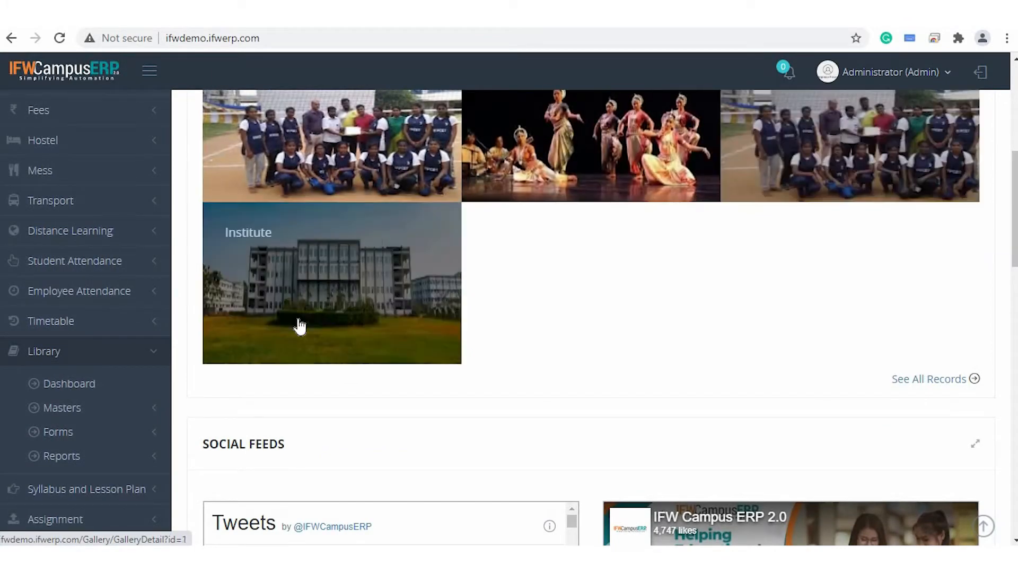
Expand the Library masters and switch to the Libraries page.
{"action": "scroll", "coordinate": [548, 386], "scroll_direction": "down", "scroll_amount": 1}
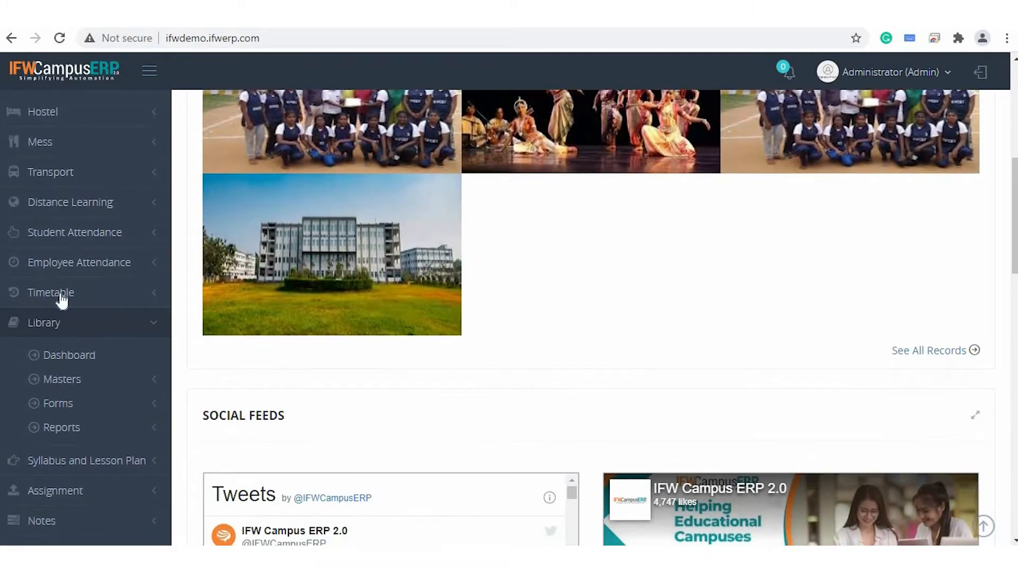
{"action": "scroll", "coordinate": [107, 339], "scroll_direction": "down", "scroll_amount": 2}
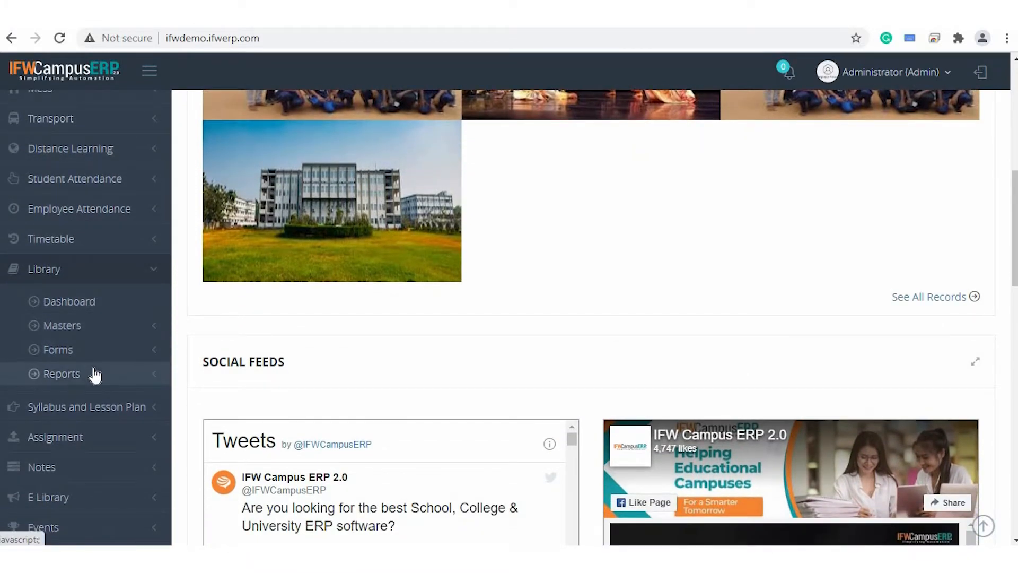
{"action": "left_click", "coordinate": [100, 327]}
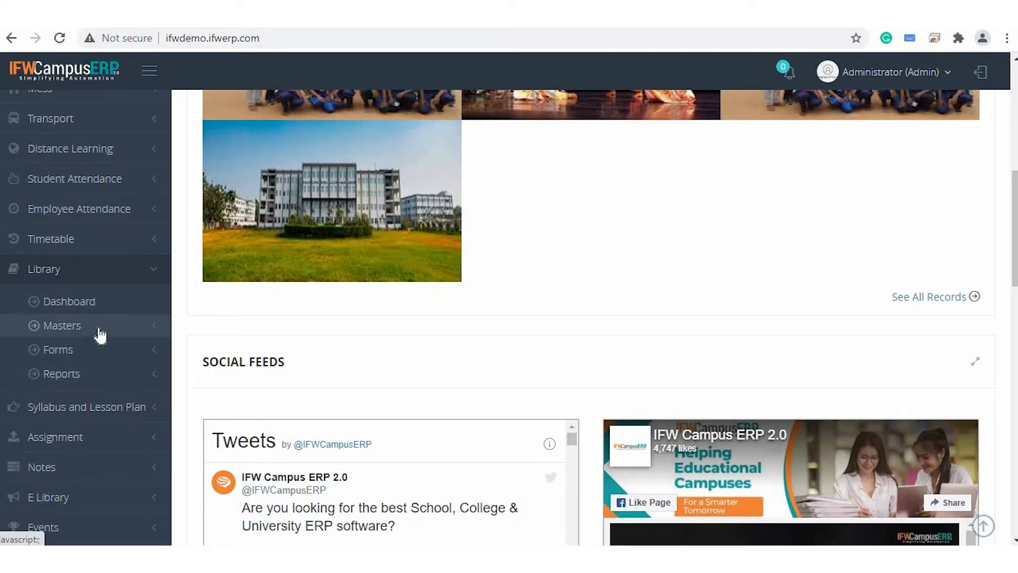
{"action": "scroll", "coordinate": [101, 335], "scroll_direction": "down", "scroll_amount": 2}
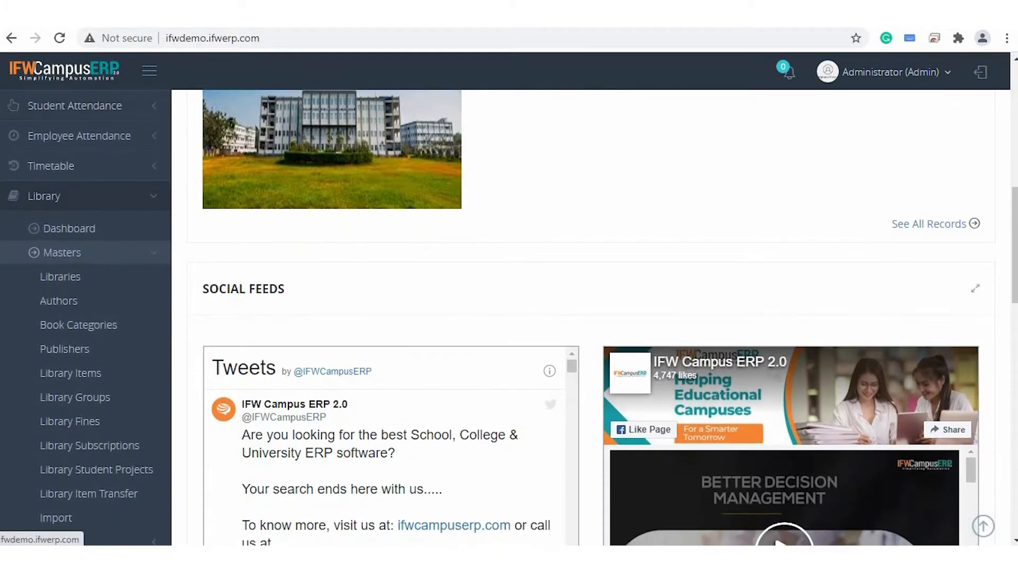
{"action": "left_click", "coordinate": [228, 14]}
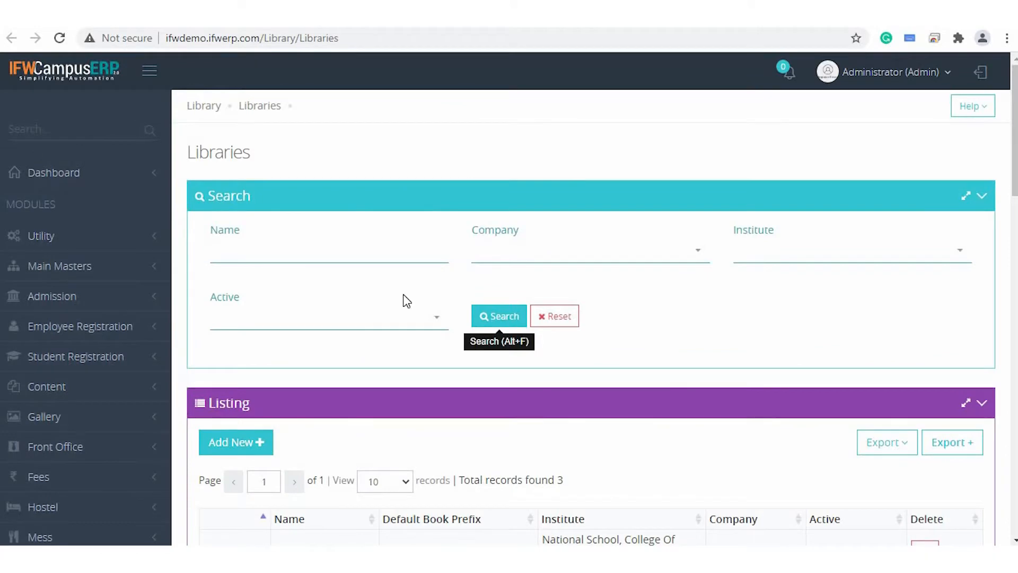
Open the Central Library record from the libraries listing.
{"action": "scroll", "coordinate": [405, 300], "scroll_direction": "down", "scroll_amount": 4}
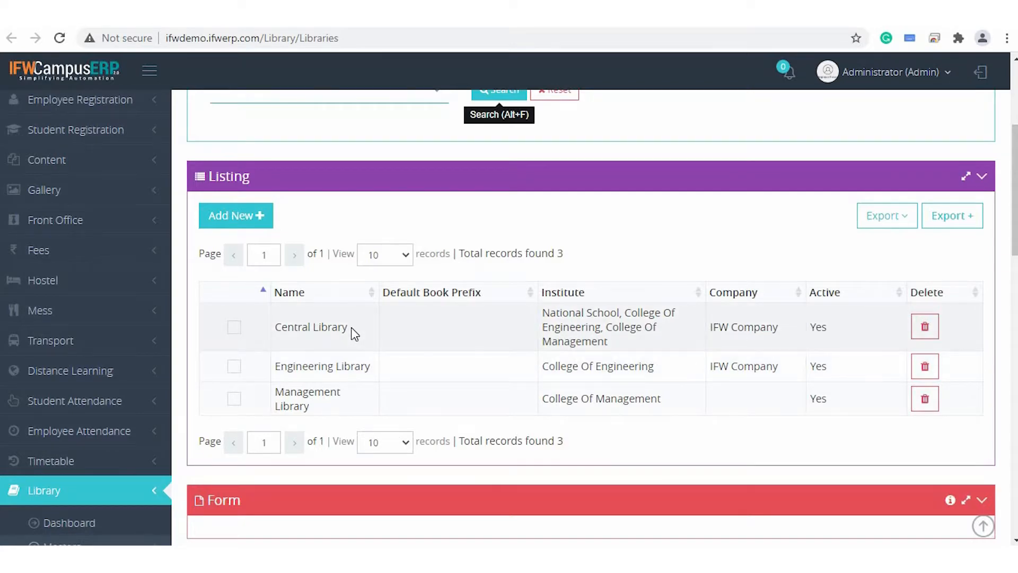
{"action": "scroll", "coordinate": [352, 328], "scroll_direction": "down", "scroll_amount": 1}
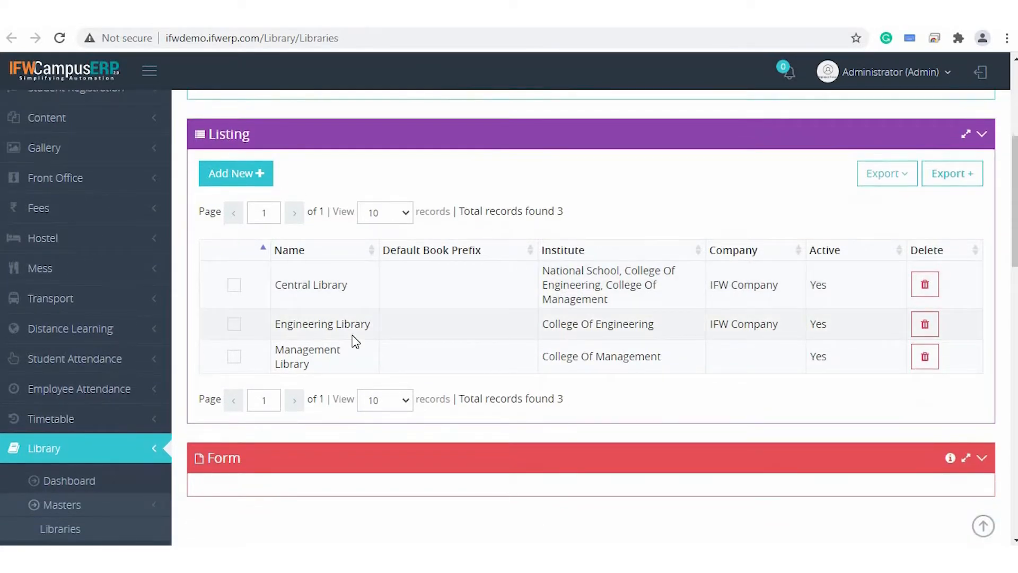
{"action": "left_click", "coordinate": [235, 291]}
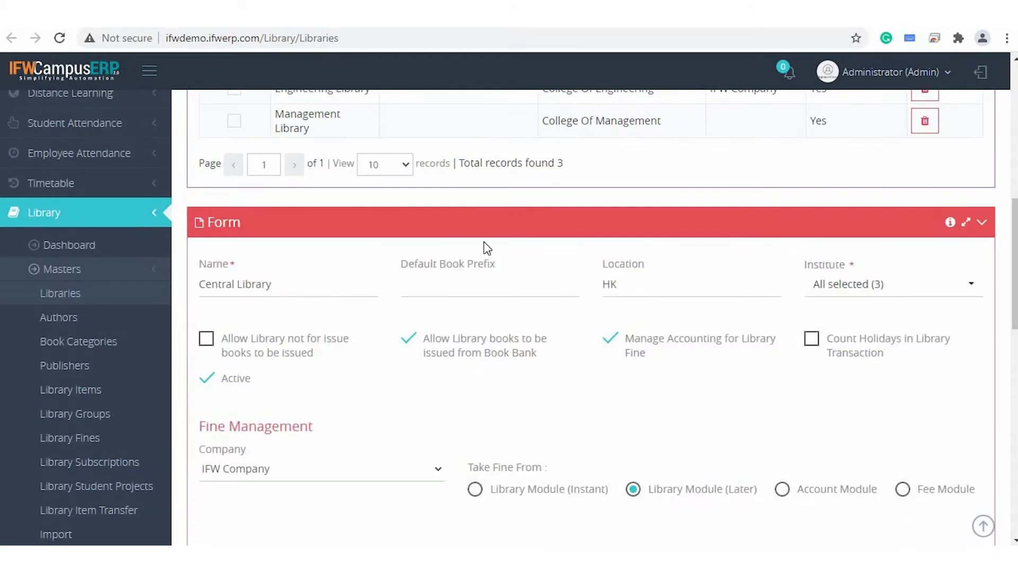
Examine Central Library's basic details and the institutes that can be assigned to it.
{"action": "scroll", "coordinate": [484, 244], "scroll_direction": "down", "scroll_amount": 2}
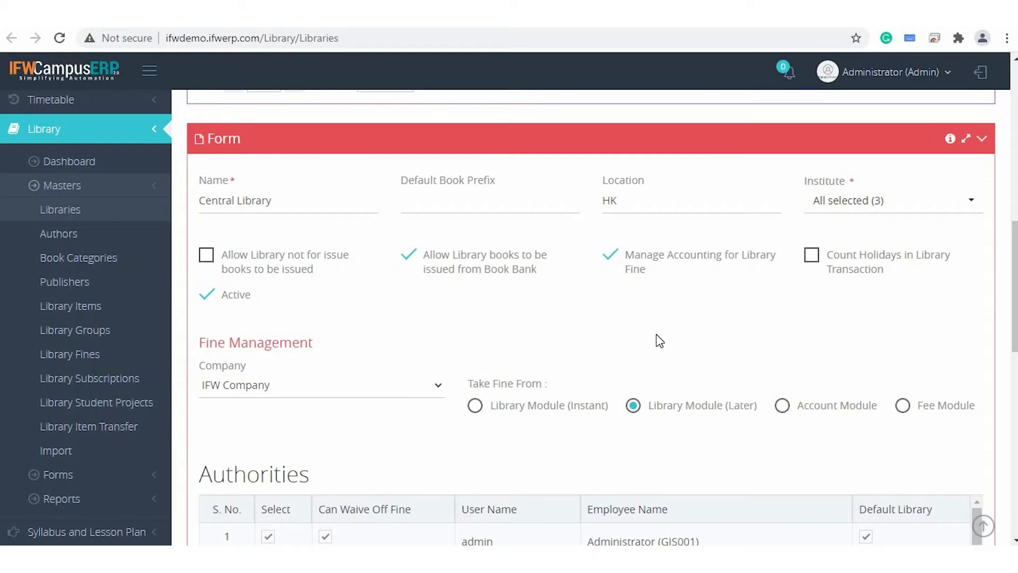
{"action": "scroll", "coordinate": [659, 341], "scroll_direction": "down", "scroll_amount": 1}
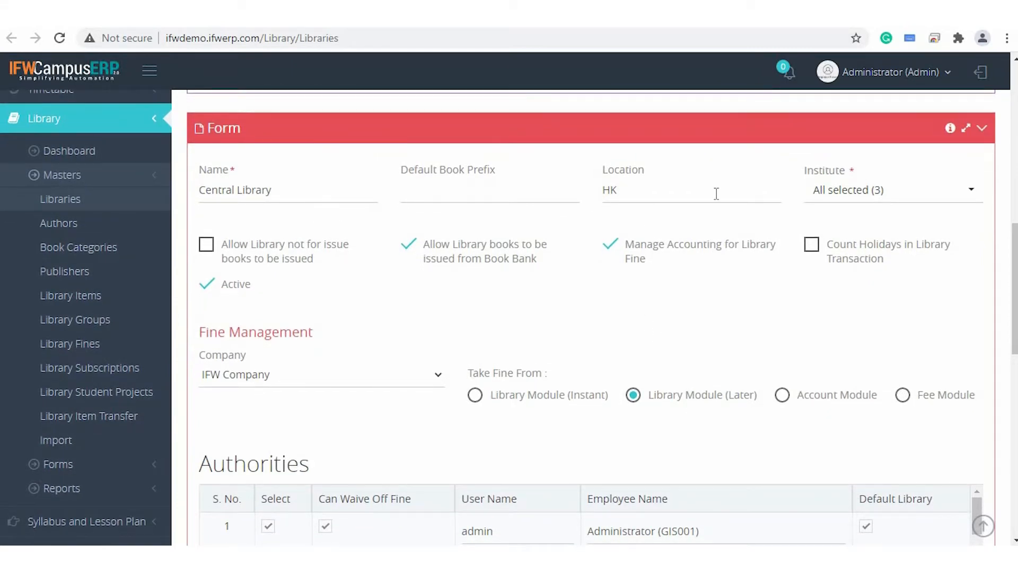
{"action": "left_click", "coordinate": [884, 194]}
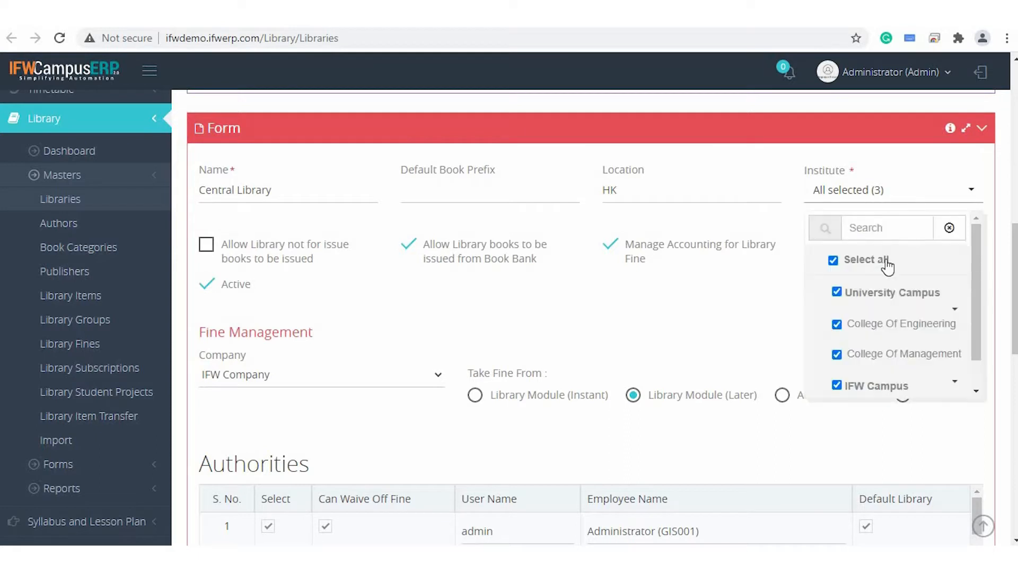
{"action": "left_click", "coordinate": [700, 334]}
Review Central Library's option settings, switching Active off and on again.
{"action": "scroll", "coordinate": [698, 334], "scroll_direction": "down", "scroll_amount": 1}
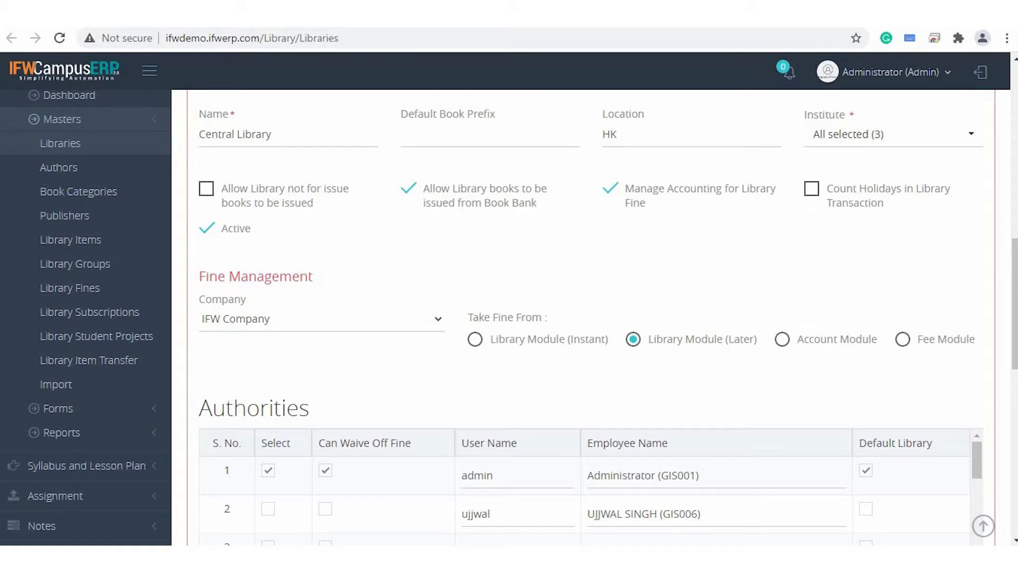
{"action": "scroll", "coordinate": [724, 252], "scroll_direction": "down", "scroll_amount": 1}
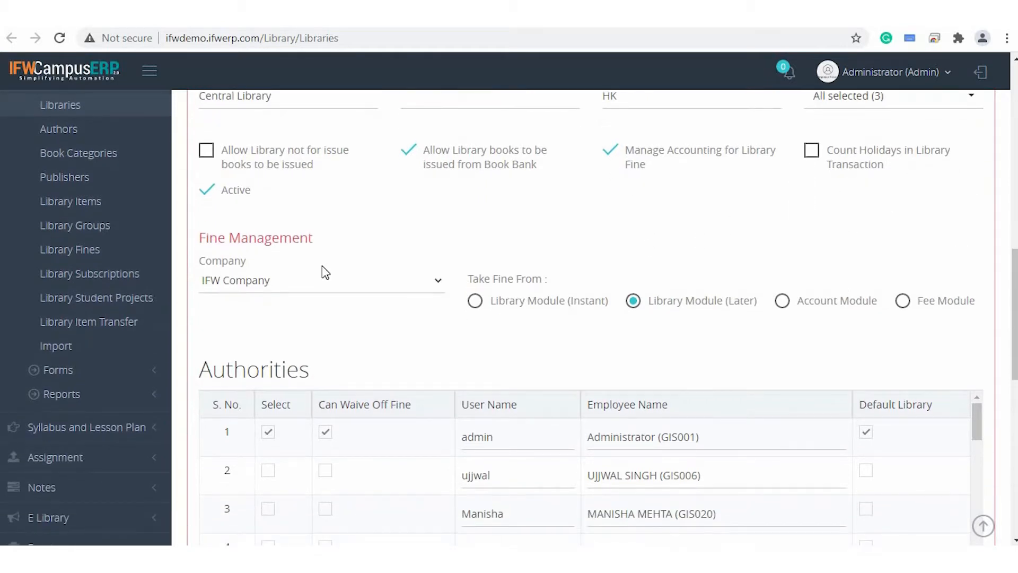
{"action": "left_click", "coordinate": [206, 195]}
{"action": "left_click", "coordinate": [207, 196]}
{"action": "scroll", "coordinate": [358, 231], "scroll_direction": "down", "scroll_amount": 1}
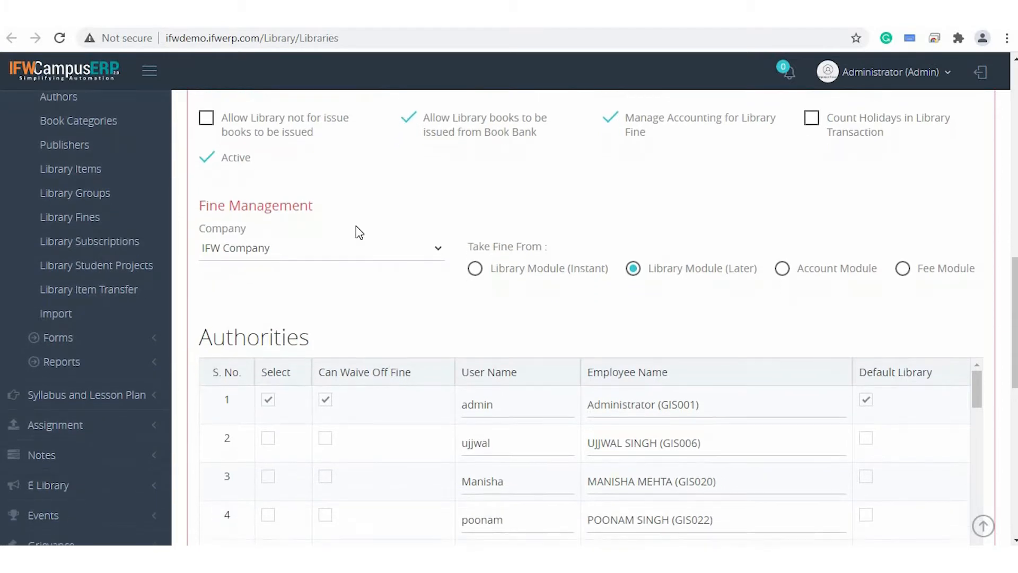
Check which companies are available for Central Library's fine management, keeping IFW Company.
{"action": "scroll", "coordinate": [837, 208], "scroll_direction": "up", "scroll_amount": 1}
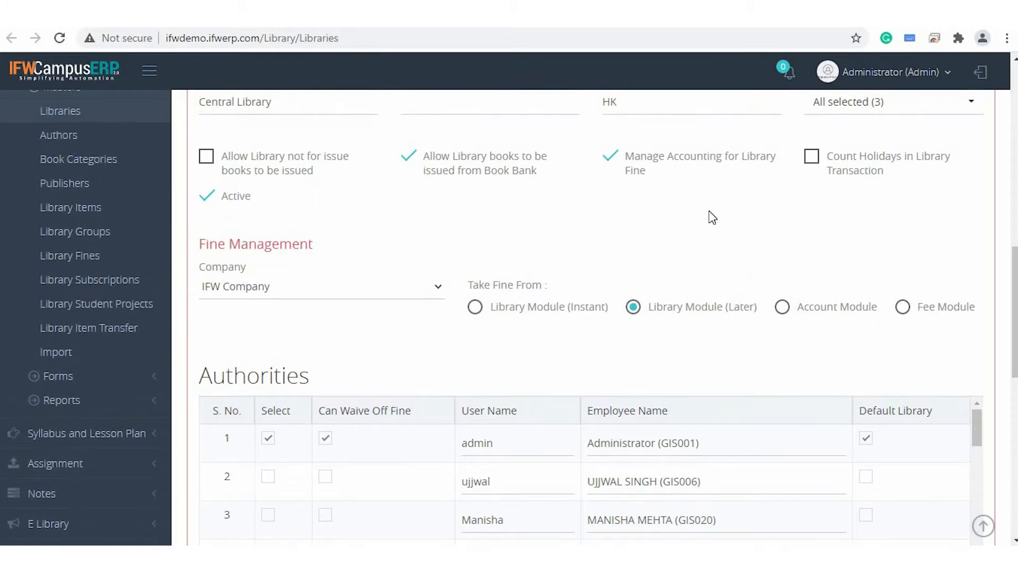
{"action": "left_click", "coordinate": [275, 286]}
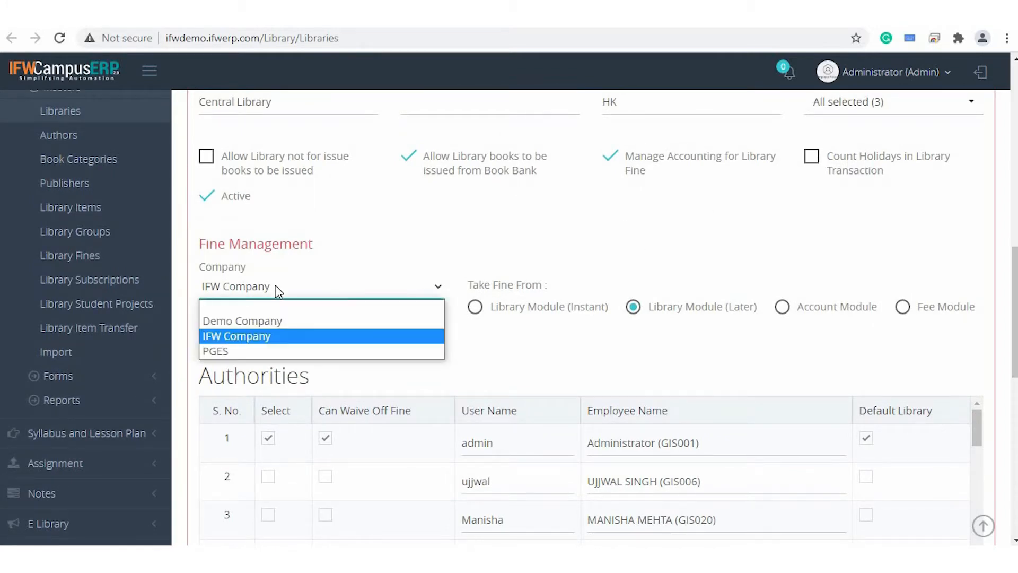
{"action": "left_click", "coordinate": [277, 286]}
{"action": "scroll", "coordinate": [384, 338], "scroll_direction": "down", "scroll_amount": 1}
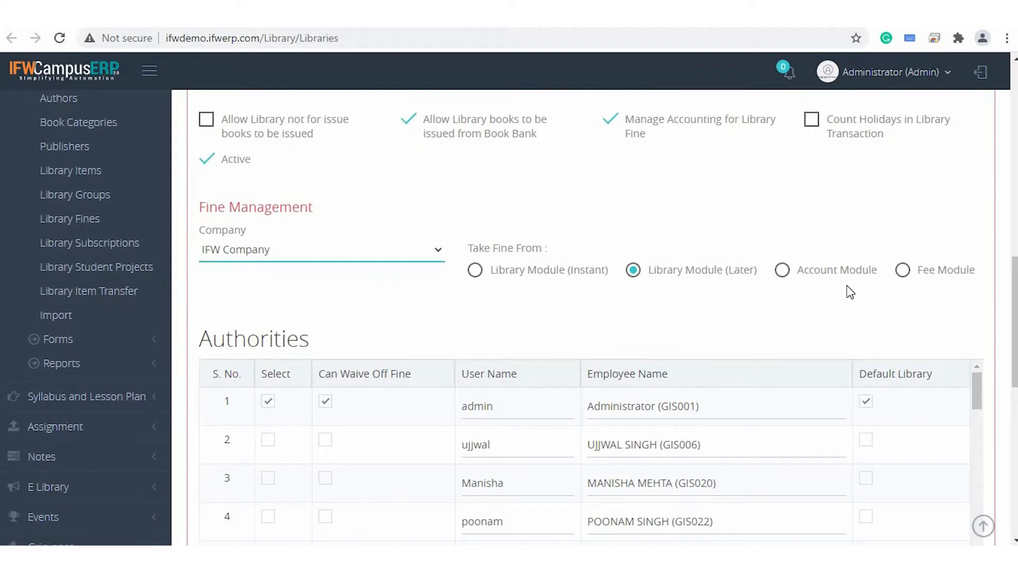
Try Account Module and Fee Module as the source for taking fines, and return to Library Module (Later).
{"action": "scroll", "coordinate": [784, 298], "scroll_direction": "down", "scroll_amount": 1}
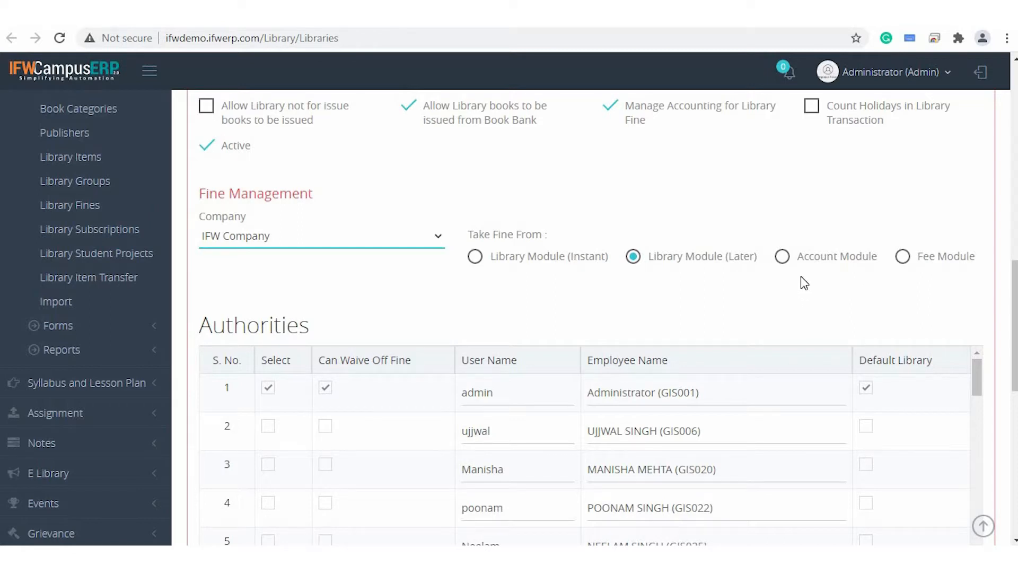
{"action": "left_click", "coordinate": [782, 257]}
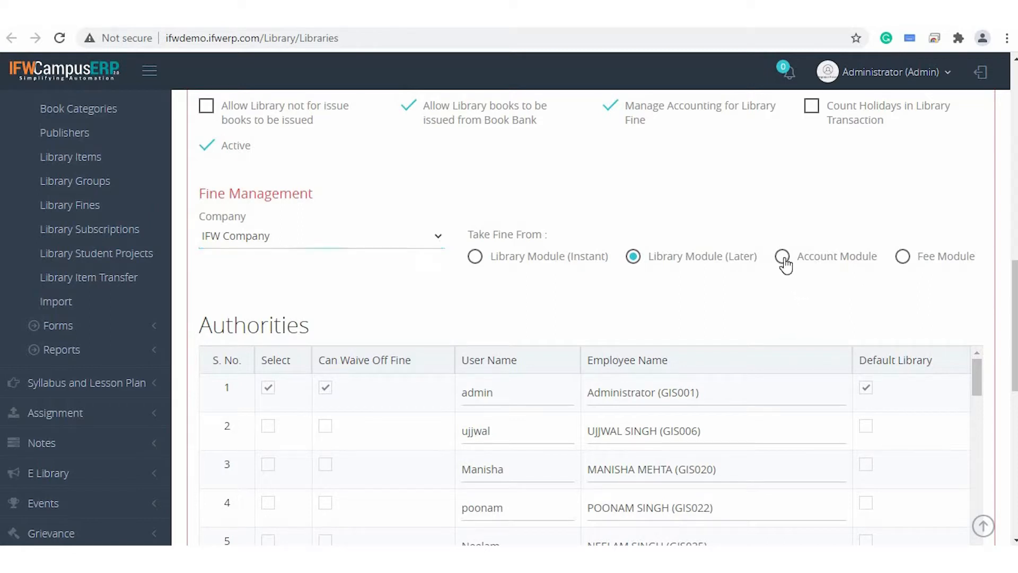
{"action": "left_click", "coordinate": [904, 257]}
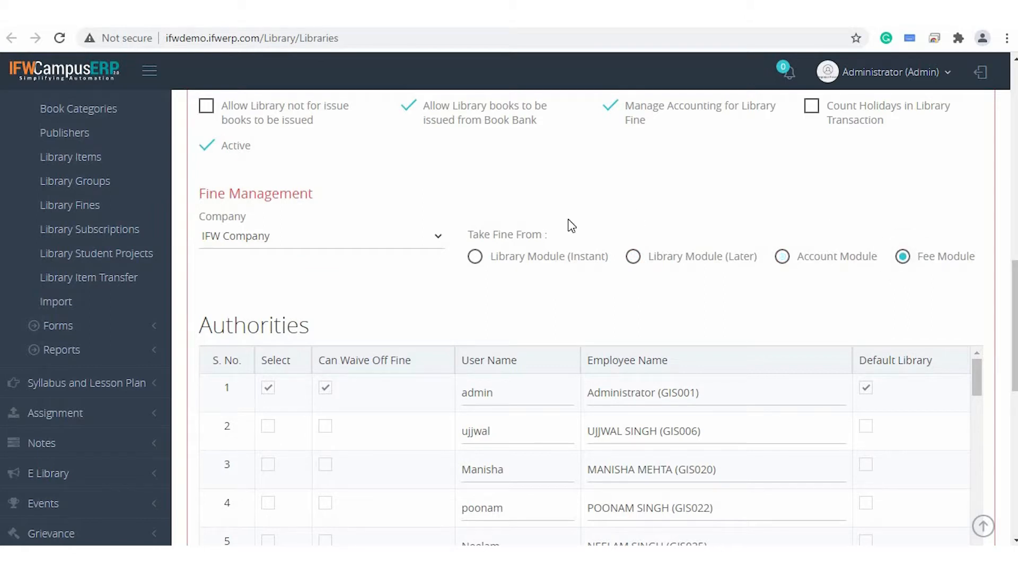
{"action": "left_click", "coordinate": [633, 256]}
Look through the Authorities table for Central Library and return to the libraries listing.
{"action": "scroll", "coordinate": [523, 295], "scroll_direction": "down", "scroll_amount": 2}
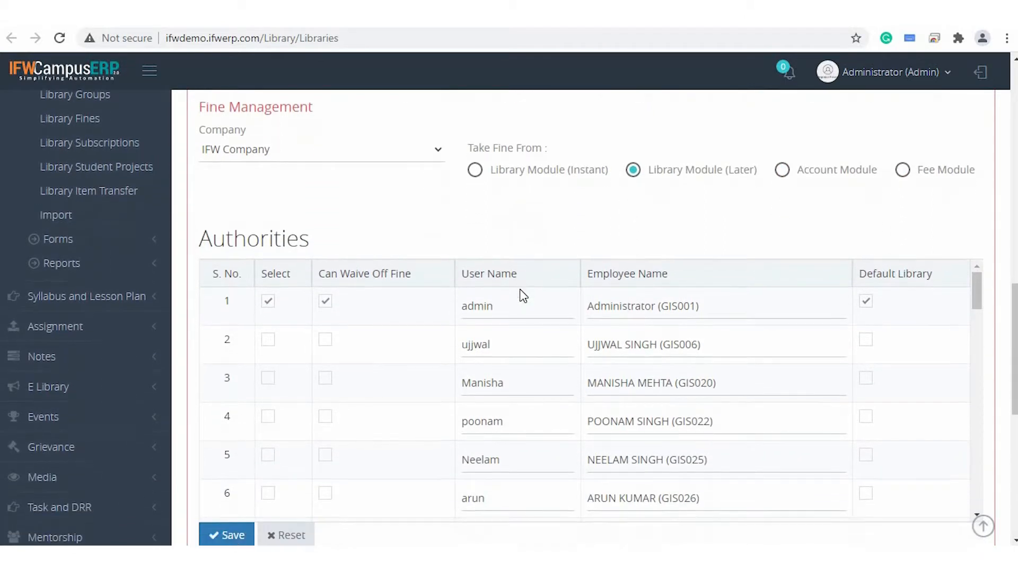
{"action": "scroll", "coordinate": [482, 400], "scroll_direction": "down", "scroll_amount": 2}
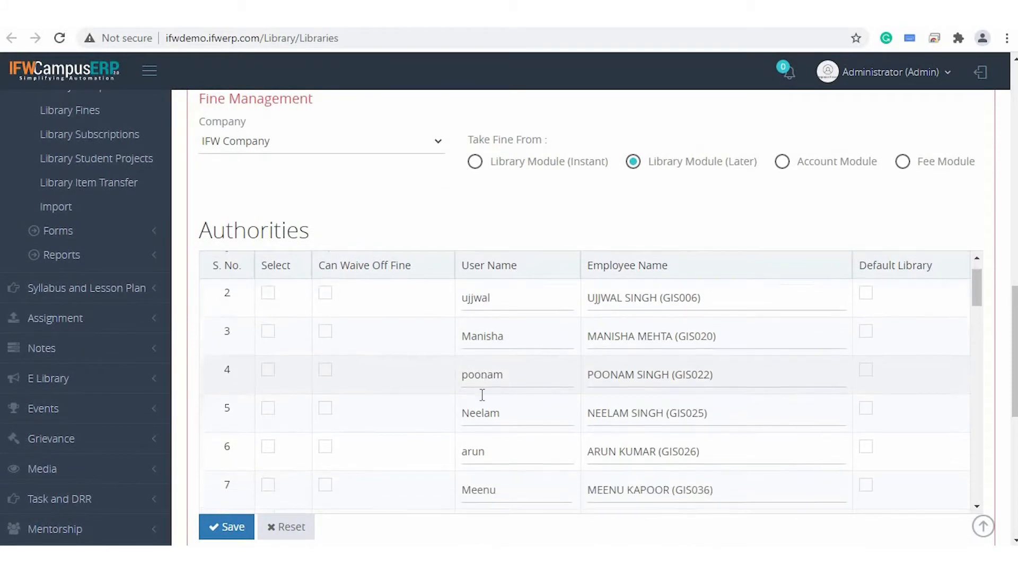
{"action": "scroll", "coordinate": [482, 401], "scroll_direction": "down", "scroll_amount": 9}
{"action": "scroll", "coordinate": [483, 400], "scroll_direction": "up", "scroll_amount": 4}
{"action": "scroll", "coordinate": [482, 400], "scroll_direction": "up", "scroll_amount": 7}
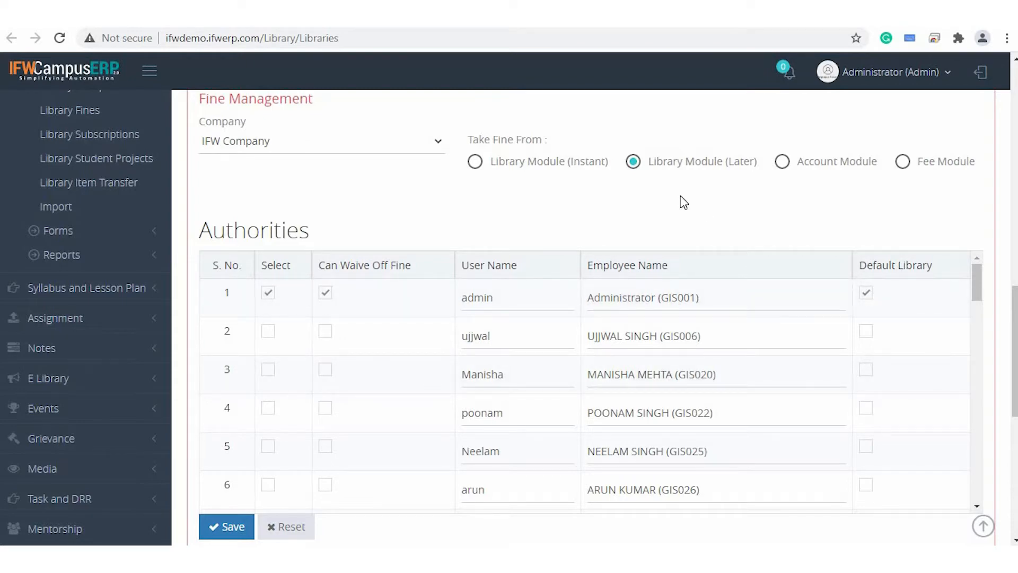
{"action": "scroll", "coordinate": [684, 203], "scroll_direction": "up", "scroll_amount": 10}
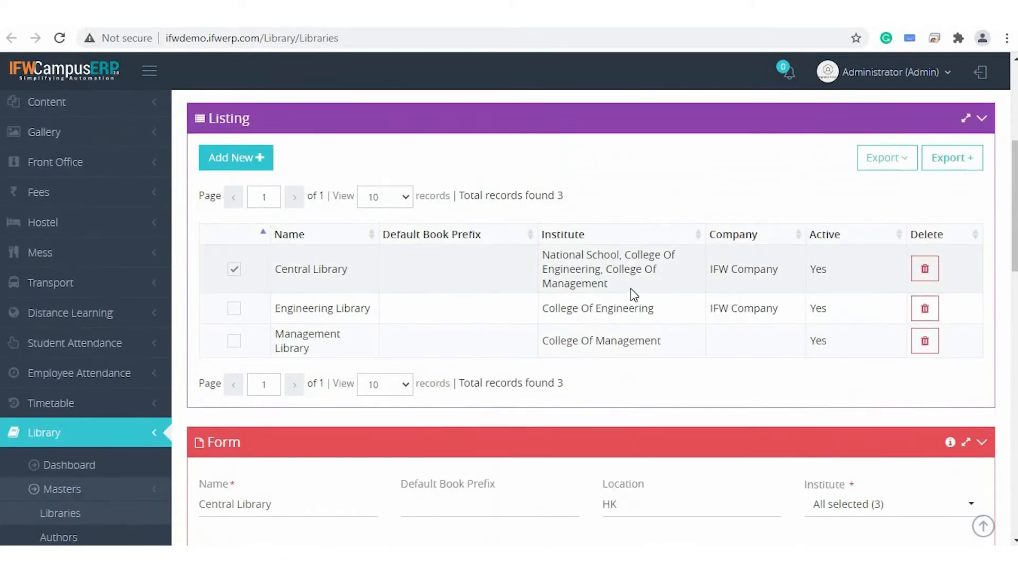
{"action": "scroll", "coordinate": [632, 340], "scroll_direction": "up", "scroll_amount": 2}
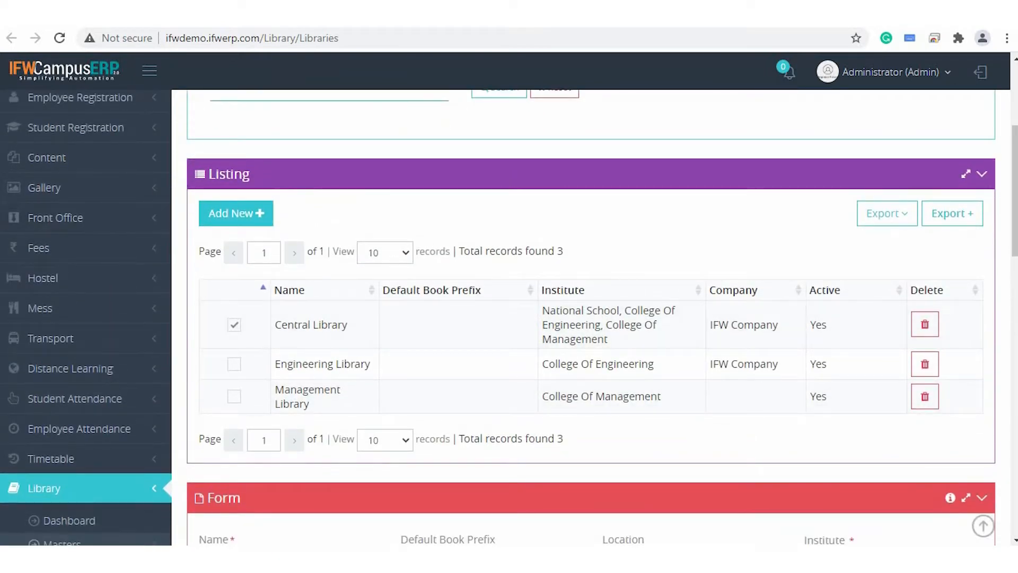
Open the first listed author's record on the Authors page and save it.
{"action": "left_click", "coordinate": [286, 14]}
{"action": "scroll", "coordinate": [291, 207], "scroll_direction": "down", "scroll_amount": 5}
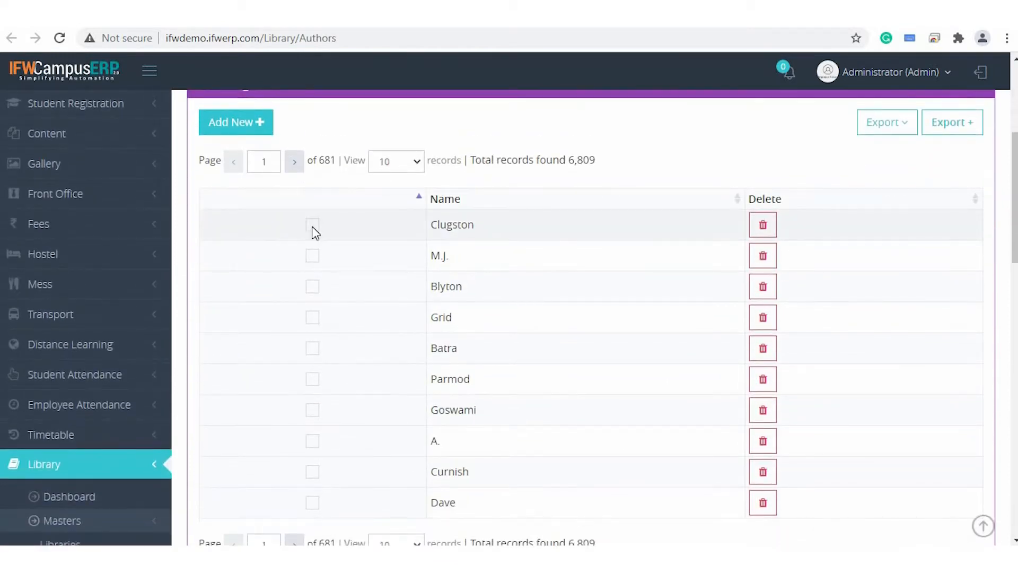
{"action": "scroll", "coordinate": [314, 236], "scroll_direction": "down", "scroll_amount": 9}
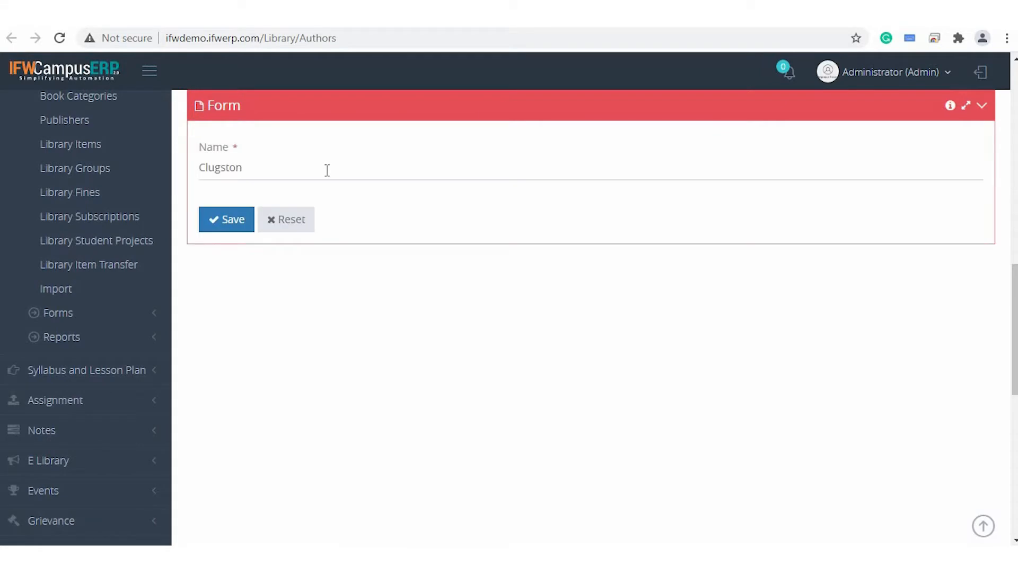
{"action": "left_click", "coordinate": [231, 221]}
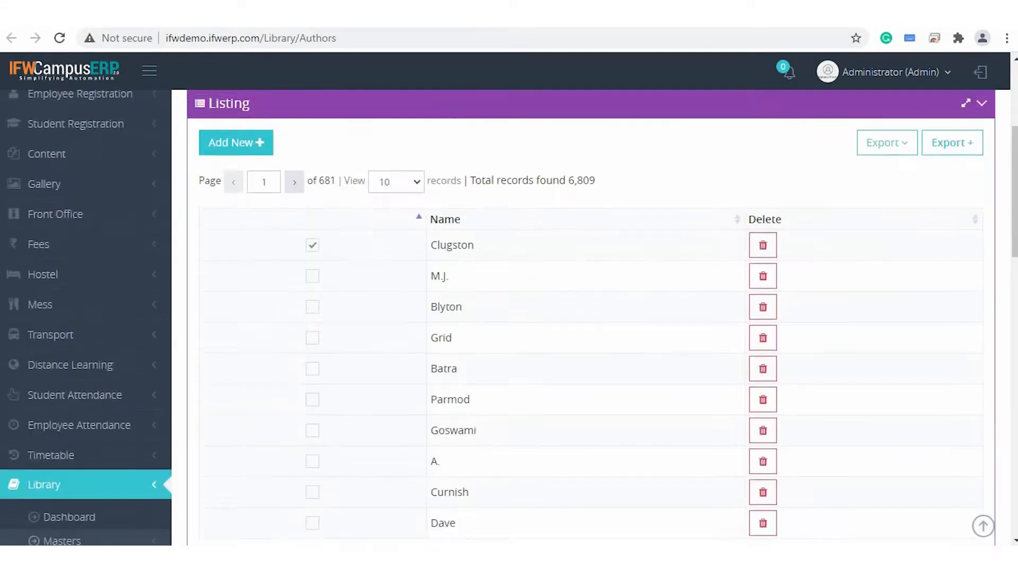
Try to add a new author record by entering the author's name and saving it.
{"action": "scroll", "coordinate": [255, 227], "scroll_direction": "down", "scroll_amount": 3}
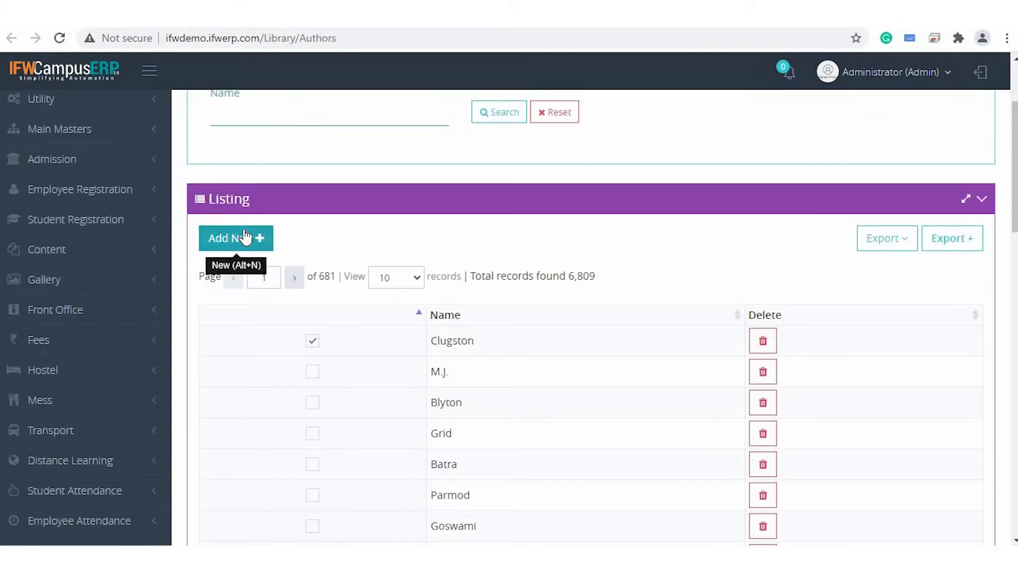
{"action": "scroll", "coordinate": [245, 237], "scroll_direction": "down", "scroll_amount": 5}
{"action": "scroll", "coordinate": [245, 237], "scroll_direction": "down", "scroll_amount": 6}
{"action": "left_click", "coordinate": [331, 170]}
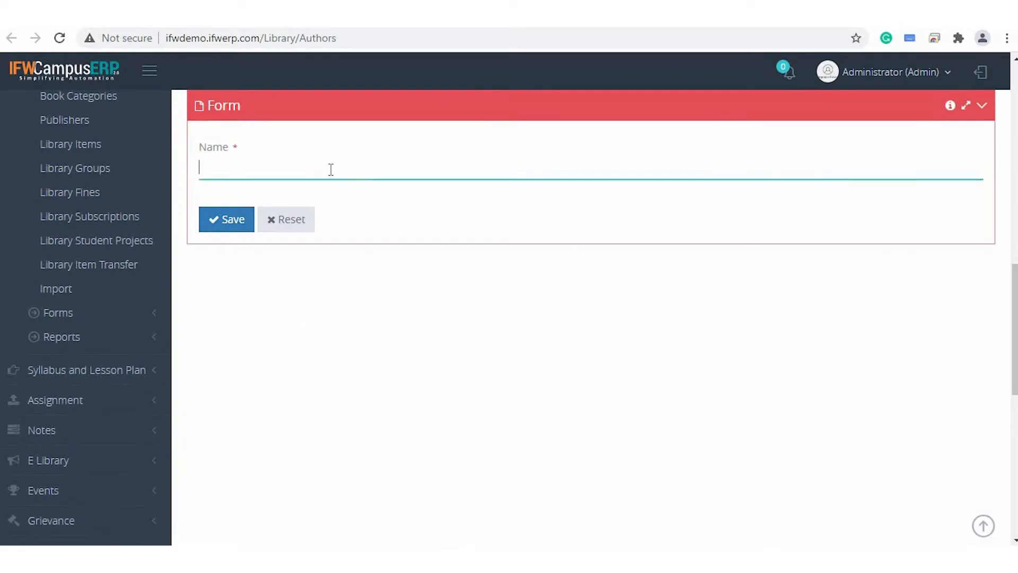
{"action": "scroll", "coordinate": [330, 170], "scroll_direction": "up", "scroll_amount": 6}
{"action": "scroll", "coordinate": [329, 173], "scroll_direction": "down", "scroll_amount": 1}
{"action": "type", "text": "Clugston"}
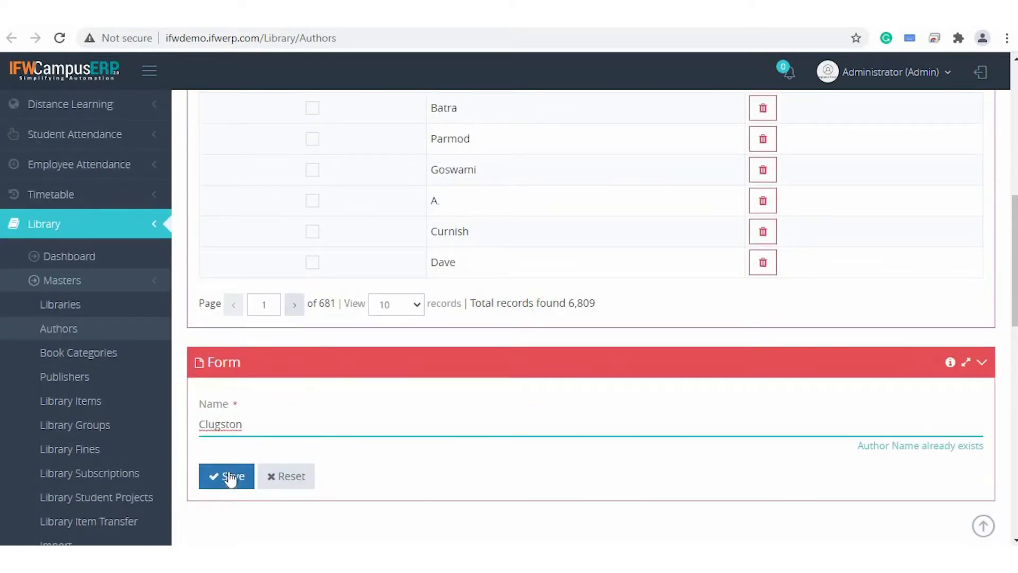
{"action": "left_click", "coordinate": [230, 477]}
{"action": "scroll", "coordinate": [428, 318], "scroll_direction": "up", "scroll_amount": 5}
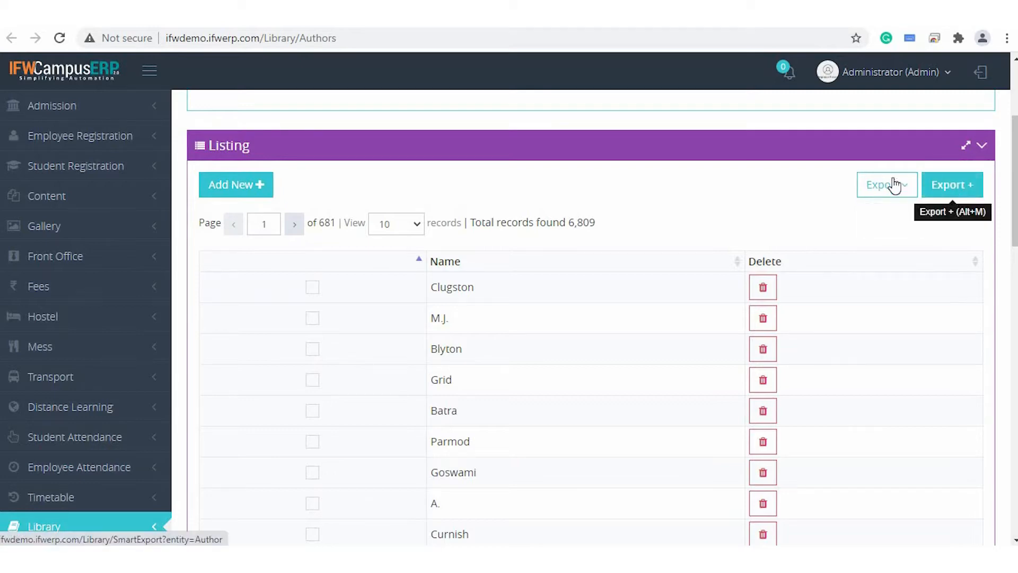
Switch to the Book Categories page and examine the listed categories and their parent categories.
{"action": "key", "text": "ctrl+Tab"}
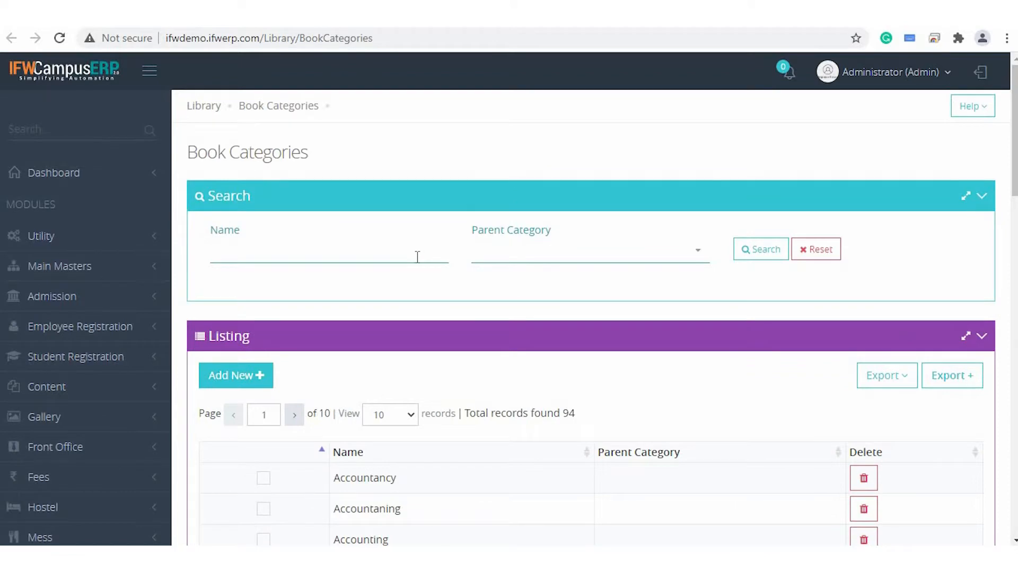
{"action": "scroll", "coordinate": [417, 257], "scroll_direction": "down", "scroll_amount": 2}
{"action": "scroll", "coordinate": [419, 263], "scroll_direction": "down", "scroll_amount": 1}
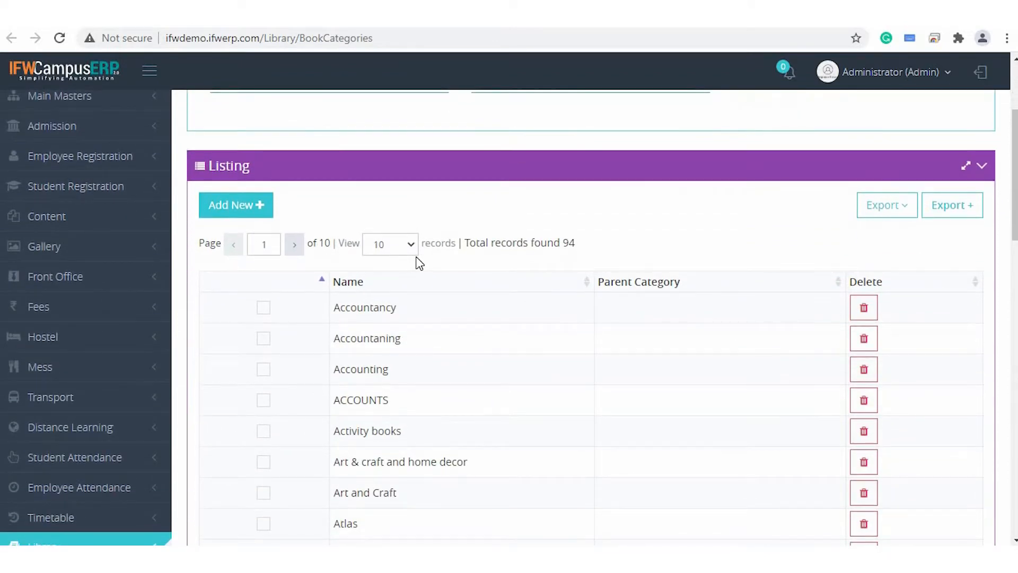
{"action": "scroll", "coordinate": [416, 331], "scroll_direction": "down", "scroll_amount": 2}
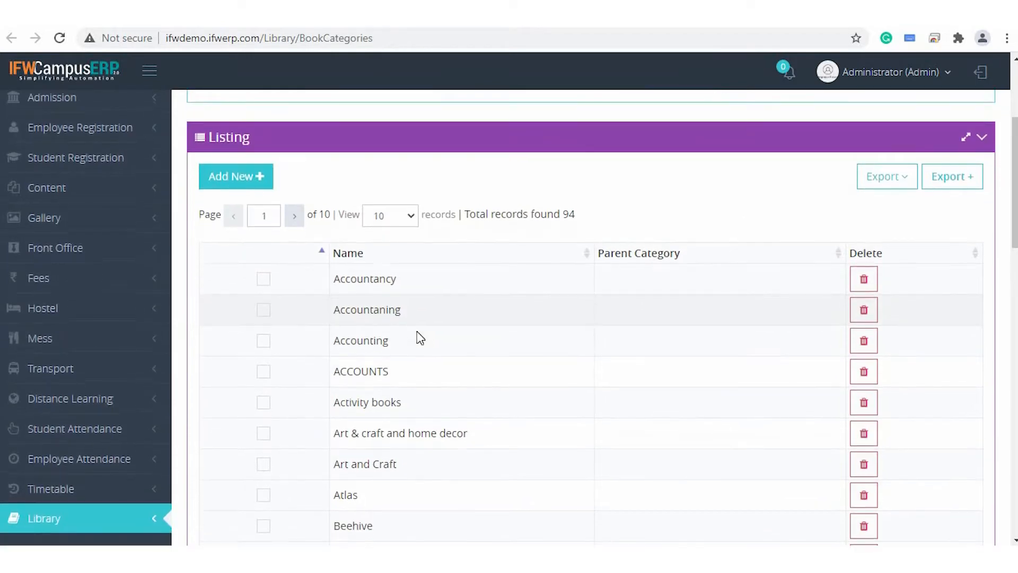
{"action": "scroll", "coordinate": [417, 332], "scroll_direction": "up", "scroll_amount": 1}
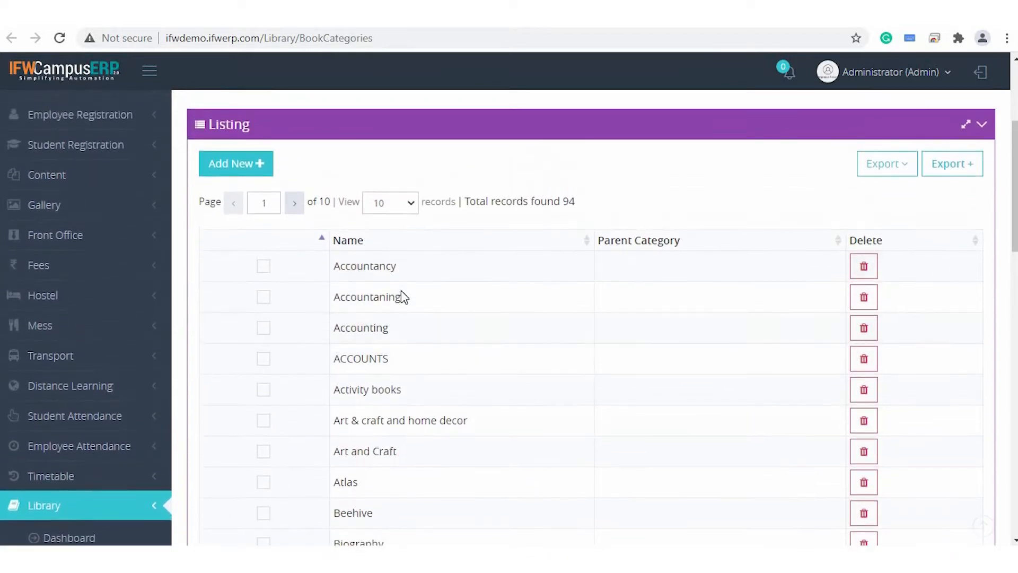
Add a new book category named Engineering without a parent category and save it.
{"action": "scroll", "coordinate": [397, 394], "scroll_direction": "down", "scroll_amount": 1}
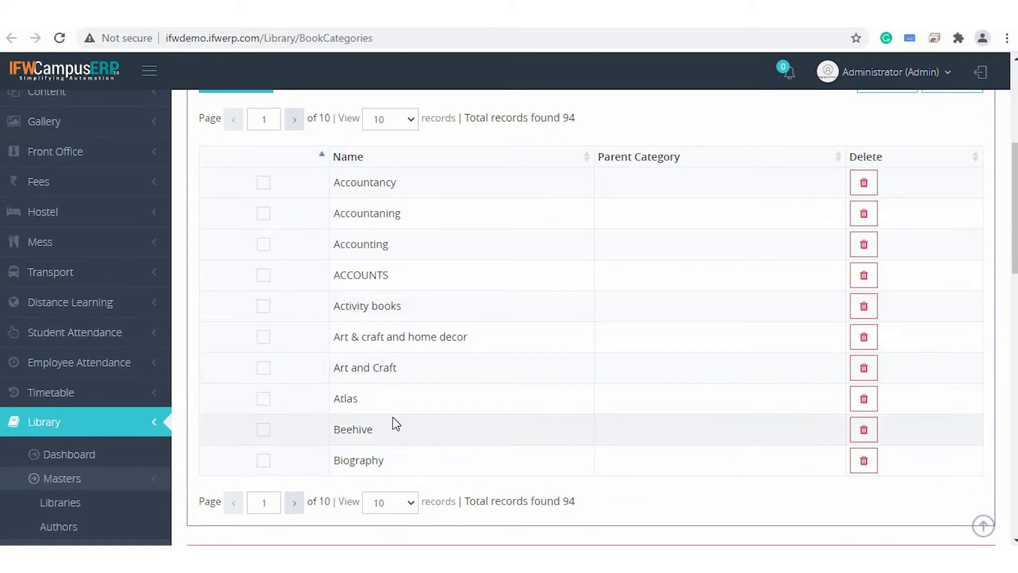
{"action": "scroll", "coordinate": [394, 461], "scroll_direction": "down", "scroll_amount": 1}
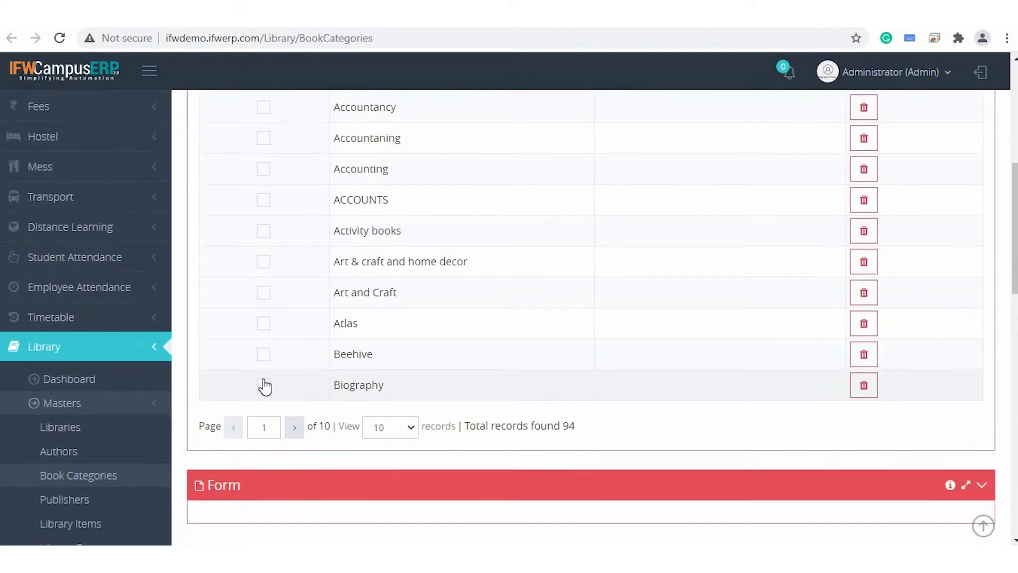
{"action": "scroll", "coordinate": [364, 310], "scroll_direction": "up", "scroll_amount": 3}
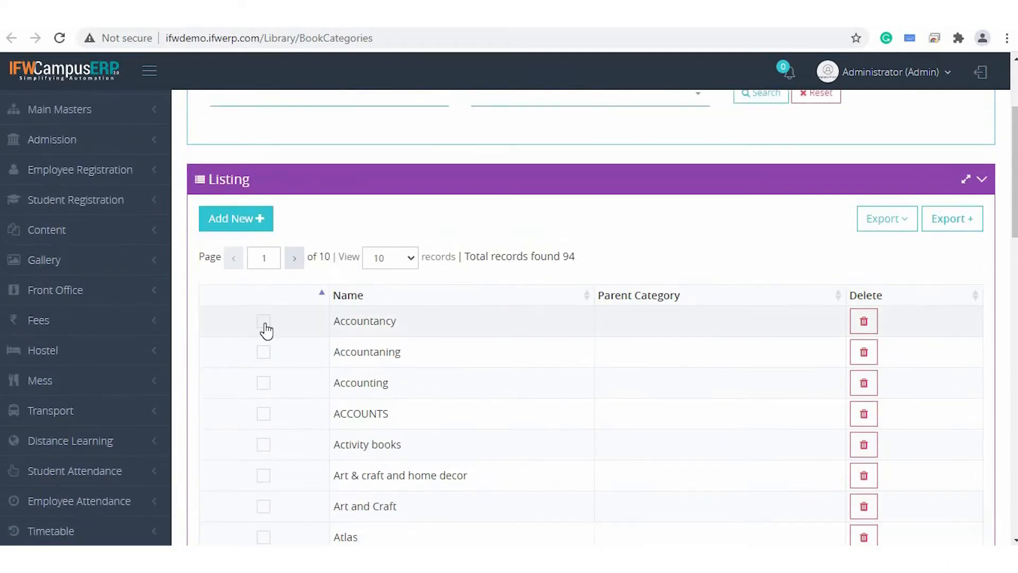
{"action": "left_click", "coordinate": [254, 226]}
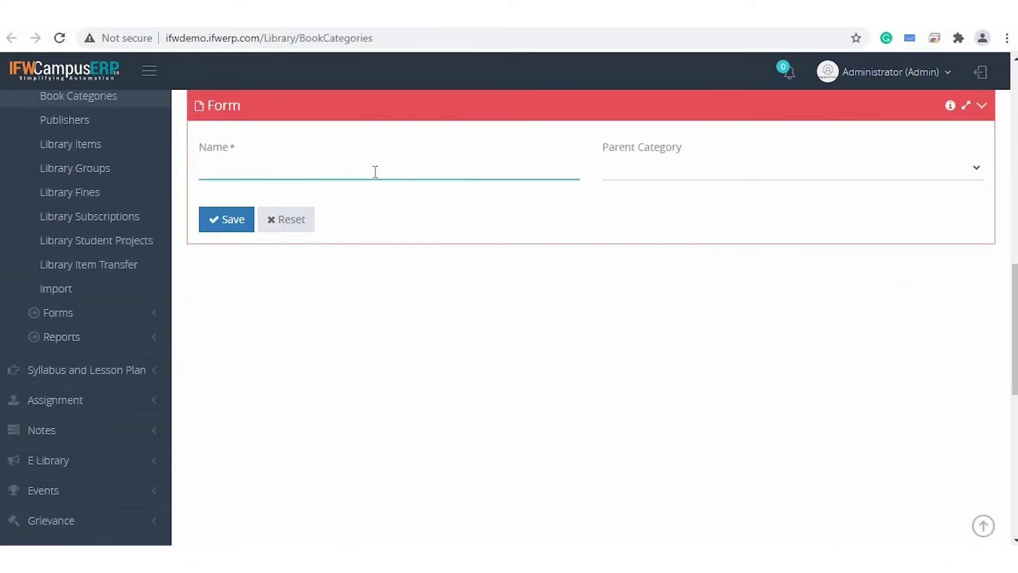
{"action": "type", "text": "Engineering"}
{"action": "left_click", "coordinate": [762, 171]}
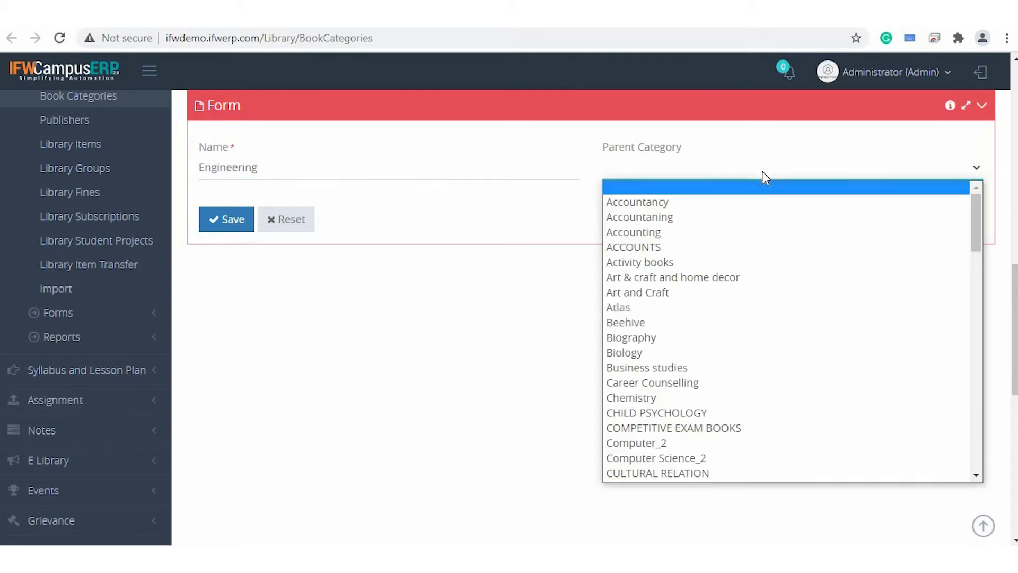
{"action": "scroll", "coordinate": [723, 398], "scroll_direction": "down", "scroll_amount": 5}
{"action": "scroll", "coordinate": [726, 402], "scroll_direction": "up", "scroll_amount": 5}
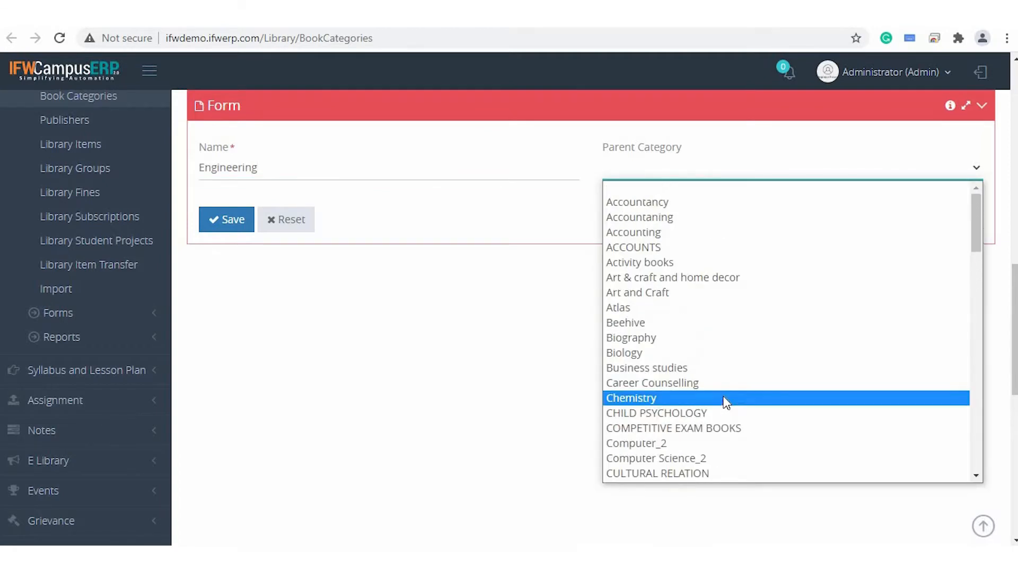
{"action": "left_click", "coordinate": [478, 348]}
{"action": "left_click", "coordinate": [214, 222]}
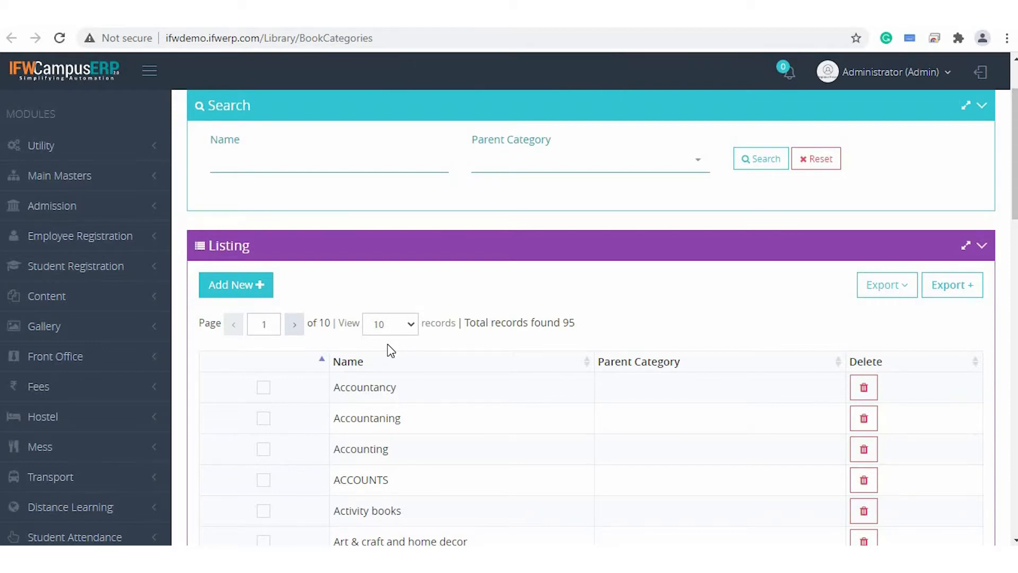
Open the Harper Collins record on the Publishers page, set its code to HC and fill in the contact person's details.
{"action": "scroll", "coordinate": [391, 350], "scroll_direction": "down", "scroll_amount": 3}
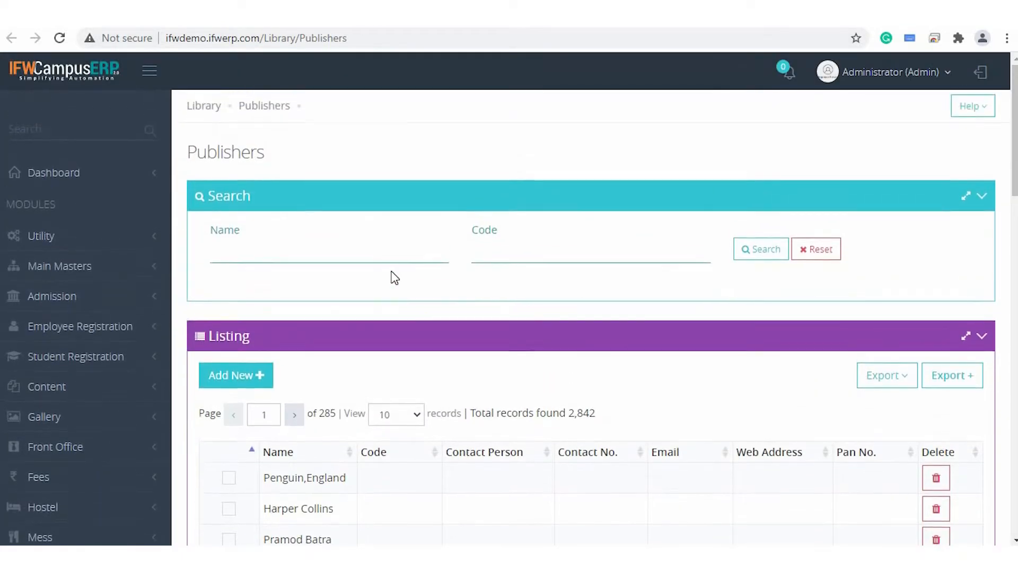
{"action": "scroll", "coordinate": [419, 366], "scroll_direction": "down", "scroll_amount": 2}
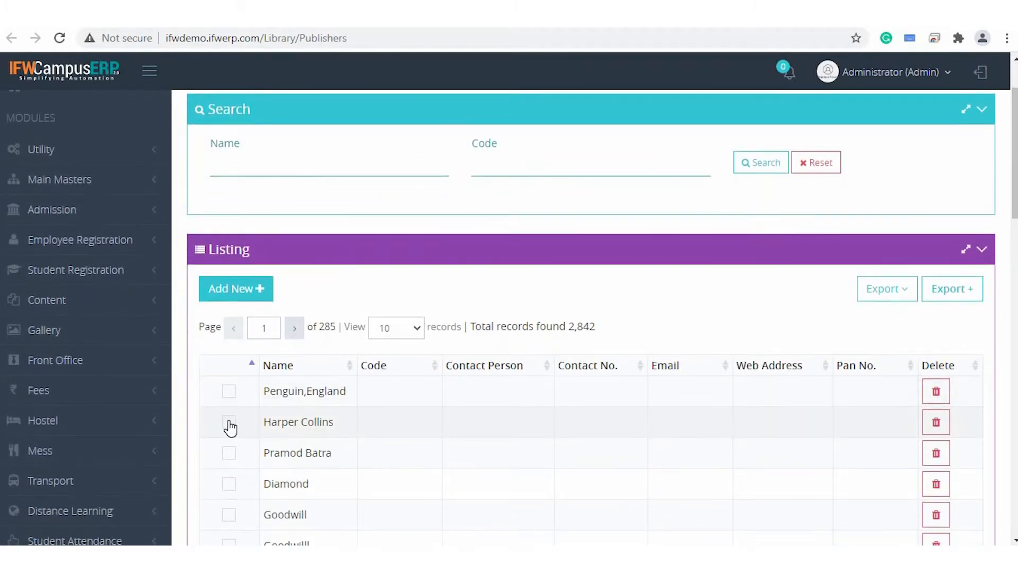
{"action": "scroll", "coordinate": [227, 422], "scroll_direction": "down", "scroll_amount": 10}
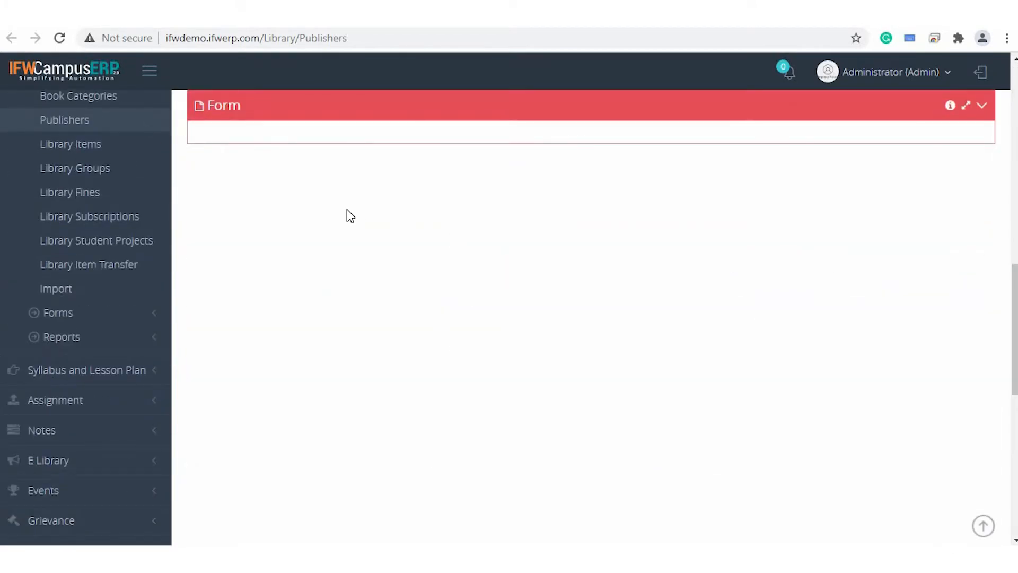
{"action": "left_click", "coordinate": [581, 164]}
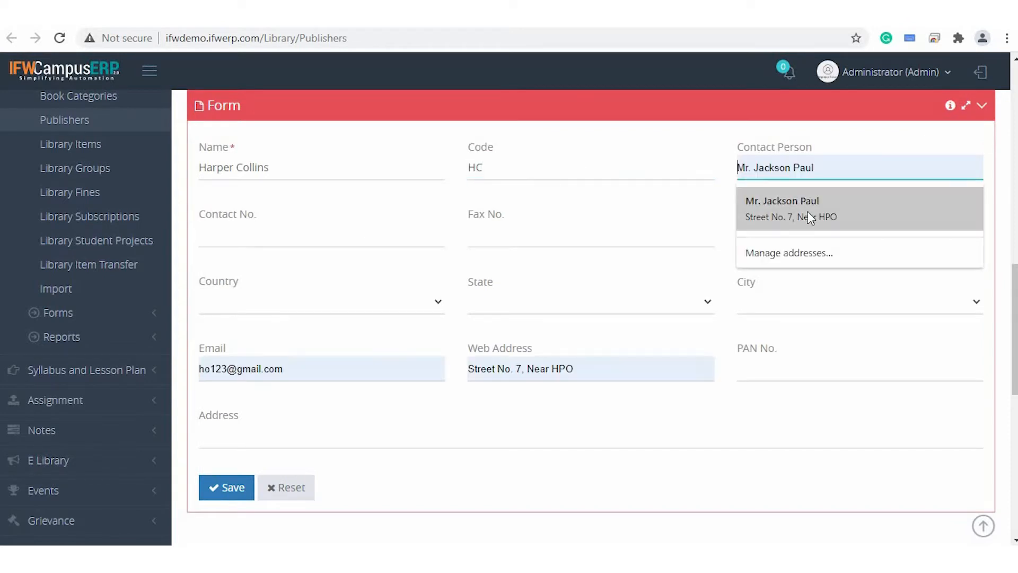
{"action": "left_click", "coordinate": [807, 211]}
Enter the publisher's contact and mobile numbers, country INDIA, state DELHI, city DELHI and postal address, and save the record.
{"action": "left_click", "coordinate": [363, 247]}
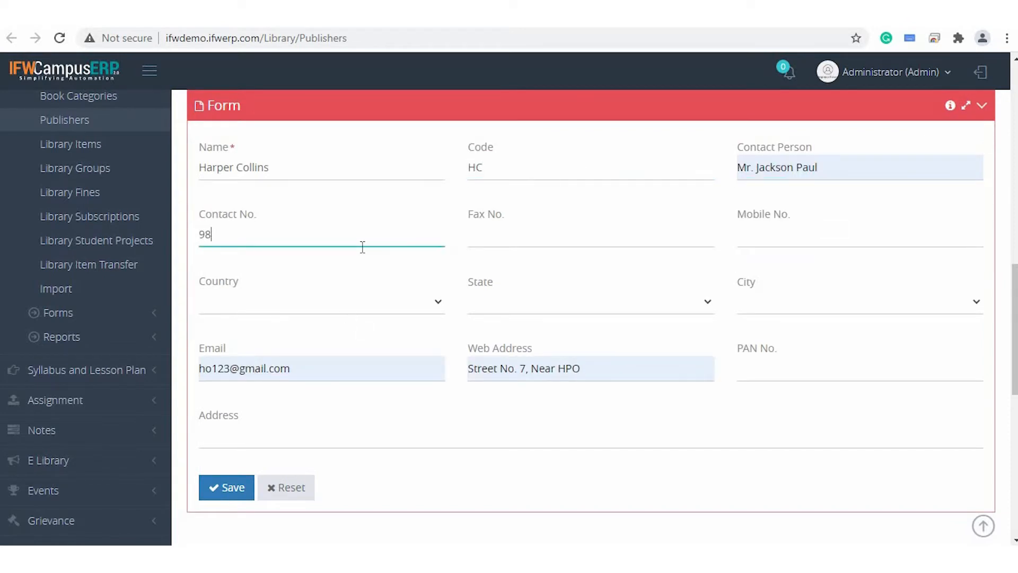
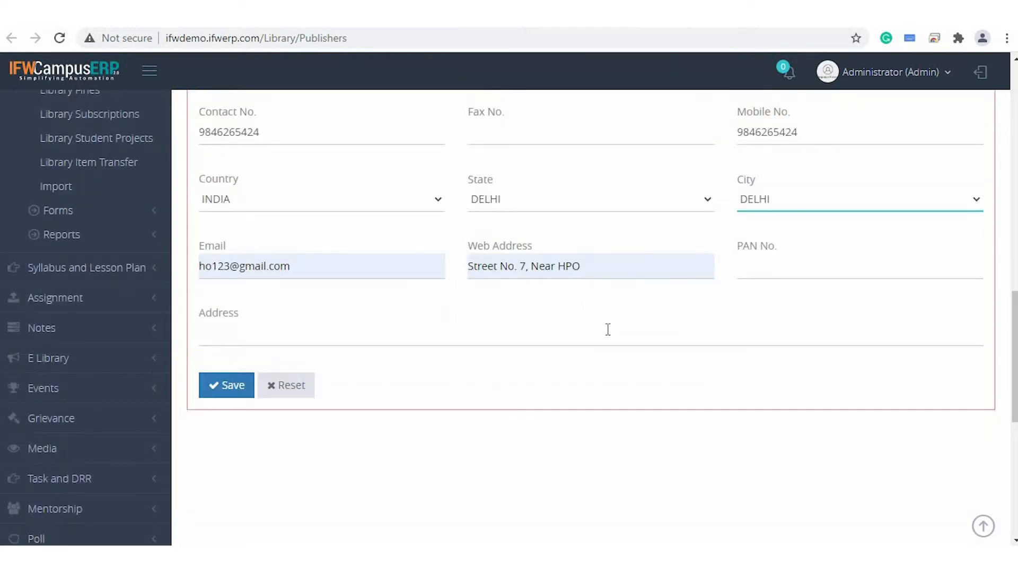
{"action": "left_click", "coordinate": [374, 333]}
{"action": "left_click", "coordinate": [282, 364]}
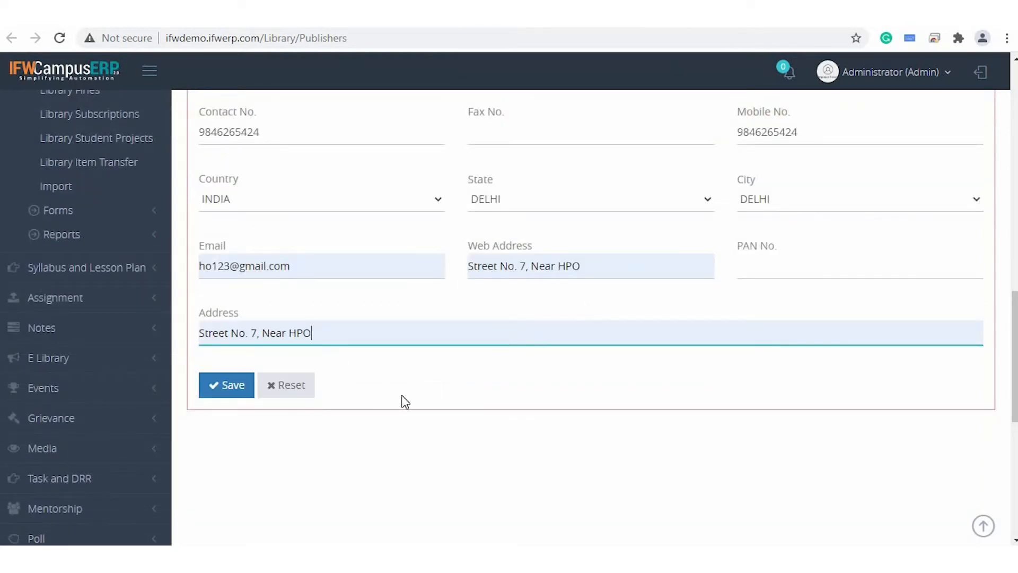
{"action": "left_click", "coordinate": [227, 385]}
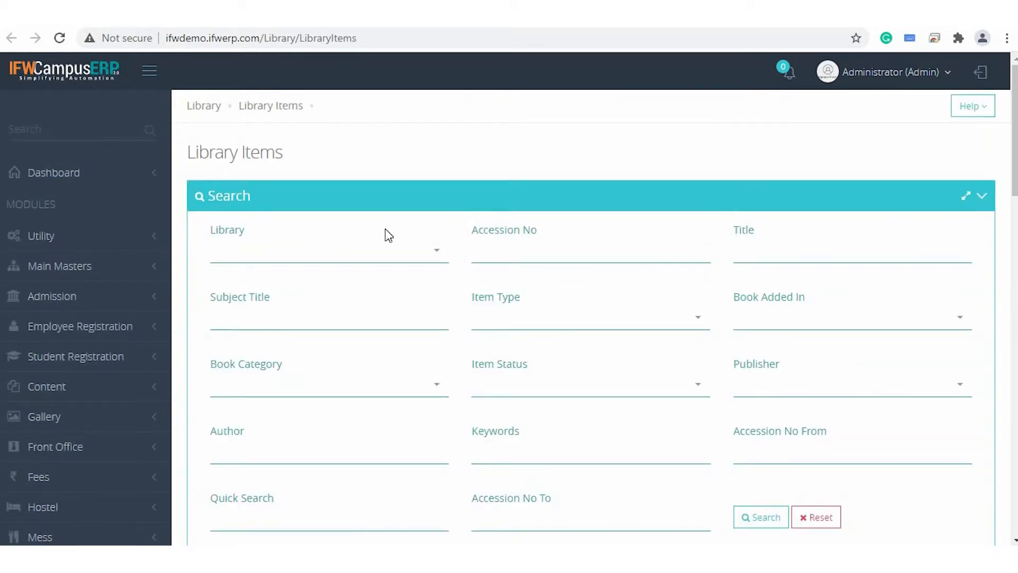
Look over the Library Items listing and set the Library search filter to Central Library.
{"action": "scroll", "coordinate": [385, 229], "scroll_direction": "down", "scroll_amount": 7}
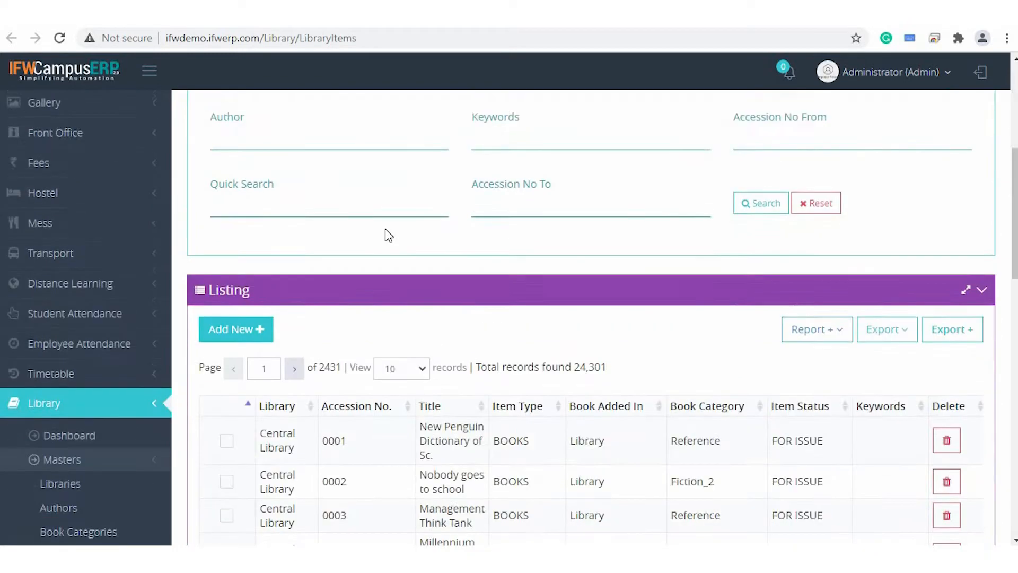
{"action": "scroll", "coordinate": [384, 228], "scroll_direction": "down", "scroll_amount": 3}
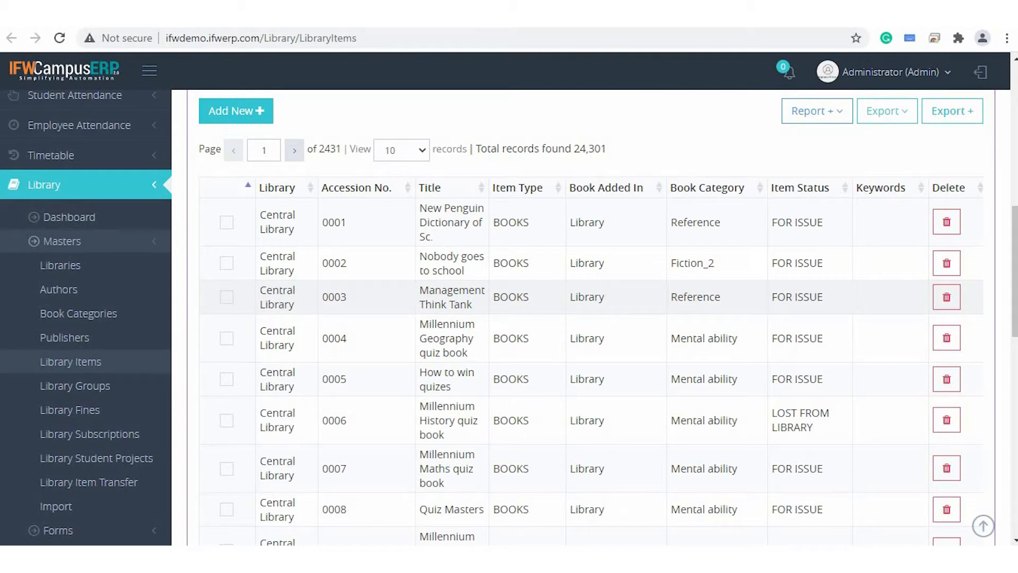
{"action": "scroll", "coordinate": [523, 310], "scroll_direction": "up", "scroll_amount": 8}
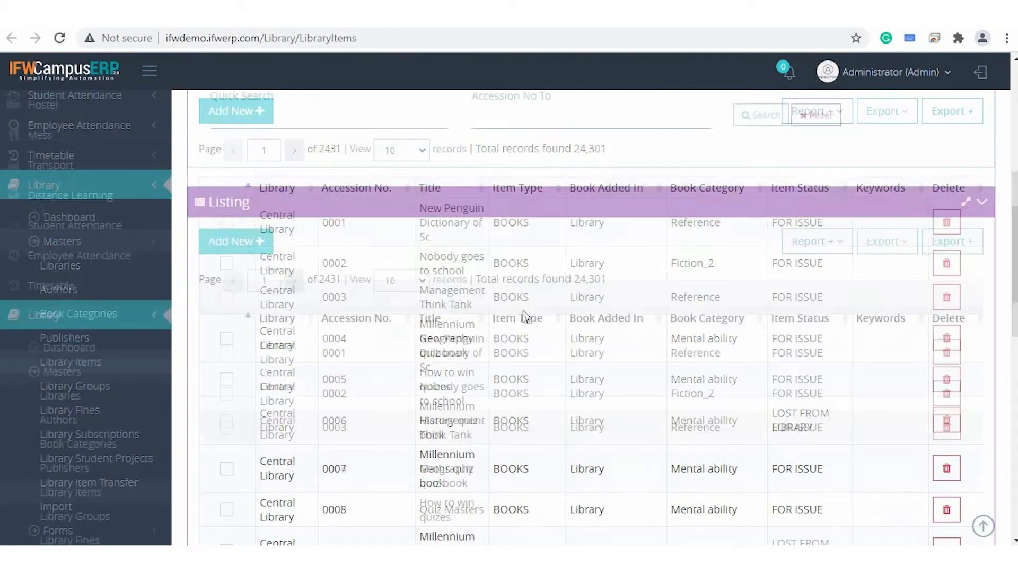
{"action": "scroll", "coordinate": [522, 310], "scroll_direction": "up", "scroll_amount": 3}
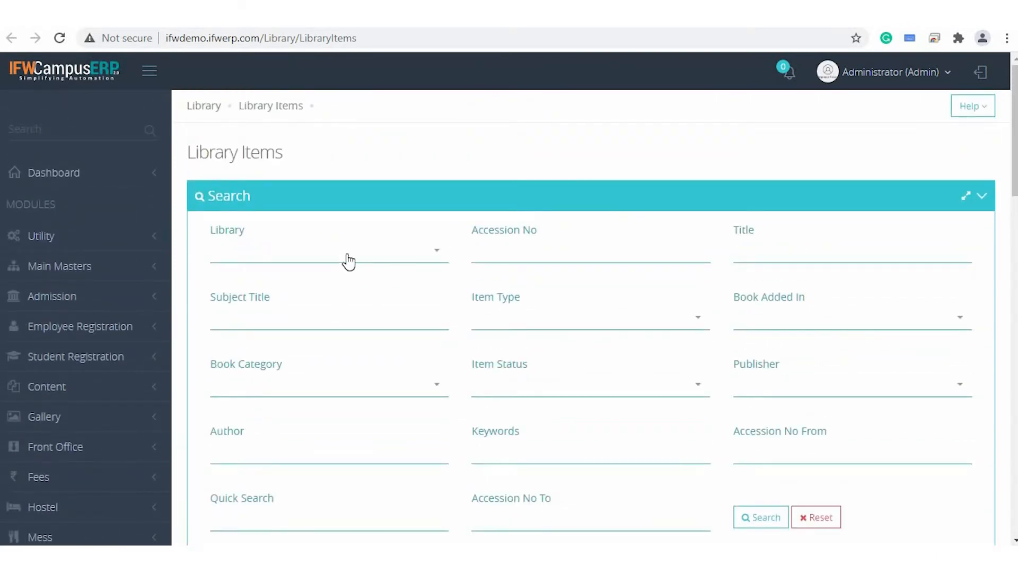
{"action": "left_click", "coordinate": [348, 261]}
{"action": "left_click", "coordinate": [330, 315]}
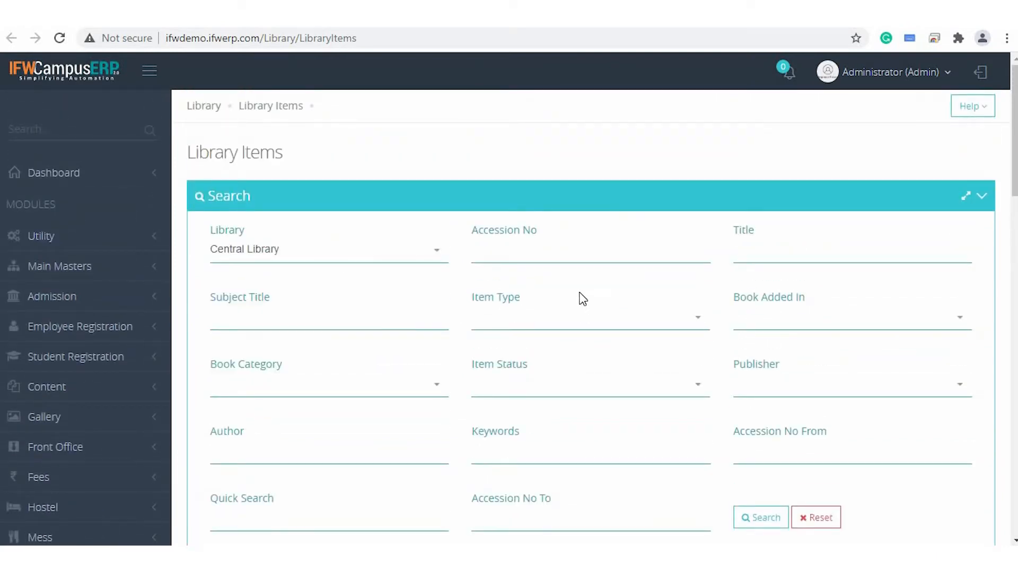
{"action": "left_click", "coordinate": [529, 252]}
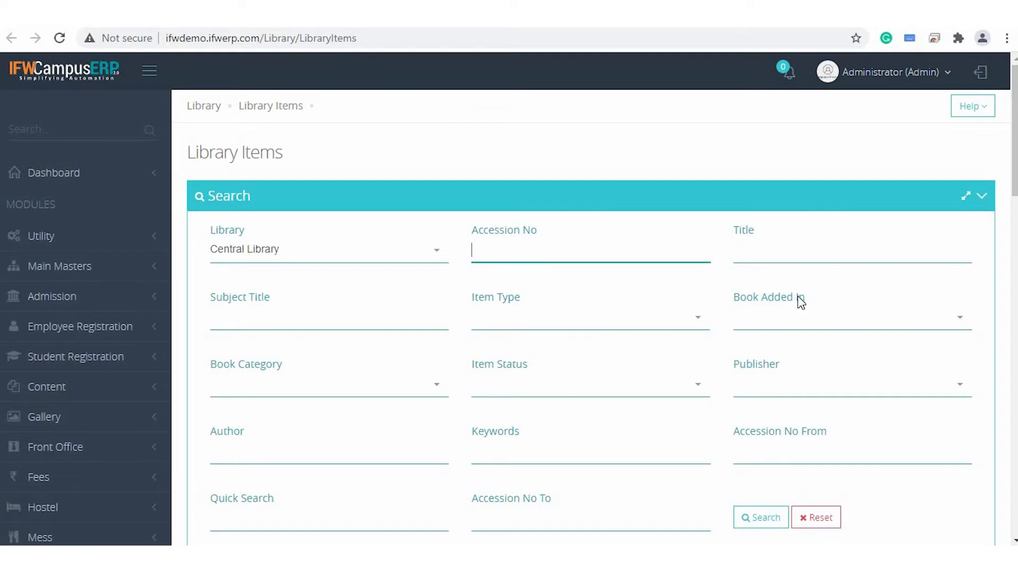
{"action": "left_click", "coordinate": [780, 255]}
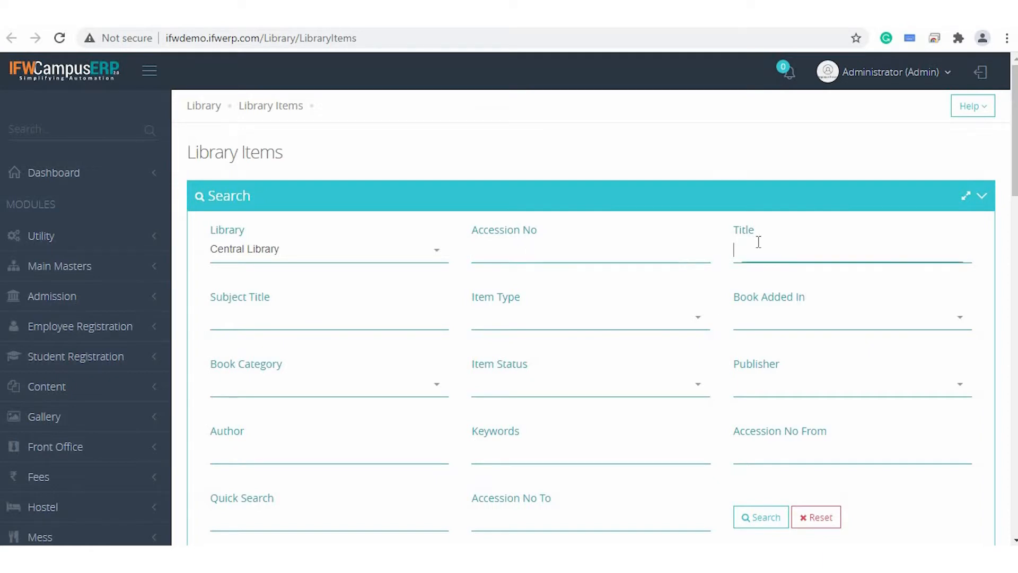
{"action": "left_click", "coordinate": [356, 318]}
Filter the library items by type BOOKS, added in Library, and book category Art & craft and home decor.
{"action": "left_click", "coordinate": [593, 321]}
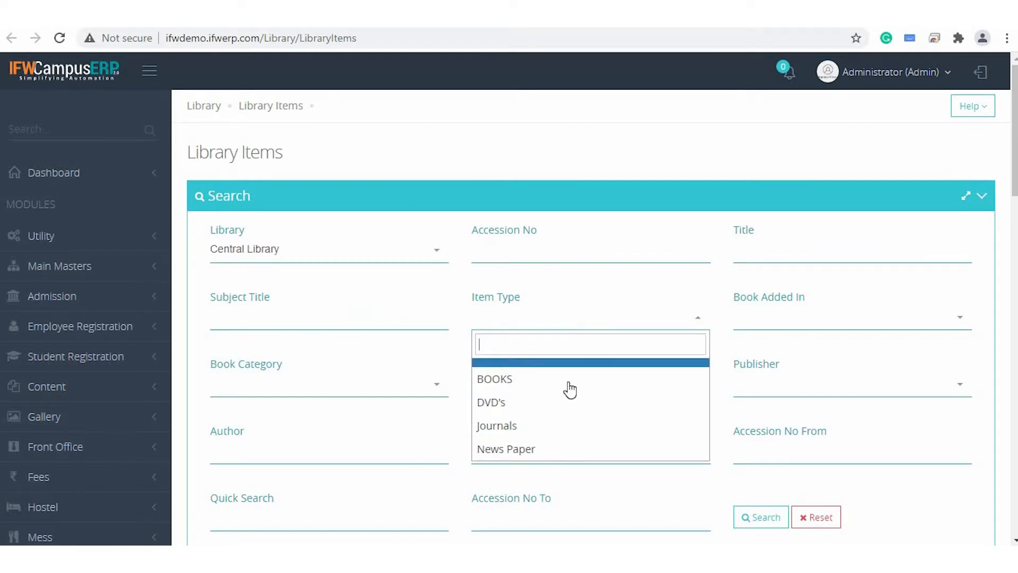
{"action": "left_click", "coordinate": [568, 383]}
{"action": "left_click", "coordinate": [777, 324]}
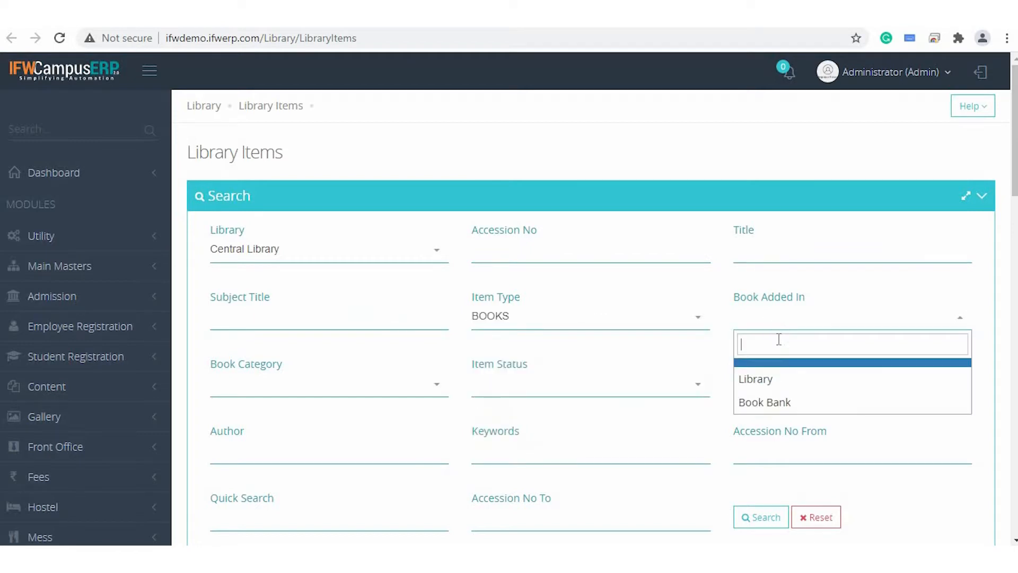
{"action": "left_click", "coordinate": [798, 386]}
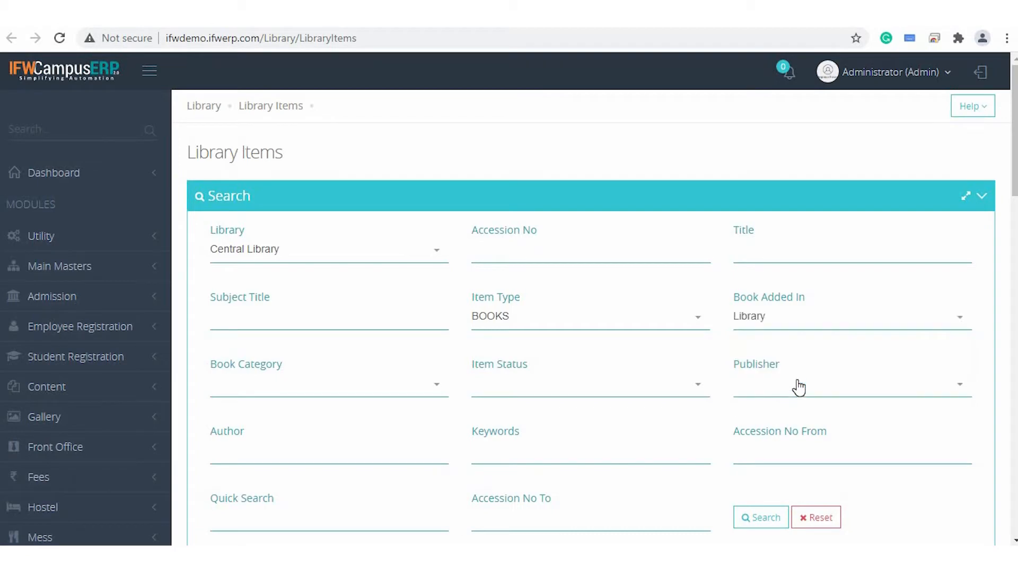
{"action": "left_click", "coordinate": [383, 389]}
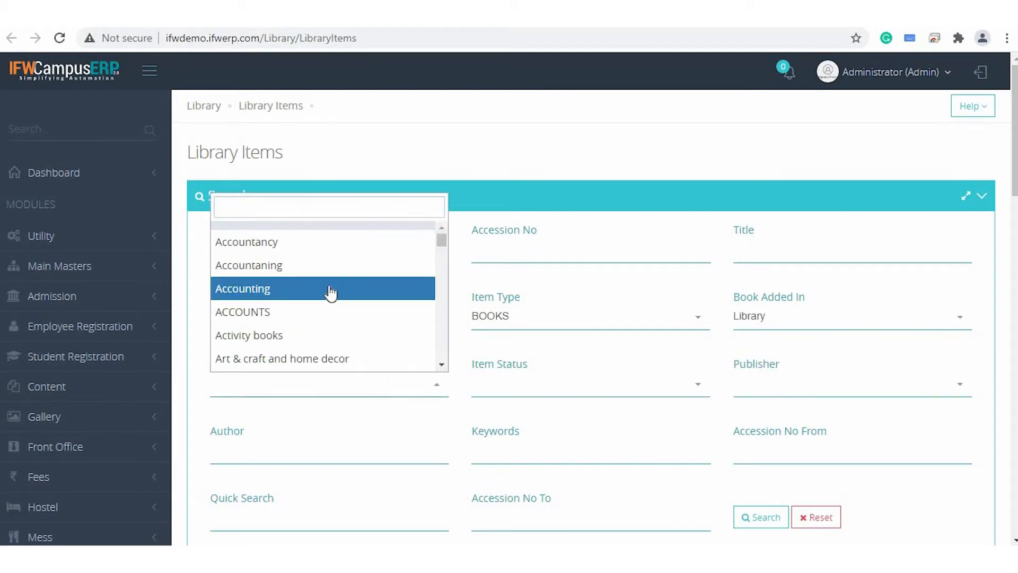
{"action": "left_click", "coordinate": [328, 359]}
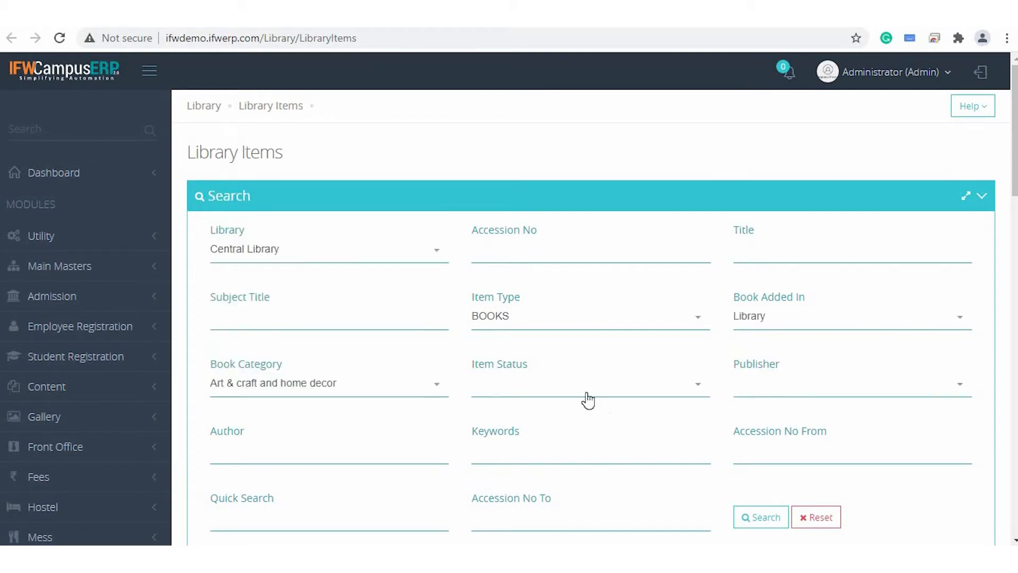
Check the available Item Status options without choosing one, and run the library items search with the chosen filters.
{"action": "left_click", "coordinate": [587, 398]}
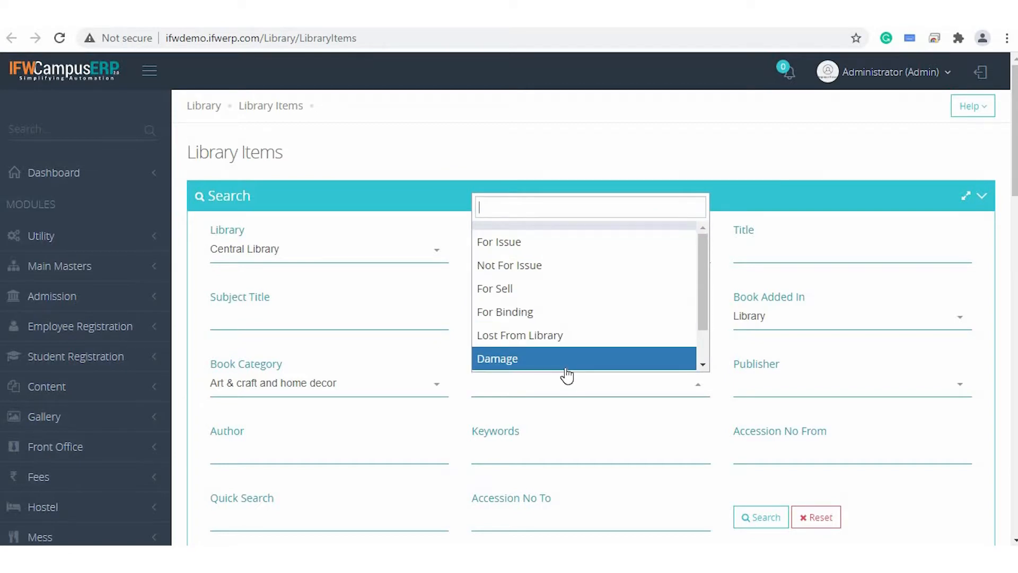
{"action": "left_click", "coordinate": [597, 438]}
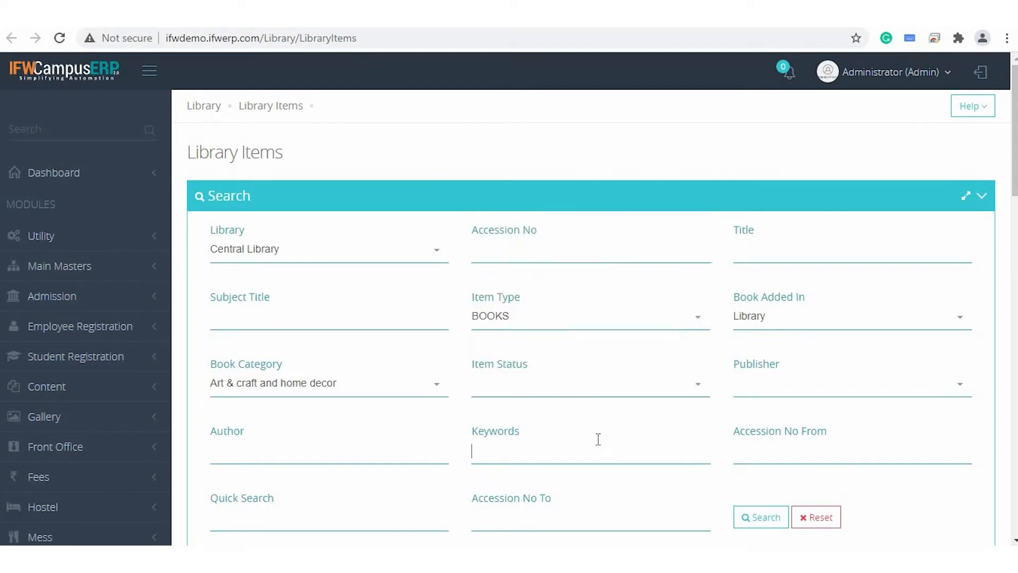
{"action": "scroll", "coordinate": [598, 438], "scroll_direction": "down", "scroll_amount": 2}
{"action": "scroll", "coordinate": [598, 438], "scroll_direction": "down", "scroll_amount": 4}
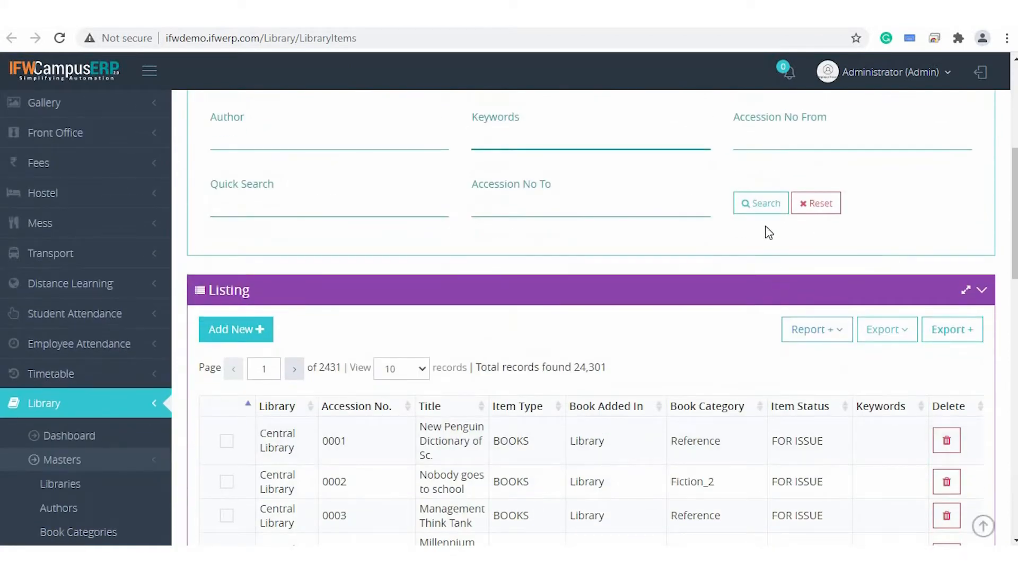
{"action": "left_click", "coordinate": [758, 204]}
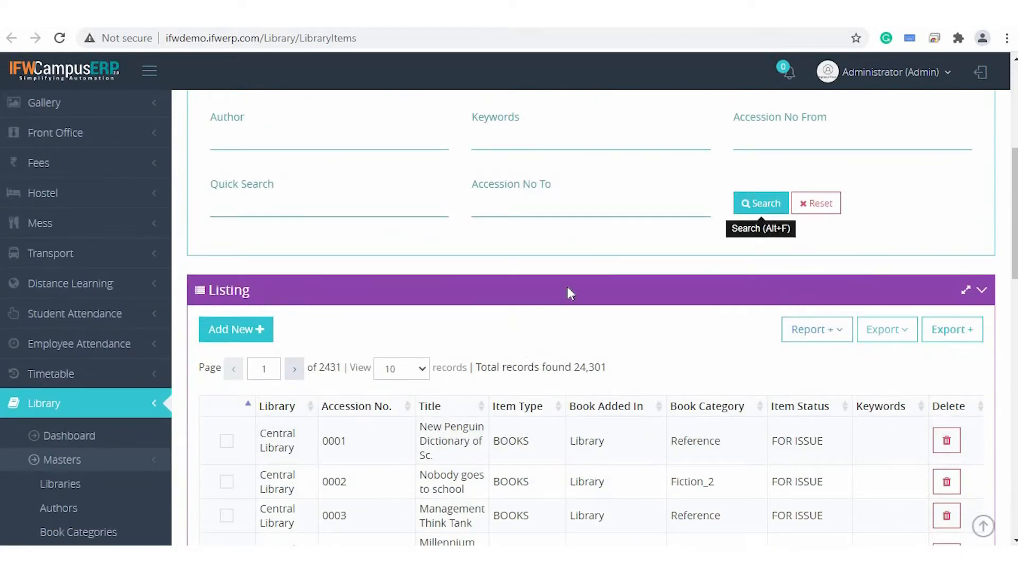
Examine the filtered Library Items listing and compare its records with the search criteria.
{"action": "scroll", "coordinate": [567, 286], "scroll_direction": "up", "scroll_amount": 1}
{"action": "scroll", "coordinate": [567, 286], "scroll_direction": "down", "scroll_amount": 1}
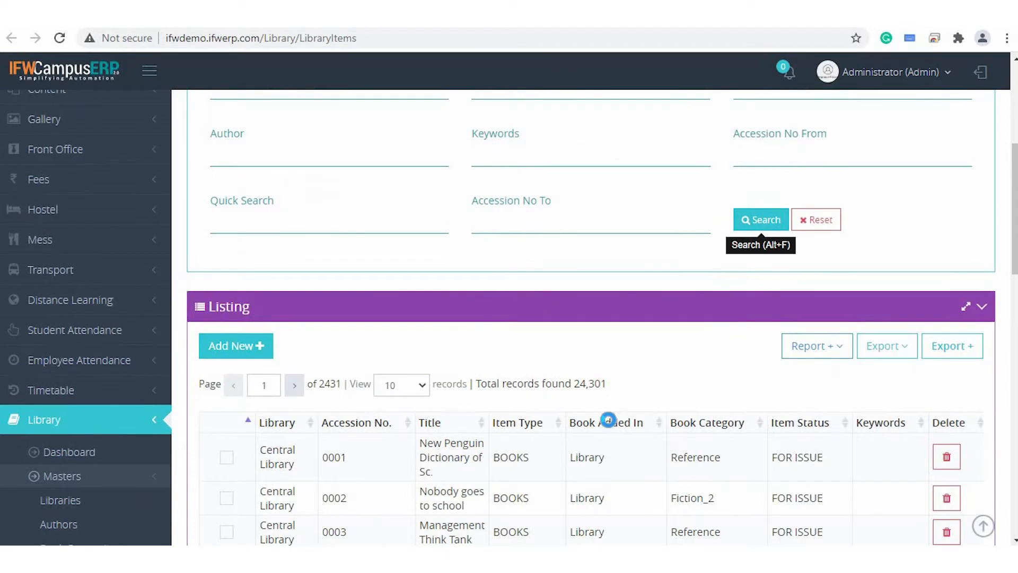
{"action": "scroll", "coordinate": [608, 421], "scroll_direction": "up", "scroll_amount": 5}
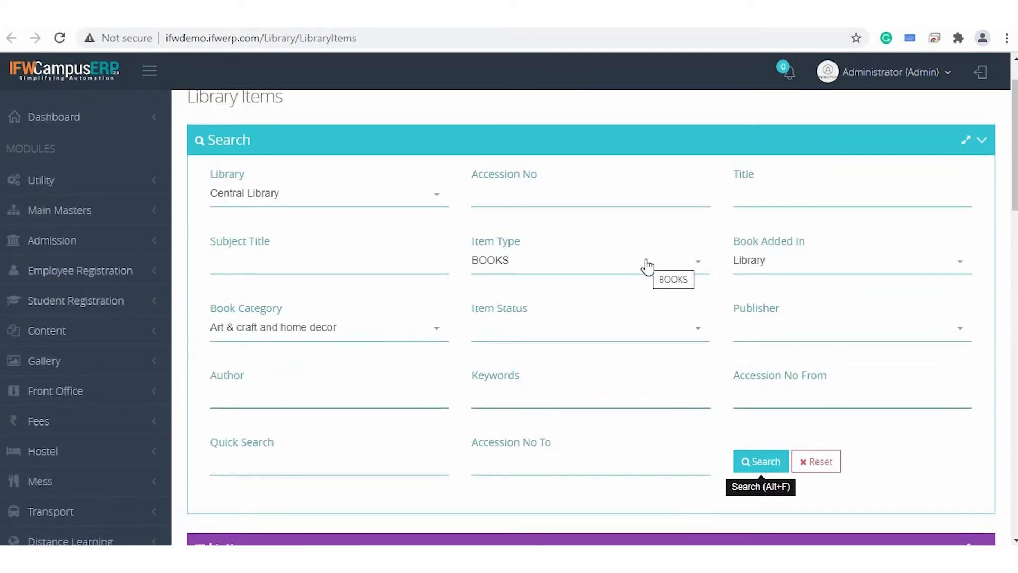
{"action": "scroll", "coordinate": [646, 263], "scroll_direction": "down", "scroll_amount": 6}
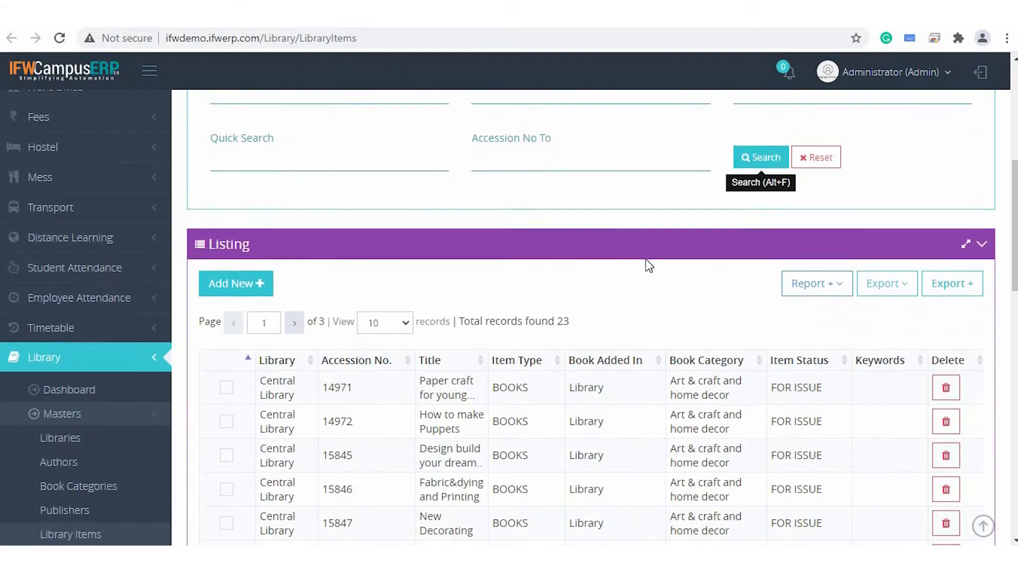
{"action": "scroll", "coordinate": [649, 265], "scroll_direction": "down", "scroll_amount": 3}
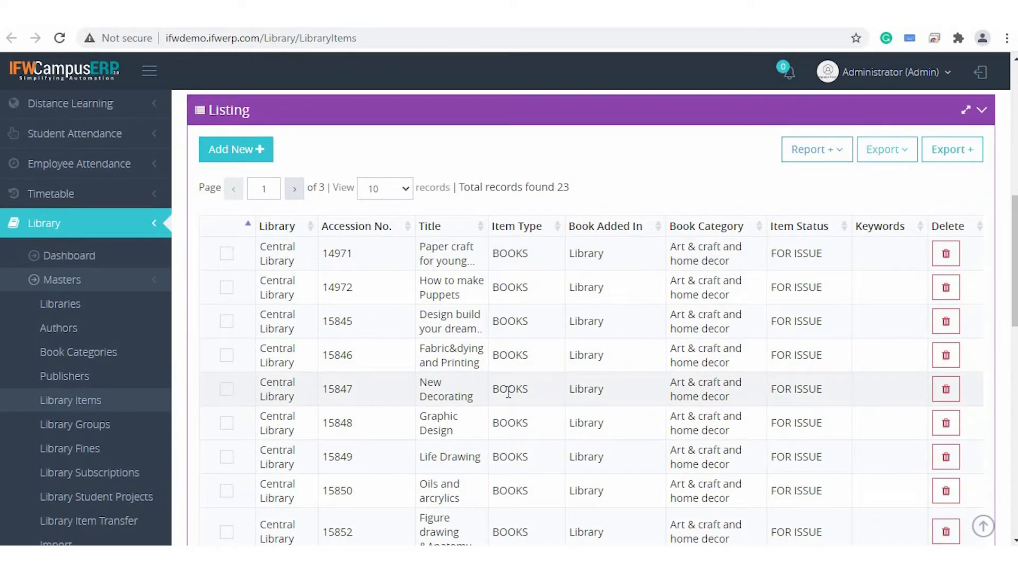
{"action": "scroll", "coordinate": [602, 166], "scroll_direction": "up", "scroll_amount": 8}
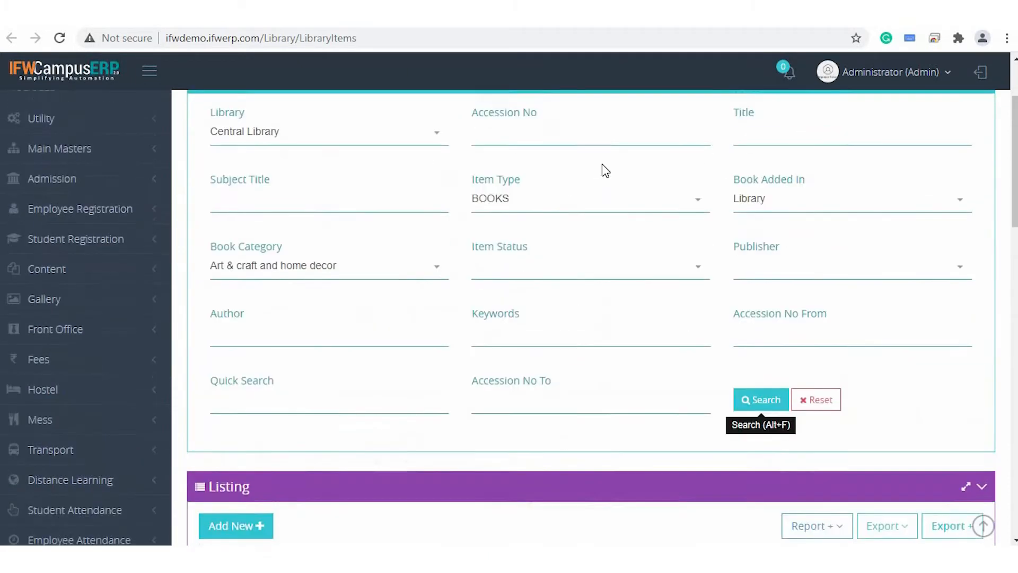
{"action": "scroll", "coordinate": [603, 169], "scroll_direction": "down", "scroll_amount": 3}
{"action": "scroll", "coordinate": [602, 170], "scroll_direction": "down", "scroll_amount": 4}
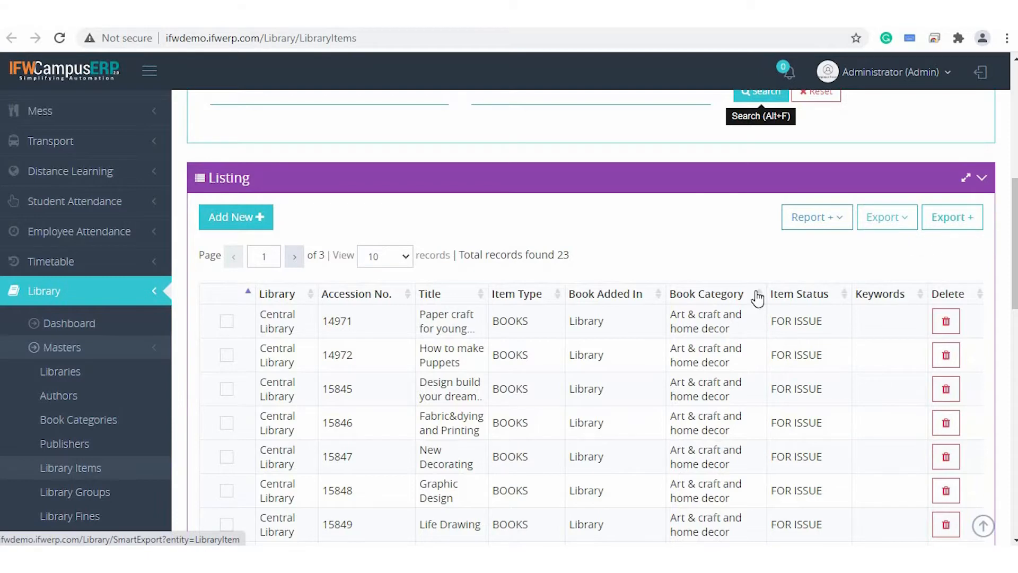
Open the print version of the filtered library items listing, look through it and return to the Library Items page.
{"action": "scroll", "coordinate": [757, 295], "scroll_direction": "down", "scroll_amount": 2}
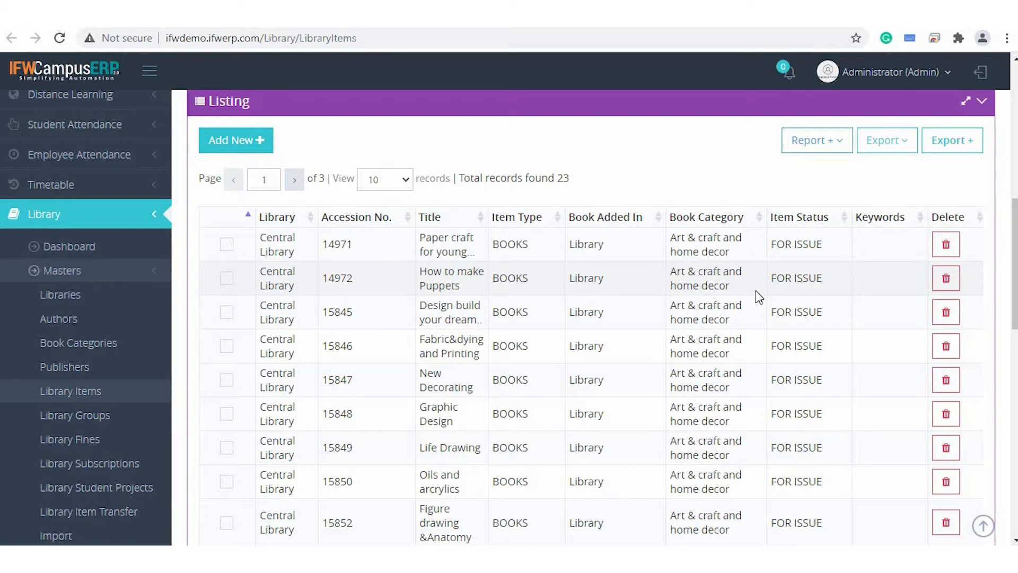
{"action": "left_click", "coordinate": [892, 150]}
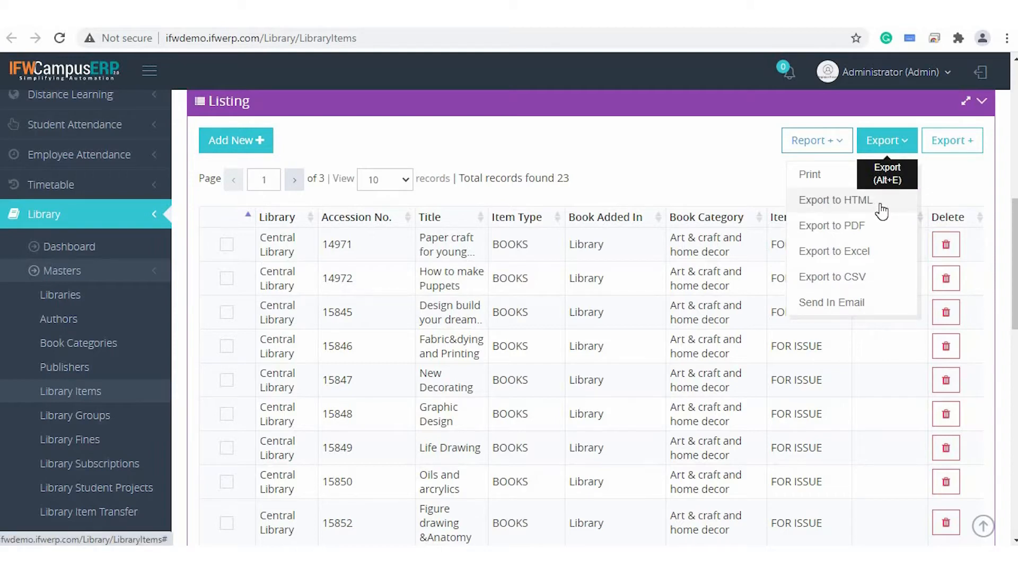
{"action": "left_click", "coordinate": [810, 176]}
{"action": "scroll", "coordinate": [390, 279], "scroll_direction": "down", "scroll_amount": 1}
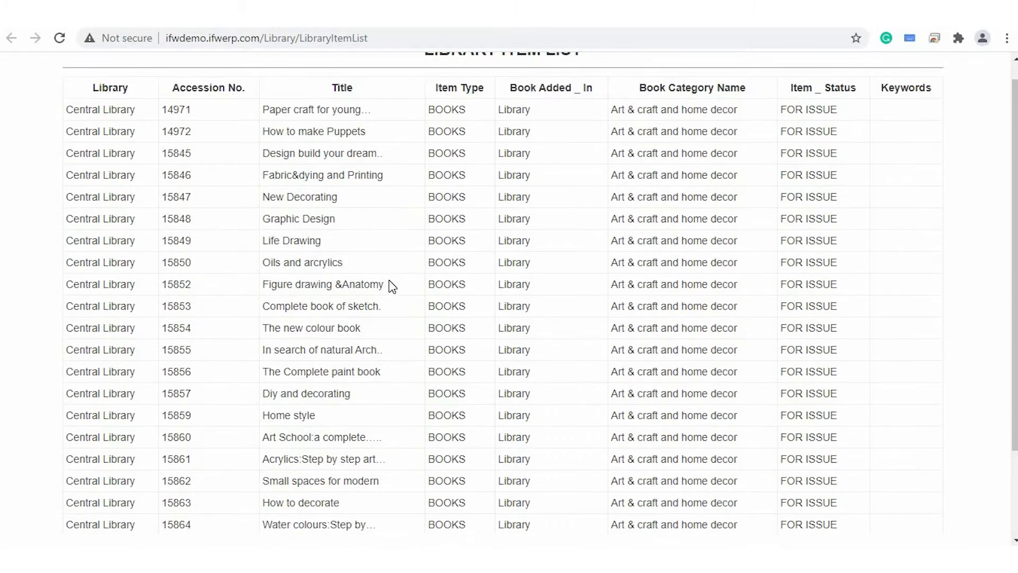
{"action": "scroll", "coordinate": [389, 279], "scroll_direction": "down", "scroll_amount": 2}
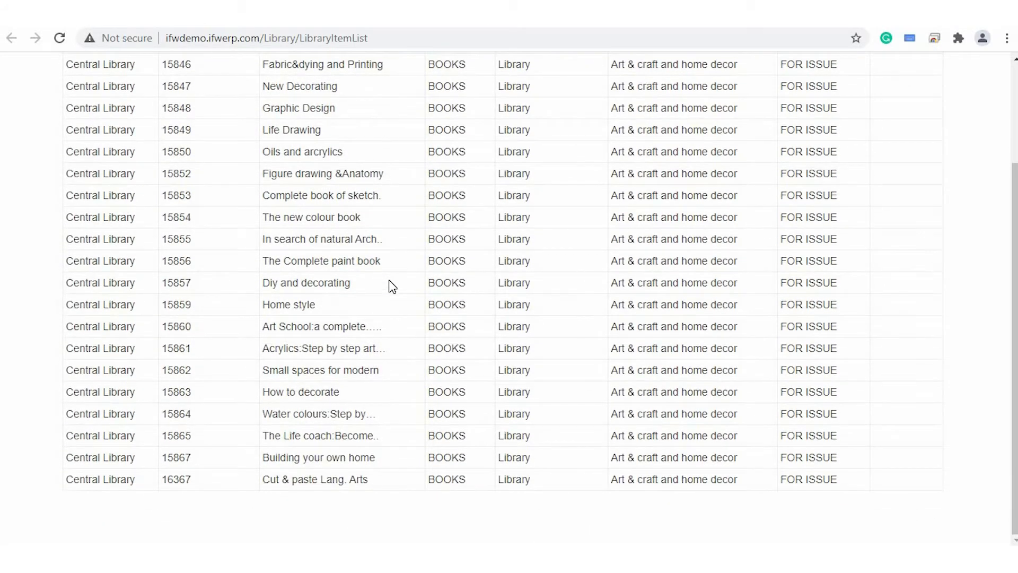
{"action": "scroll", "coordinate": [389, 279], "scroll_direction": "up", "scroll_amount": 2}
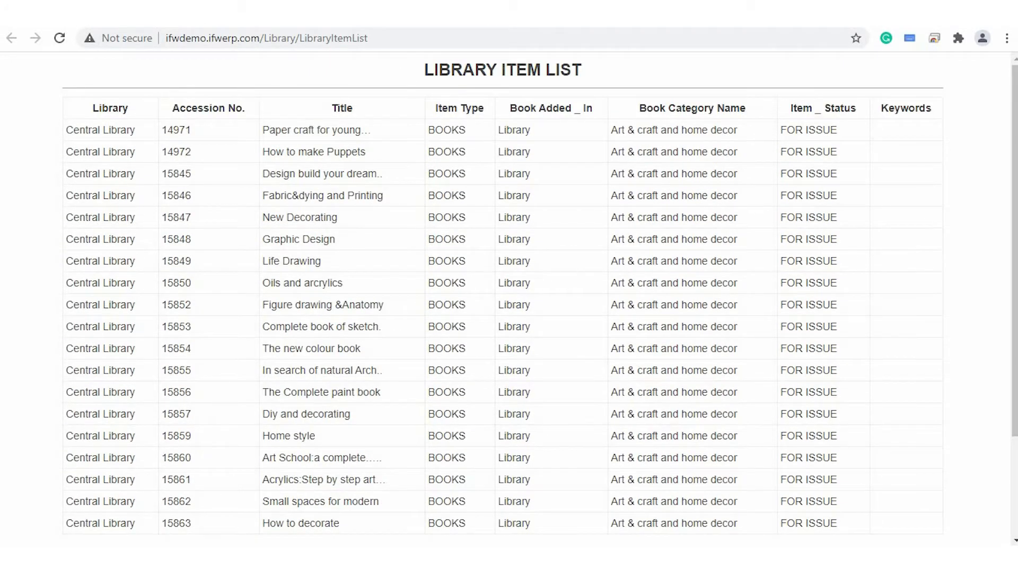
{"action": "key", "text": "ctrl+w"}
Open the customizable export form for the listing and add the Accession No., Accession Date, Title and Item Type columns.
{"action": "scroll", "coordinate": [660, 385], "scroll_direction": "down", "scroll_amount": 6}
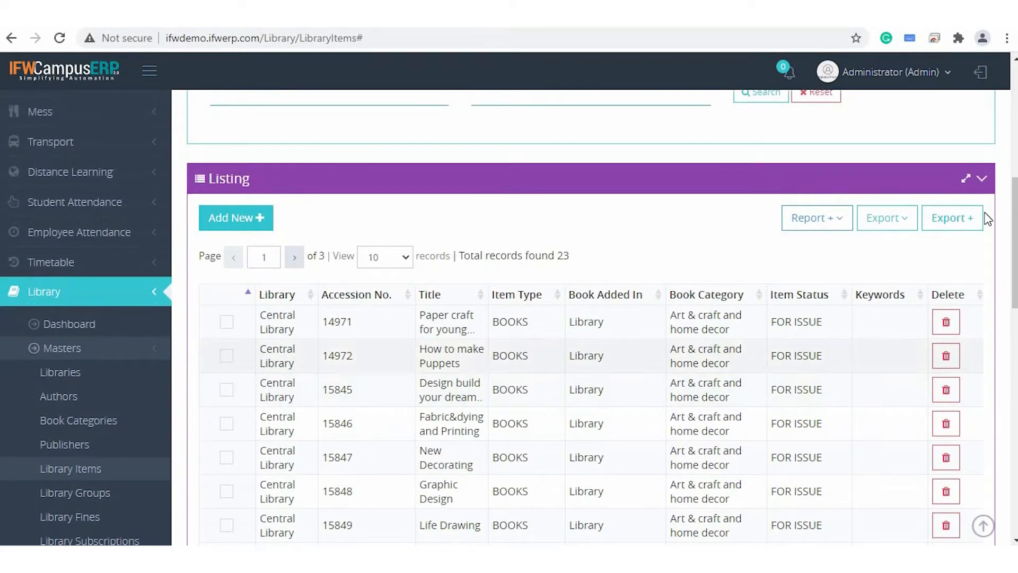
{"action": "left_click", "coordinate": [960, 225]}
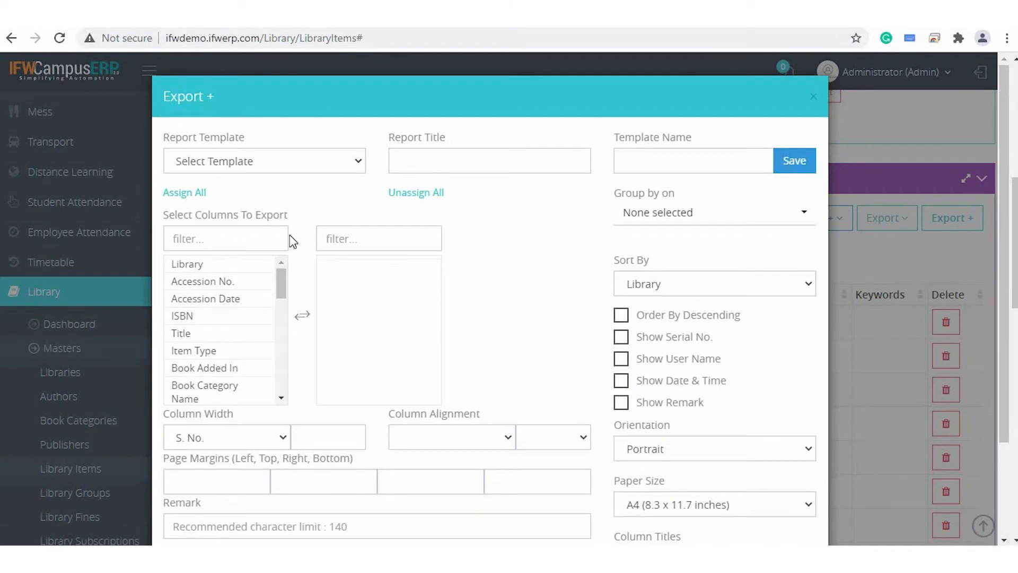
{"action": "mouse_move", "coordinate": [285, 295]}
{"action": "left_mouse_down"}
{"action": "mouse_move", "coordinate": [284, 398]}
{"action": "mouse_move", "coordinate": [284, 285]}
{"action": "left_mouse_up"}
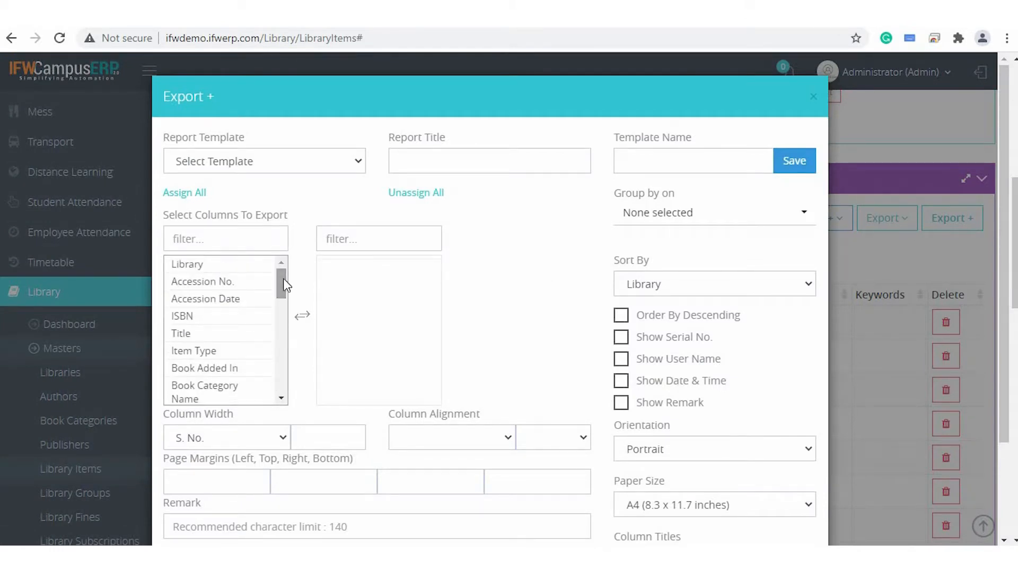
{"action": "left_click", "coordinate": [243, 286]}
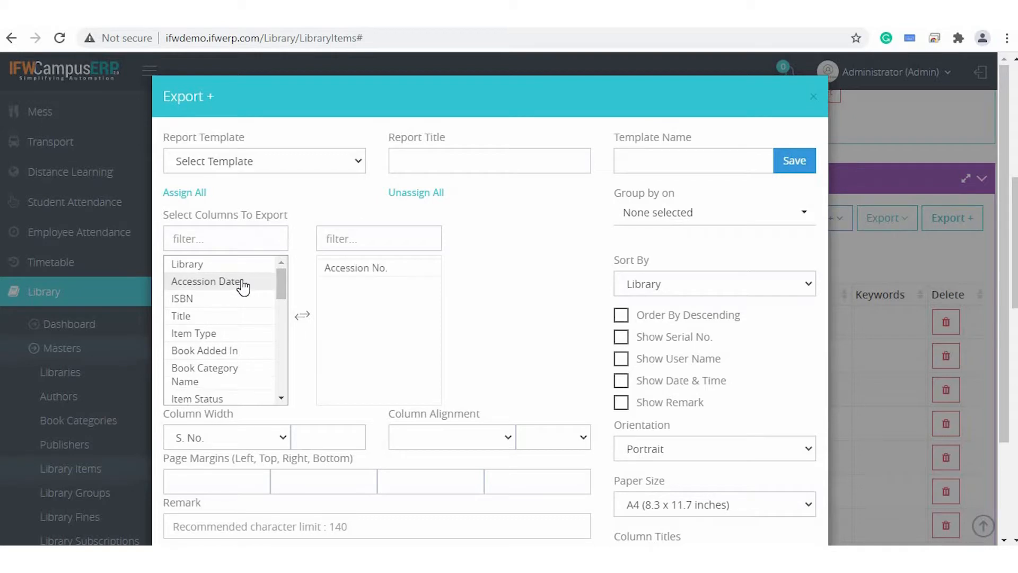
{"action": "left_click", "coordinate": [243, 286]}
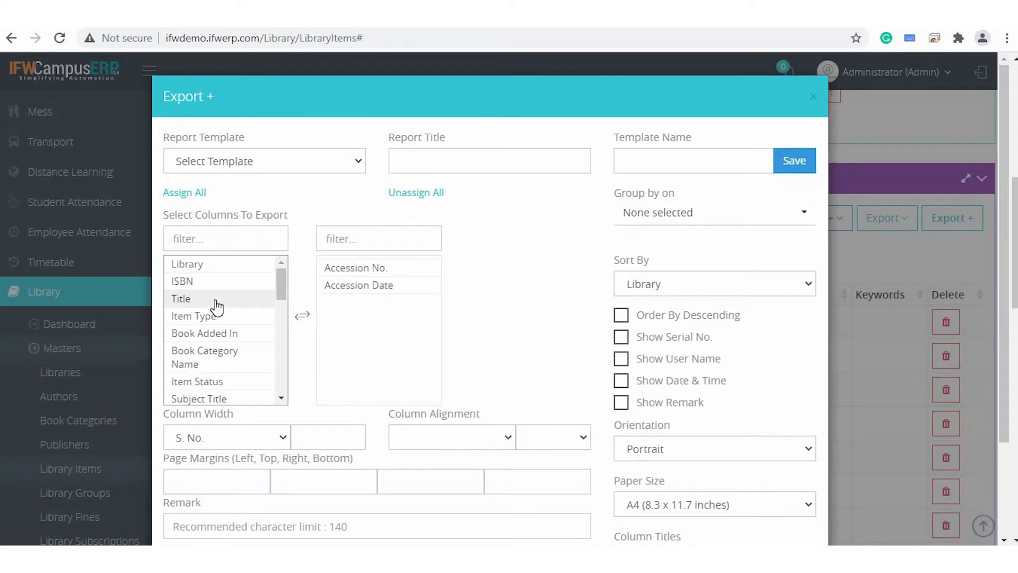
{"action": "left_click", "coordinate": [217, 299]}
{"action": "left_click", "coordinate": [215, 302]}
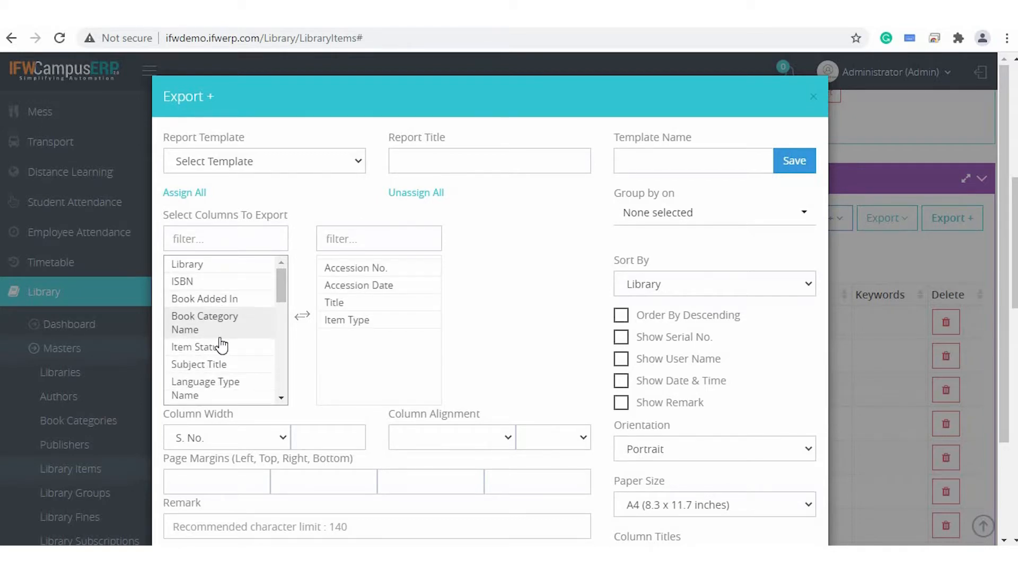
Add the Book Category Name, Item Status, Subject Title, Language Type Name, Author Name, ISBN, Series No, Publisher, Vendor and Publication Date columns to the export.
{"action": "scroll", "coordinate": [229, 352], "scroll_direction": "down", "scroll_amount": 2}
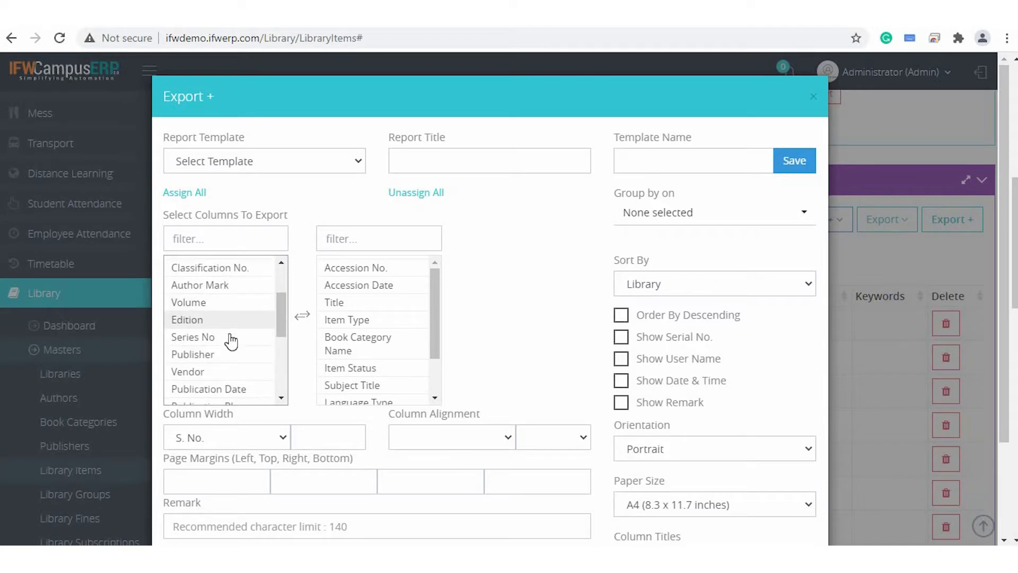
{"action": "left_click", "coordinate": [231, 339]}
{"action": "left_click", "coordinate": [230, 339]}
{"action": "left_click", "coordinate": [228, 337]}
{"action": "left_click", "coordinate": [228, 338]}
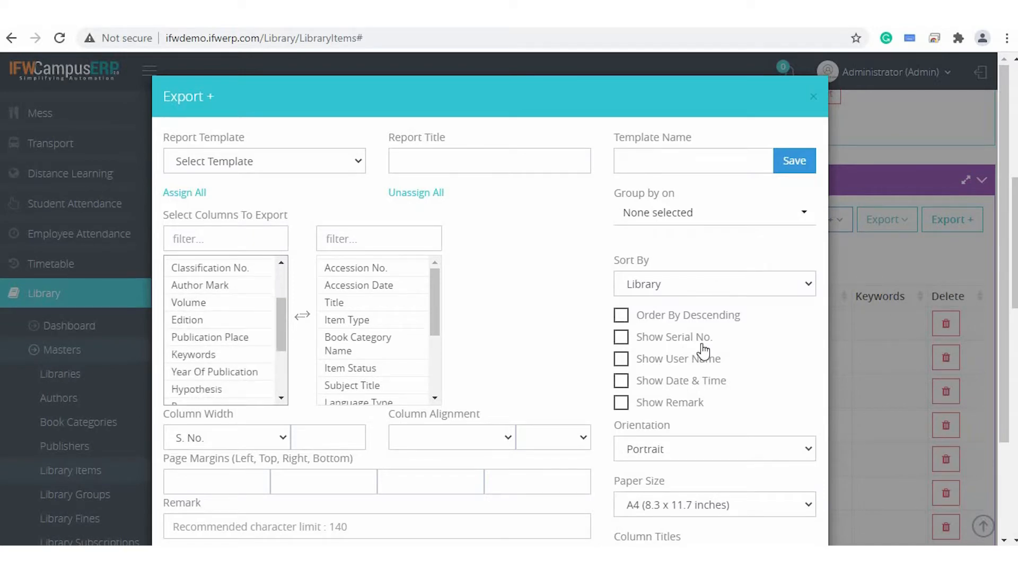
Show serial numbers in the export, keep sorting by Library and group the records by Title.
{"action": "left_click", "coordinate": [624, 341]}
{"action": "left_click", "coordinate": [703, 284]}
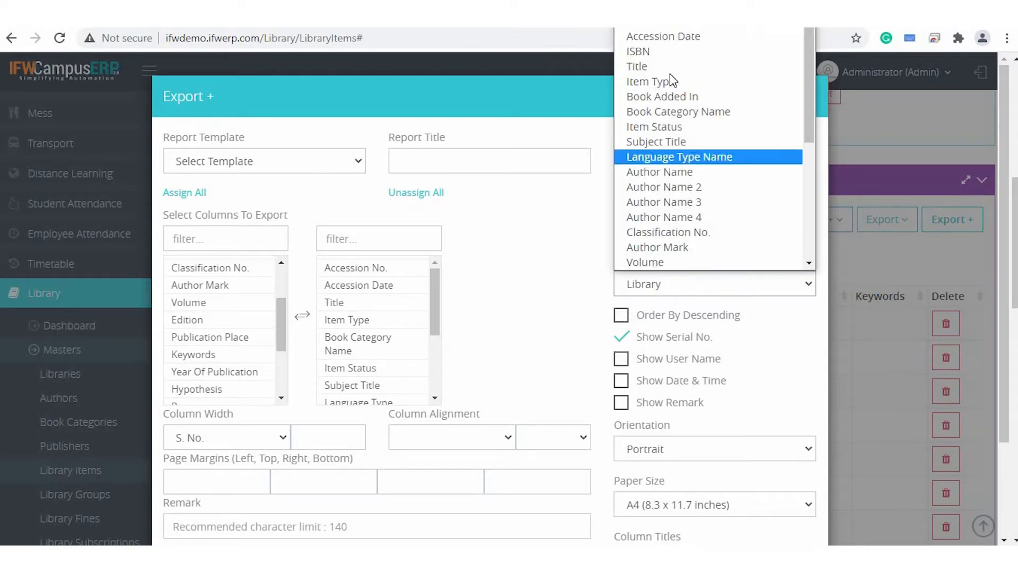
{"action": "left_click", "coordinate": [688, 287]}
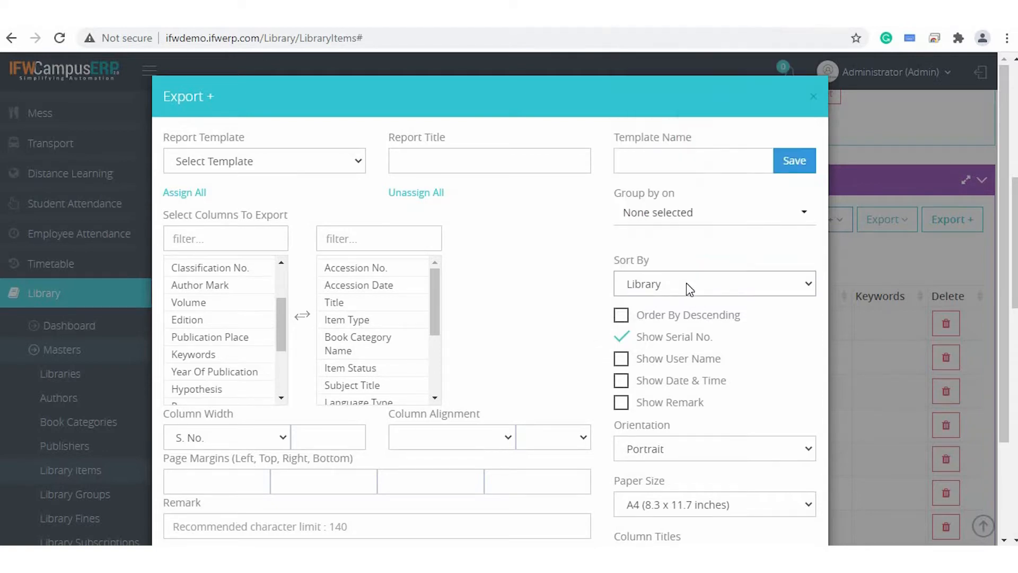
{"action": "left_click", "coordinate": [692, 213]}
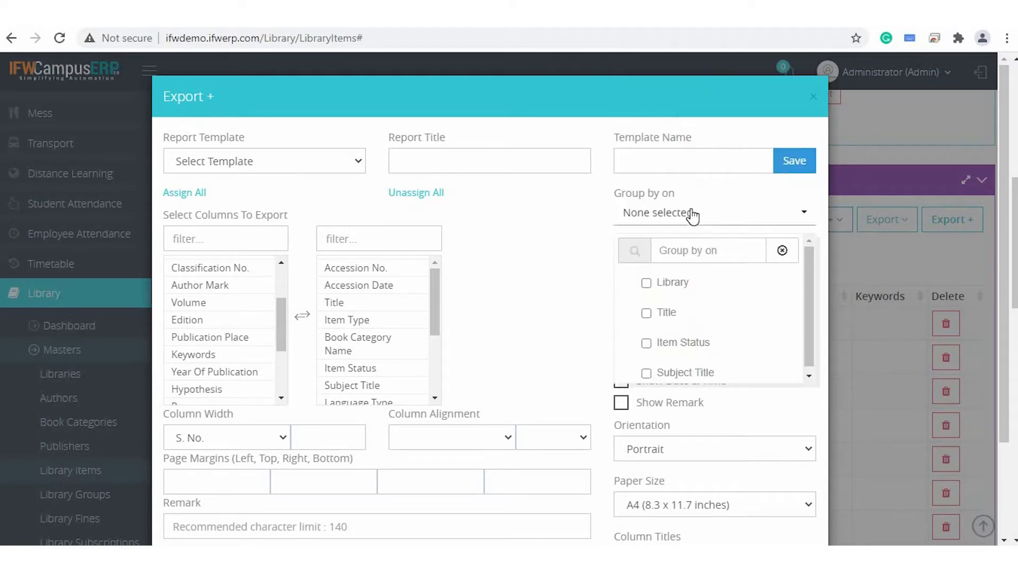
{"action": "left_click", "coordinate": [667, 318]}
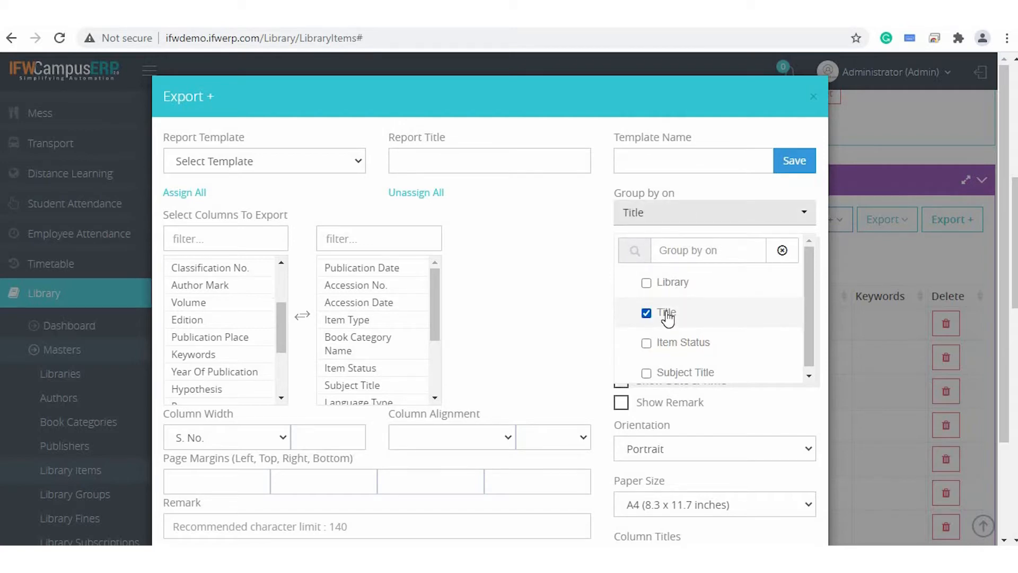
Check the column alignment, orientation and paper size options of the export, keeping Portrait and A4 (8.3 x 11.7 inches).
{"action": "scroll", "coordinate": [589, 318], "scroll_direction": "down", "scroll_amount": 2}
{"action": "left_click", "coordinate": [500, 321]}
{"action": "left_click", "coordinate": [501, 322]}
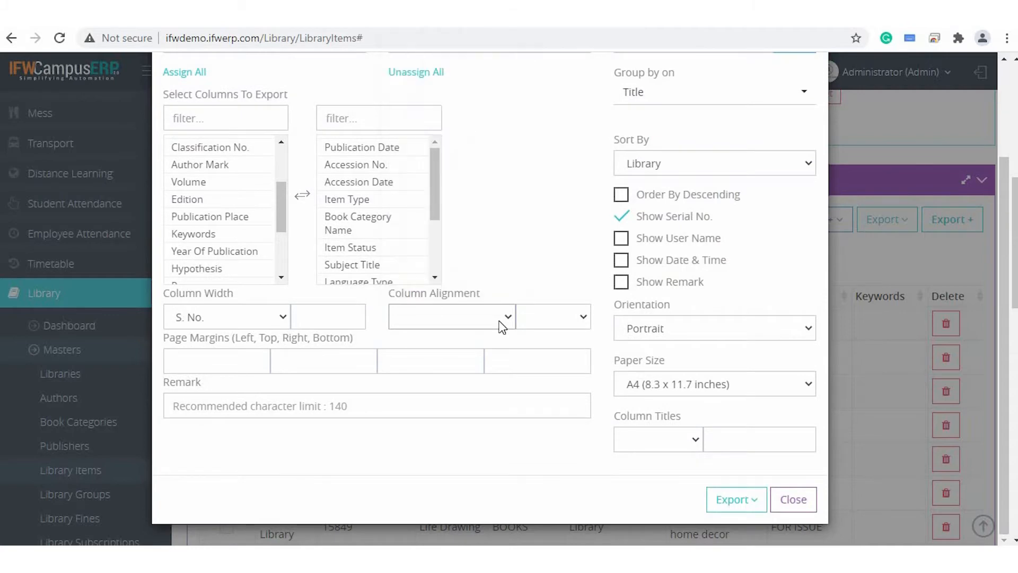
{"action": "left_click", "coordinate": [703, 332]}
{"action": "left_click", "coordinate": [686, 345]}
{"action": "left_click", "coordinate": [666, 390]}
{"action": "left_click", "coordinate": [673, 434]}
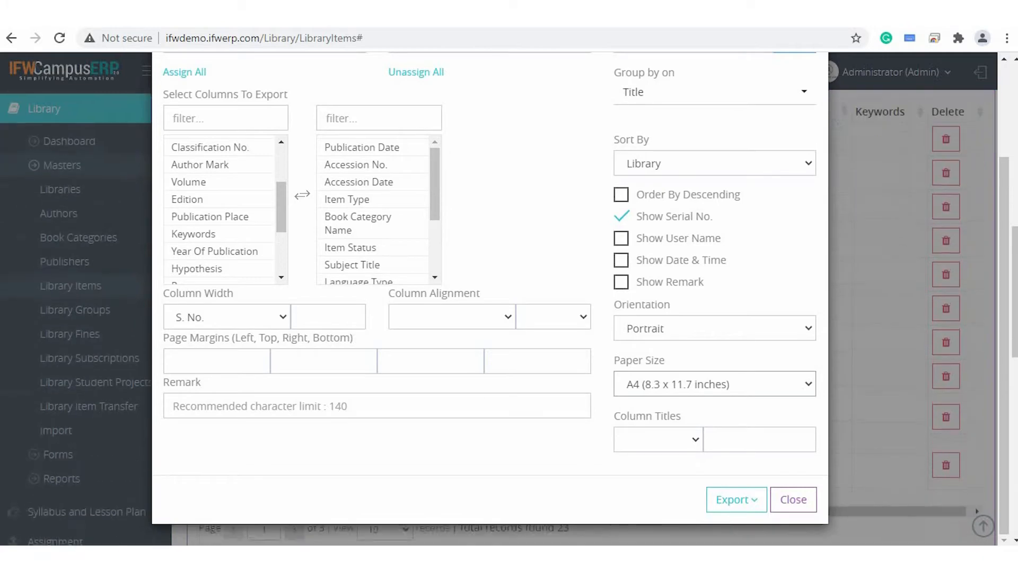
Generate the print version grouped by Title, examine its item name headings and return to the export settings.
{"action": "left_click", "coordinate": [733, 499]}
{"action": "scroll", "coordinate": [733, 509], "scroll_direction": "down", "scroll_amount": 2}
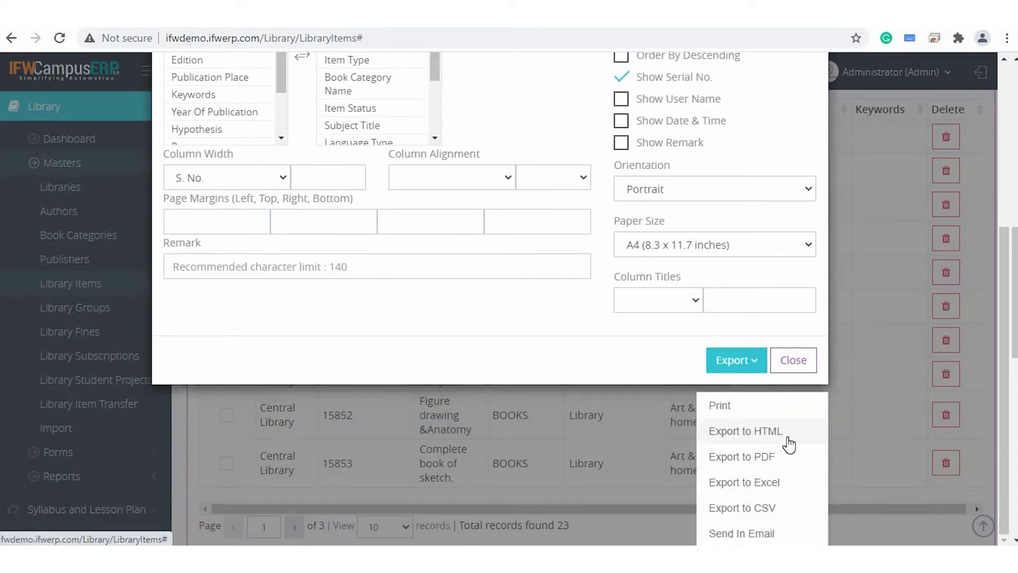
{"action": "left_click", "coordinate": [727, 408]}
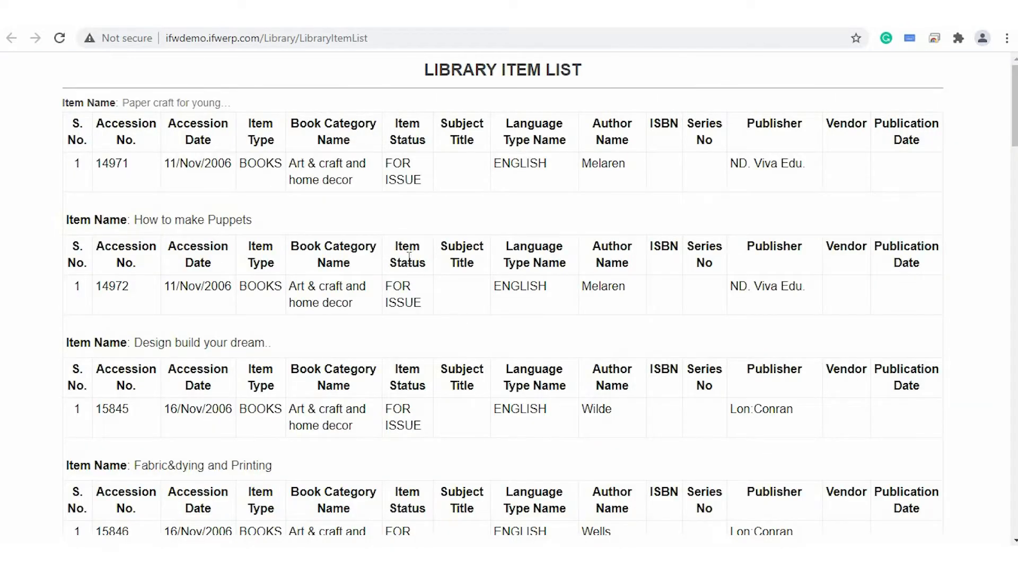
{"action": "triple_click", "coordinate": [126, 106]}
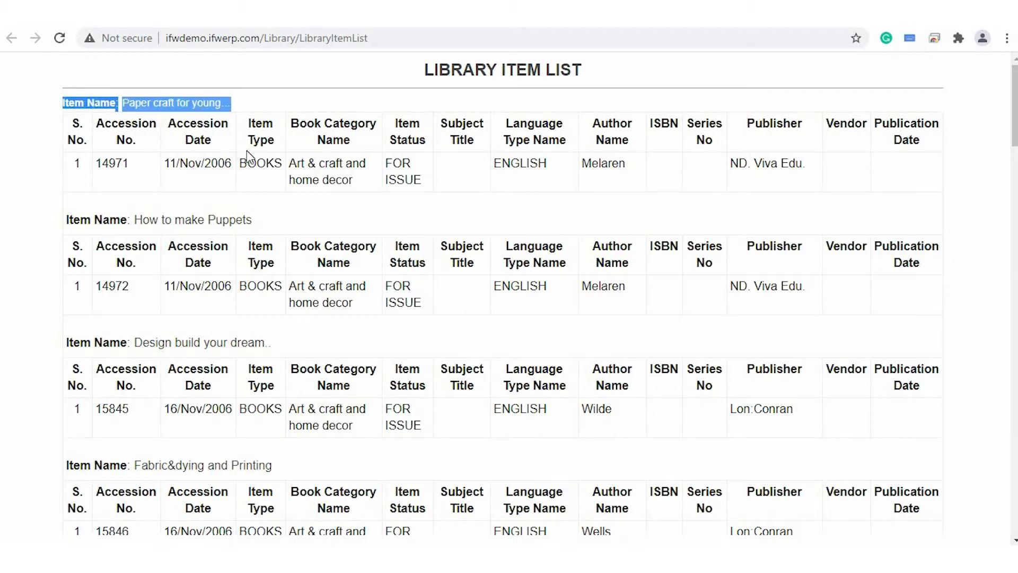
{"action": "scroll", "coordinate": [334, 242], "scroll_direction": "down", "scroll_amount": 1}
{"action": "scroll", "coordinate": [334, 242], "scroll_direction": "up", "scroll_amount": 1}
{"action": "key", "text": "ctrl+w"}
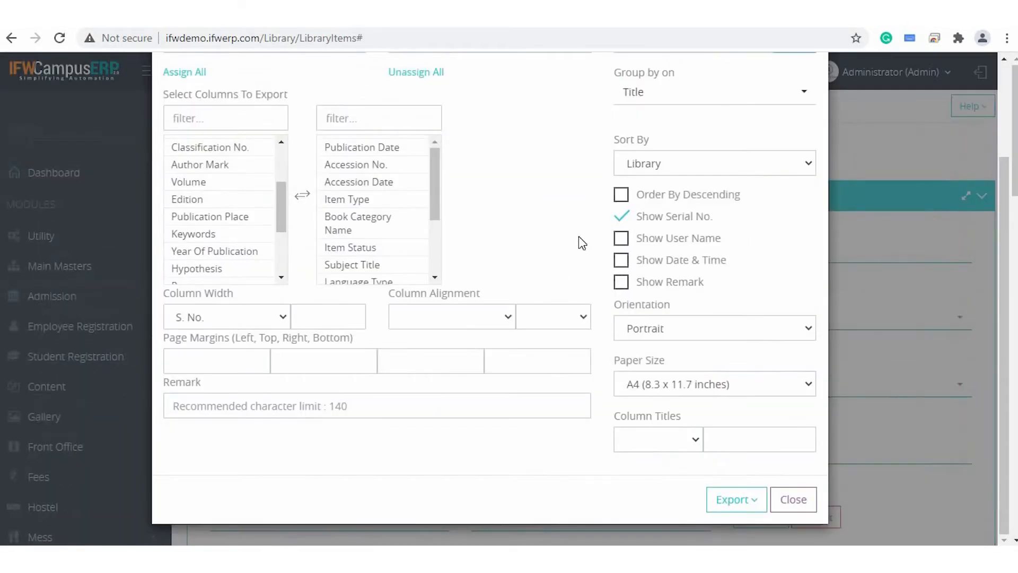
Change the export grouping from Title to Item Status.
{"action": "scroll", "coordinate": [578, 236], "scroll_direction": "up", "scroll_amount": 3}
{"action": "left_click", "coordinate": [659, 211]}
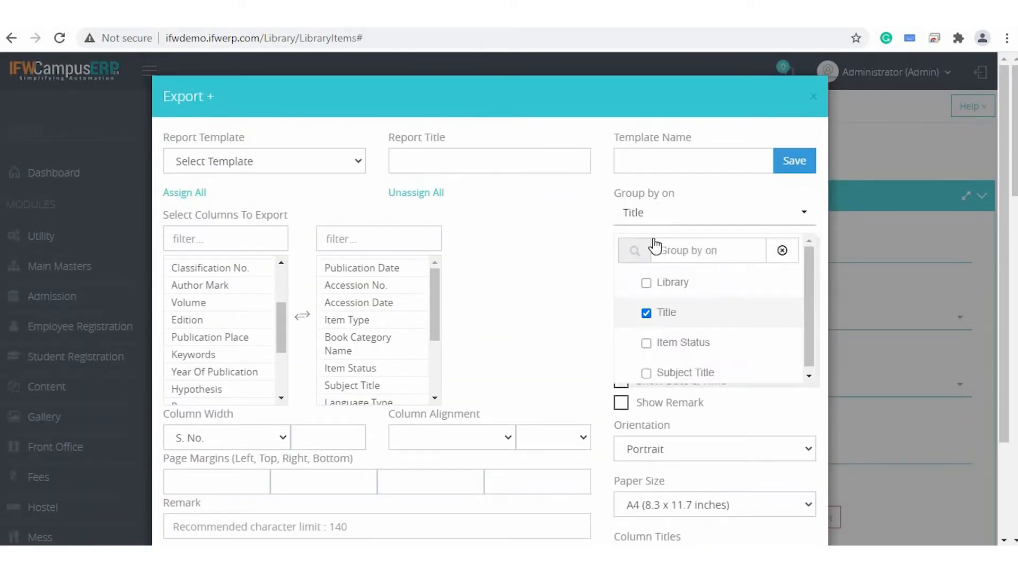
{"action": "left_click", "coordinate": [664, 312]}
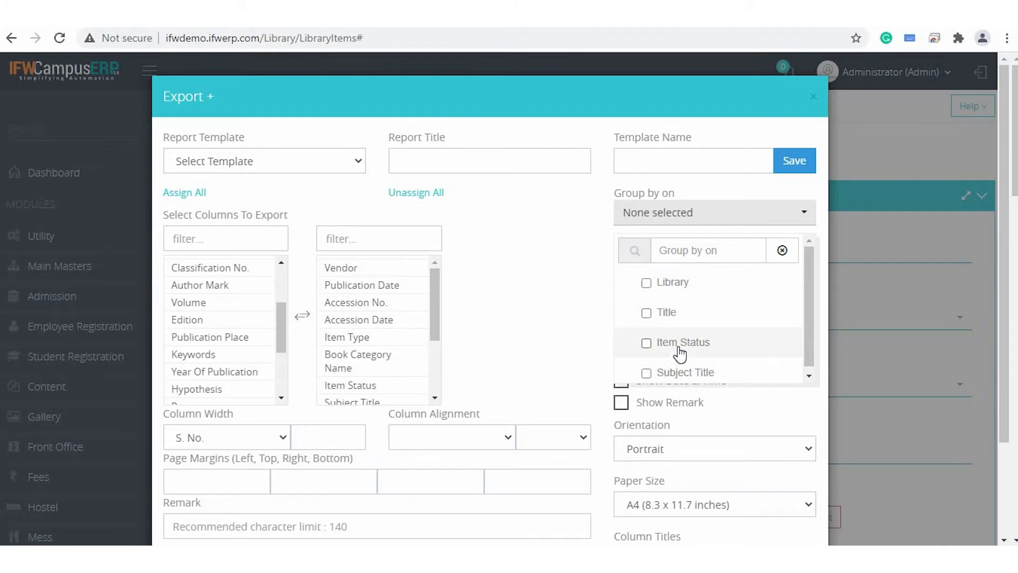
{"action": "left_click", "coordinate": [681, 343]}
{"action": "left_click", "coordinate": [595, 342]}
{"action": "scroll", "coordinate": [595, 342], "scroll_direction": "down", "scroll_amount": 3}
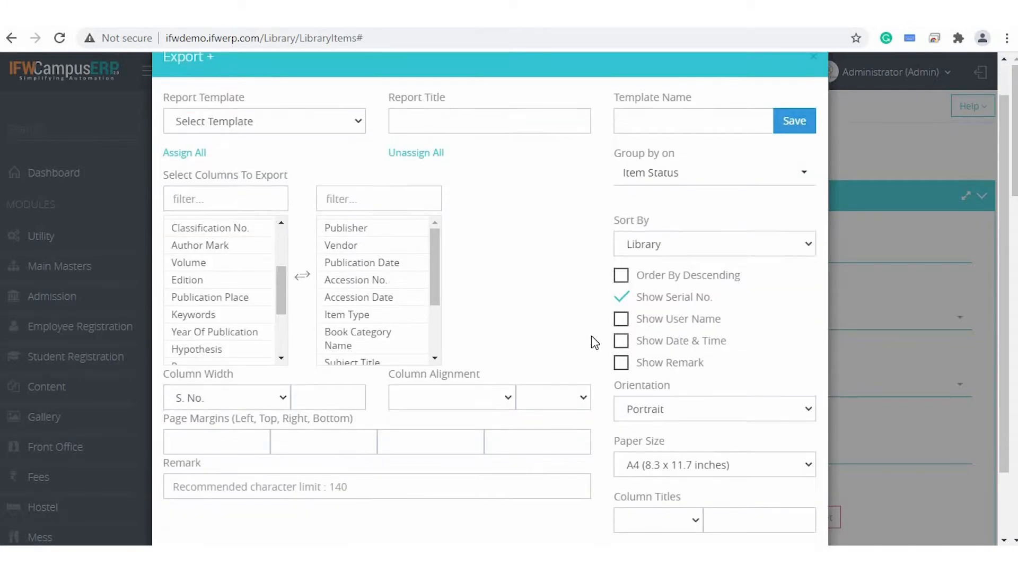
Generate the print version grouped by Item Status and examine its group heading and records.
{"action": "left_click", "coordinate": [739, 506]}
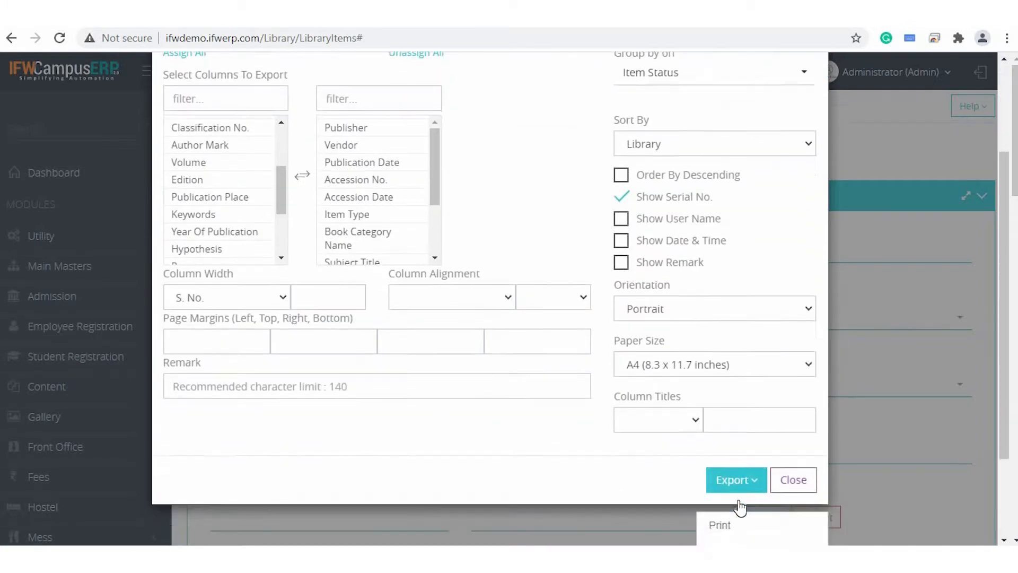
{"action": "scroll", "coordinate": [738, 504], "scroll_direction": "down", "scroll_amount": 3}
{"action": "left_click", "coordinate": [719, 405]}
{"action": "scroll", "coordinate": [450, 259], "scroll_direction": "down", "scroll_amount": 5}
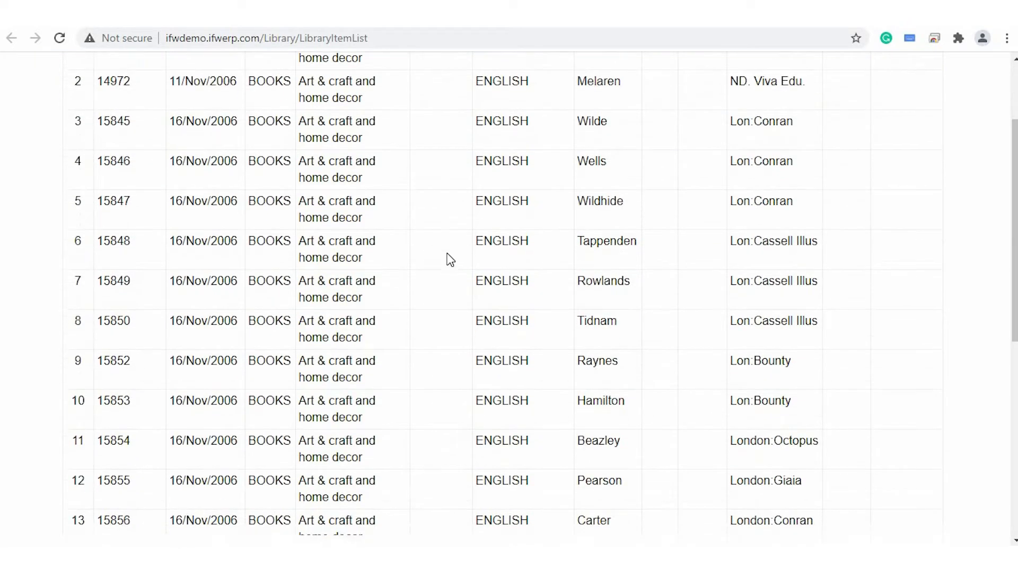
{"action": "scroll", "coordinate": [450, 259], "scroll_direction": "up", "scroll_amount": 5}
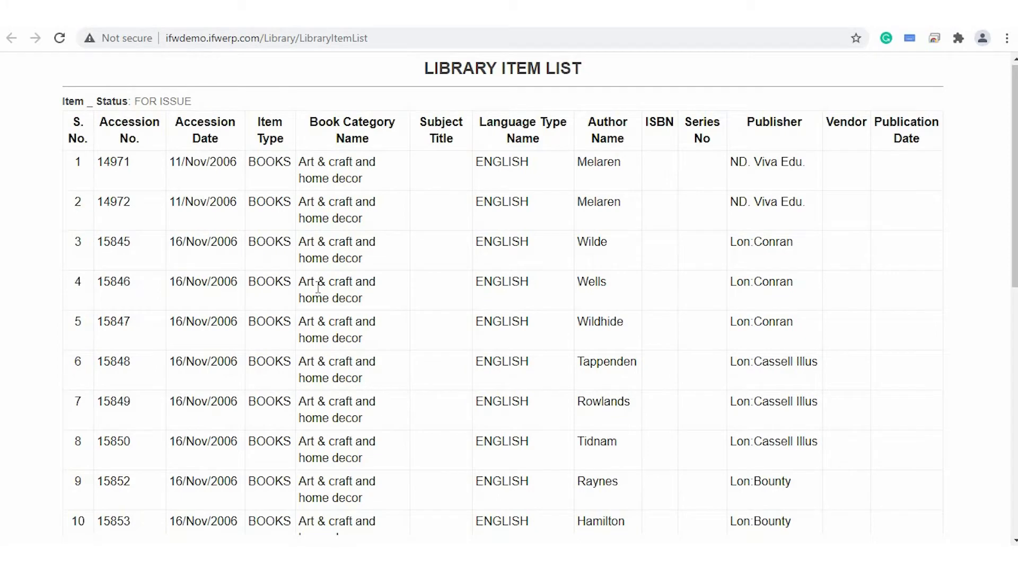
{"action": "triple_click", "coordinate": [68, 106]}
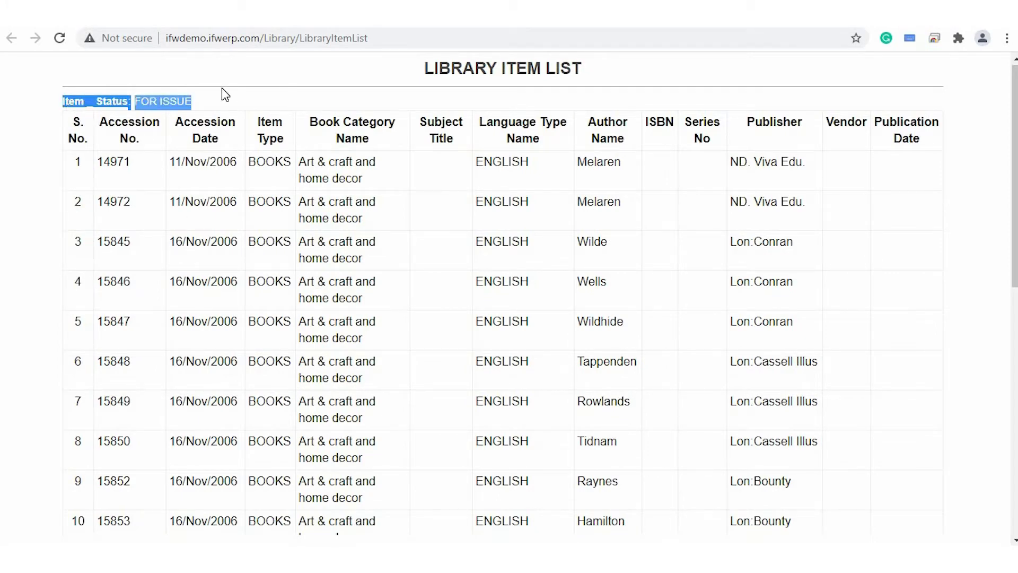
{"action": "left_click", "coordinate": [243, 104]}
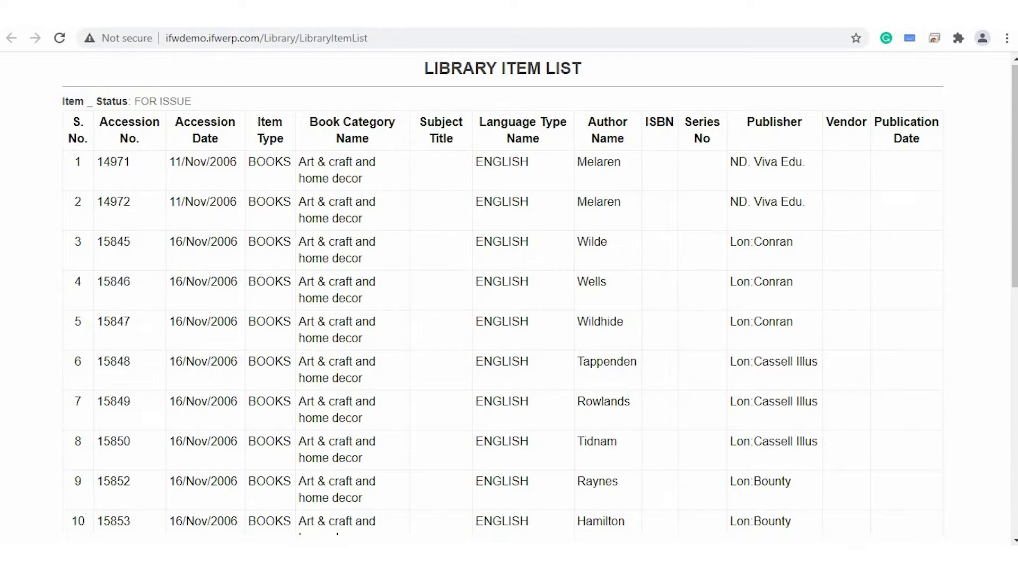
Compare the Title-grouped report with the Item Status-grouped one, and return to the export form to look over its settings.
{"action": "left_click", "coordinate": [460, 16]}
{"action": "left_click", "coordinate": [362, 149]}
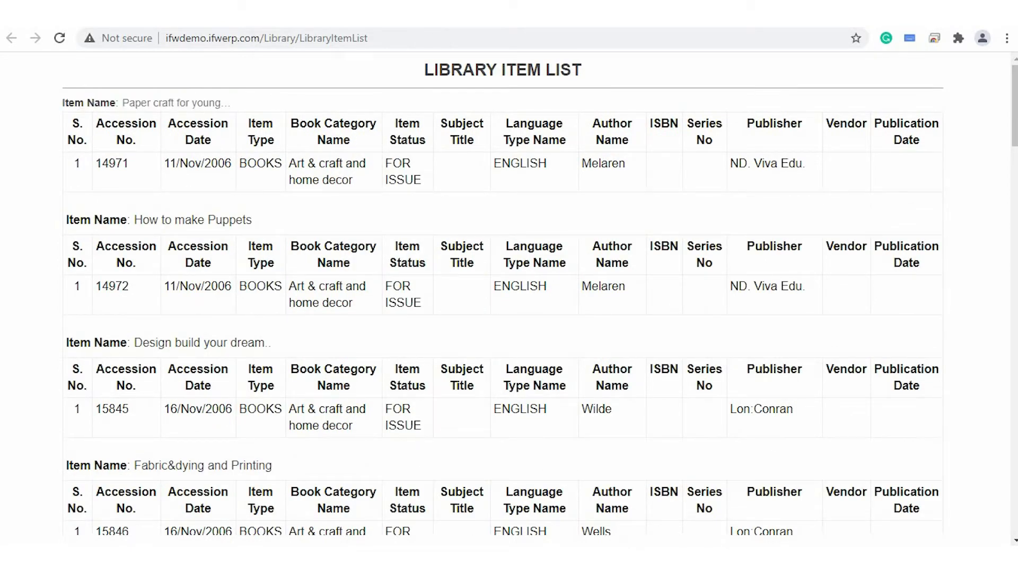
{"action": "key", "text": "ctrl+Tab"}
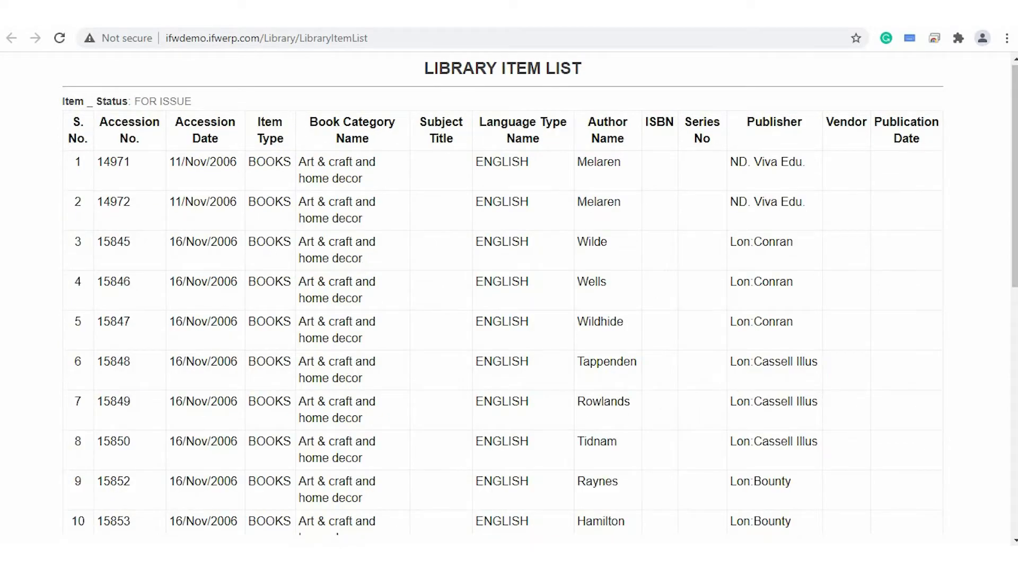
{"action": "key", "text": "ctrl+Tab"}
{"action": "scroll", "coordinate": [533, 287], "scroll_direction": "up", "scroll_amount": 3}
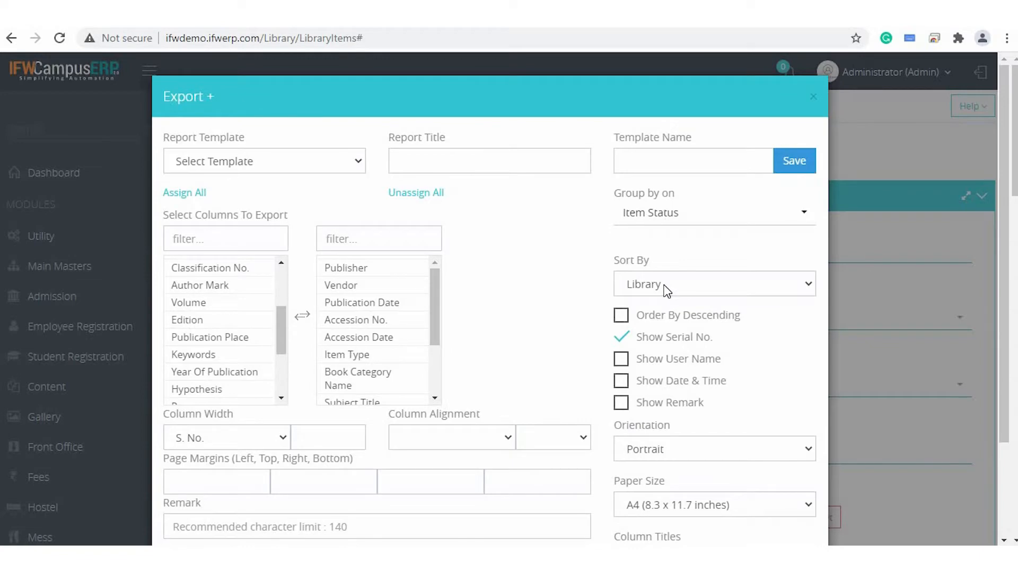
{"action": "scroll", "coordinate": [458, 418], "scroll_direction": "down", "scroll_amount": 3}
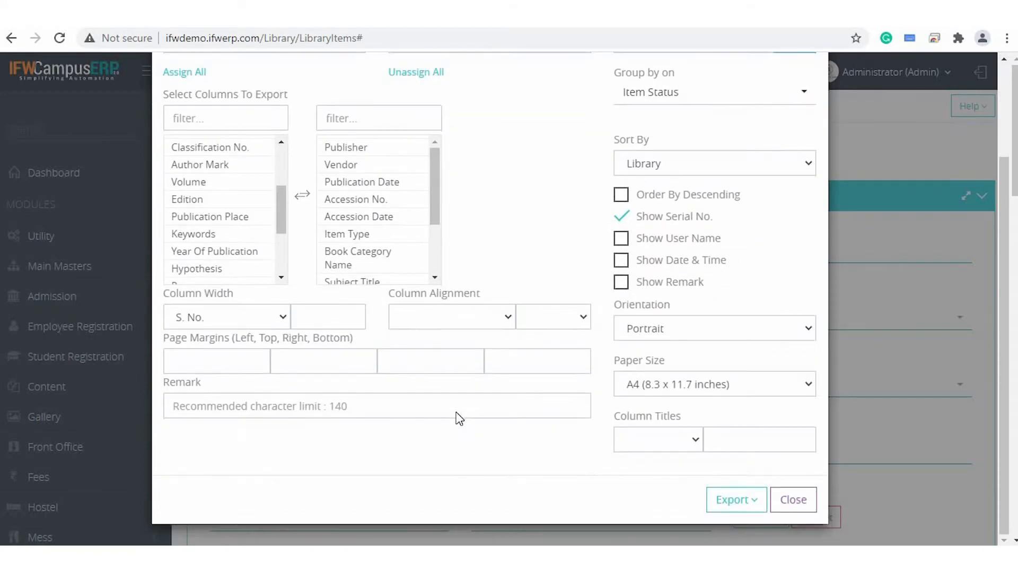
{"action": "scroll", "coordinate": [458, 417], "scroll_direction": "up", "scroll_amount": 3}
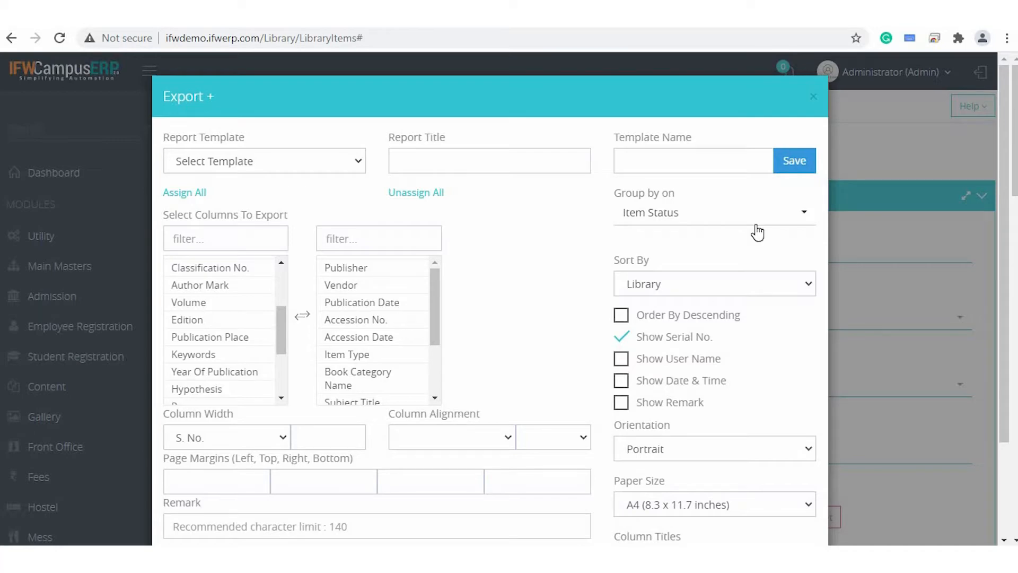
Leave the customized export form and open the Title Wise Report for library items with its report format settings expanded.
{"action": "left_click", "coordinate": [813, 98]}
{"action": "scroll", "coordinate": [687, 273], "scroll_direction": "down", "scroll_amount": 8}
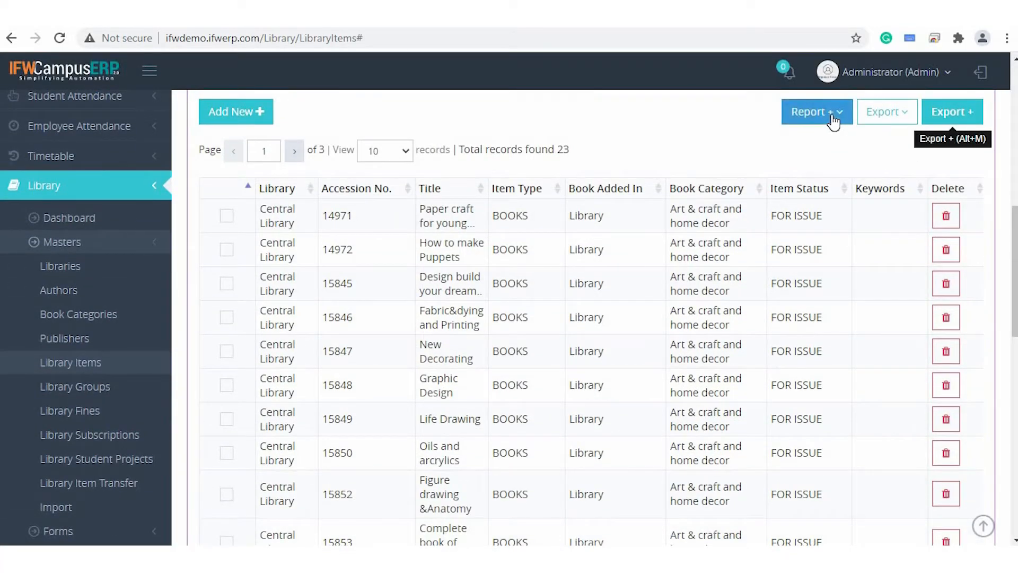
{"action": "left_click", "coordinate": [833, 120]}
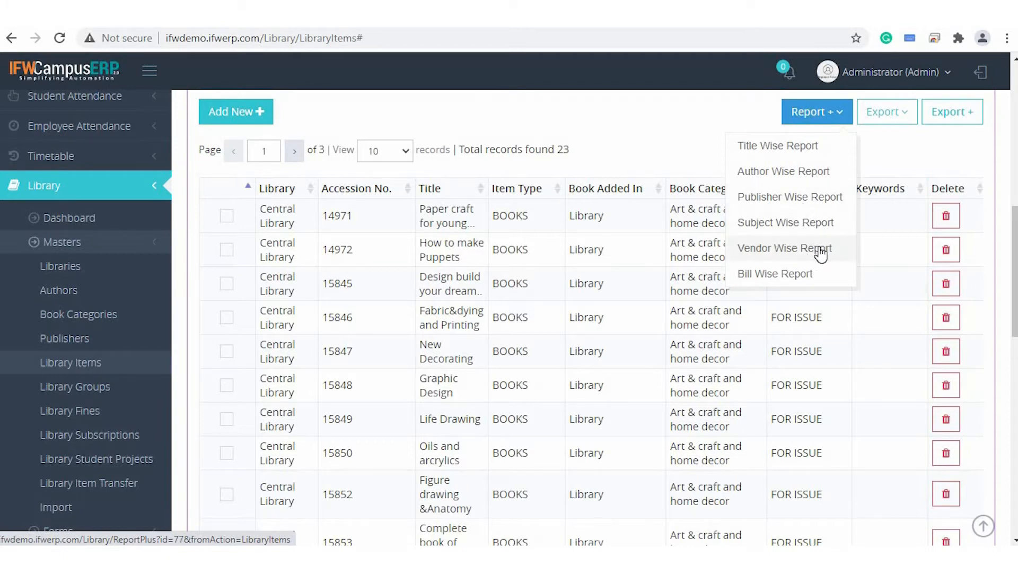
{"action": "left_click", "coordinate": [804, 147]}
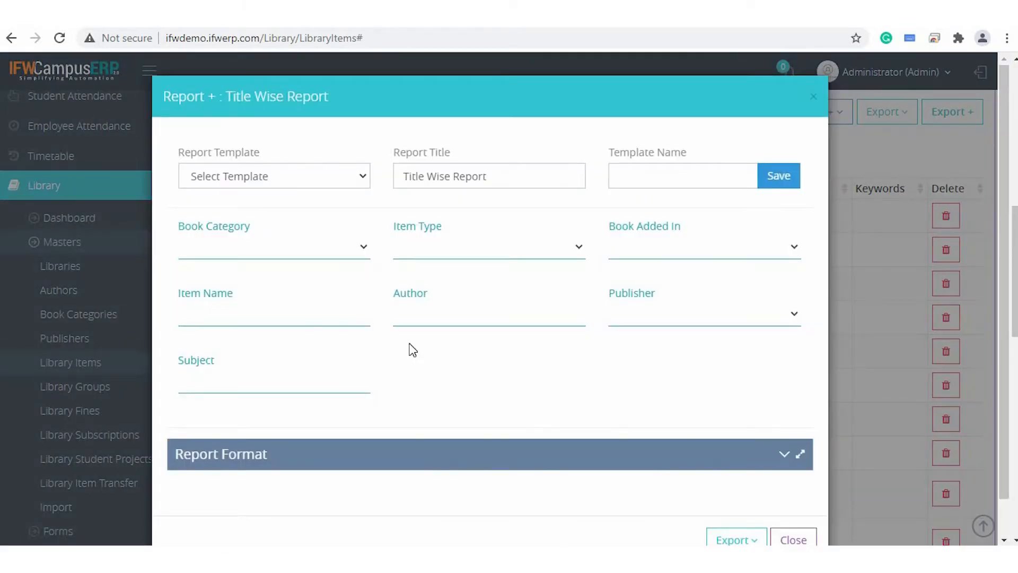
{"action": "left_click", "coordinate": [785, 458]}
Assign the columns Item Name, Item Type, Author, Publisher, No. of Copies, Book Added In and Book Category to the Title Wise Report.
{"action": "scroll", "coordinate": [613, 406], "scroll_direction": "down", "scroll_amount": 4}
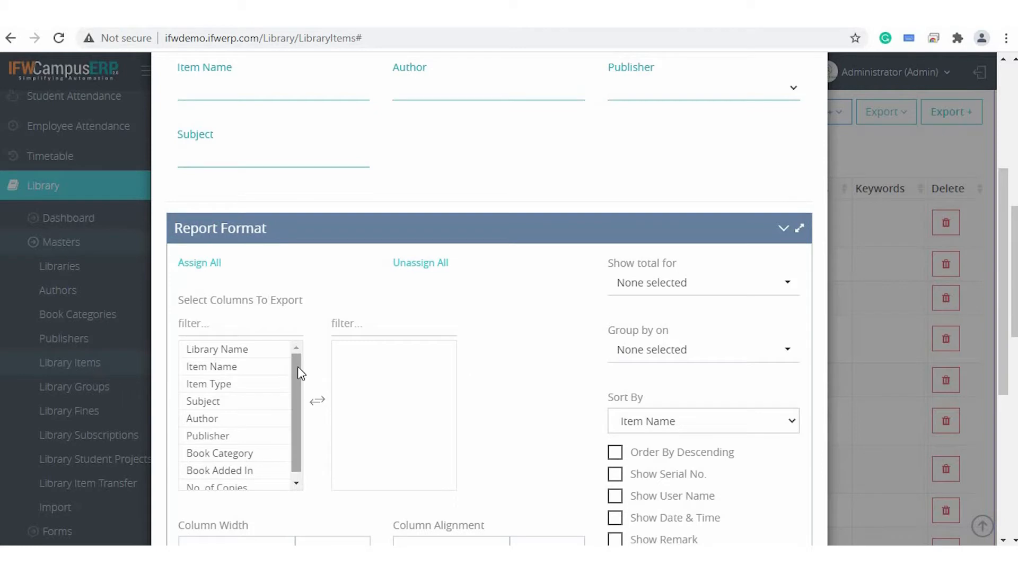
{"action": "left_click", "coordinate": [243, 372]}
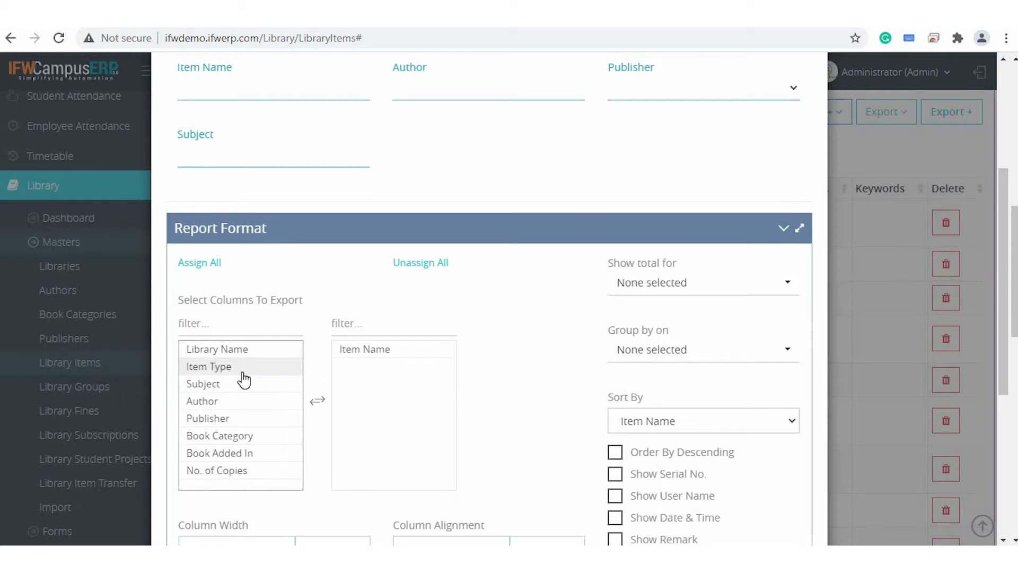
{"action": "left_click", "coordinate": [243, 371]}
{"action": "left_click", "coordinate": [244, 384]}
{"action": "left_click", "coordinate": [245, 383]}
{"action": "left_click", "coordinate": [242, 419]}
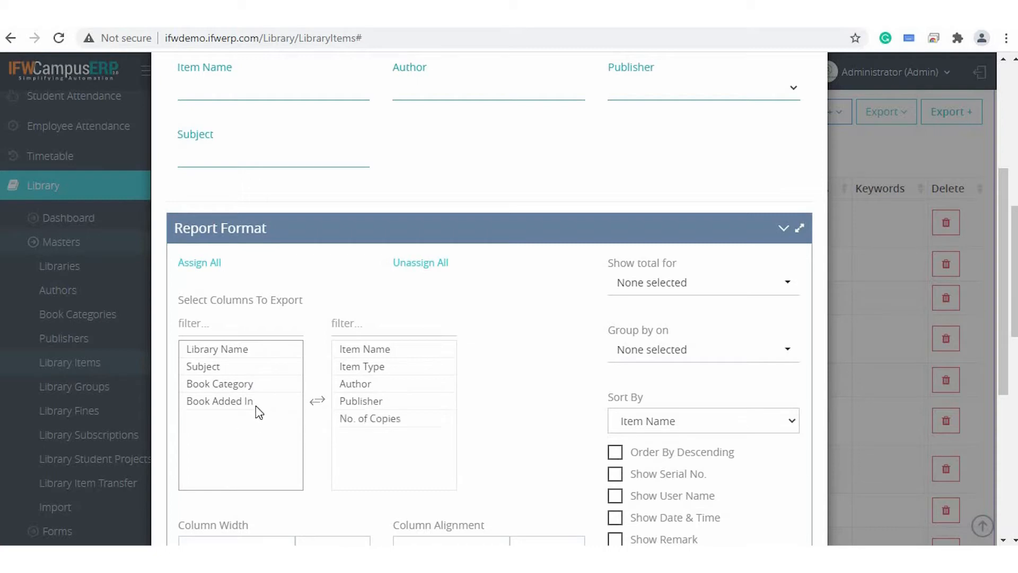
{"action": "left_click", "coordinate": [243, 401]}
{"action": "left_click", "coordinate": [244, 384]}
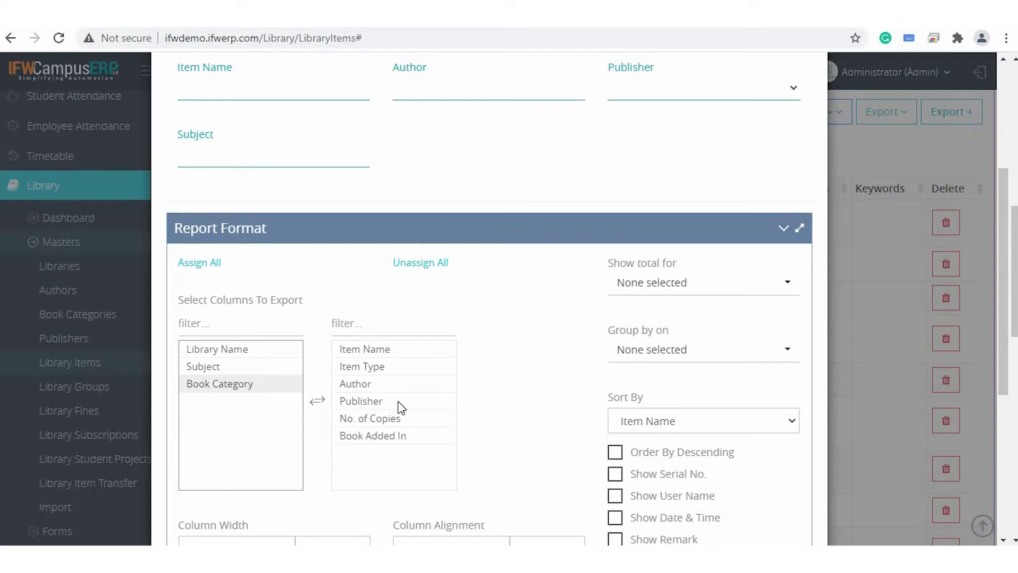
Include serial numbers in the Title Wise Report and generate its print version.
{"action": "scroll", "coordinate": [549, 410], "scroll_direction": "down", "scroll_amount": 2}
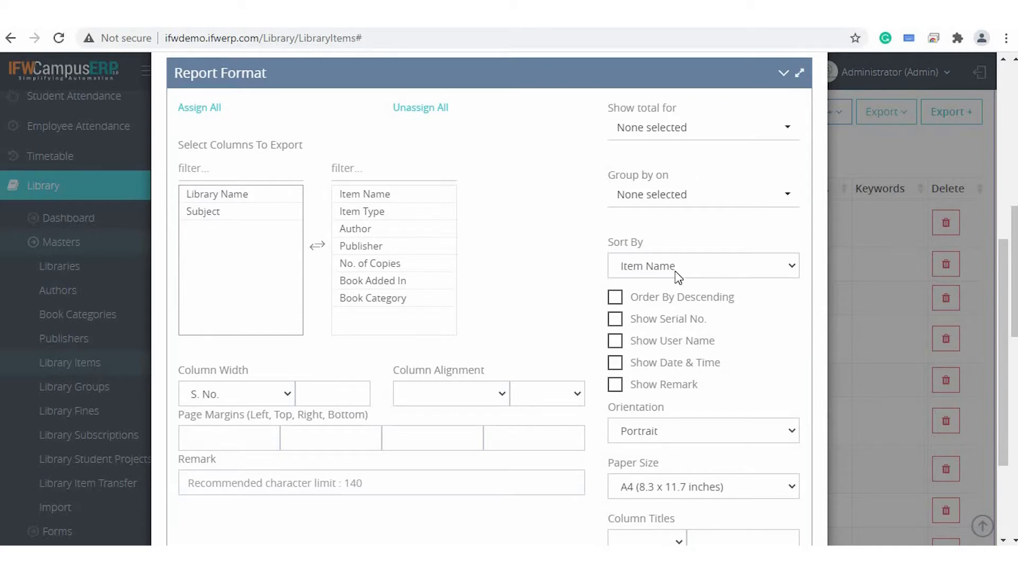
{"action": "left_click", "coordinate": [616, 320]}
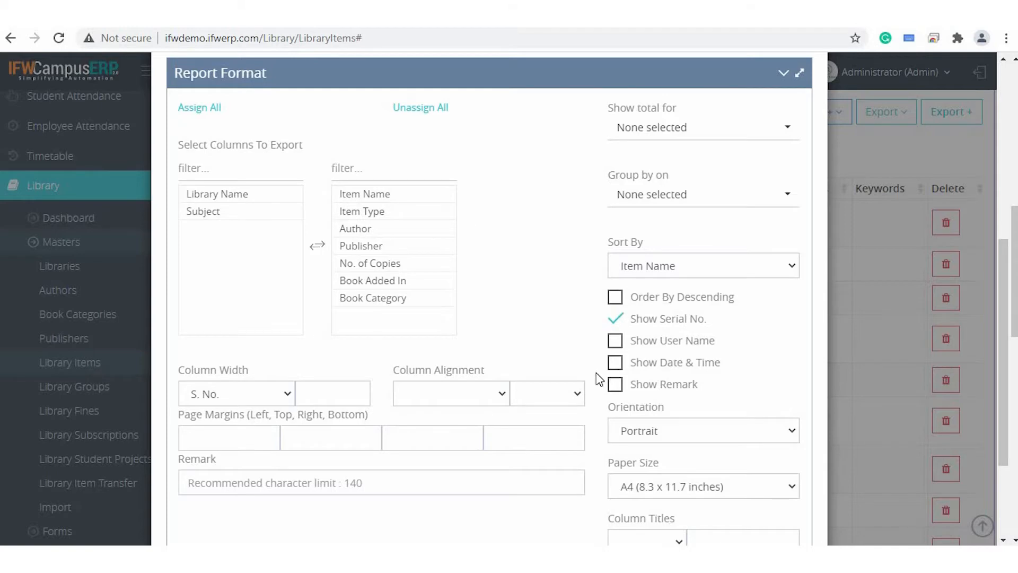
{"action": "scroll", "coordinate": [615, 358], "scroll_direction": "down", "scroll_amount": 3}
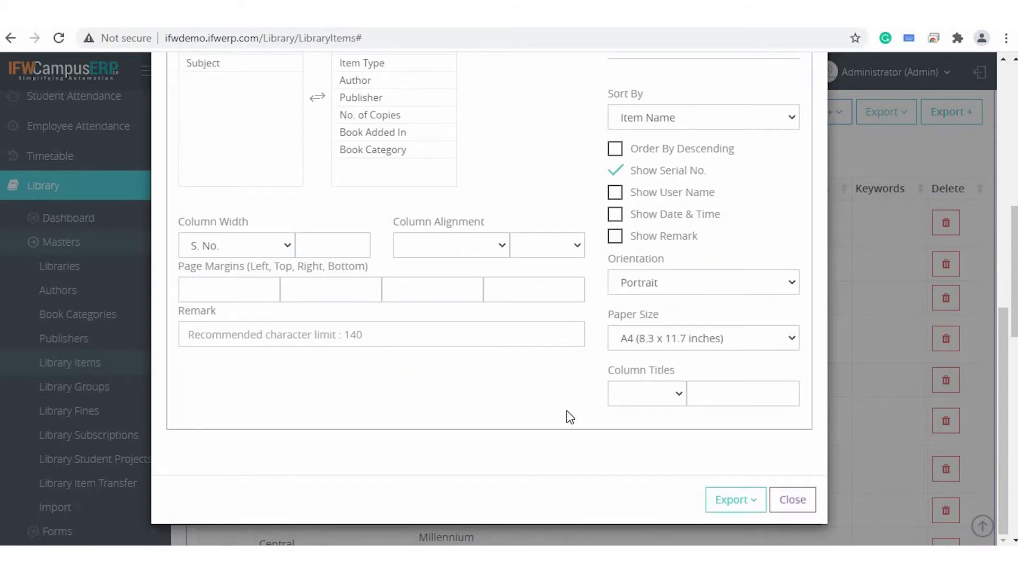
{"action": "scroll", "coordinate": [567, 414], "scroll_direction": "down", "scroll_amount": 2}
{"action": "left_click", "coordinate": [739, 498]}
{"action": "scroll", "coordinate": [739, 498], "scroll_direction": "down", "scroll_amount": 2}
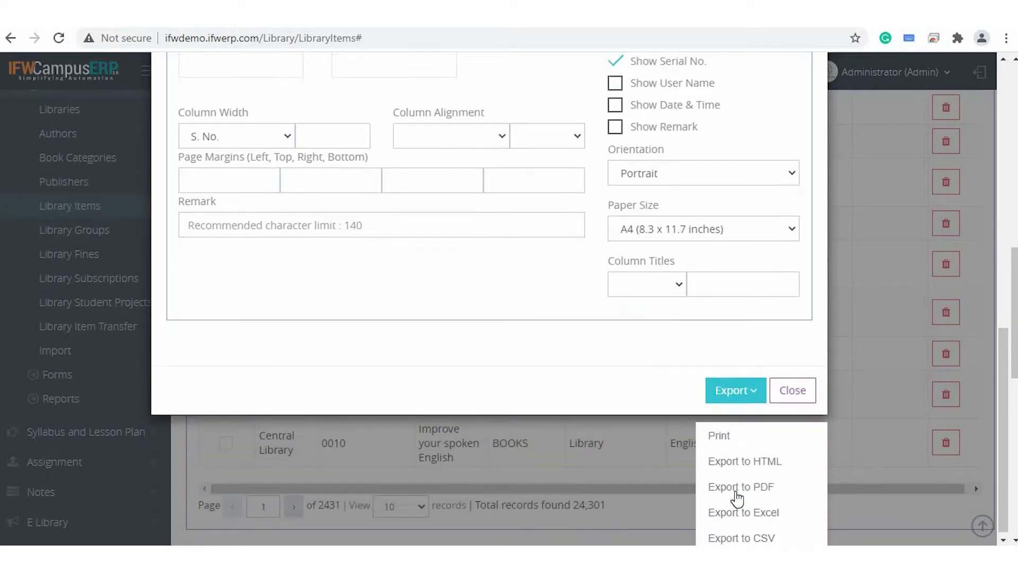
{"action": "left_click", "coordinate": [718, 431]}
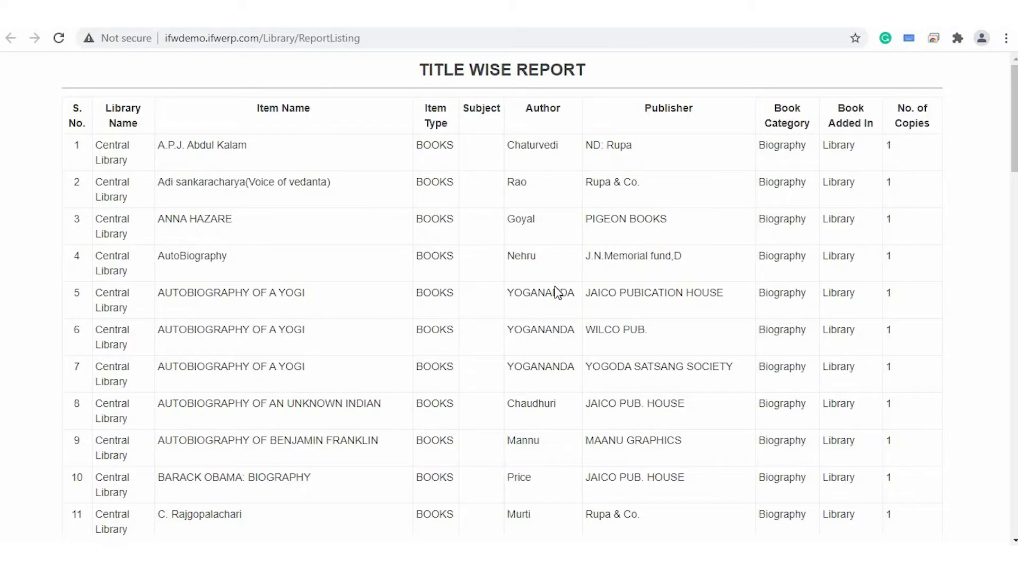
Examine the columns and book records of the printed Title Wise Report and return to the library items listing.
{"action": "scroll", "coordinate": [556, 292], "scroll_direction": "down", "scroll_amount": 6}
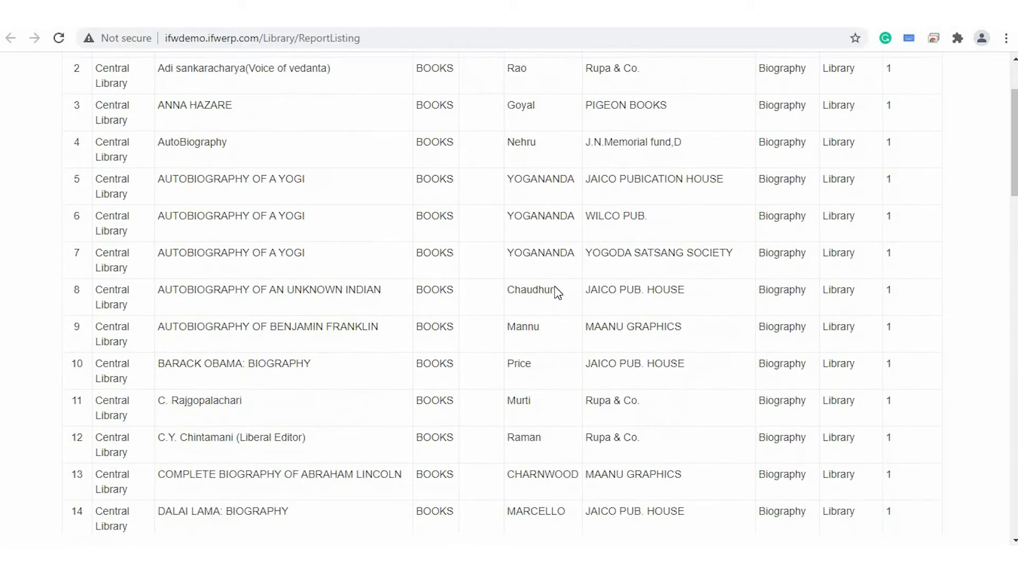
{"action": "scroll", "coordinate": [558, 292], "scroll_direction": "up", "scroll_amount": 7}
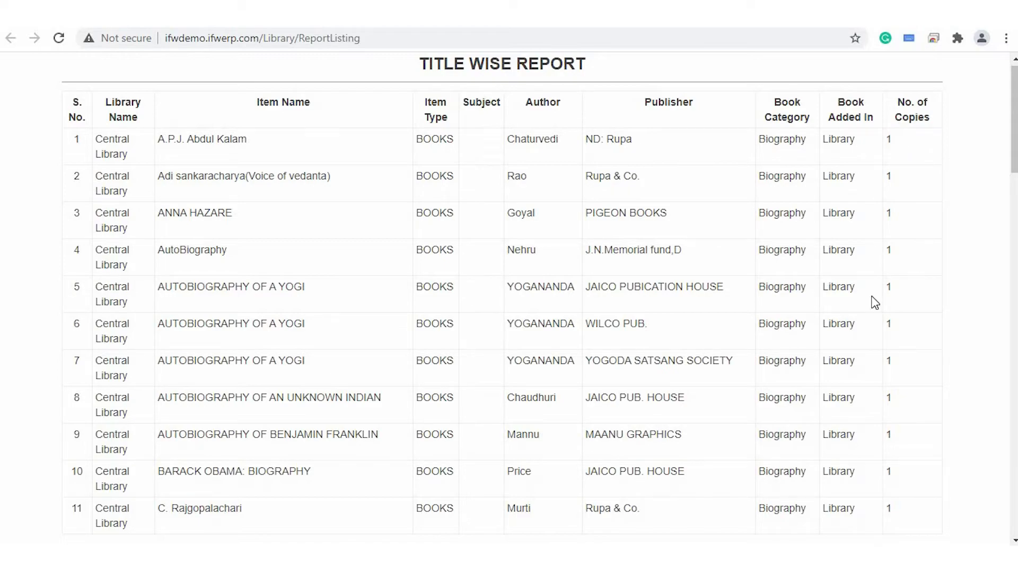
{"action": "scroll", "coordinate": [872, 297], "scroll_direction": "down", "scroll_amount": 3}
{"action": "scroll", "coordinate": [721, 388], "scroll_direction": "down", "scroll_amount": 6}
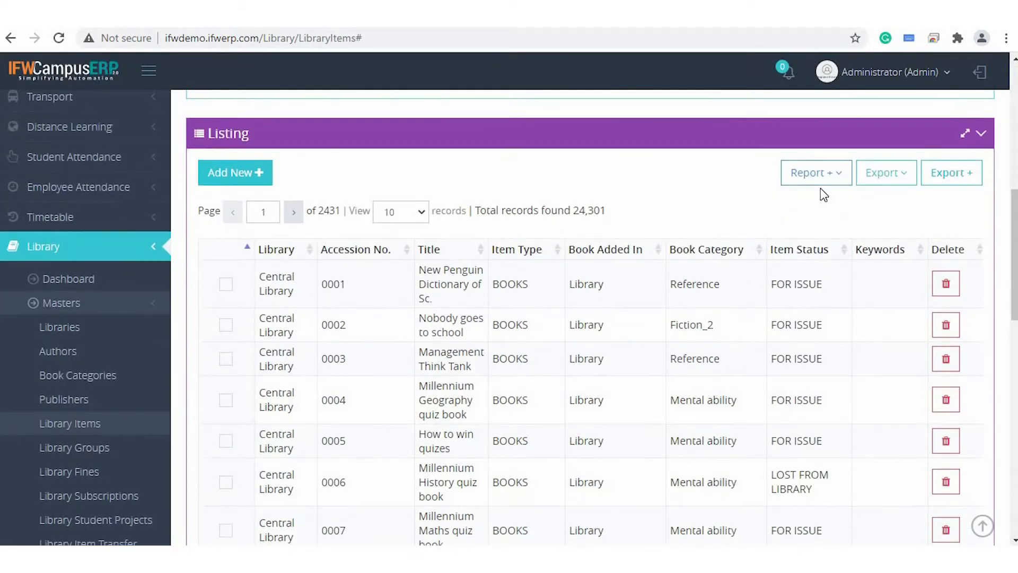
Review the report types offered for the library items listing without generating another one.
{"action": "left_click", "coordinate": [817, 175]}
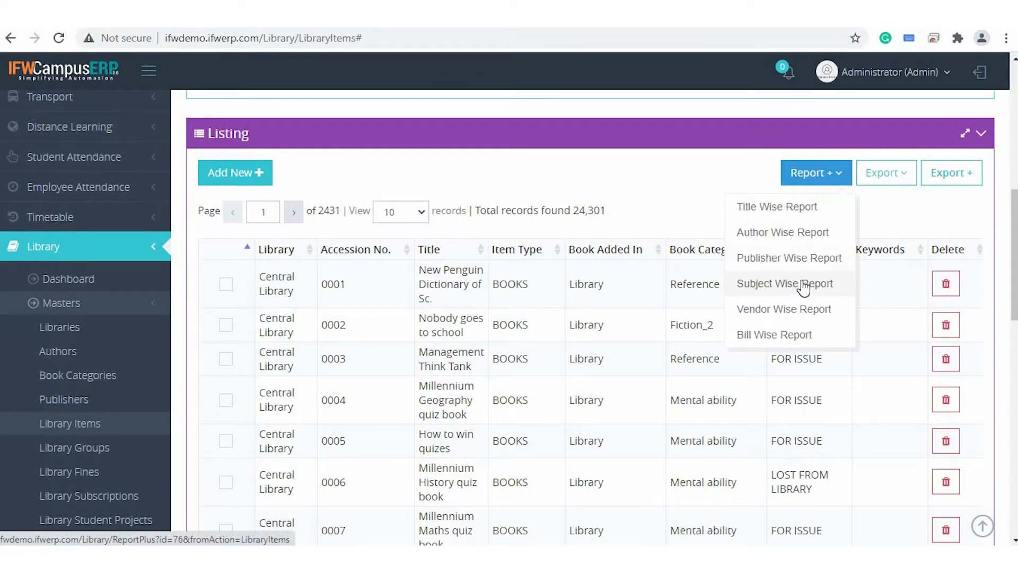
{"action": "left_click", "coordinate": [683, 203]}
{"action": "scroll", "coordinate": [610, 196], "scroll_direction": "up", "scroll_amount": 4}
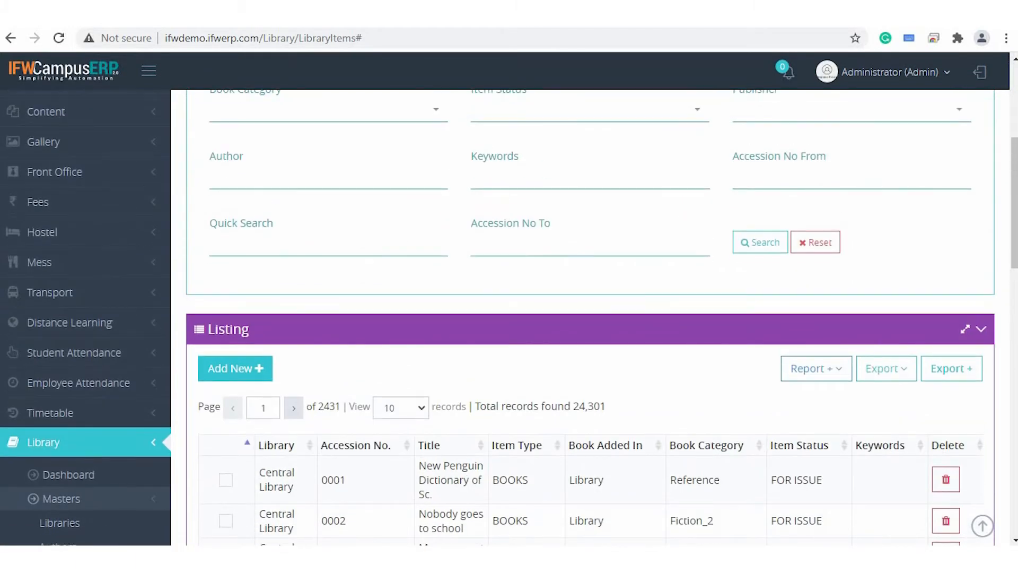
Switch to the Library Groups page and open the Students group's record in the form.
{"action": "key", "text": "ctrl+Tab"}
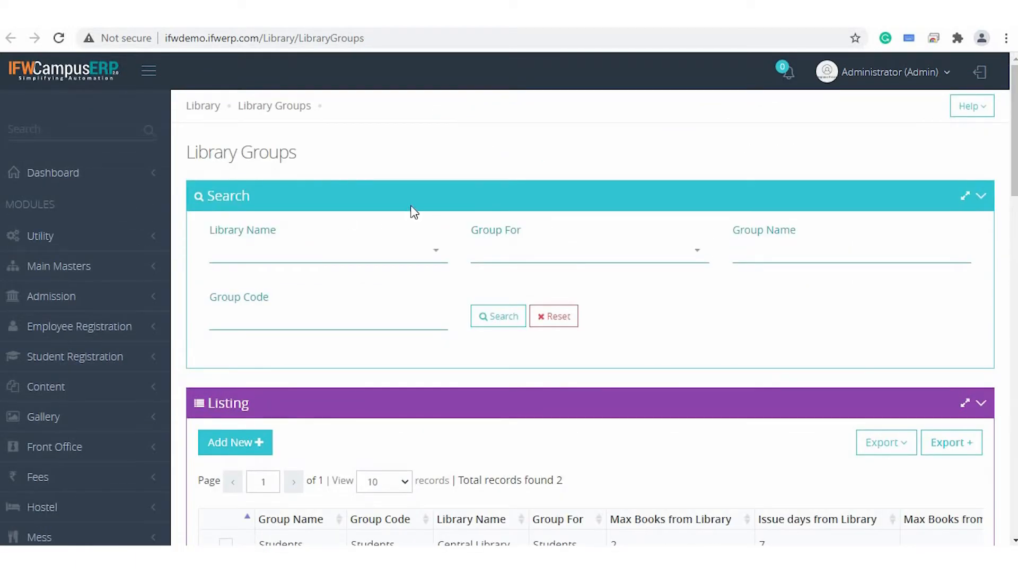
{"action": "scroll", "coordinate": [413, 211], "scroll_direction": "down", "scroll_amount": 3}
{"action": "scroll", "coordinate": [336, 195], "scroll_direction": "down", "scroll_amount": 2}
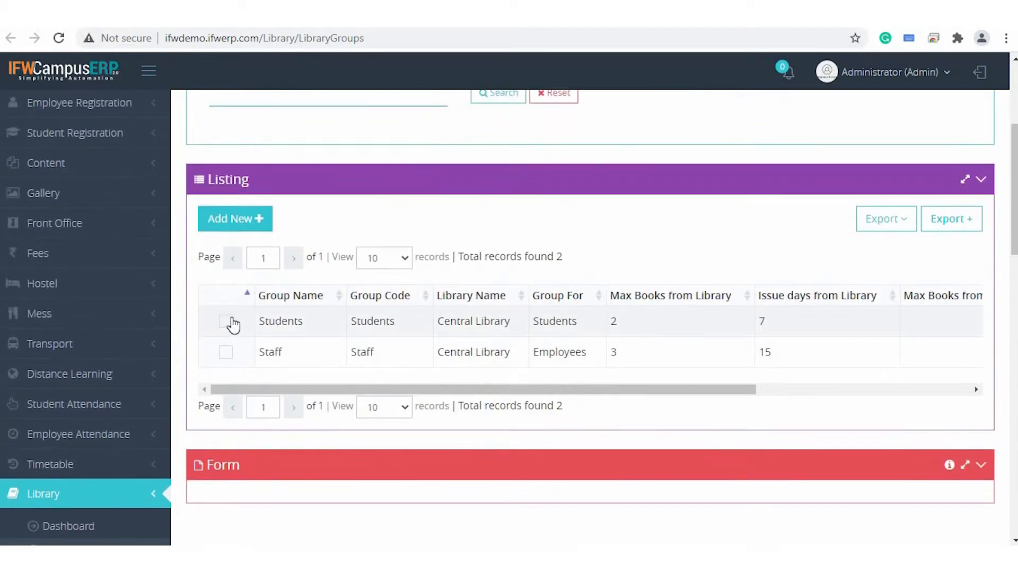
{"action": "scroll", "coordinate": [227, 321], "scroll_direction": "down", "scroll_amount": 6}
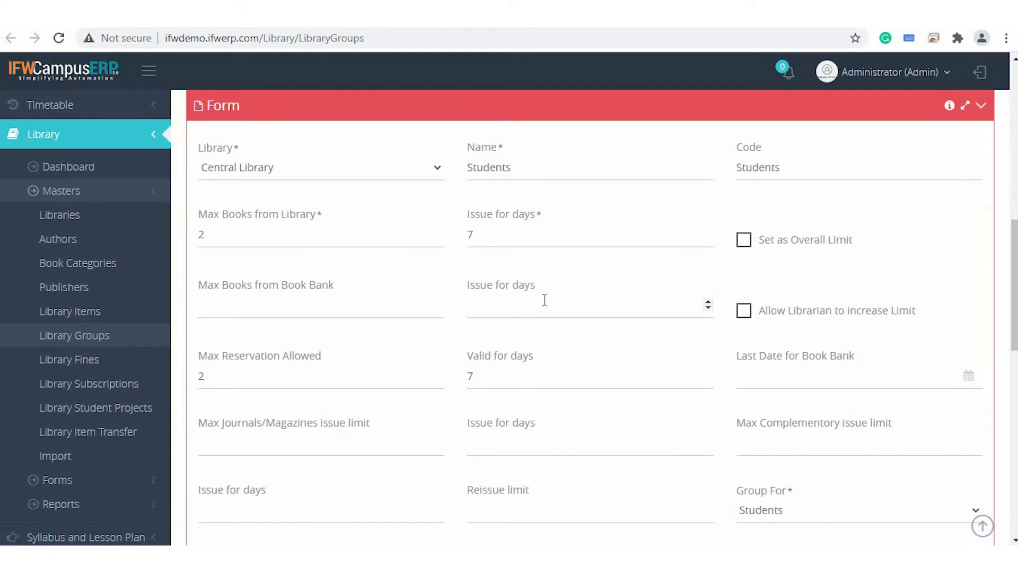
Look over the Students group's limits and issue days for library books, book bank, reservations and journals/magazines.
{"action": "scroll", "coordinate": [544, 299], "scroll_direction": "down", "scroll_amount": 1}
{"action": "scroll", "coordinate": [543, 298], "scroll_direction": "up", "scroll_amount": 2}
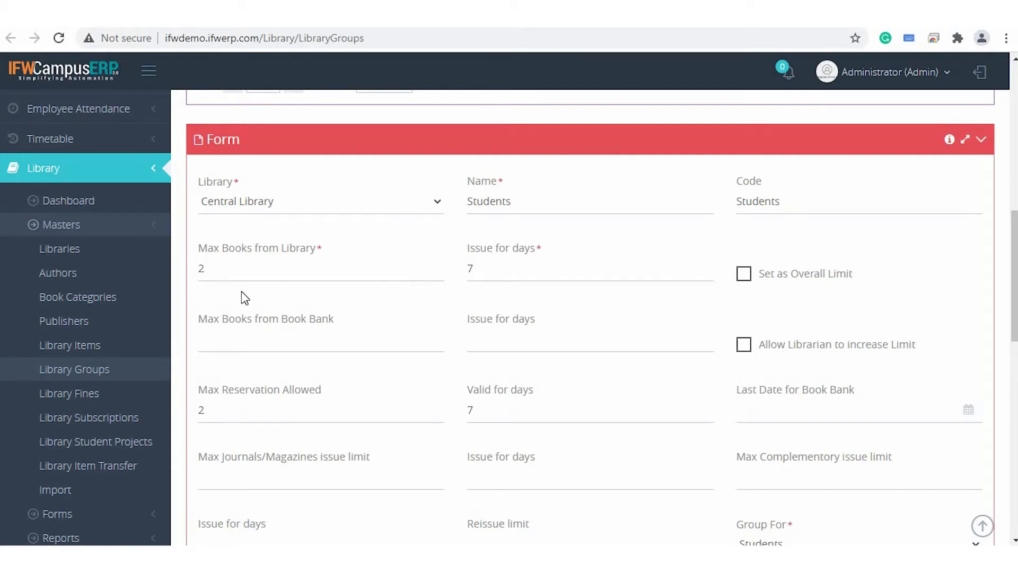
{"action": "scroll", "coordinate": [463, 237], "scroll_direction": "down", "scroll_amount": 1}
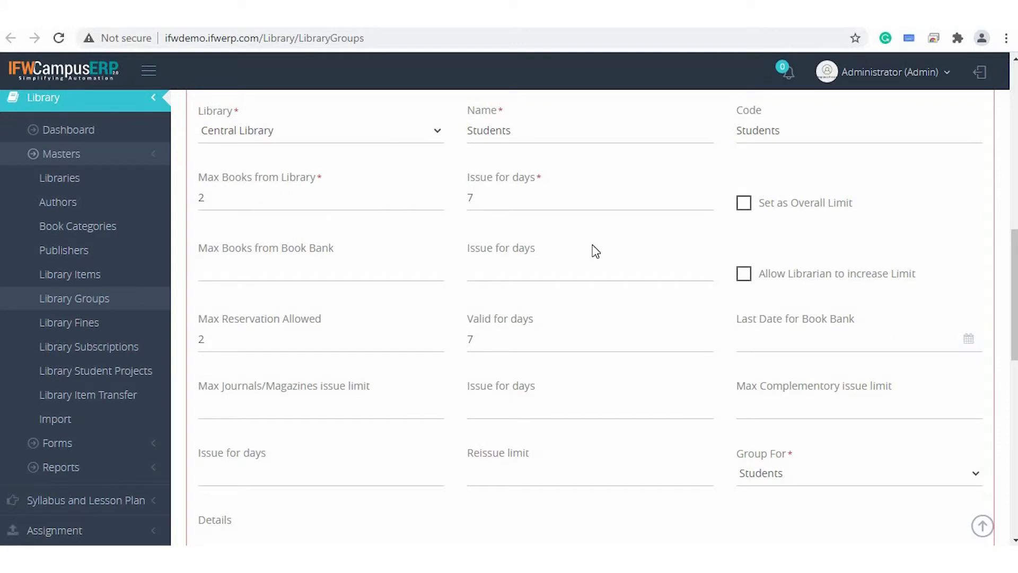
{"action": "scroll", "coordinate": [593, 250], "scroll_direction": "down", "scroll_amount": 1}
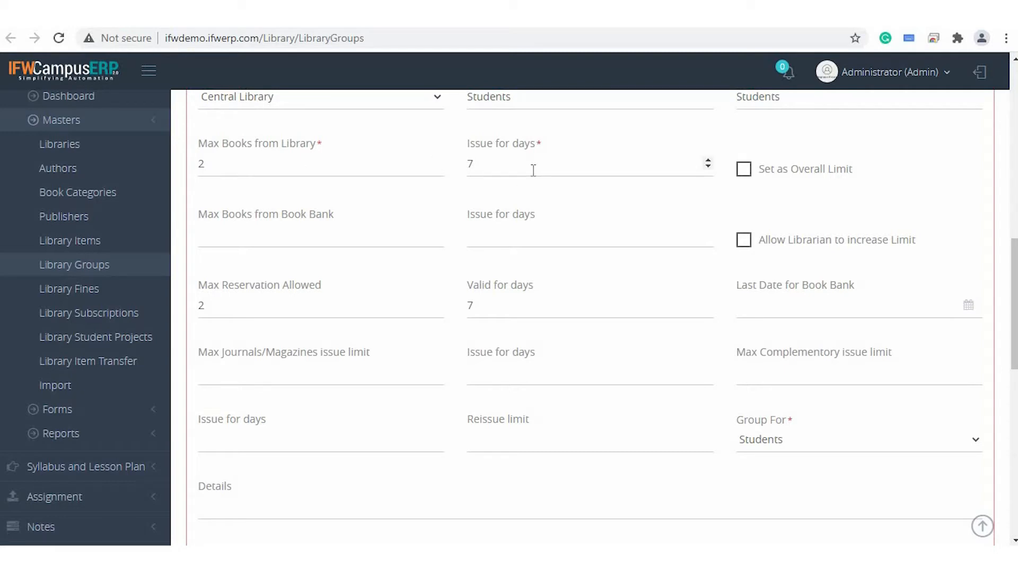
{"action": "left_click", "coordinate": [313, 237]}
{"action": "scroll", "coordinate": [539, 228], "scroll_direction": "down", "scroll_amount": 1}
{"action": "left_click", "coordinate": [503, 215]}
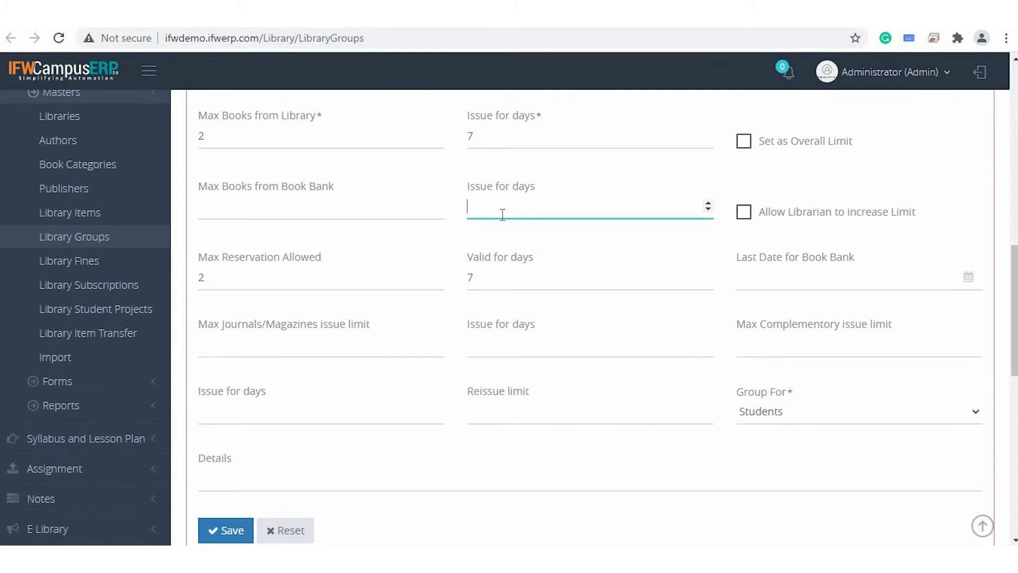
{"action": "left_click", "coordinate": [331, 267]}
{"action": "scroll", "coordinate": [357, 237], "scroll_direction": "down", "scroll_amount": 3}
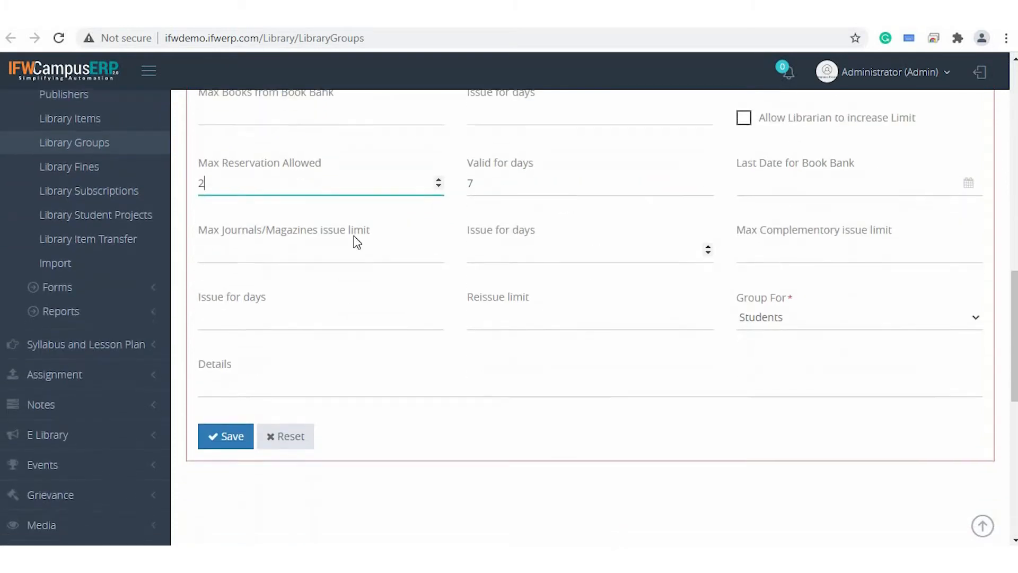
{"action": "left_click", "coordinate": [347, 250]}
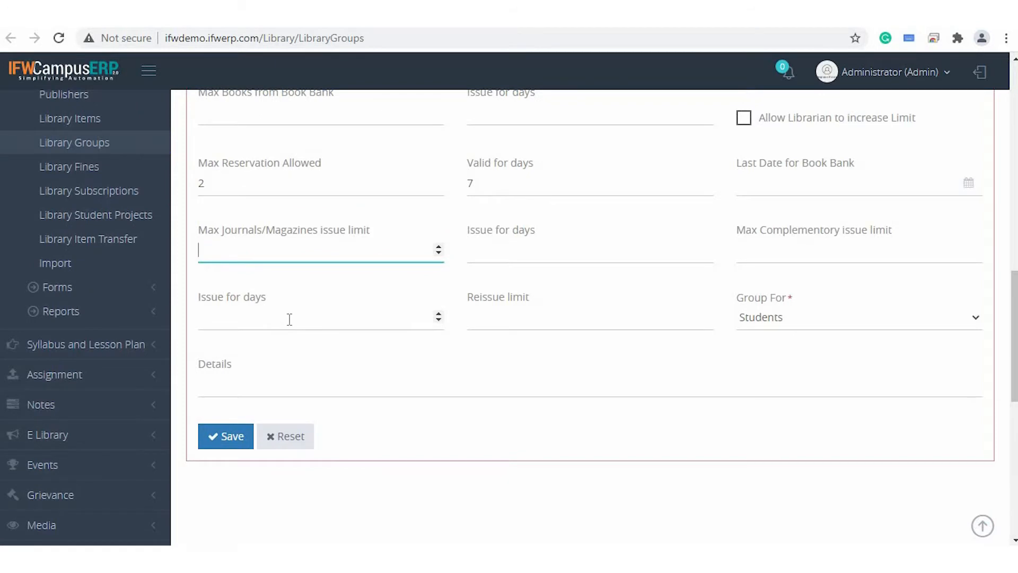
{"action": "left_click", "coordinate": [290, 319]}
Set the Students group's reissue limit to 2 and choose Students as who the group is for.
{"action": "scroll", "coordinate": [289, 318], "scroll_direction": "down", "scroll_amount": 1}
{"action": "left_click", "coordinate": [568, 277]}
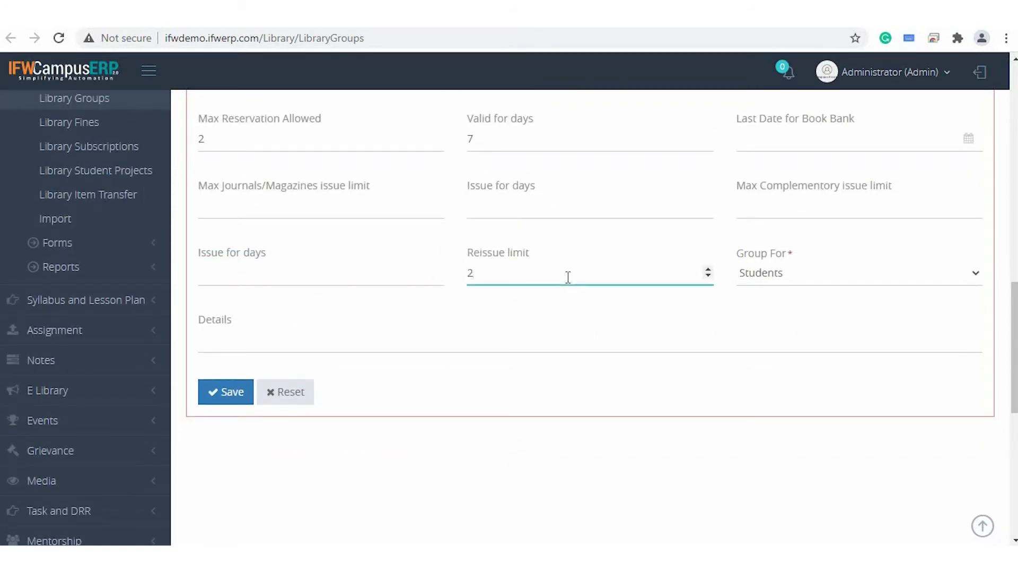
{"action": "left_click", "coordinate": [767, 275]}
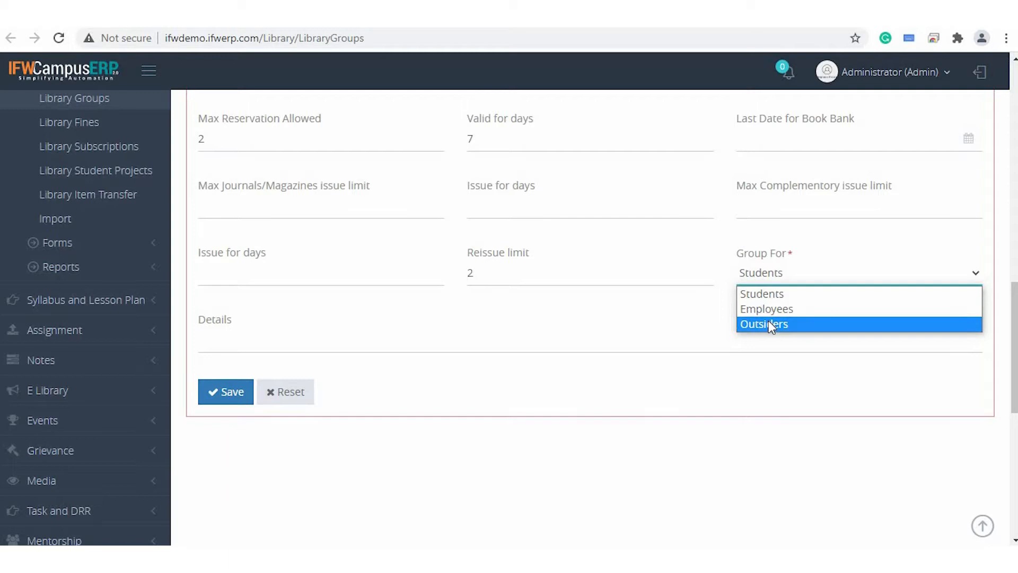
{"action": "left_click", "coordinate": [763, 293]}
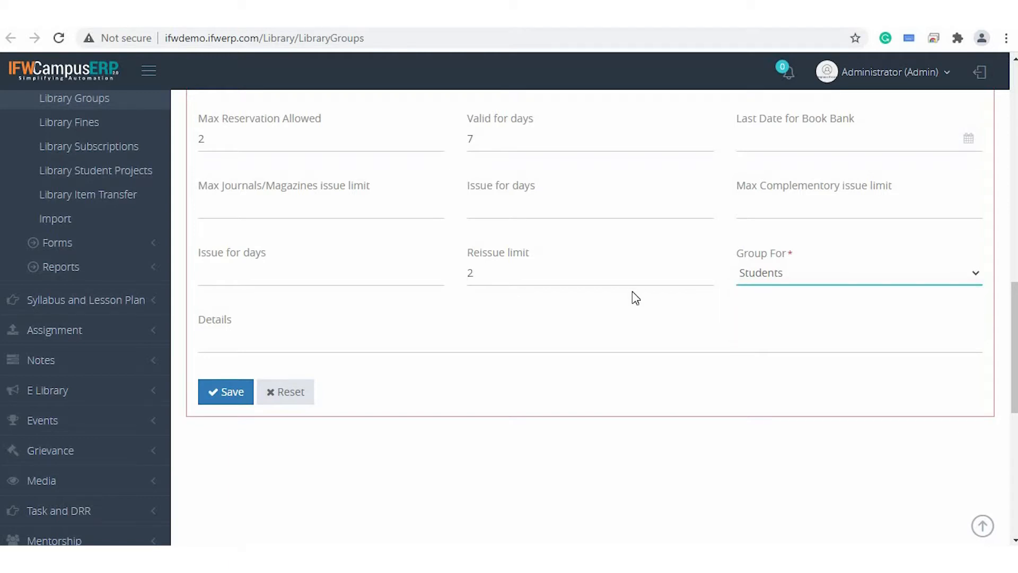
Set the Students group's last date for book bank to 30/Apr/2021.
{"action": "scroll", "coordinate": [632, 291], "scroll_direction": "up", "scroll_amount": 5}
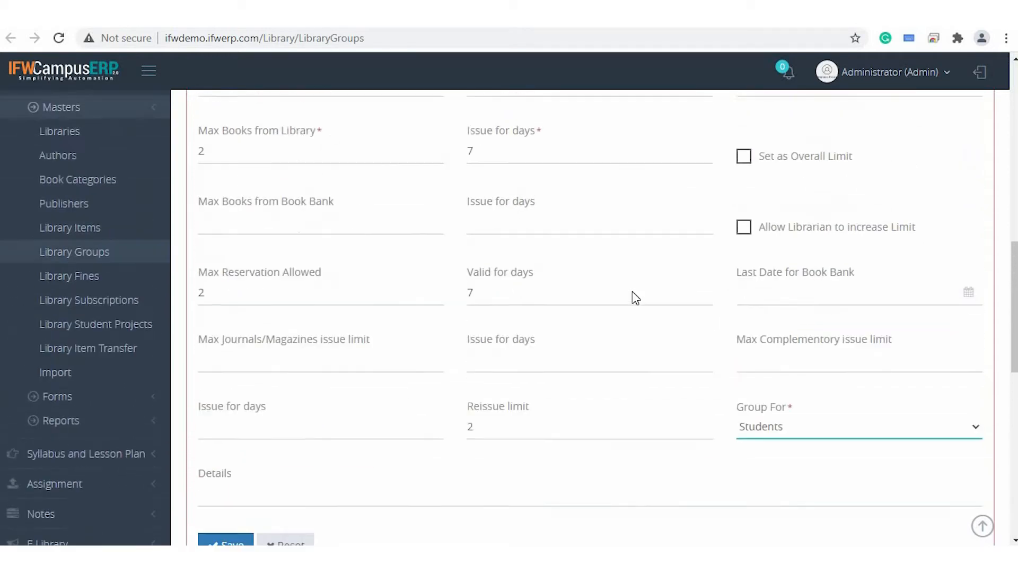
{"action": "scroll", "coordinate": [632, 291], "scroll_direction": "down", "scroll_amount": 2}
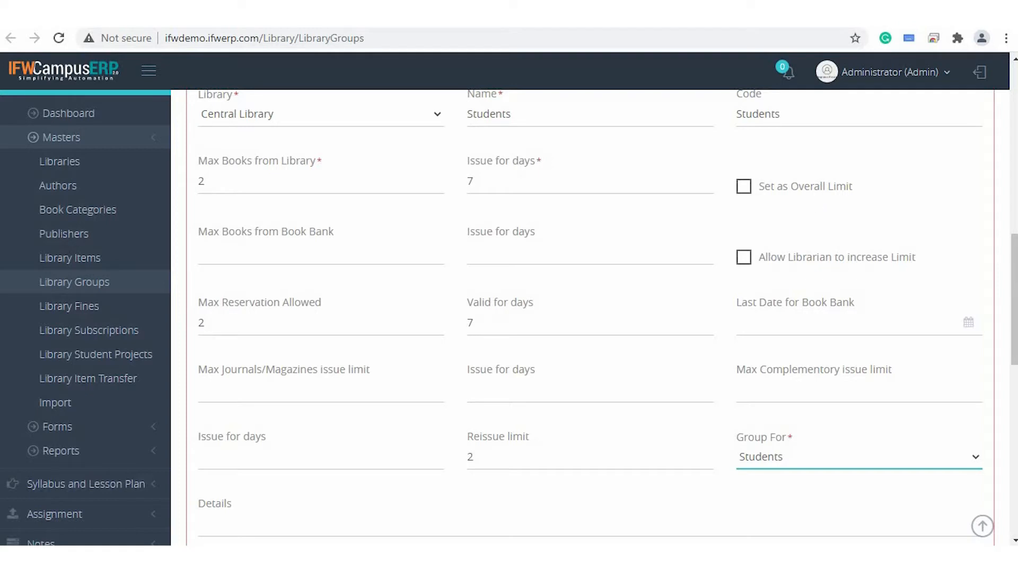
{"action": "scroll", "coordinate": [846, 275], "scroll_direction": "down", "scroll_amount": 1}
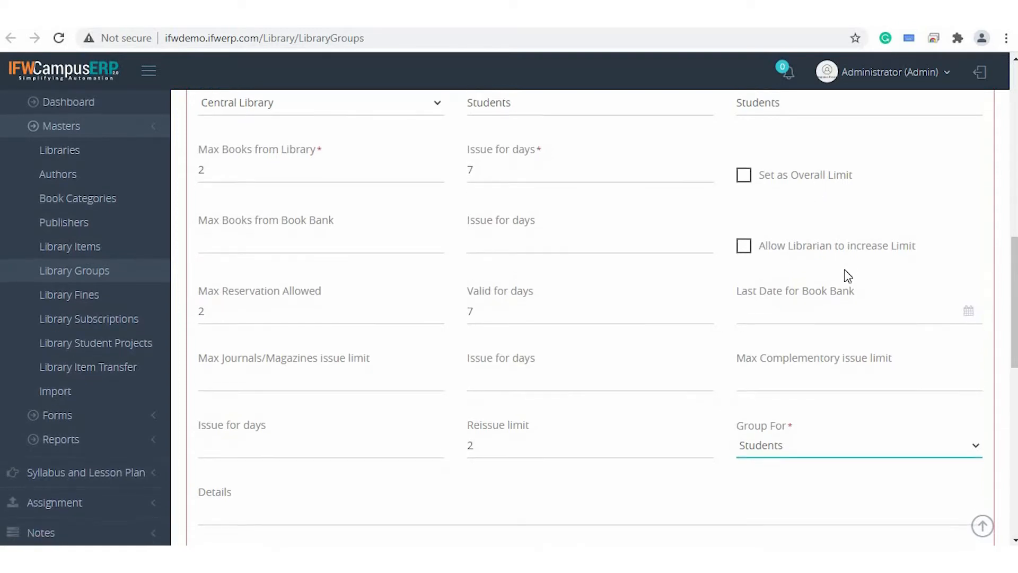
{"action": "left_click", "coordinate": [790, 278]}
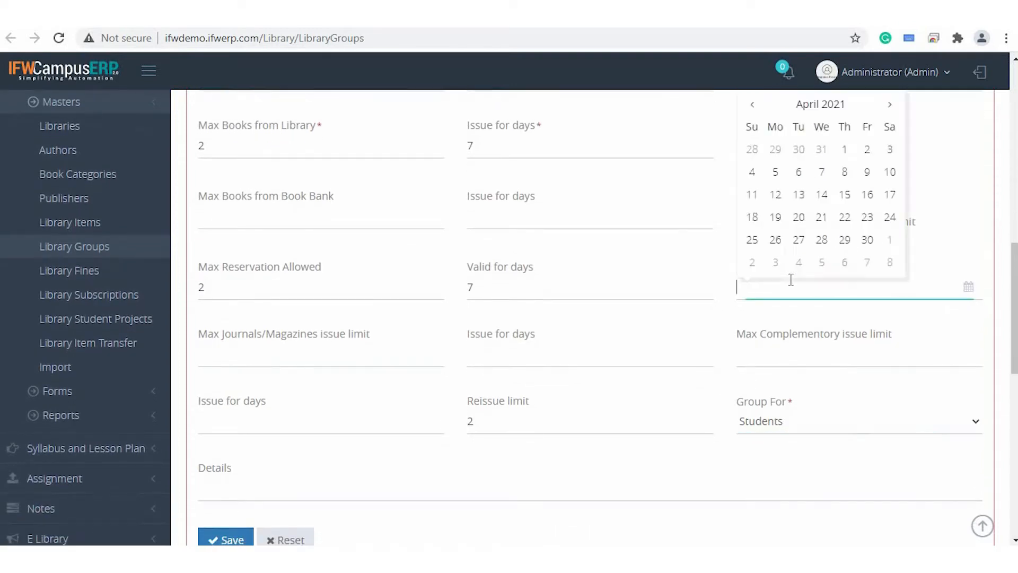
{"action": "left_click", "coordinate": [867, 241]}
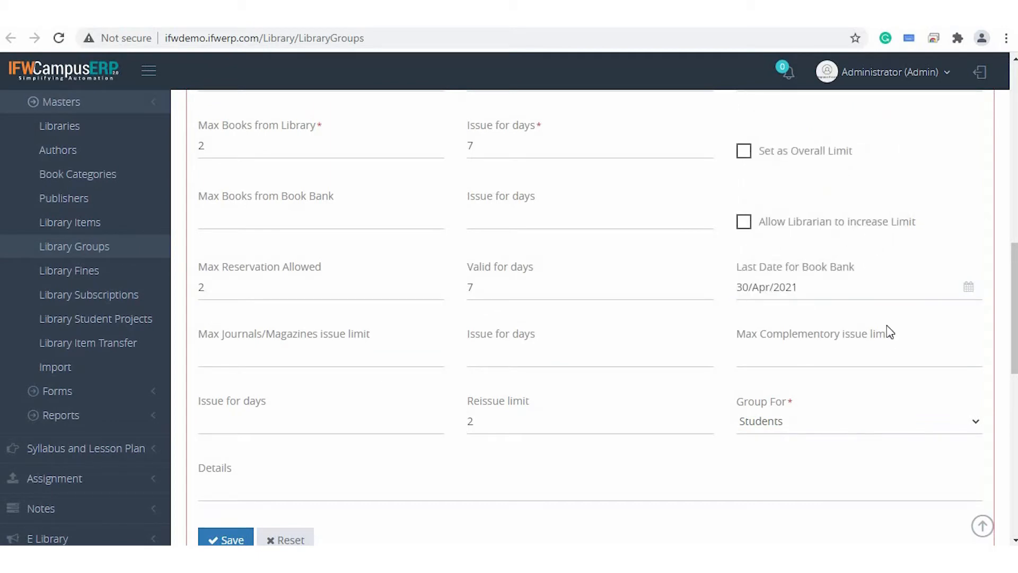
{"action": "scroll", "coordinate": [890, 333], "scroll_direction": "down", "scroll_amount": 1}
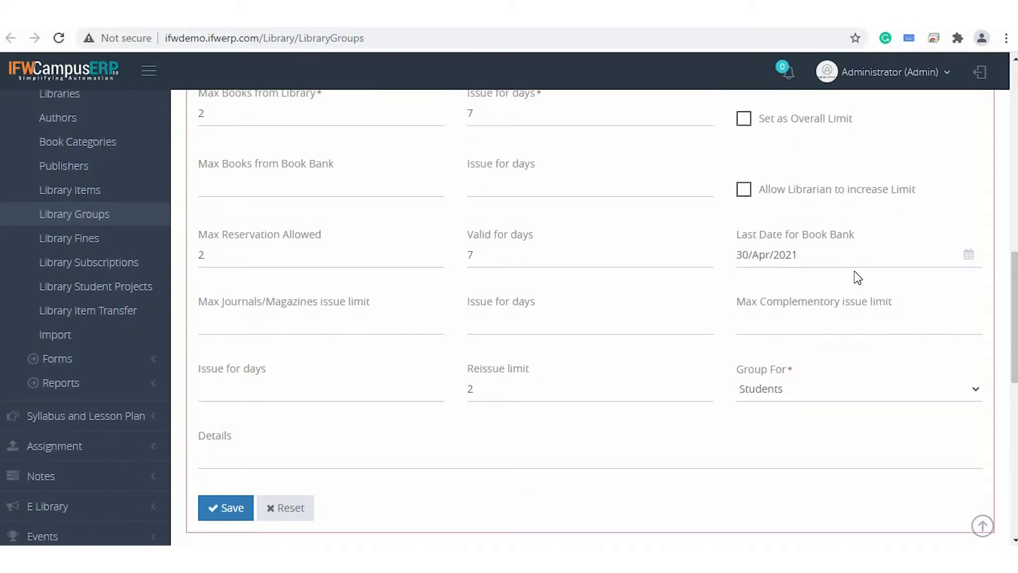
Save the Students library group's settings.
{"action": "scroll", "coordinate": [356, 343], "scroll_direction": "down", "scroll_amount": 4}
{"action": "left_click", "coordinate": [222, 285]}
{"action": "scroll", "coordinate": [434, 205], "scroll_direction": "up", "scroll_amount": 3}
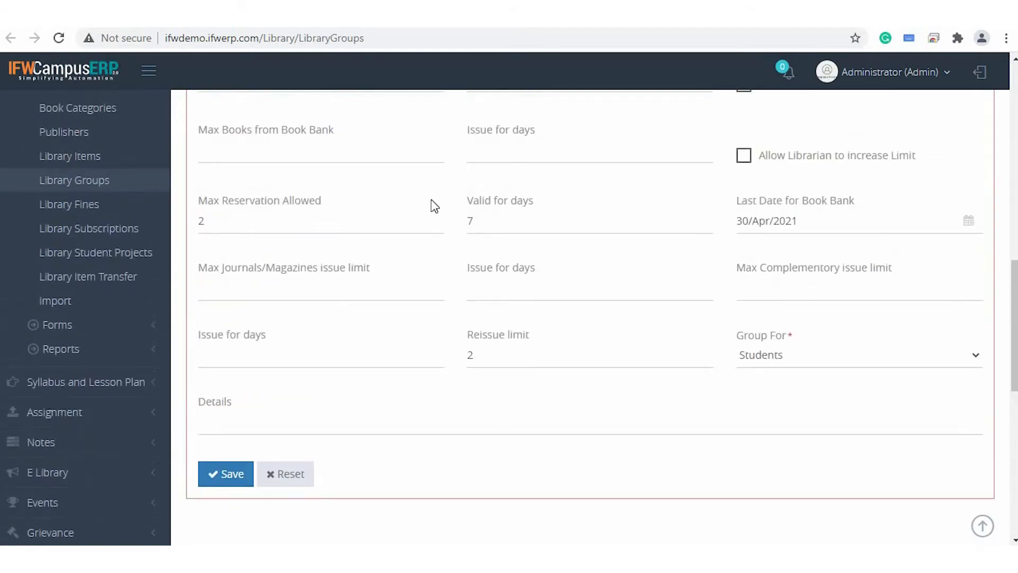
Switch to the Library Fines page and open Central Library's fine rule for Students in the form.
{"action": "scroll", "coordinate": [434, 205], "scroll_direction": "up", "scroll_amount": 6}
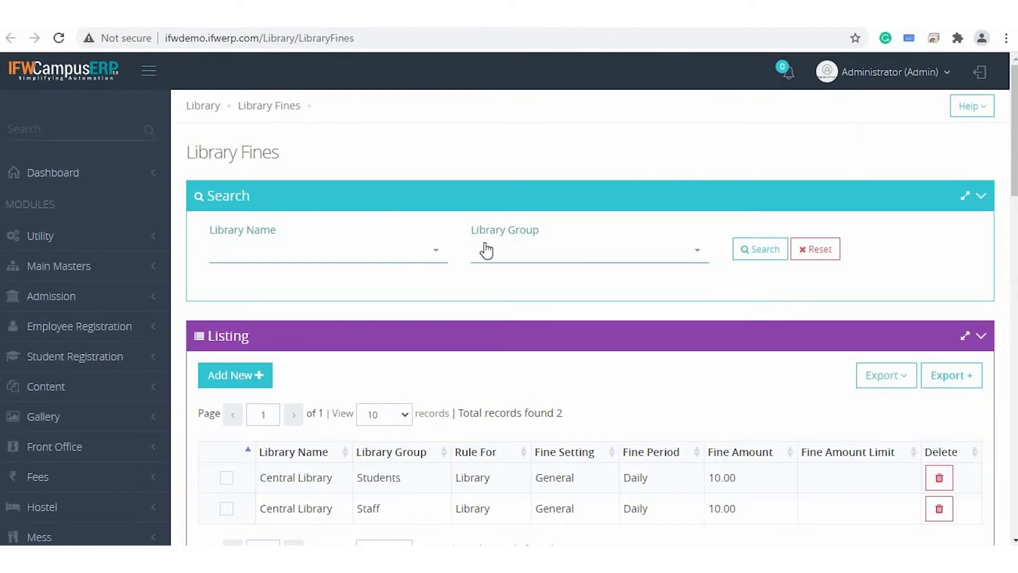
{"action": "scroll", "coordinate": [487, 248], "scroll_direction": "down", "scroll_amount": 1}
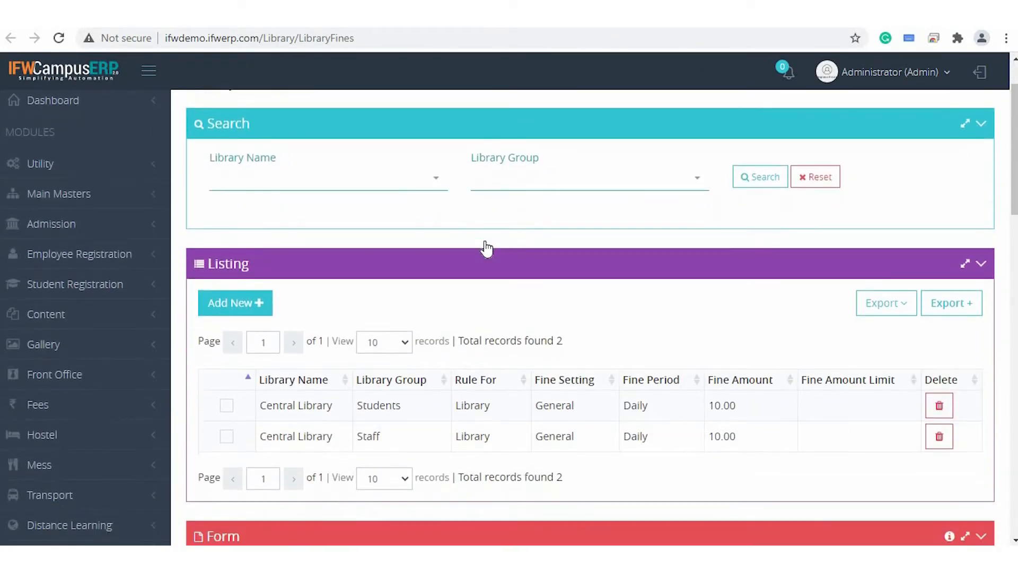
{"action": "left_click", "coordinate": [229, 417]}
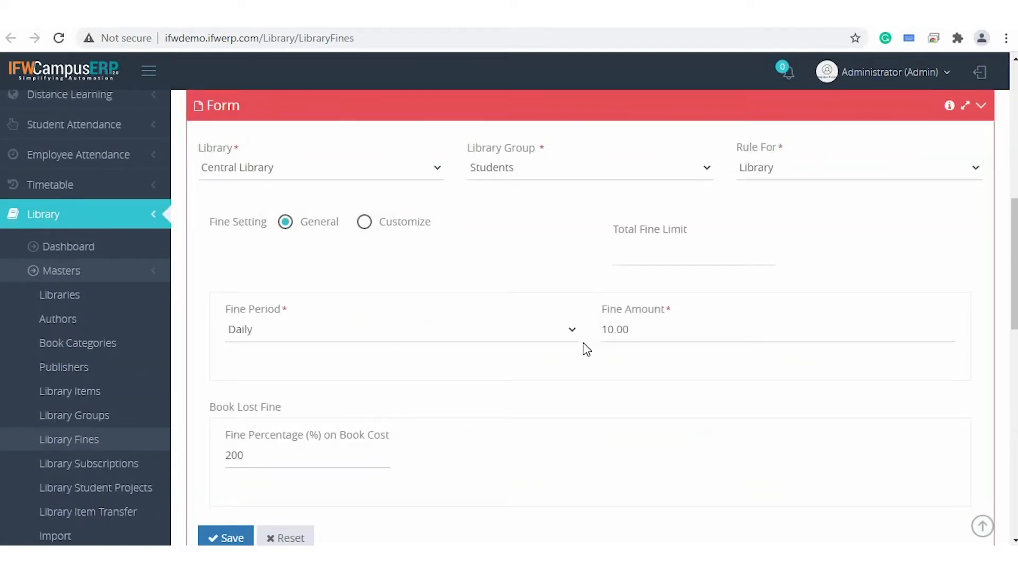
Look over the Students fine rule's fine setting, fine period, fine amount and book lost fine percentage.
{"action": "scroll", "coordinate": [589, 349], "scroll_direction": "up", "scroll_amount": 10}
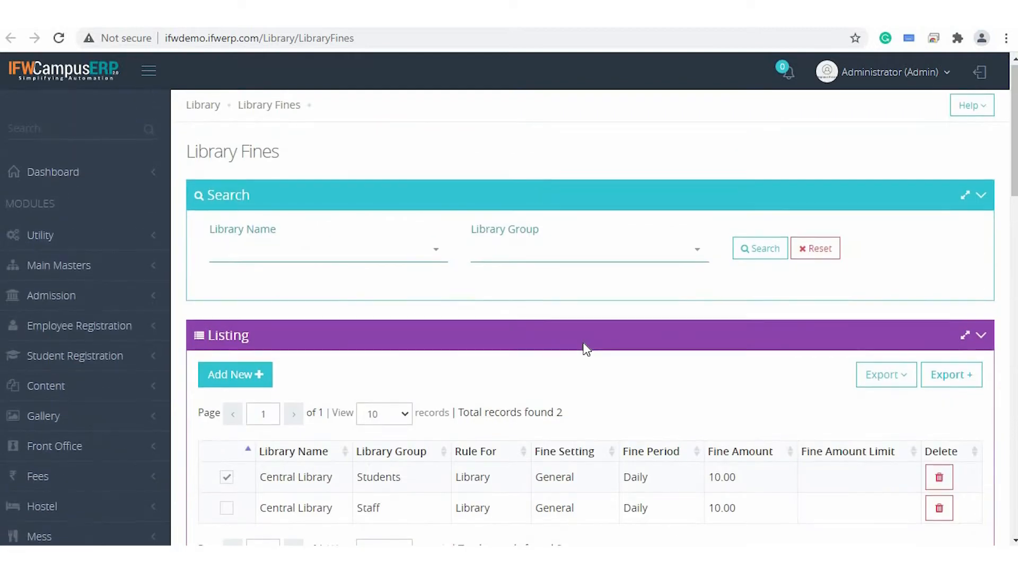
{"action": "scroll", "coordinate": [586, 349], "scroll_direction": "down", "scroll_amount": 6}
{"action": "scroll", "coordinate": [586, 349], "scroll_direction": "down", "scroll_amount": 4}
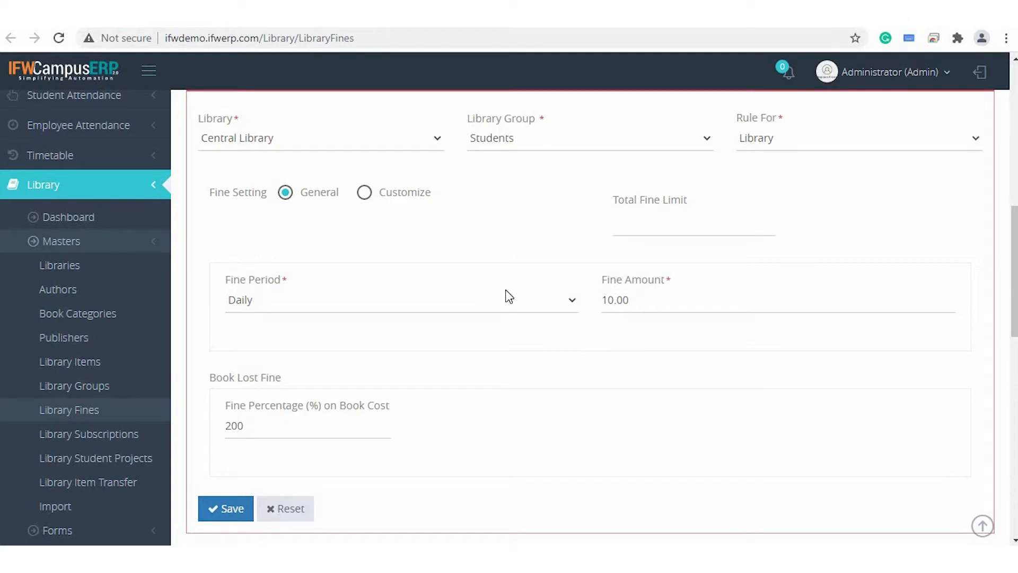
{"action": "left_click", "coordinate": [660, 299]}
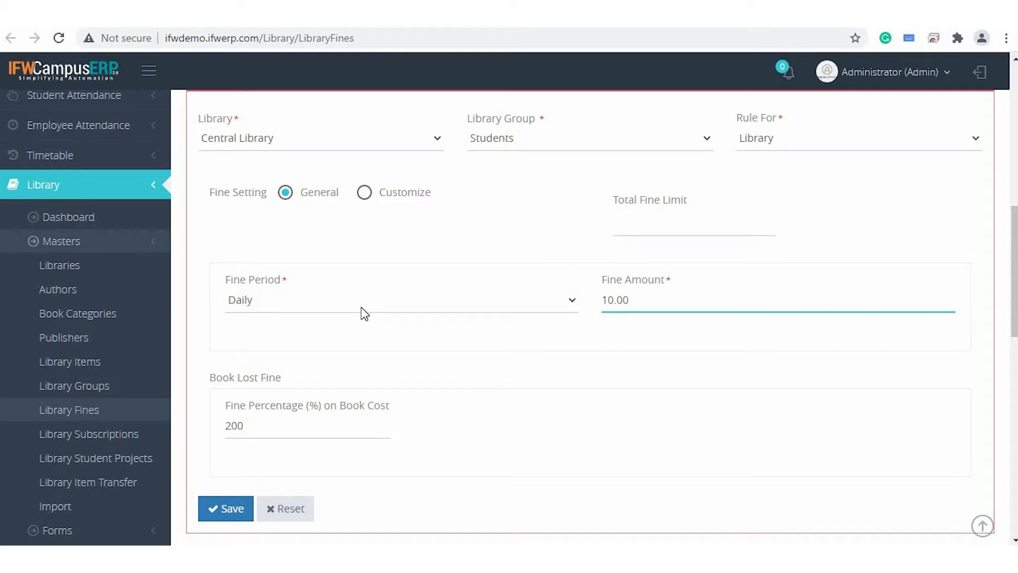
{"action": "scroll", "coordinate": [347, 382], "scroll_direction": "down", "scroll_amount": 1}
{"action": "scroll", "coordinate": [318, 379], "scroll_direction": "down", "scroll_amount": 3}
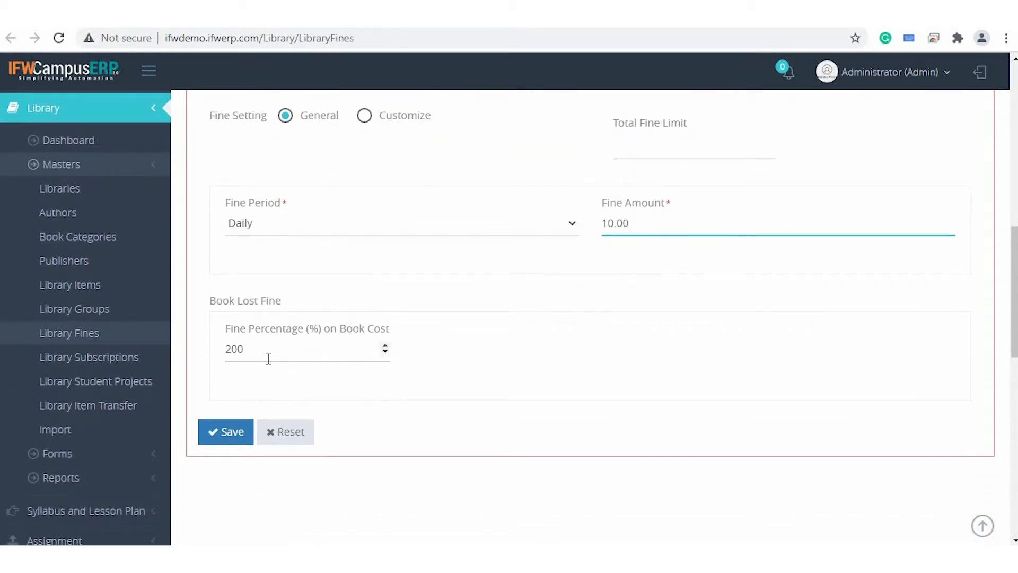
{"action": "left_click", "coordinate": [268, 358]}
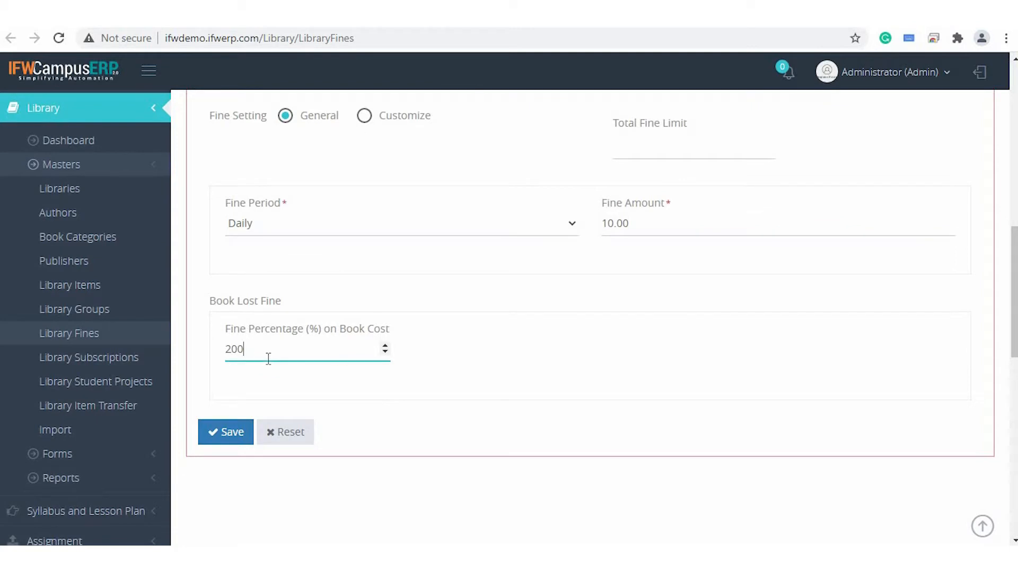
{"action": "scroll", "coordinate": [519, 347], "scroll_direction": "up", "scroll_amount": 10}
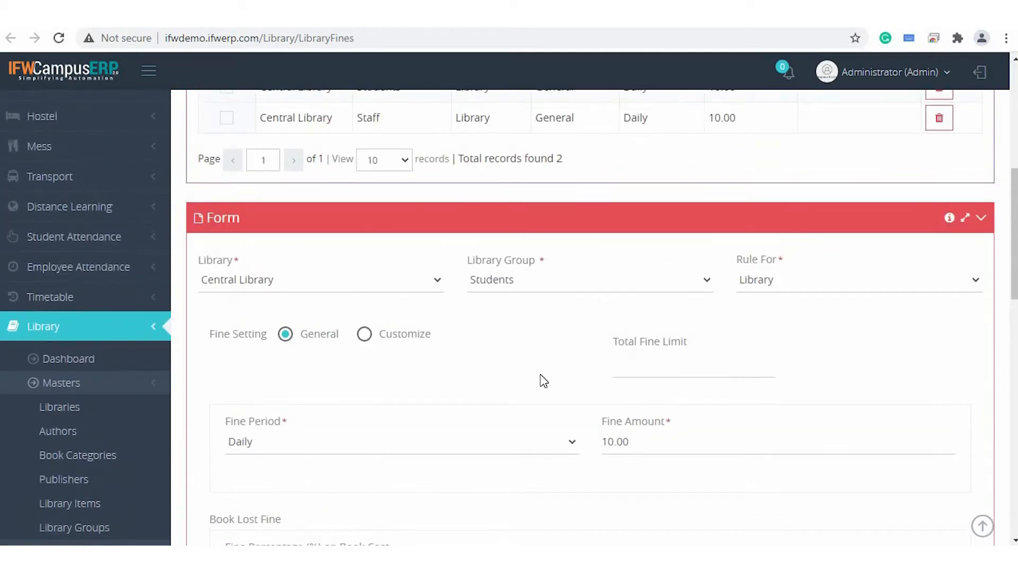
Change the Students rule's fine setting to Customize and add a Per Day fine of 10 for days 1 to 10.
{"action": "left_click", "coordinate": [365, 335]}
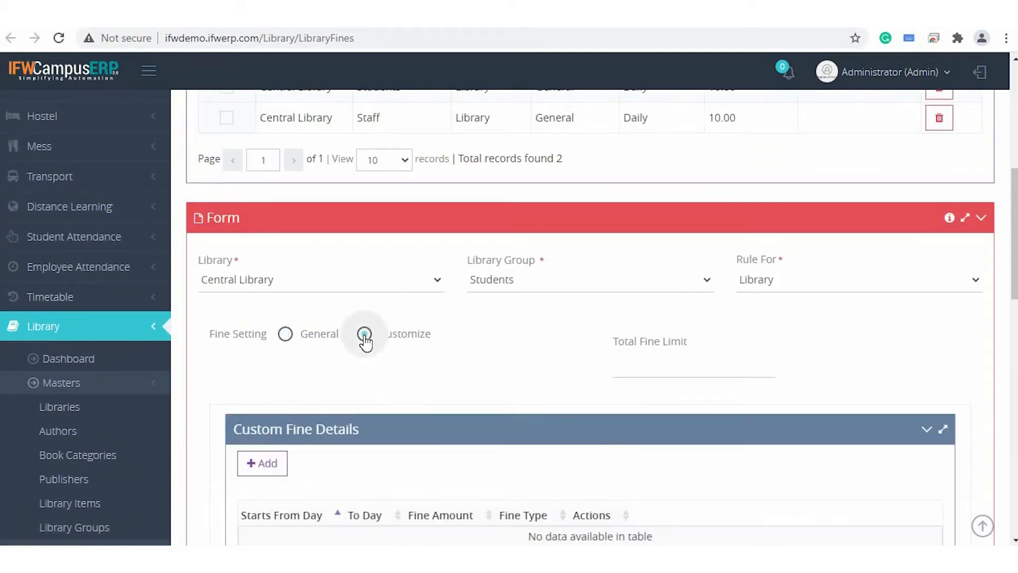
{"action": "scroll", "coordinate": [523, 341], "scroll_direction": "down", "scroll_amount": 3}
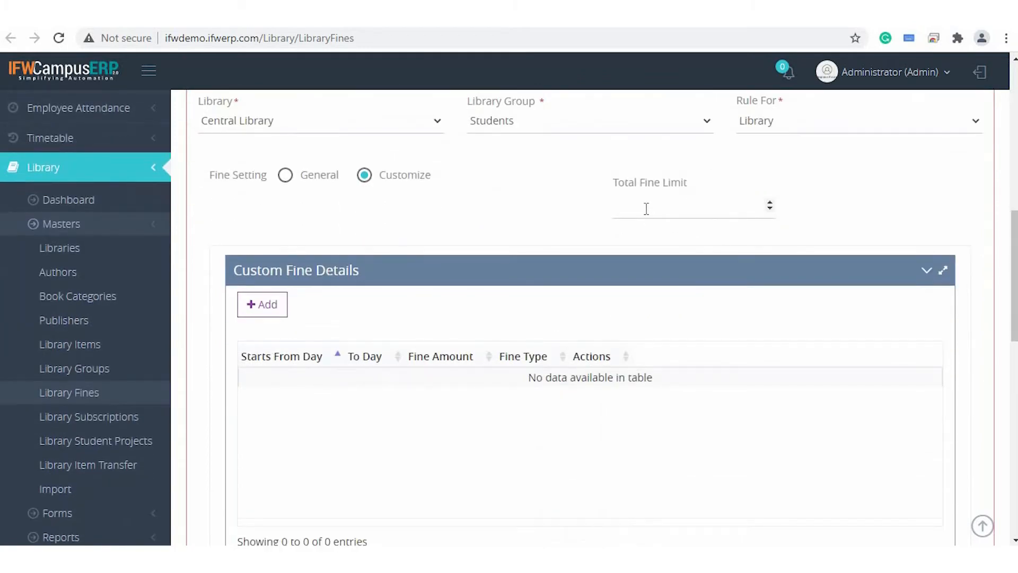
{"action": "left_click", "coordinate": [275, 306]}
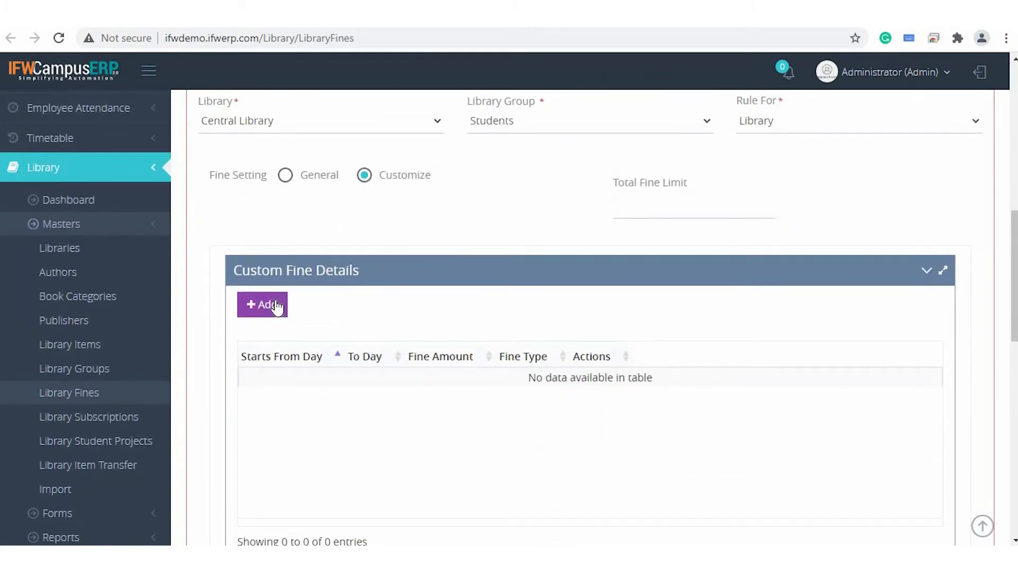
{"action": "left_click", "coordinate": [275, 303]}
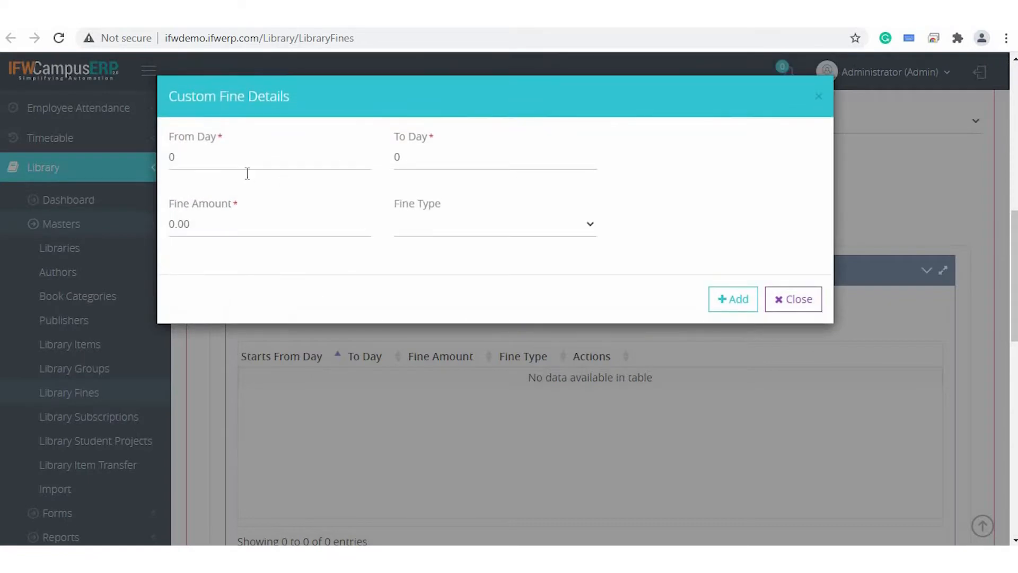
{"action": "left_click", "coordinate": [232, 155]}
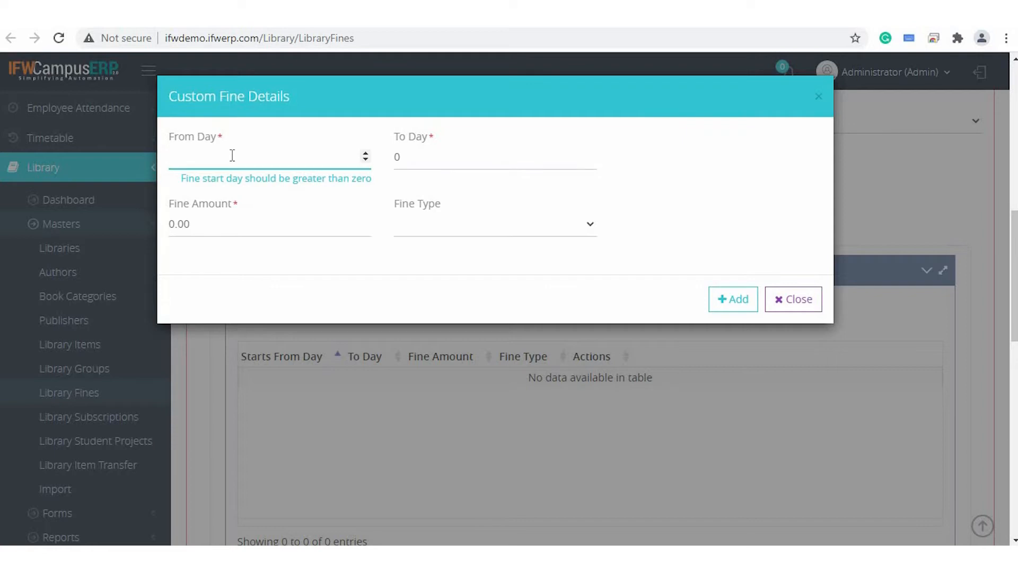
{"action": "left_click", "coordinate": [411, 164]}
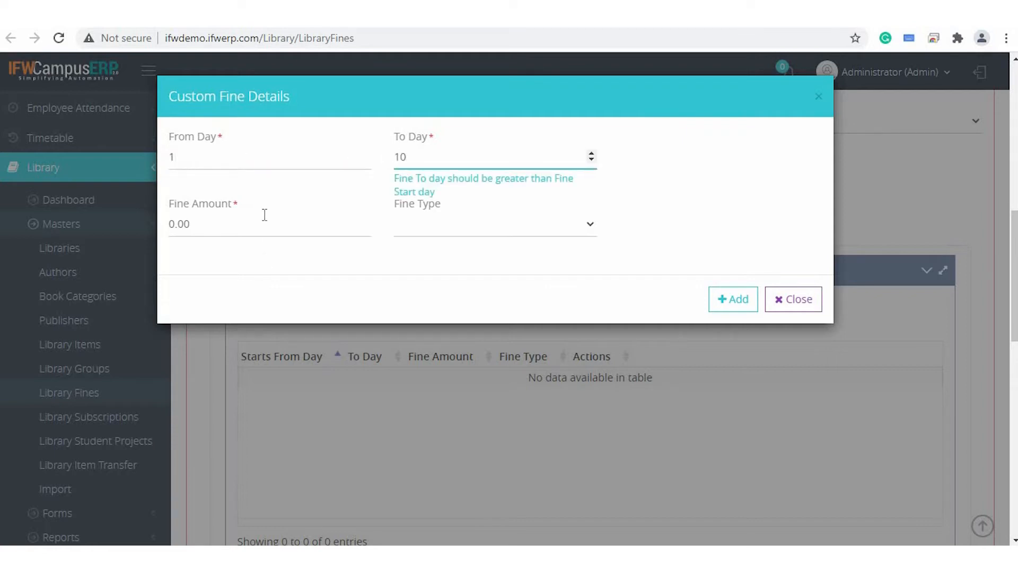
{"action": "key", "text": "Tab"}
{"action": "type", "text": "10"}
{"action": "left_click", "coordinate": [469, 229]}
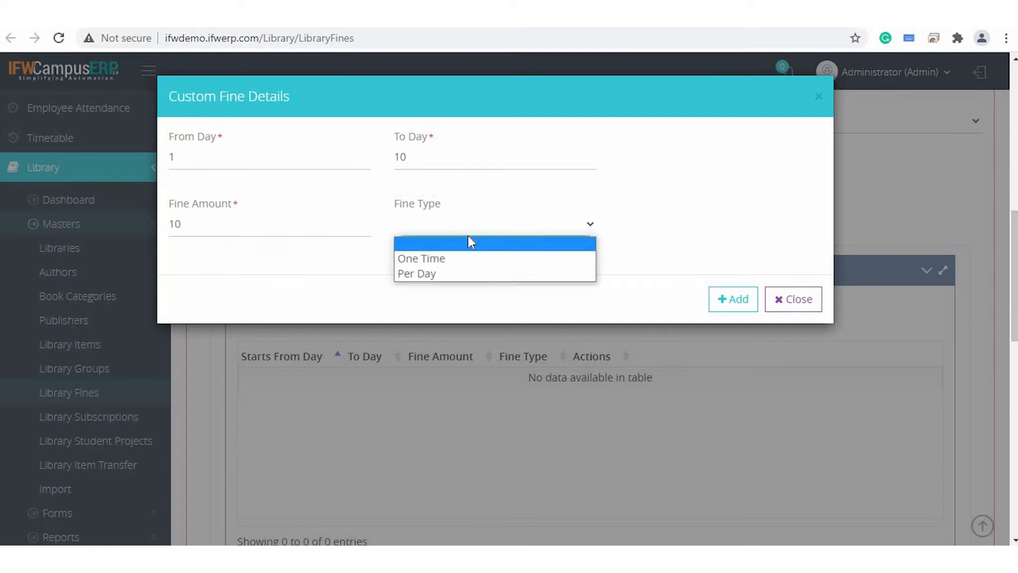
{"action": "left_click", "coordinate": [467, 272]}
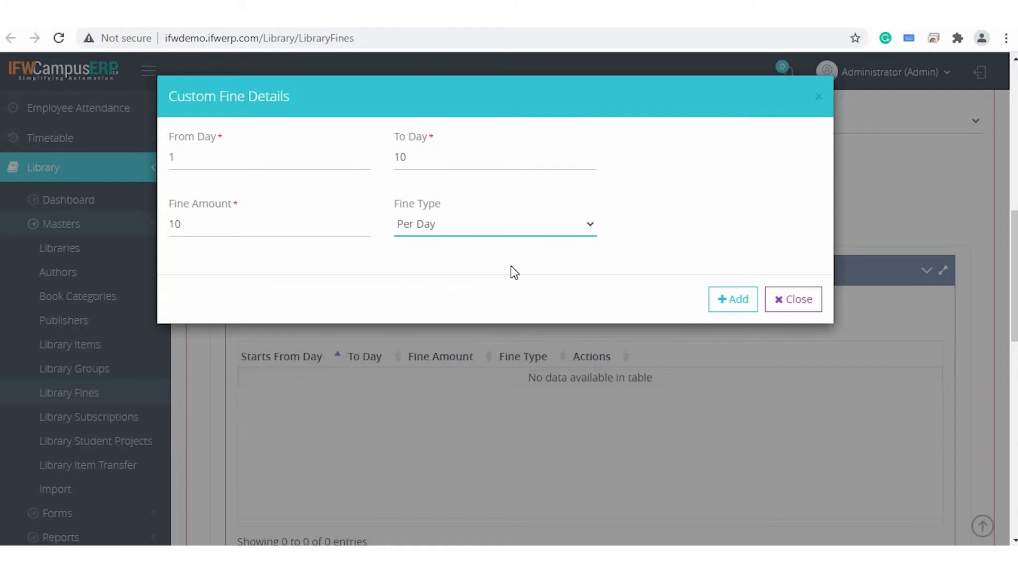
{"action": "left_click", "coordinate": [733, 305]}
{"action": "left_click", "coordinate": [731, 300]}
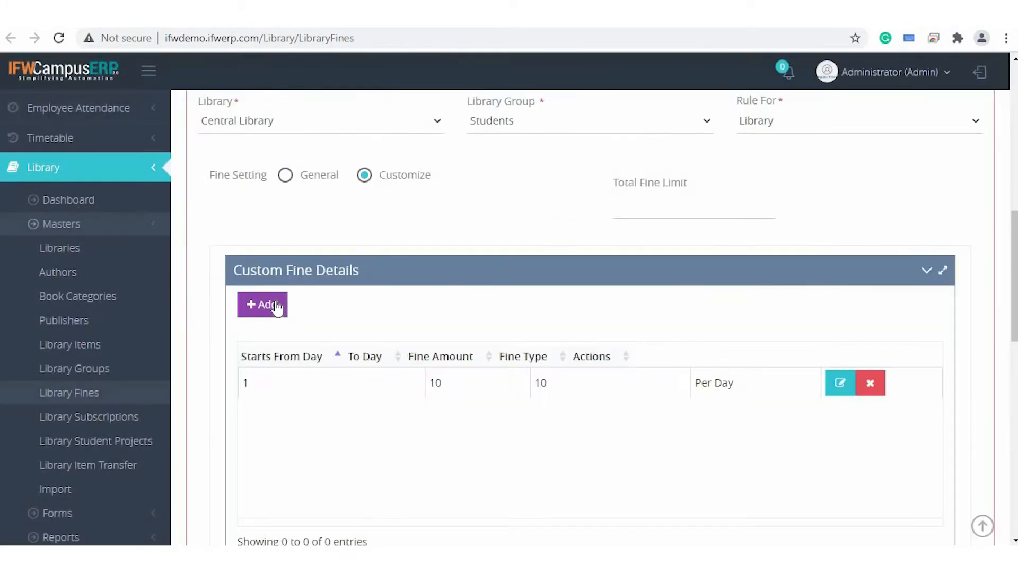
Add a second custom fine of 20, type Per Day, for days 11 to 20 and save the Students fine rule.
{"action": "left_click", "coordinate": [275, 306]}
{"action": "type", "text": "11"}
{"action": "left_click", "coordinate": [463, 153]}
{"action": "type", "text": "20"}
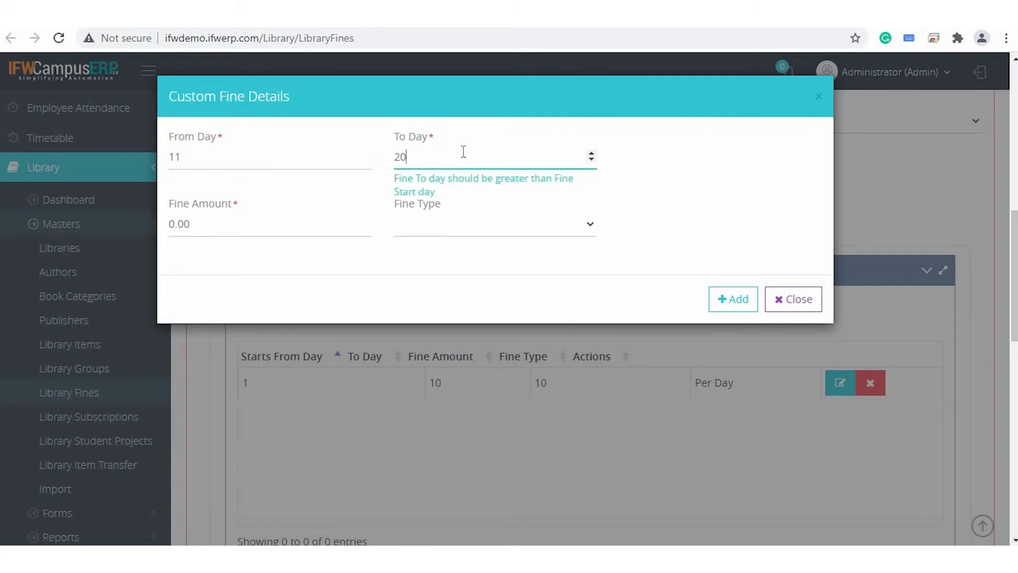
{"action": "left_click", "coordinate": [259, 229]}
{"action": "type", "text": "20"}
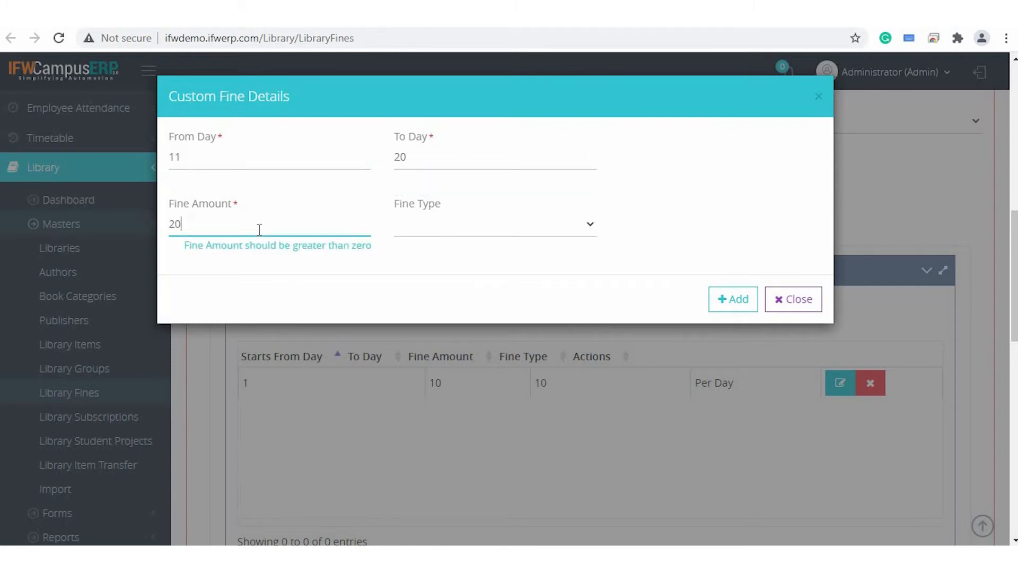
{"action": "left_click", "coordinate": [460, 227]}
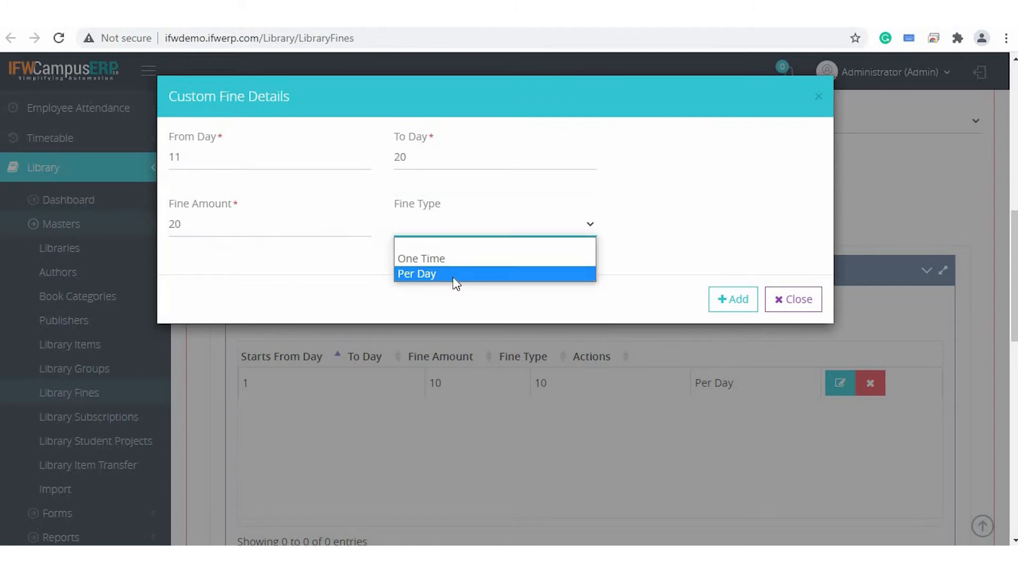
{"action": "left_click", "coordinate": [454, 274]}
{"action": "left_click", "coordinate": [743, 300]}
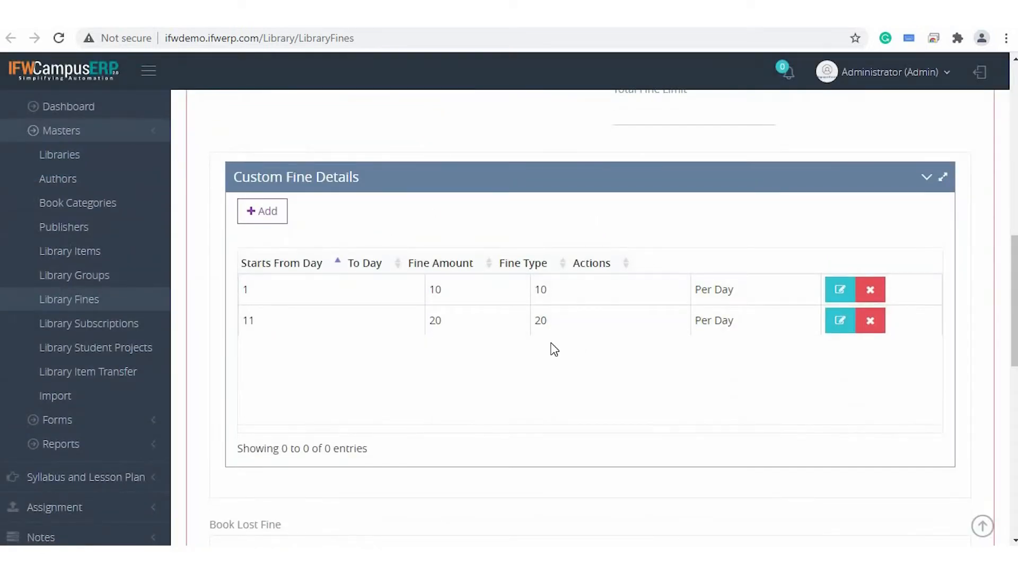
{"action": "scroll", "coordinate": [553, 349], "scroll_direction": "down", "scroll_amount": 3}
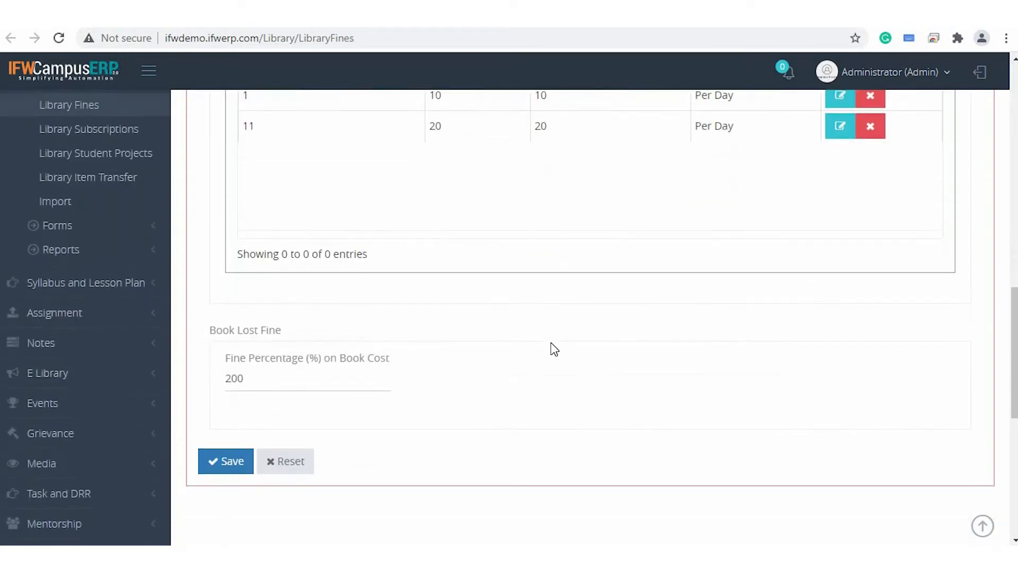
{"action": "left_click", "coordinate": [230, 472]}
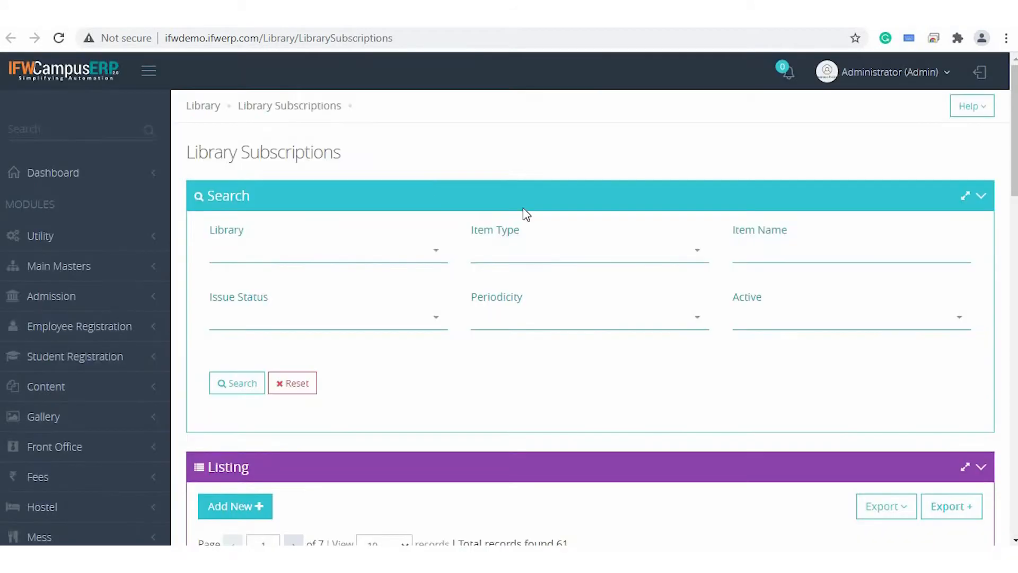
Go to the Library Subscriptions page, look through the listing and open the BETTER HOMES journal's record in the form.
{"action": "scroll", "coordinate": [531, 211], "scroll_direction": "down", "scroll_amount": 6}
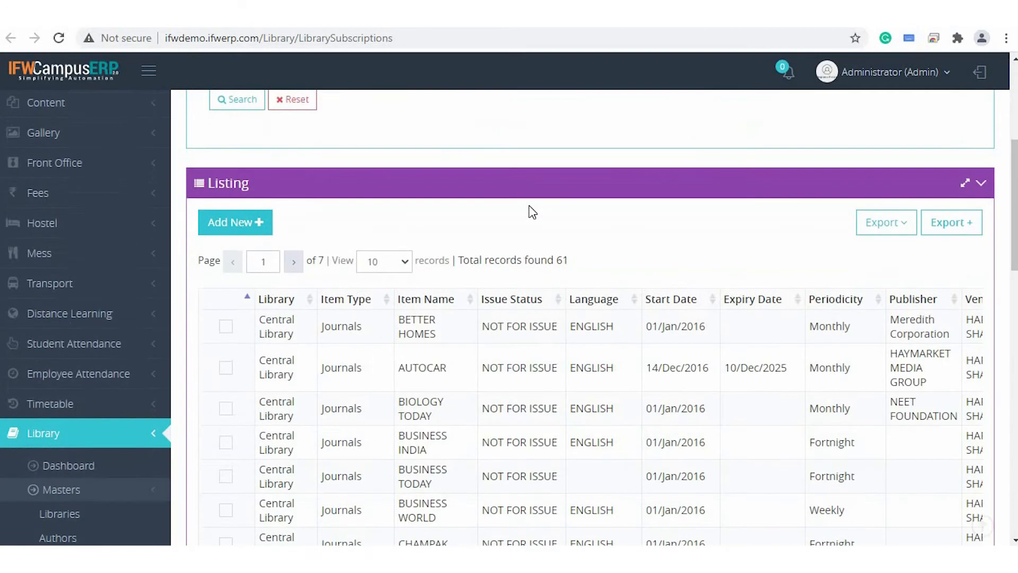
{"action": "scroll", "coordinate": [447, 276], "scroll_direction": "down", "scroll_amount": 1}
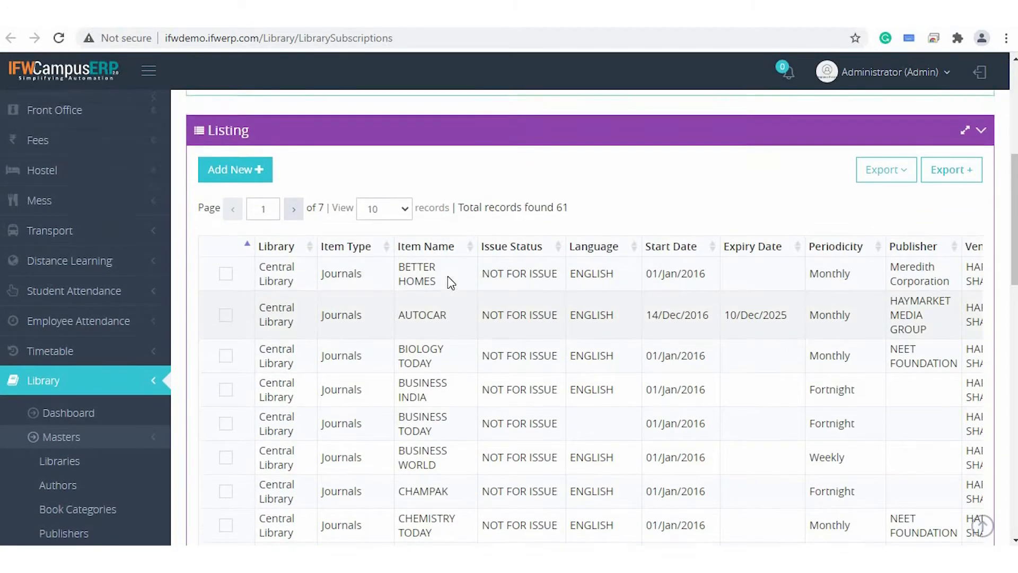
{"action": "scroll", "coordinate": [448, 275], "scroll_direction": "down", "scroll_amount": 1}
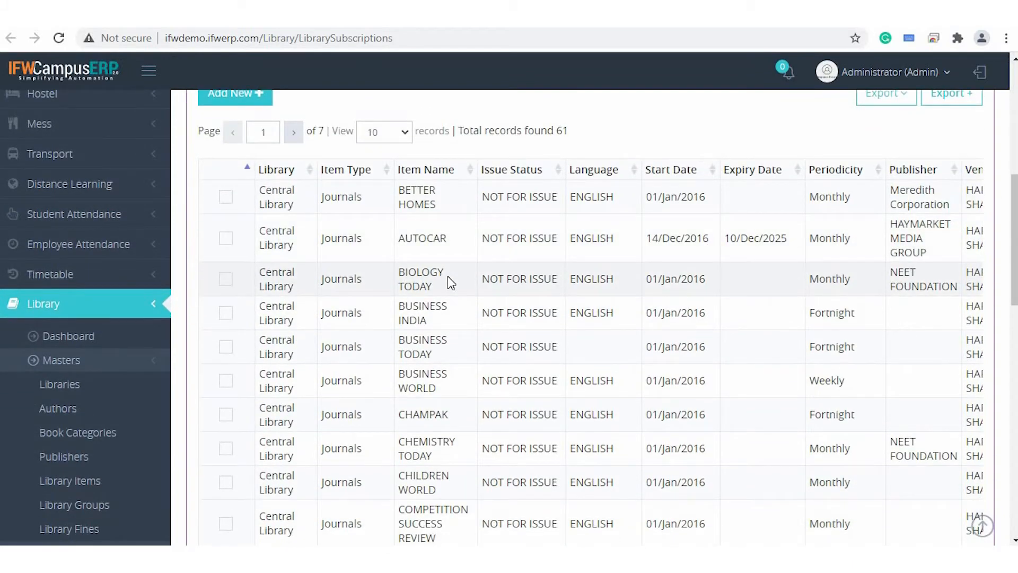
{"action": "scroll", "coordinate": [392, 276], "scroll_direction": "down", "scroll_amount": 2}
{"action": "scroll", "coordinate": [392, 276], "scroll_direction": "up", "scroll_amount": 3}
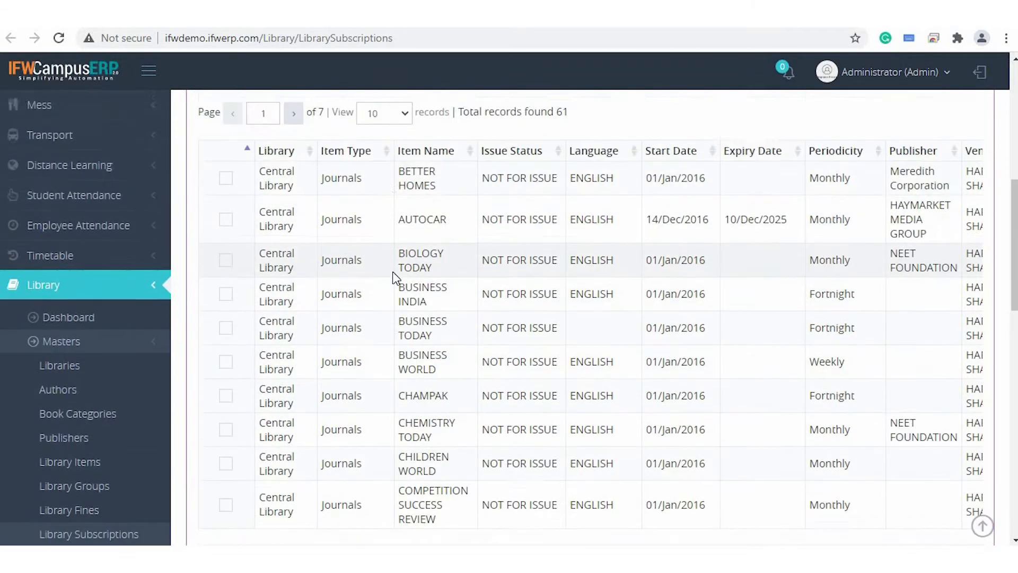
{"action": "scroll", "coordinate": [226, 267], "scroll_direction": "down", "scroll_amount": 10}
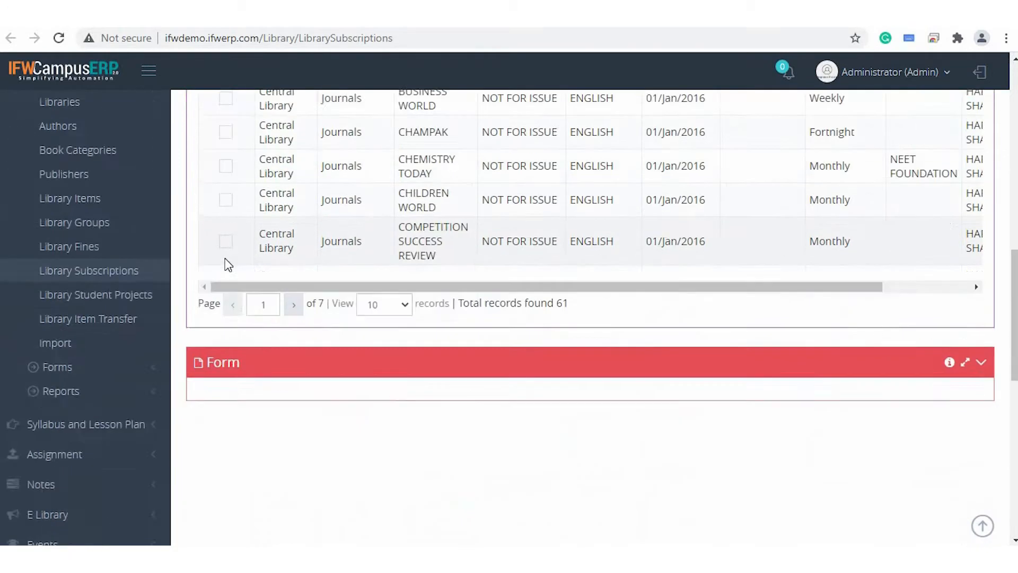
{"action": "scroll", "coordinate": [442, 95], "scroll_direction": "up", "scroll_amount": 1}
{"action": "scroll", "coordinate": [442, 95], "scroll_direction": "down", "scroll_amount": 3}
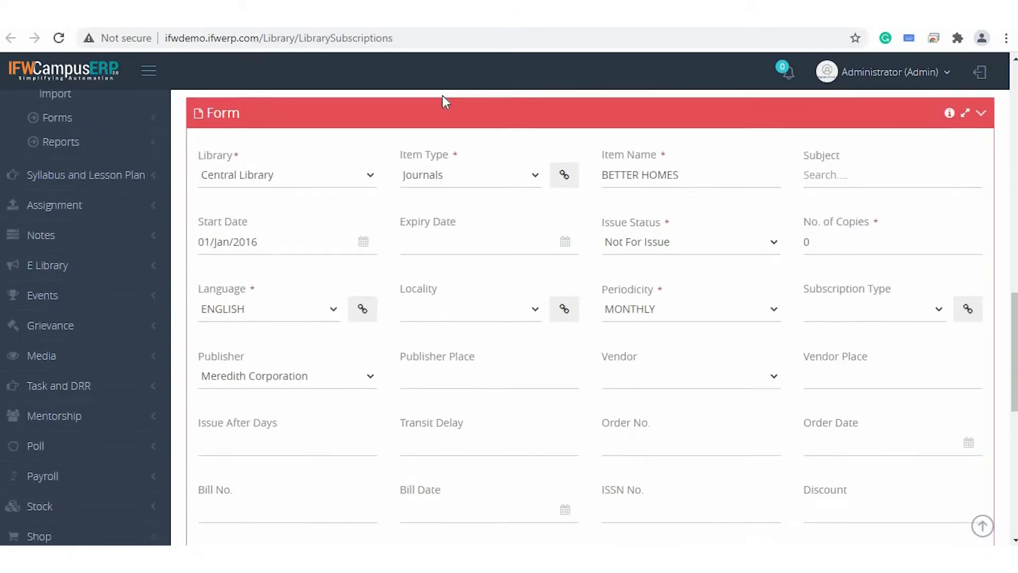
Examine the Item Type options in the BETTER HOMES subscription form, keeping Journals selected.
{"action": "scroll", "coordinate": [399, 223], "scroll_direction": "up", "scroll_amount": 2}
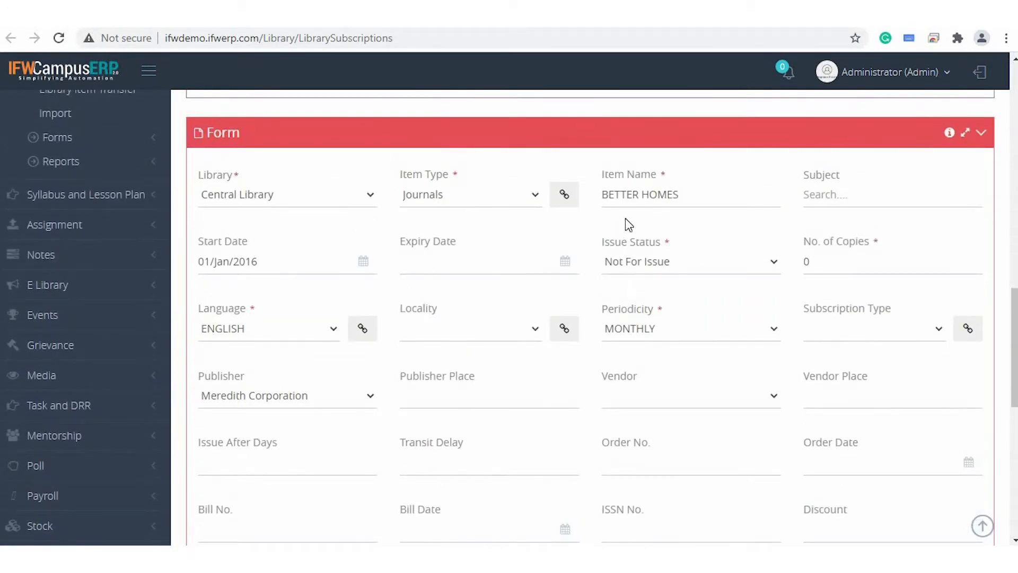
{"action": "left_click", "coordinate": [480, 201]}
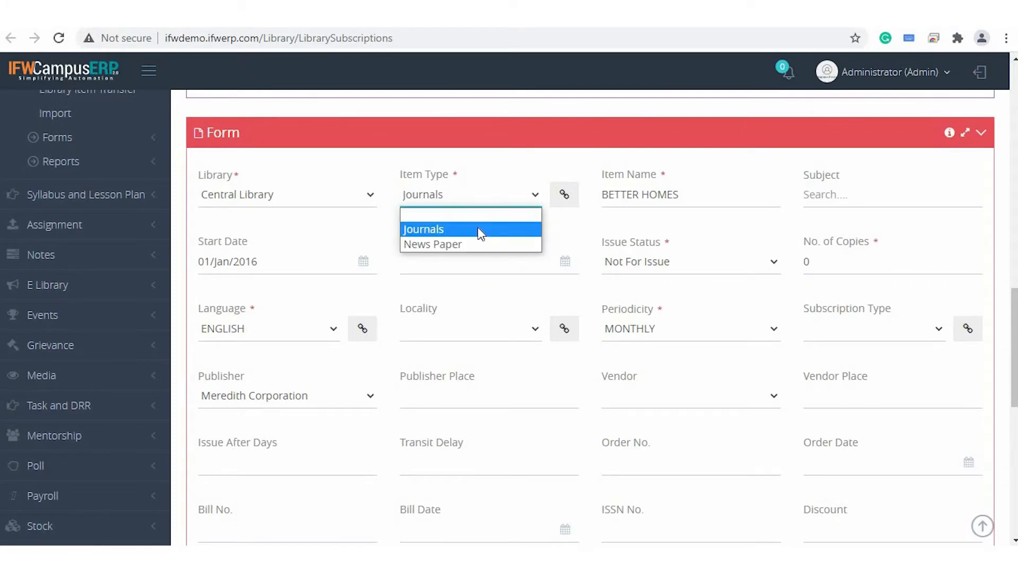
{"action": "left_click", "coordinate": [719, 203]}
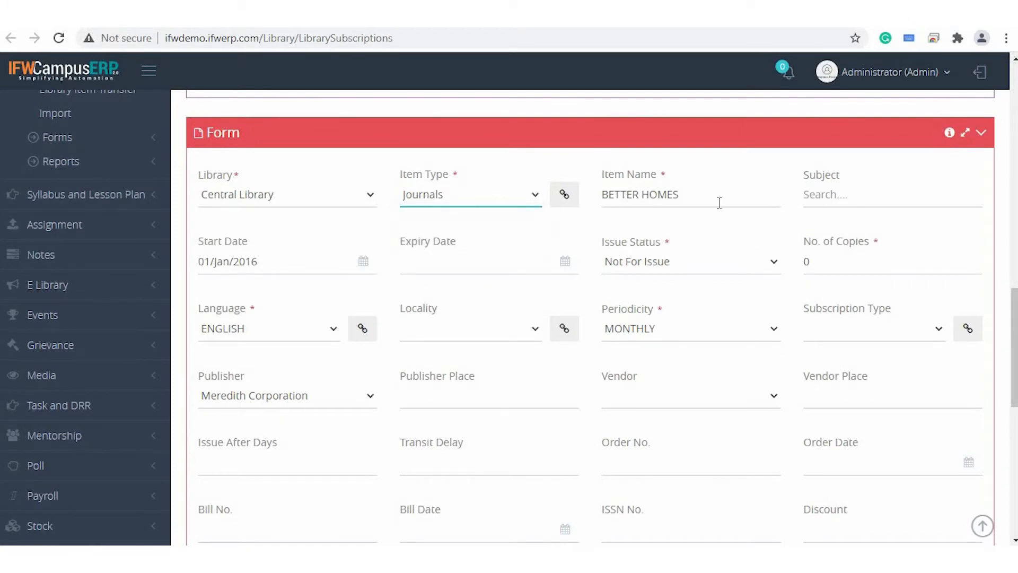
{"action": "scroll", "coordinate": [295, 261], "scroll_direction": "down", "scroll_amount": 2}
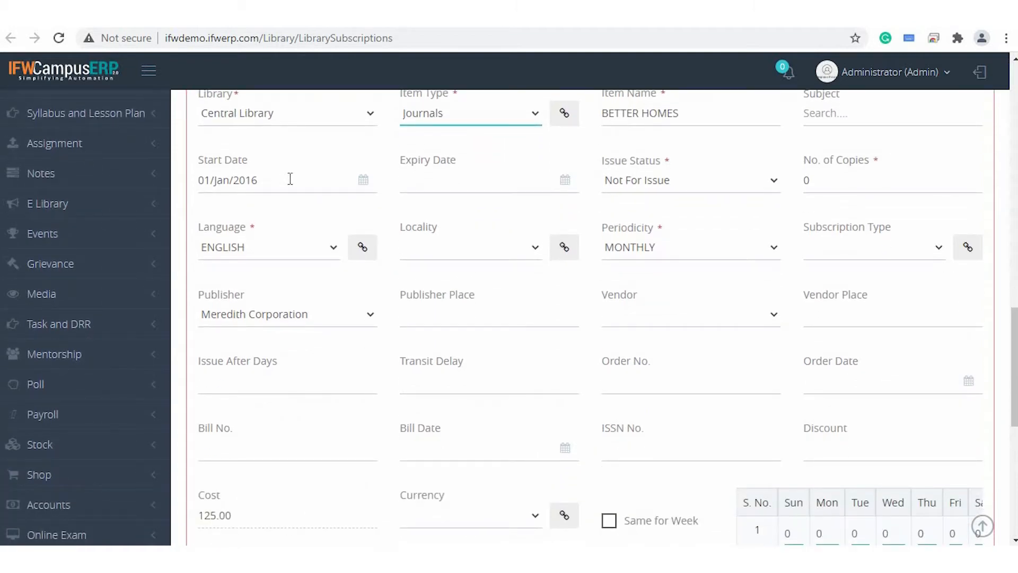
Set the BETTER HOMES subscription's expiry date to 30/Sep/2021 and its number of copies to 3.
{"action": "left_click", "coordinate": [497, 184]}
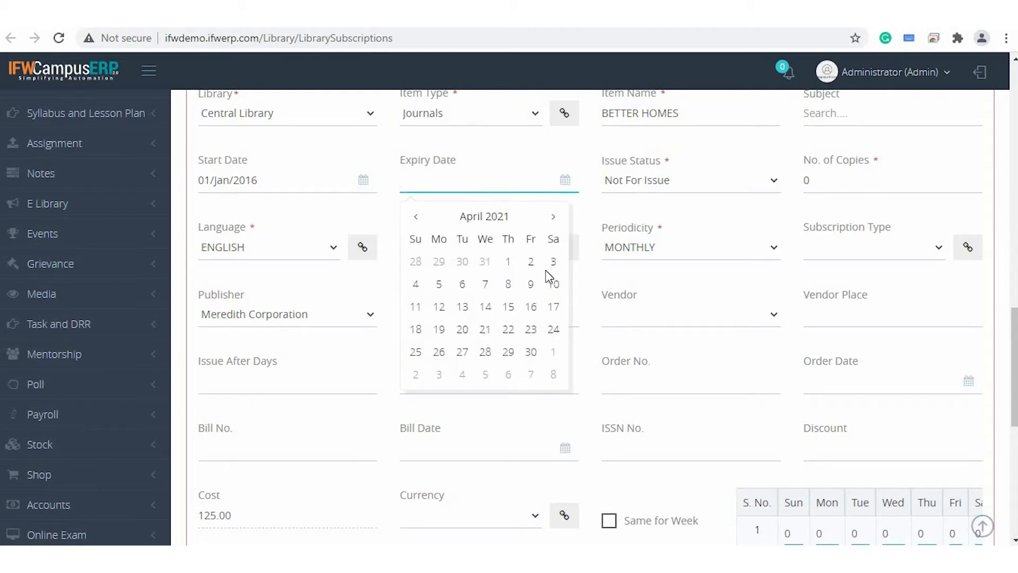
{"action": "left_click", "coordinate": [553, 217]}
{"action": "left_click", "coordinate": [553, 218]}
{"action": "left_click", "coordinate": [553, 217]}
{"action": "left_click", "coordinate": [553, 218]}
{"action": "left_click", "coordinate": [552, 218]}
{"action": "left_click", "coordinate": [508, 351]}
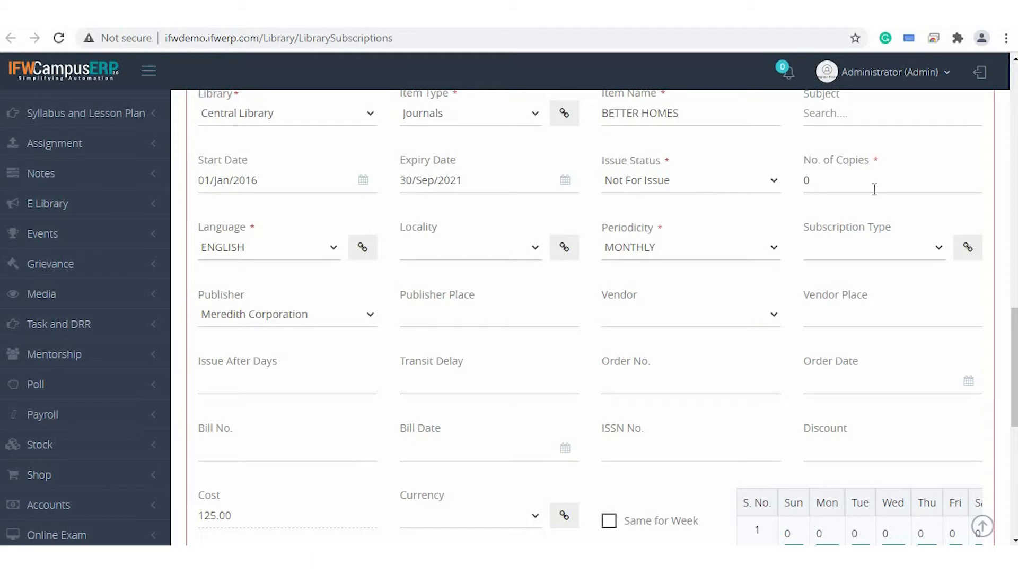
{"action": "left_click", "coordinate": [841, 184]}
{"action": "type", "text": "3"}
{"action": "left_click", "coordinate": [583, 287]}
Review the rest of the BETTER HOMES form and filter the subscriptions listing by the News Paper item type.
{"action": "scroll", "coordinate": [523, 343], "scroll_direction": "down", "scroll_amount": 3}
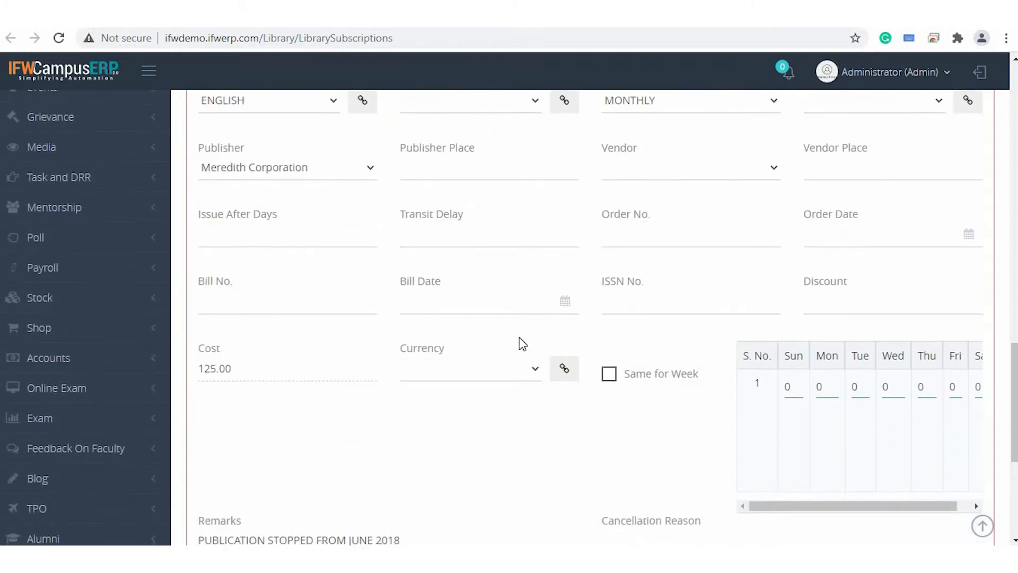
{"action": "scroll", "coordinate": [522, 343], "scroll_direction": "down", "scroll_amount": 4}
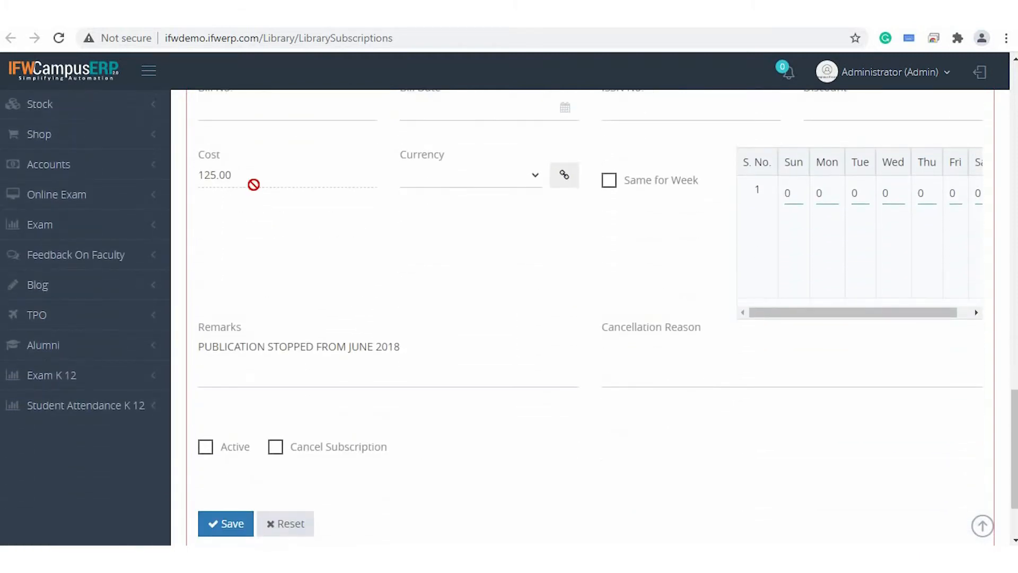
{"action": "scroll", "coordinate": [235, 511], "scroll_direction": "down", "scroll_amount": 2}
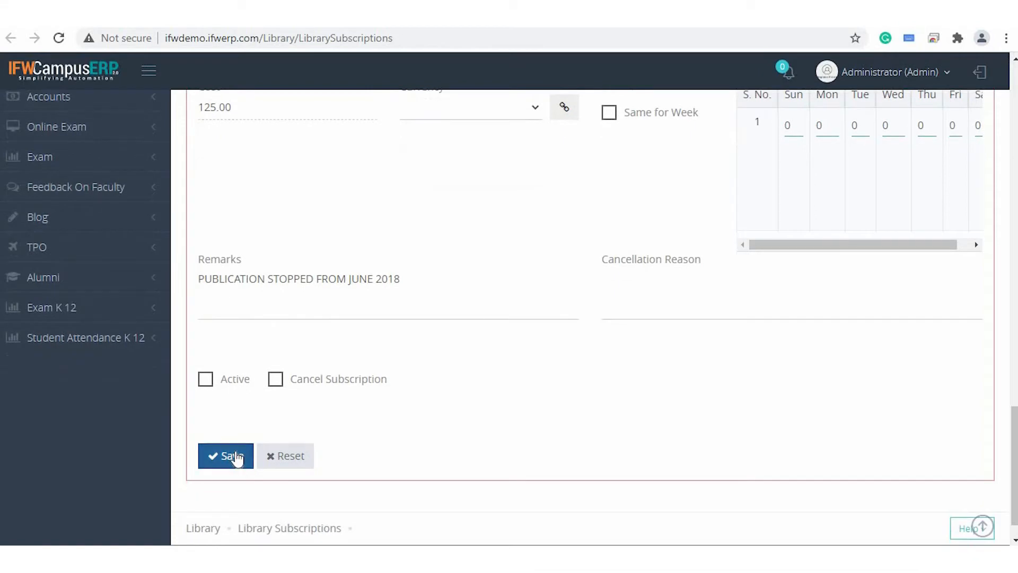
{"action": "scroll", "coordinate": [522, 288], "scroll_direction": "up", "scroll_amount": 10}
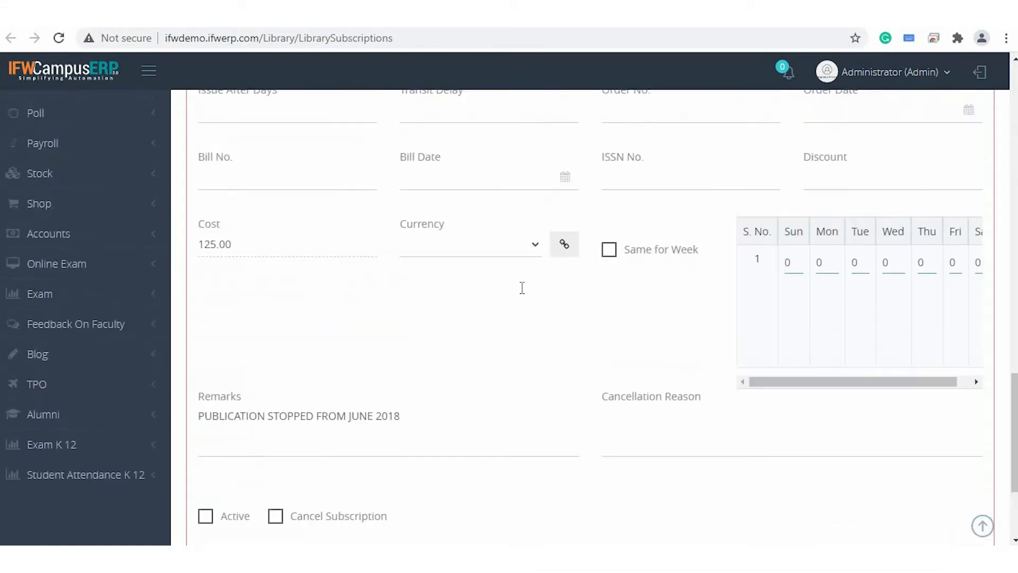
{"action": "scroll", "coordinate": [522, 288], "scroll_direction": "up", "scroll_amount": 13}
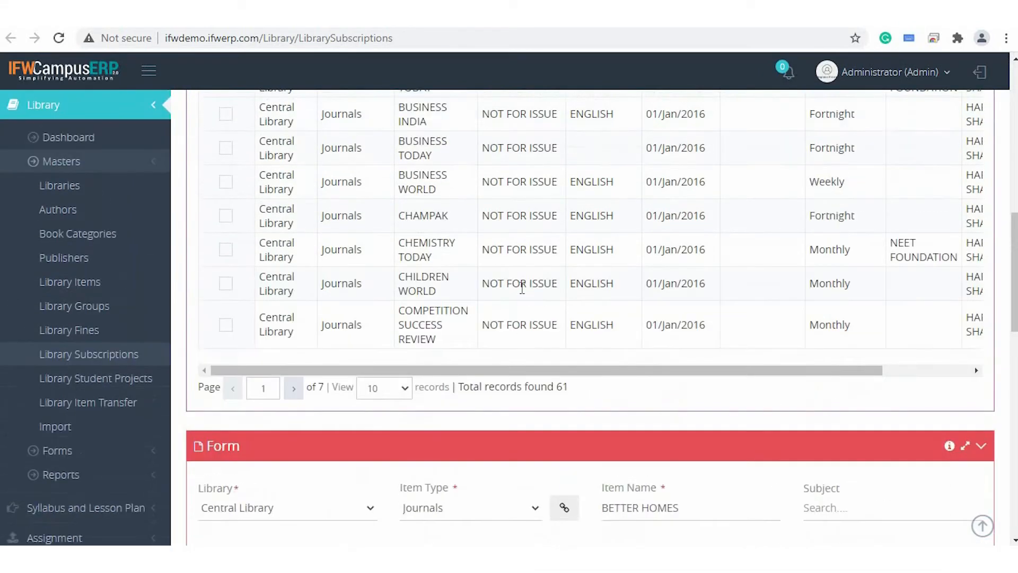
{"action": "scroll", "coordinate": [521, 289], "scroll_direction": "up", "scroll_amount": 2}
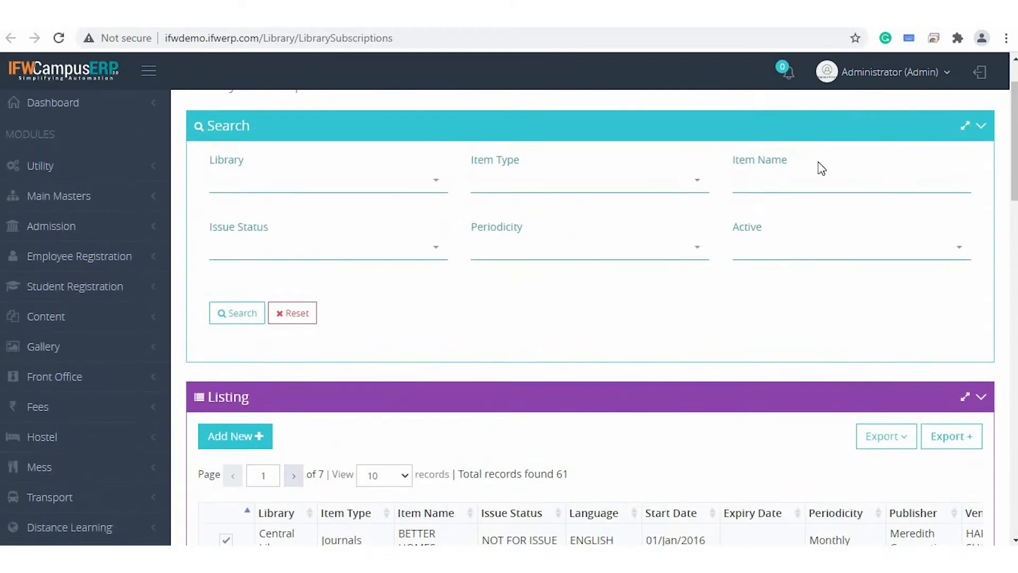
{"action": "left_click", "coordinate": [600, 194]}
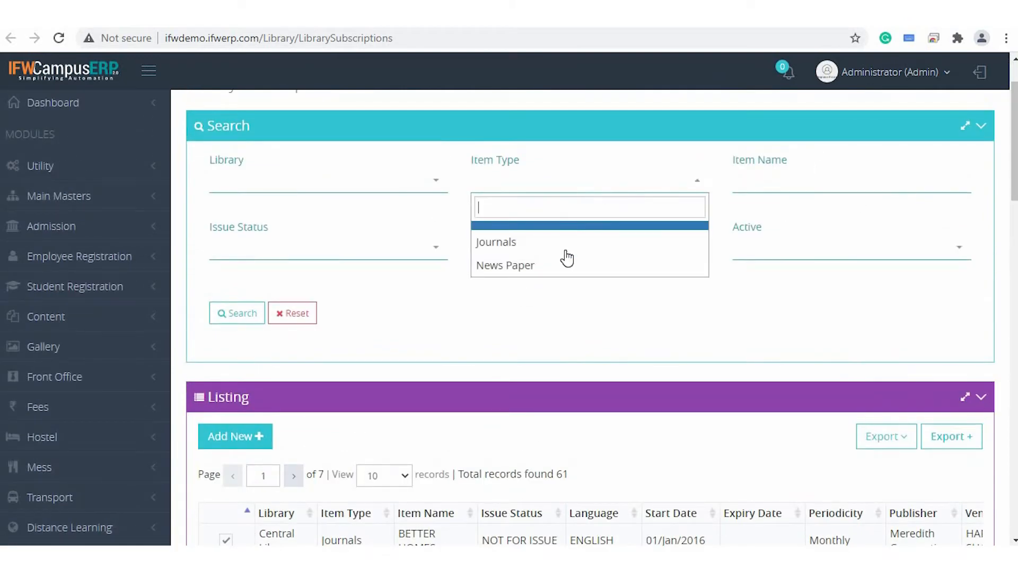
{"action": "left_click", "coordinate": [566, 267]}
{"action": "left_click", "coordinate": [241, 315]}
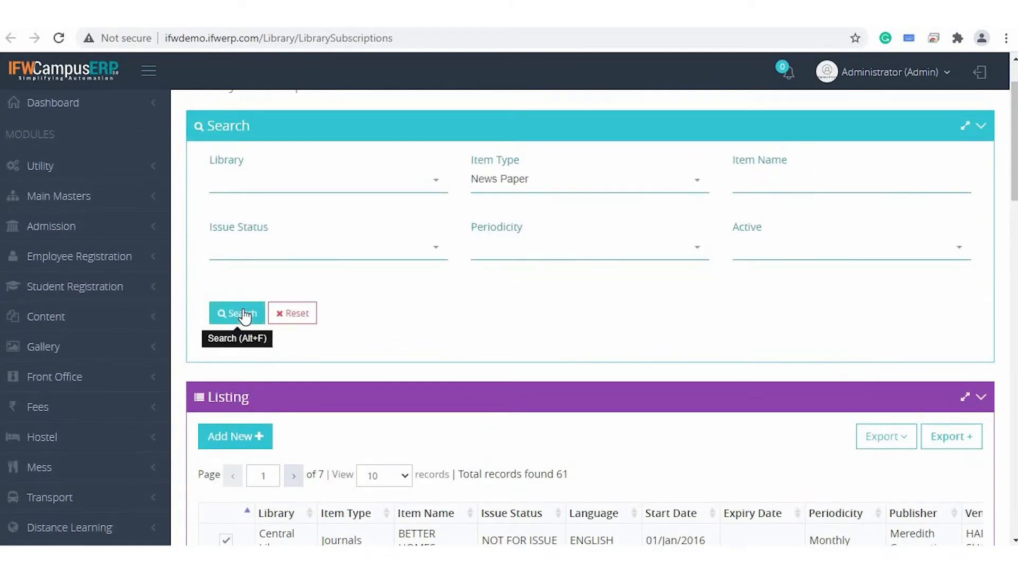
Look through the filtered newspaper listing and open The Hindu record marked For Issue in the form.
{"action": "scroll", "coordinate": [558, 315], "scroll_direction": "down", "scroll_amount": 4}
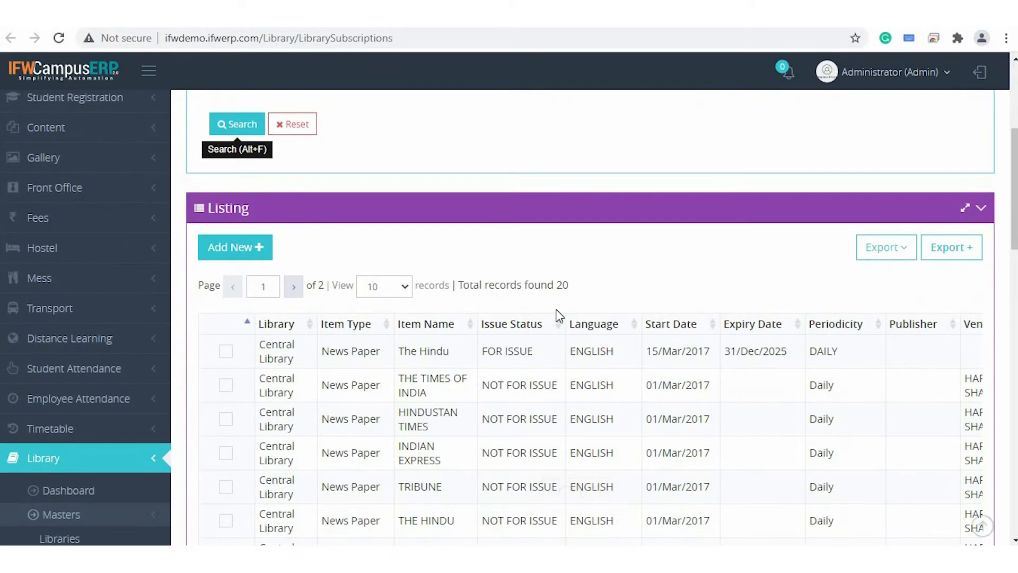
{"action": "scroll", "coordinate": [416, 391], "scroll_direction": "down", "scroll_amount": 4}
{"action": "scroll", "coordinate": [143, 228], "scroll_direction": "up", "scroll_amount": 4}
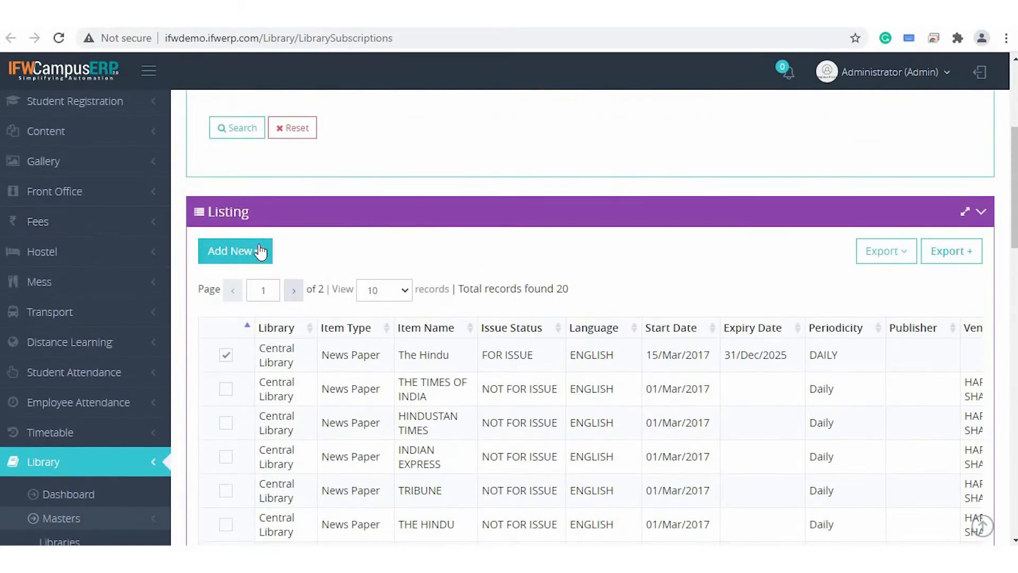
{"action": "left_click", "coordinate": [251, 265]}
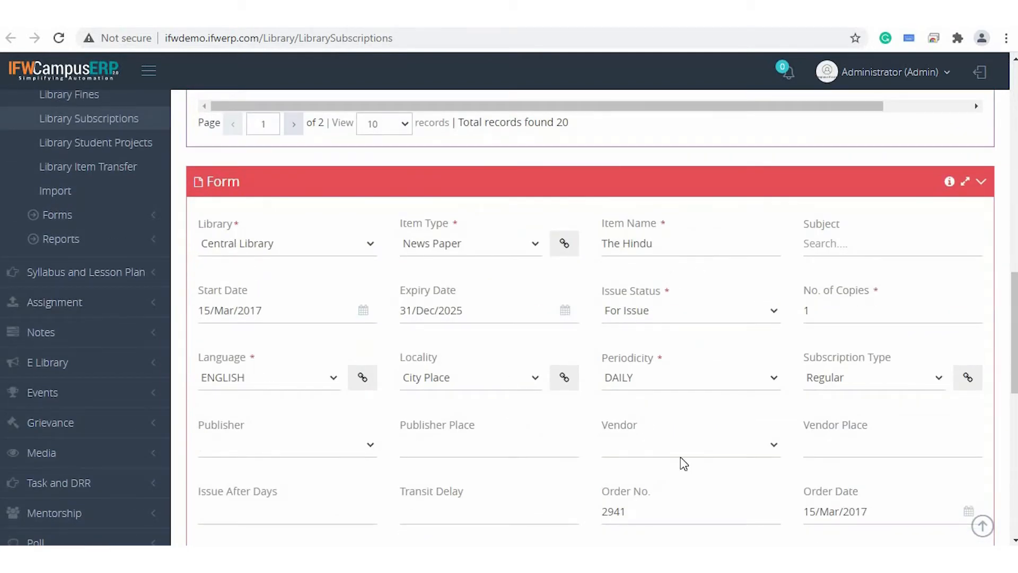
Examine the issue status and periodicity options of The Hindu's subscription, keeping For Issue and DAILY selected.
{"action": "scroll", "coordinate": [682, 461], "scroll_direction": "down", "scroll_amount": 1}
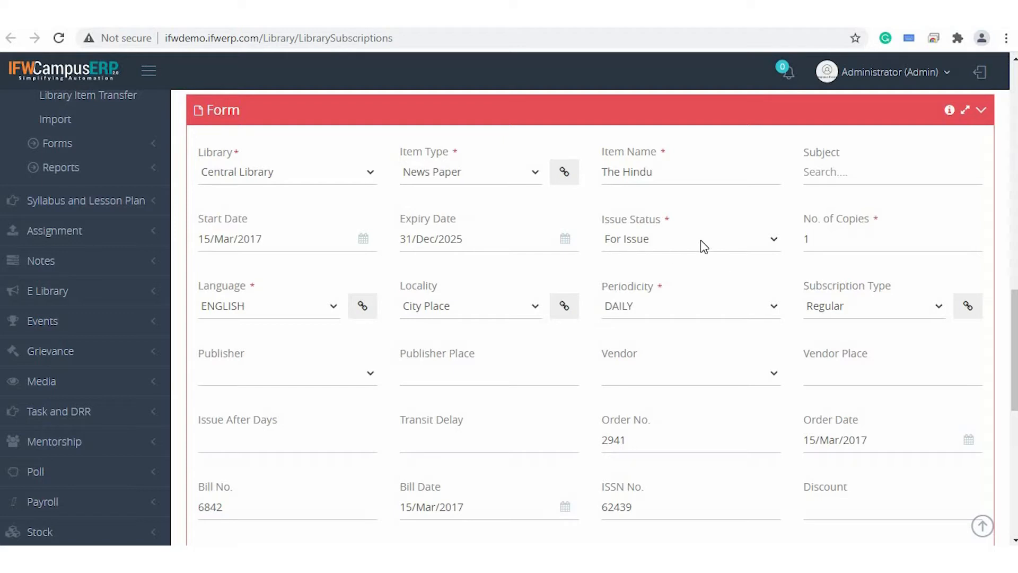
{"action": "scroll", "coordinate": [701, 240], "scroll_direction": "down", "scroll_amount": 1}
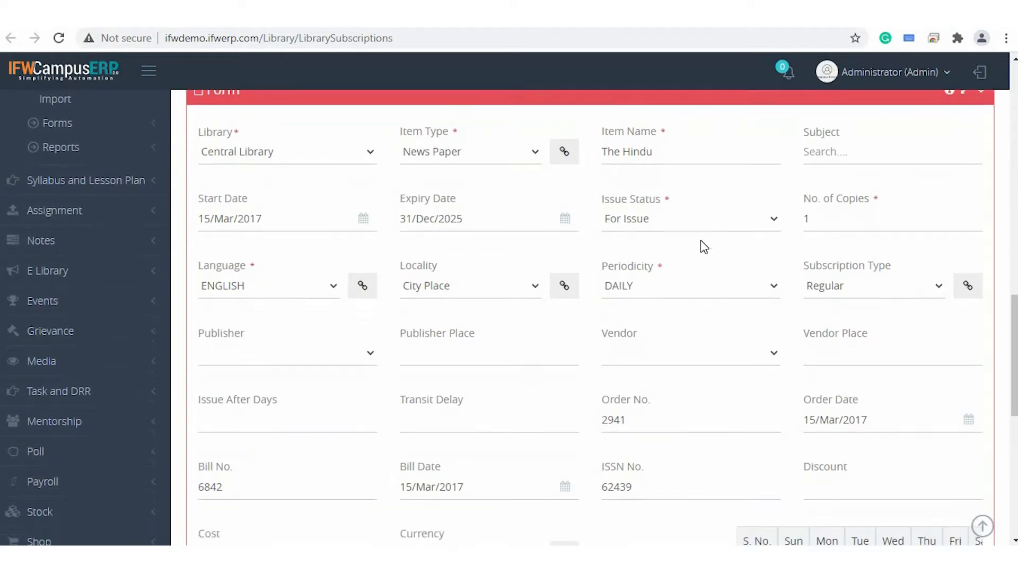
{"action": "left_click", "coordinate": [681, 192]}
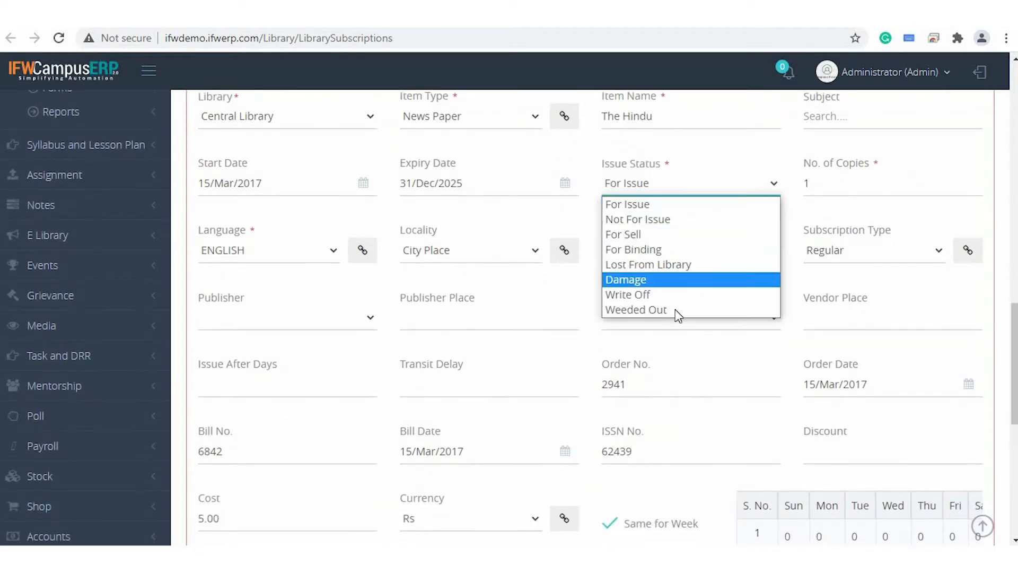
{"action": "left_click", "coordinate": [672, 195]}
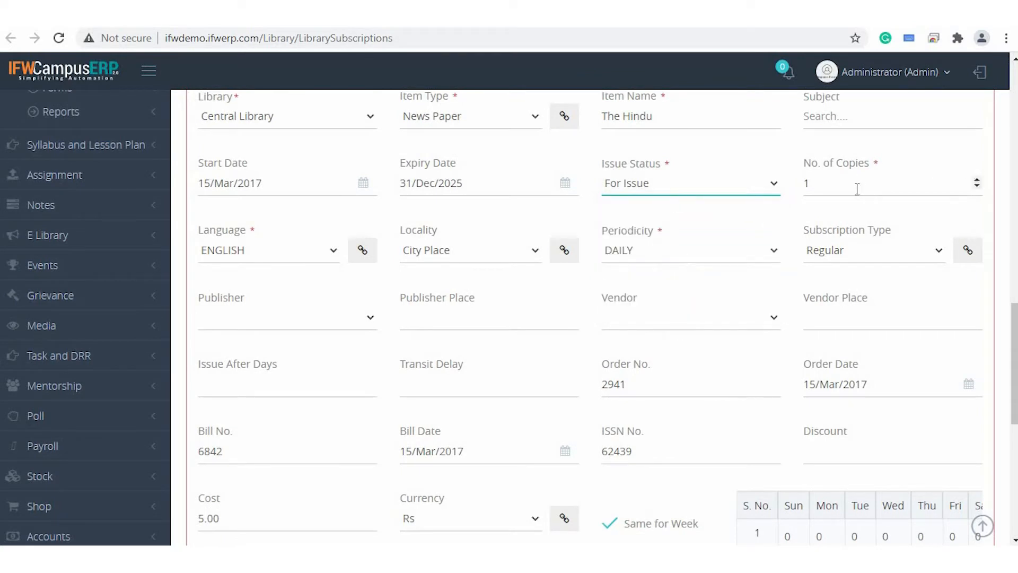
{"action": "scroll", "coordinate": [371, 334], "scroll_direction": "down", "scroll_amount": 1}
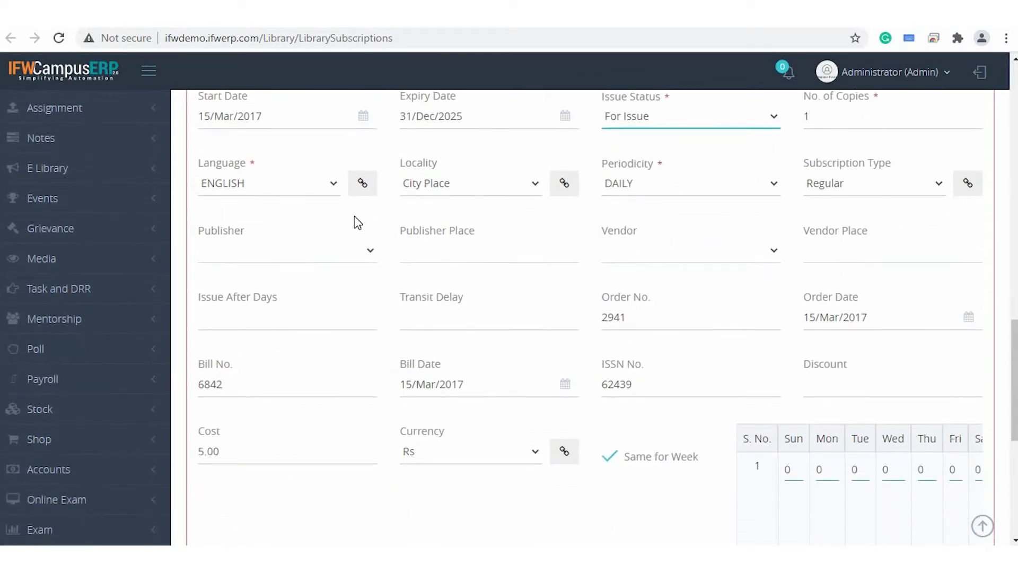
{"action": "left_click", "coordinate": [676, 200]}
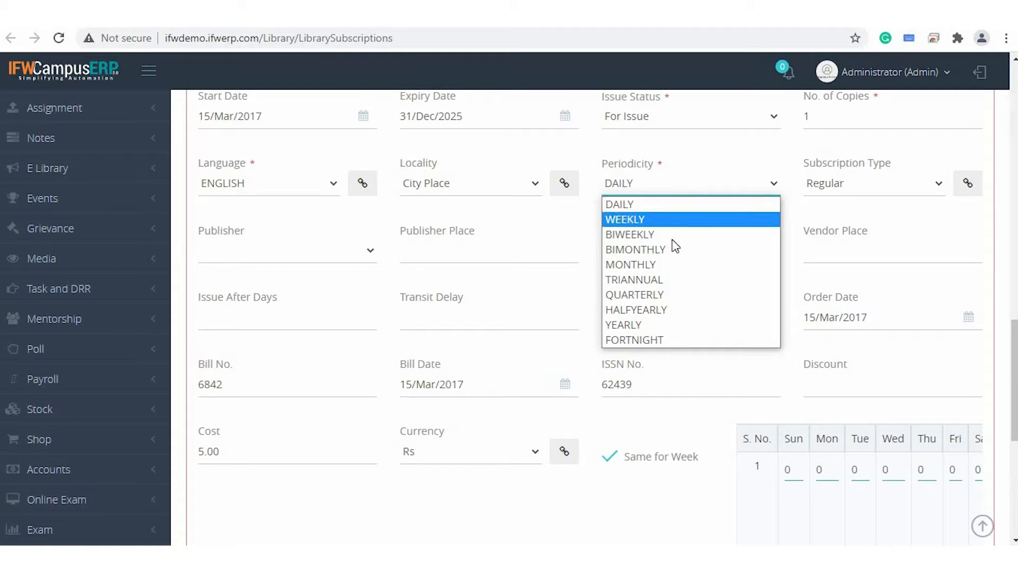
{"action": "left_click", "coordinate": [665, 201]}
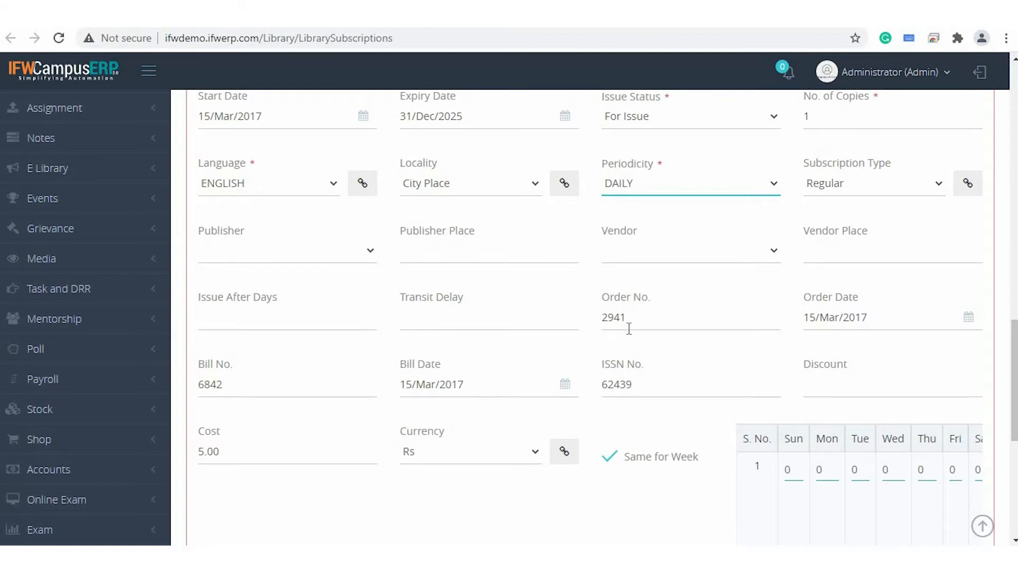
Review The Hindu's order, bill, cost and Active settings, turning Same for Week off and on again to inspect the weekday costs.
{"action": "scroll", "coordinate": [628, 328], "scroll_direction": "down", "scroll_amount": 3}
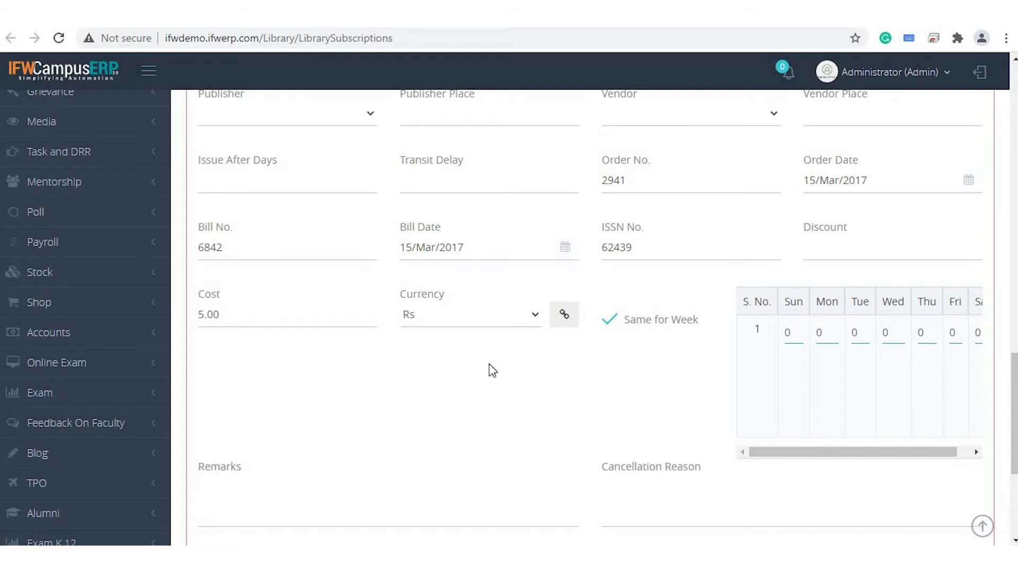
{"action": "scroll", "coordinate": [488, 366], "scroll_direction": "down", "scroll_amount": 2}
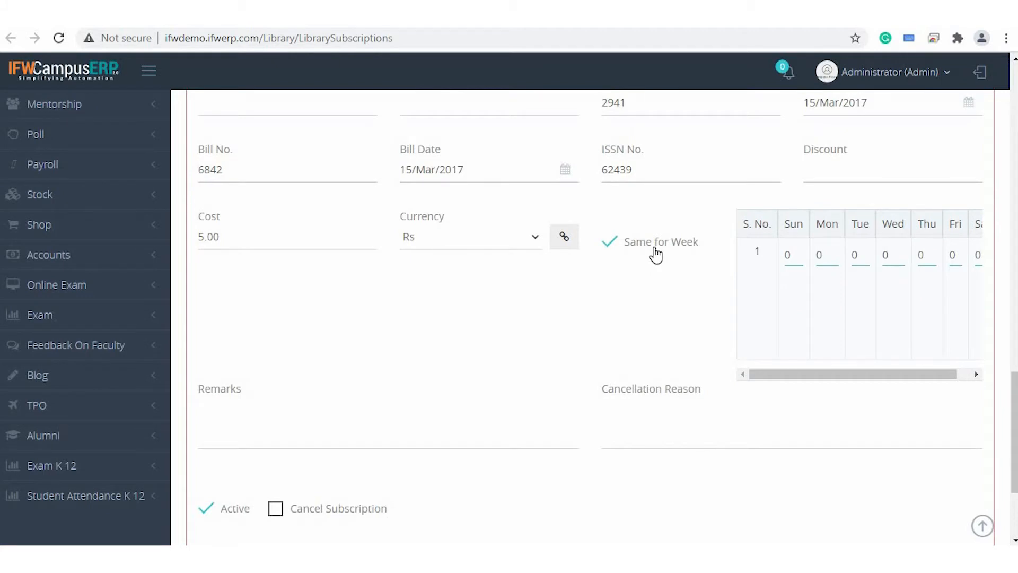
{"action": "left_click", "coordinate": [614, 249]}
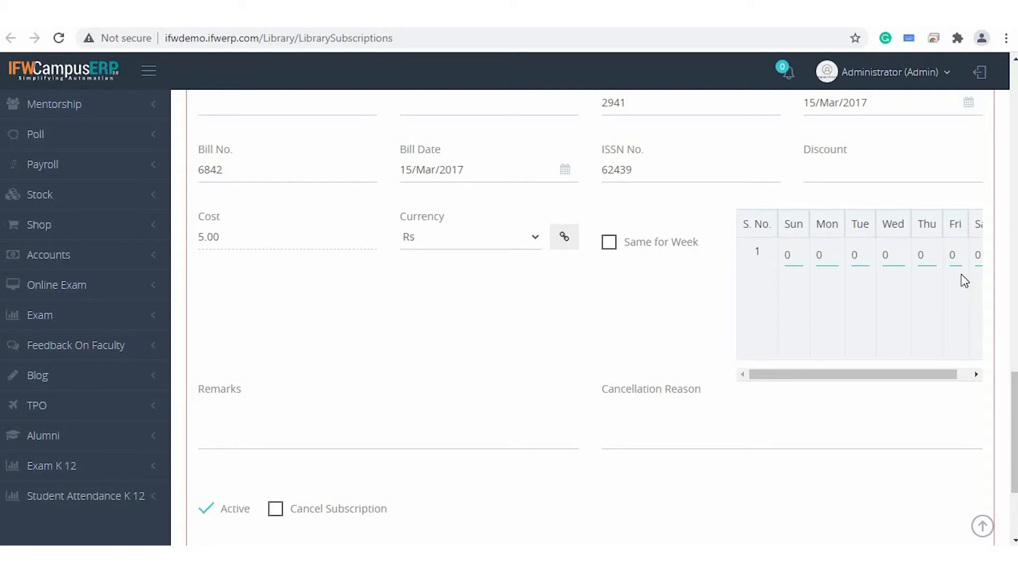
{"action": "left_click", "coordinate": [976, 375]}
{"action": "left_click", "coordinate": [609, 242]}
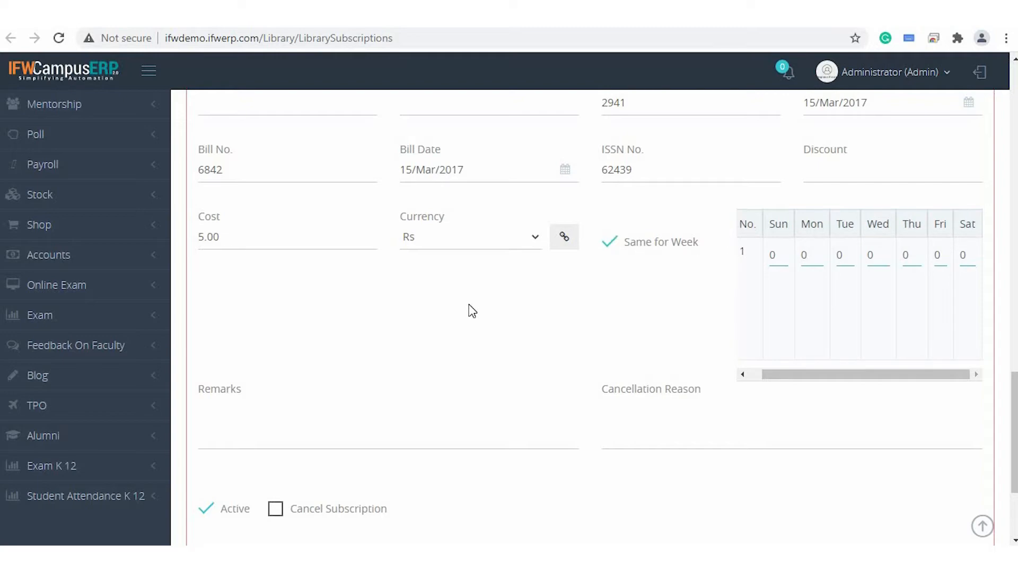
{"action": "scroll", "coordinate": [471, 308], "scroll_direction": "down", "scroll_amount": 2}
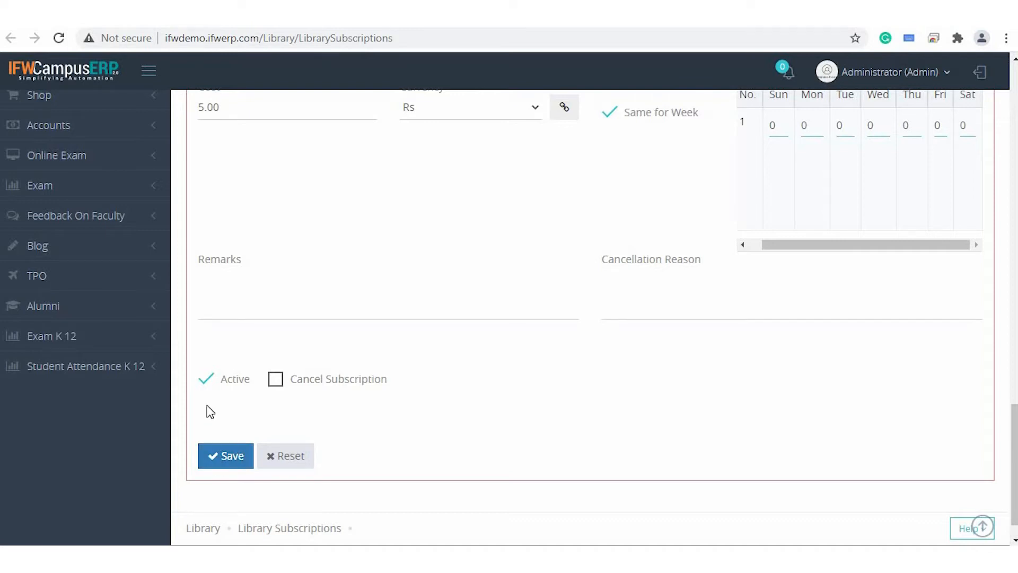
{"action": "left_click", "coordinate": [209, 378]}
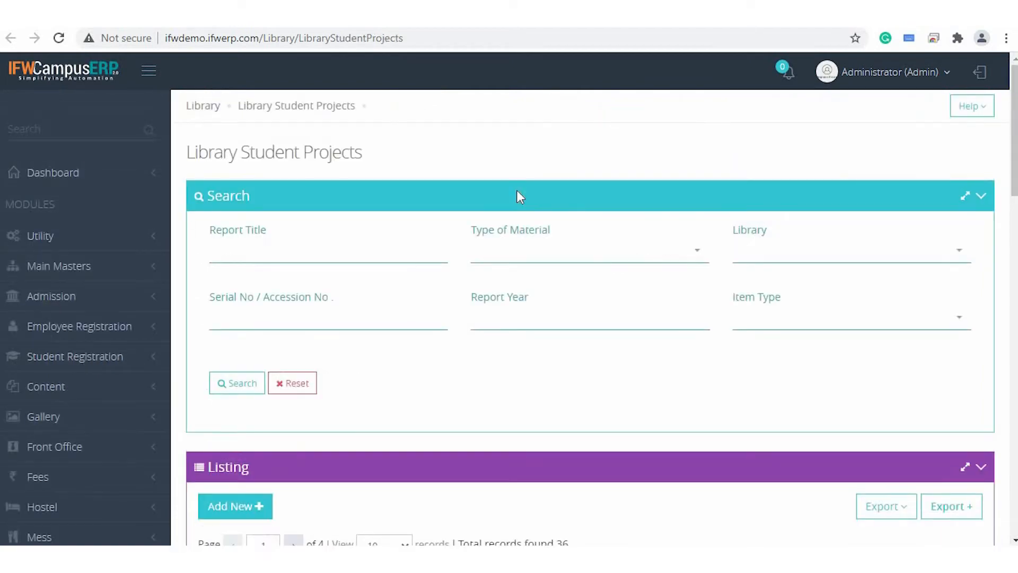
Go to the Library Student Projects page, look through the listing and open a Survey Project record in the form.
{"action": "scroll", "coordinate": [517, 192], "scroll_direction": "down", "scroll_amount": 3}
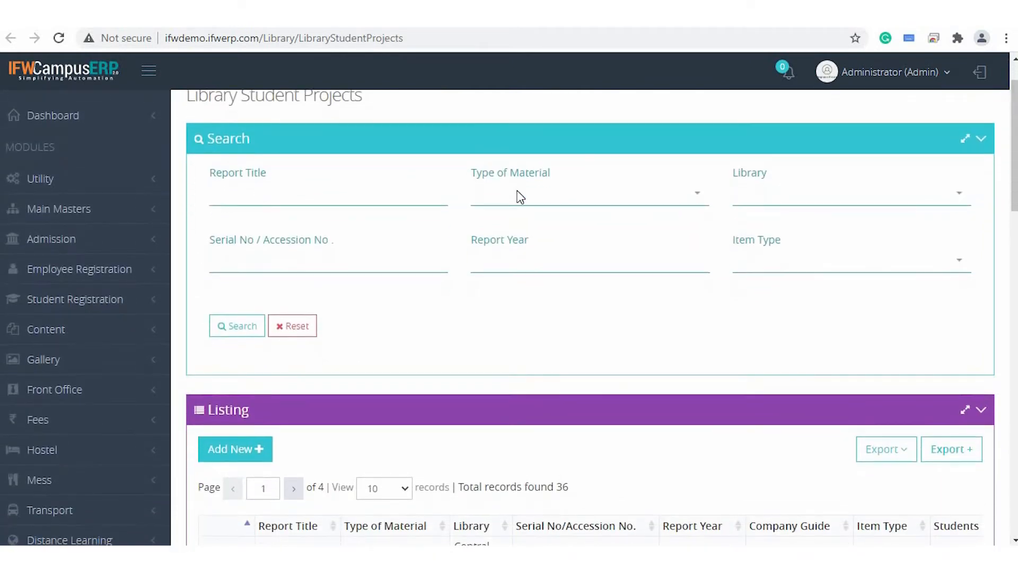
{"action": "scroll", "coordinate": [520, 197], "scroll_direction": "down", "scroll_amount": 1}
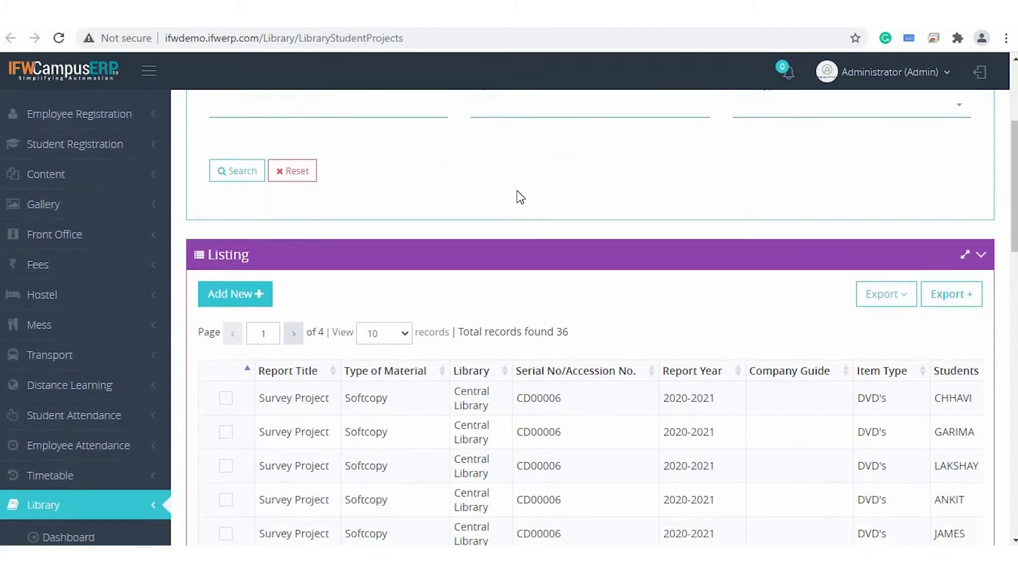
{"action": "scroll", "coordinate": [520, 197], "scroll_direction": "down", "scroll_amount": 1}
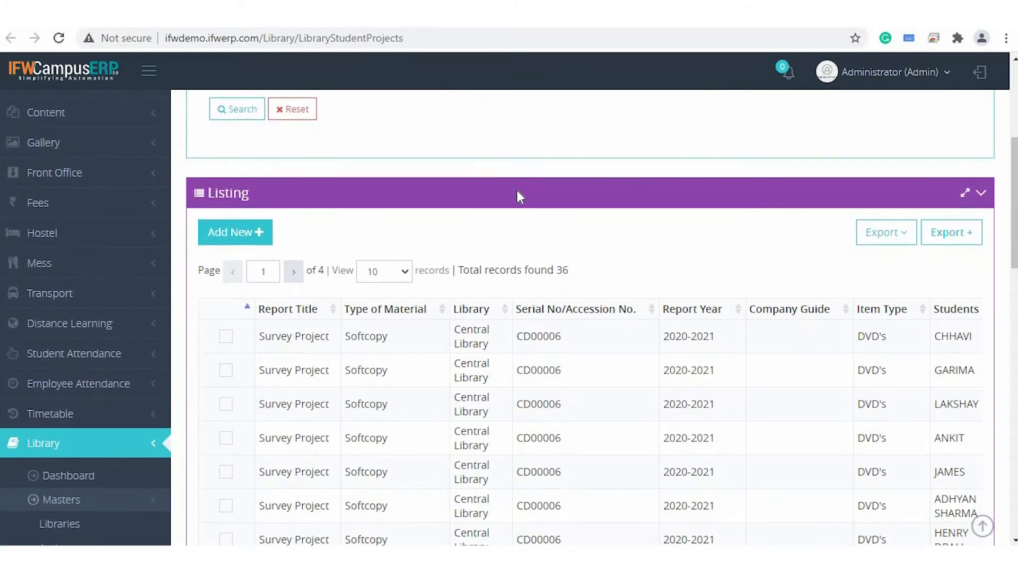
{"action": "scroll", "coordinate": [520, 197], "scroll_direction": "down", "scroll_amount": 1}
{"action": "left_click", "coordinate": [217, 305]}
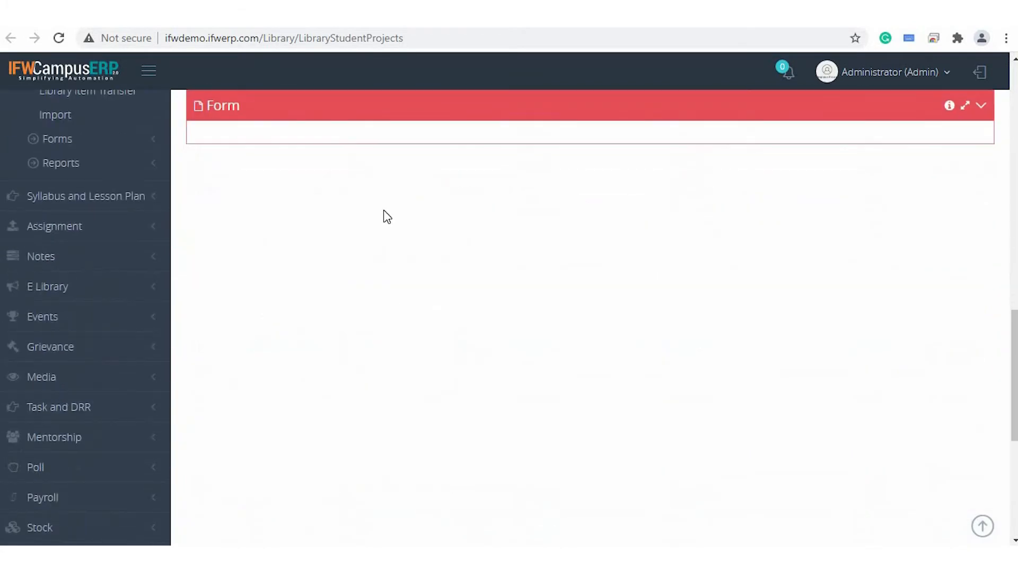
{"action": "scroll", "coordinate": [384, 210], "scroll_direction": "down", "scroll_amount": 1}
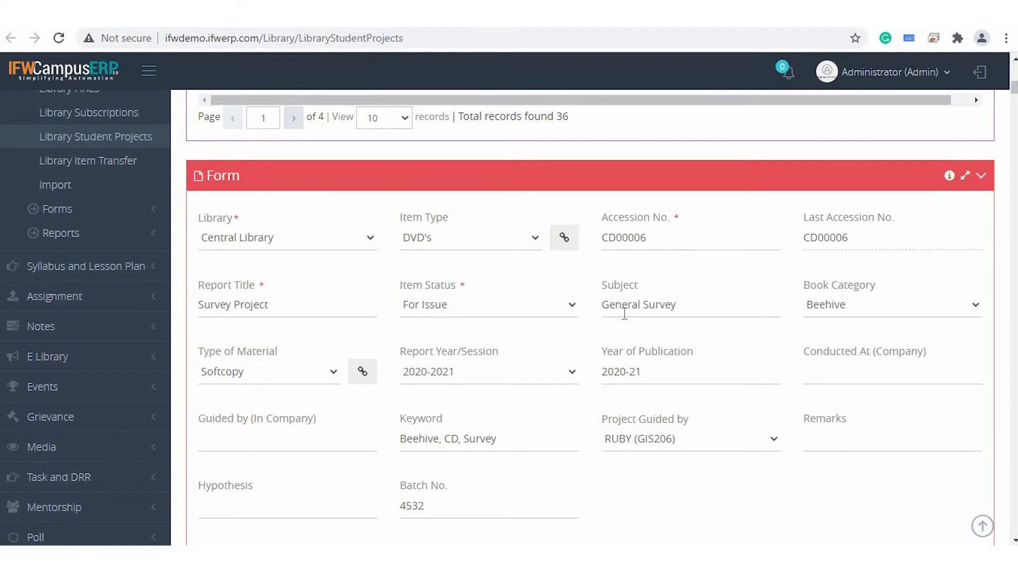
Examine the Survey Project record's report title, item status options and subject, keeping For Issue selected.
{"action": "left_click", "coordinate": [324, 303]}
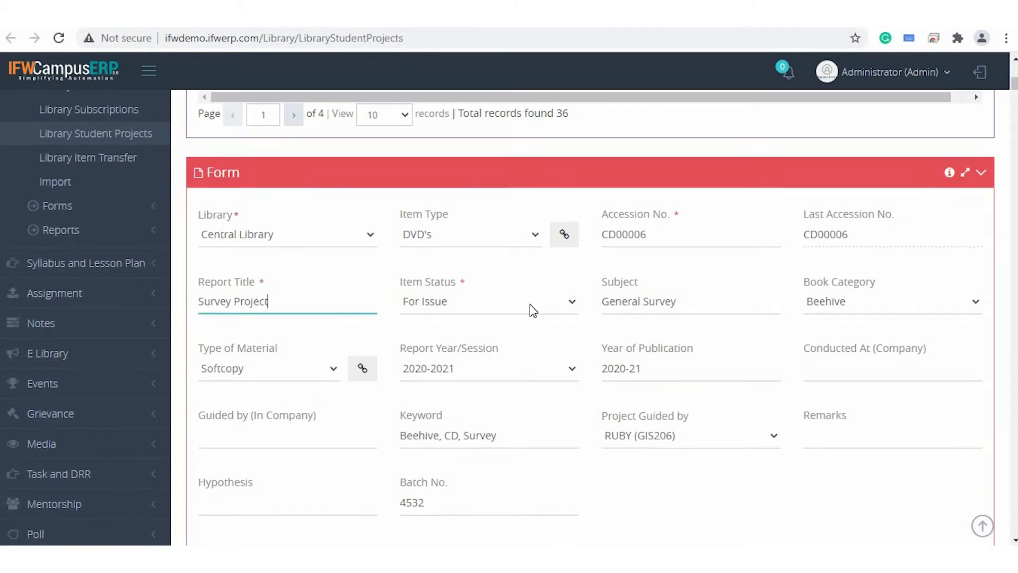
{"action": "left_click", "coordinate": [530, 303]}
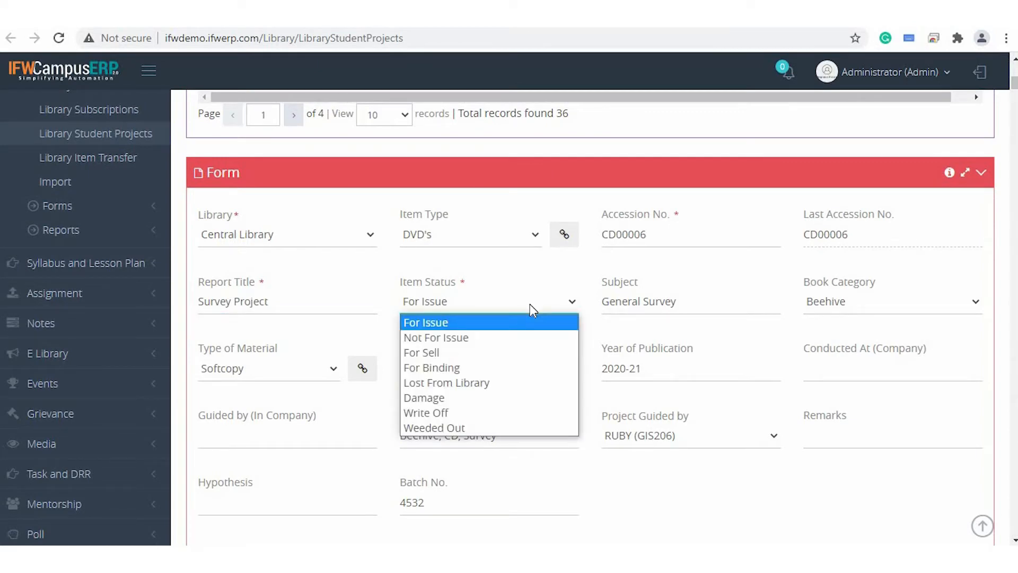
{"action": "left_click", "coordinate": [529, 304]}
{"action": "left_click", "coordinate": [742, 300]}
{"action": "scroll", "coordinate": [710, 353], "scroll_direction": "down", "scroll_amount": 1}
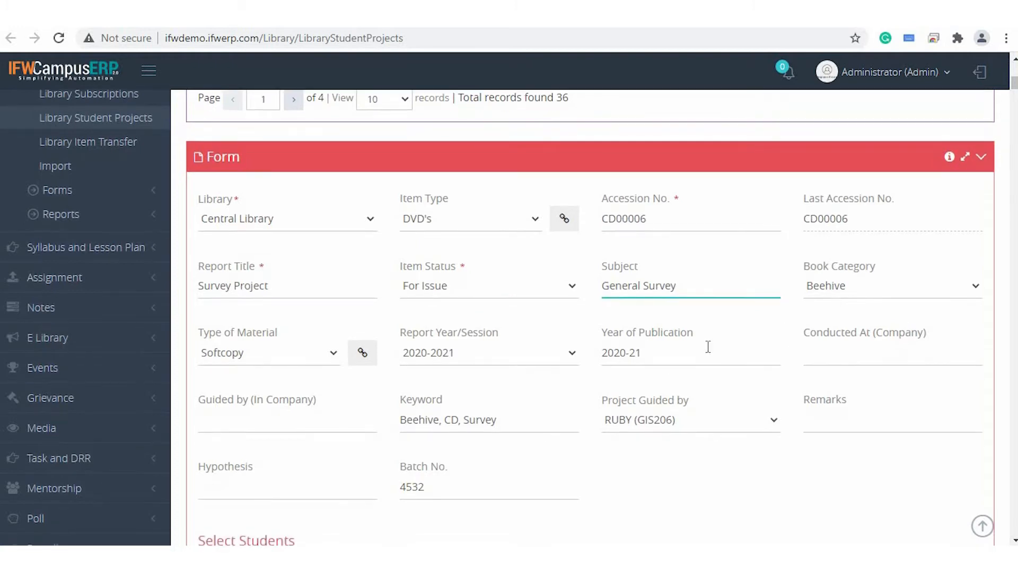
{"action": "scroll", "coordinate": [708, 347], "scroll_direction": "down", "scroll_amount": 3}
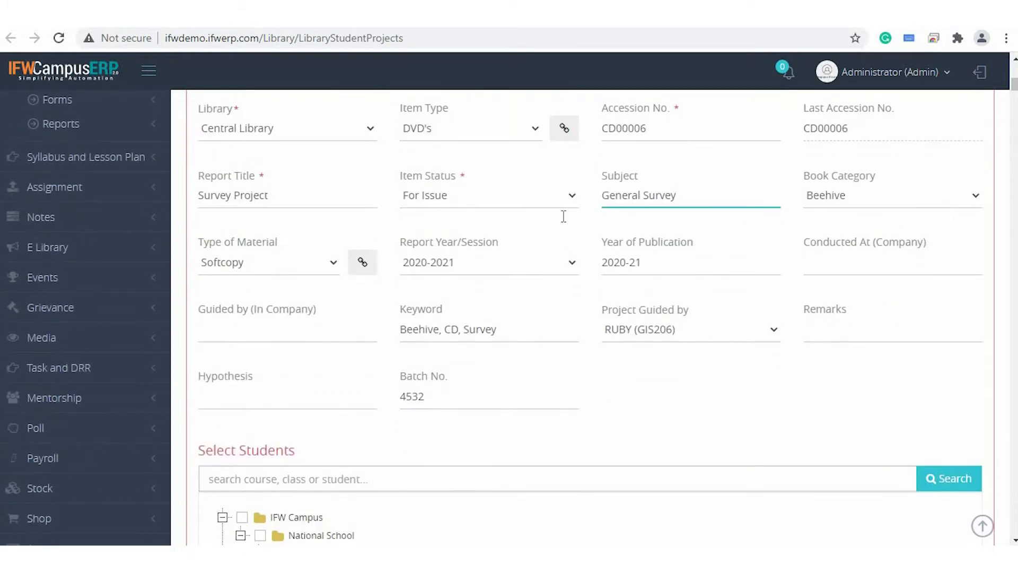
Examine the record's type of material, keywords and project guide options, keeping the current selections.
{"action": "left_click", "coordinate": [268, 269]}
{"action": "left_click", "coordinate": [268, 269]}
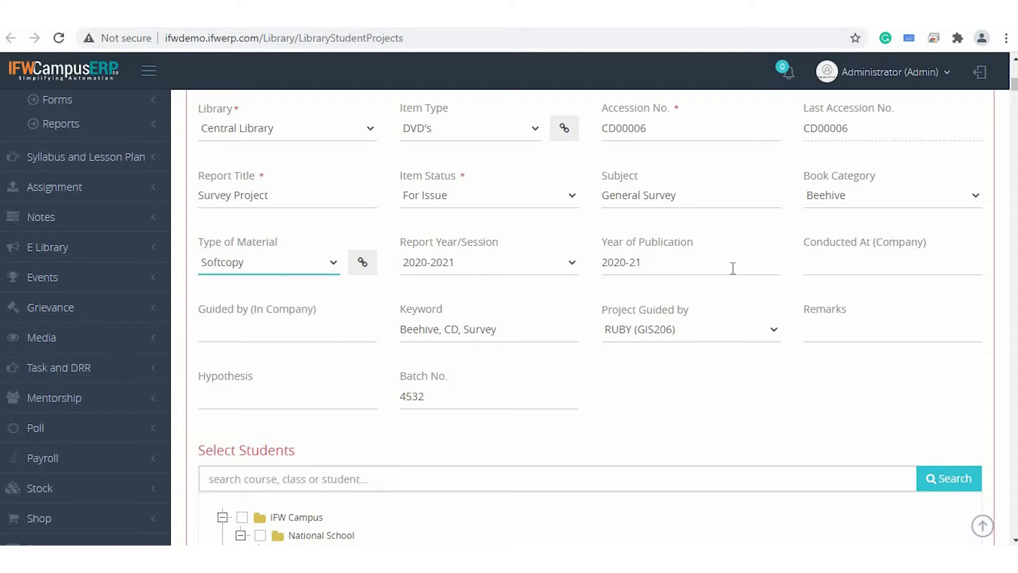
{"action": "left_click", "coordinate": [525, 333]}
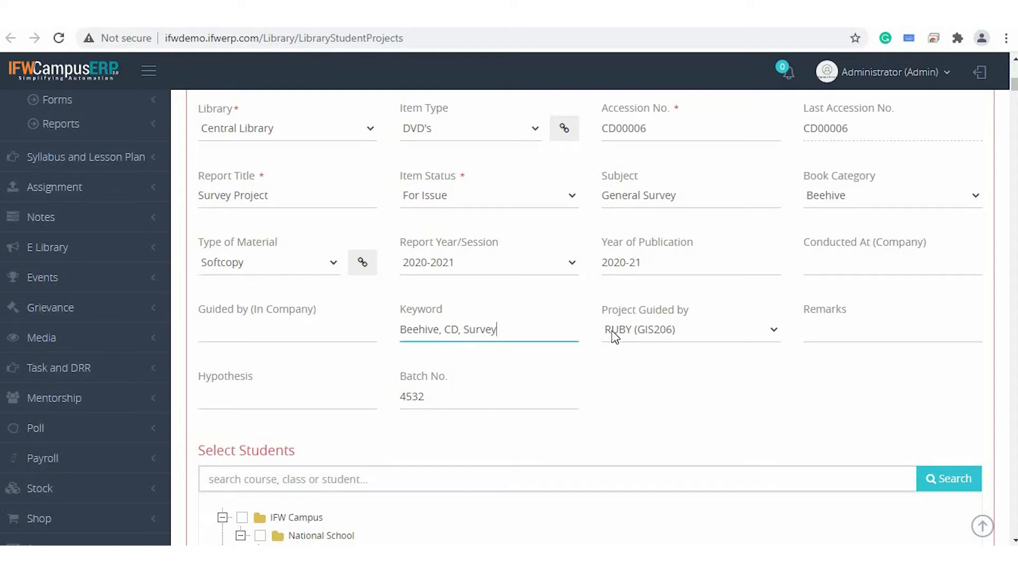
{"action": "left_click", "coordinate": [749, 342]}
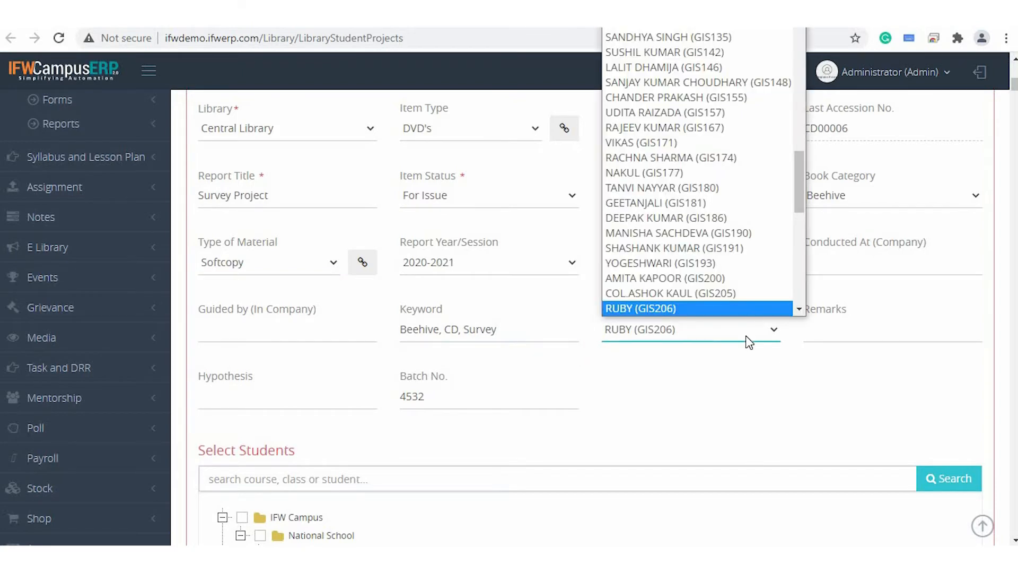
{"action": "left_click", "coordinate": [749, 342]}
Look through the project's student selection tree from National School to the College Of Management courses and the Save option.
{"action": "scroll", "coordinate": [688, 422], "scroll_direction": "down", "scroll_amount": 3}
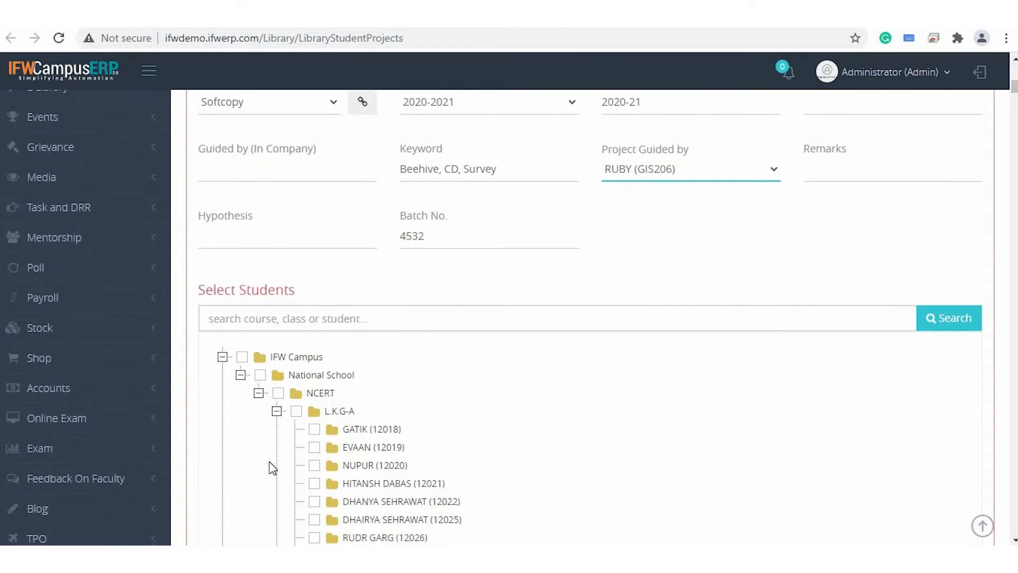
{"action": "scroll", "coordinate": [269, 462], "scroll_direction": "down", "scroll_amount": 3}
{"action": "scroll", "coordinate": [271, 460], "scroll_direction": "up", "scroll_amount": 2}
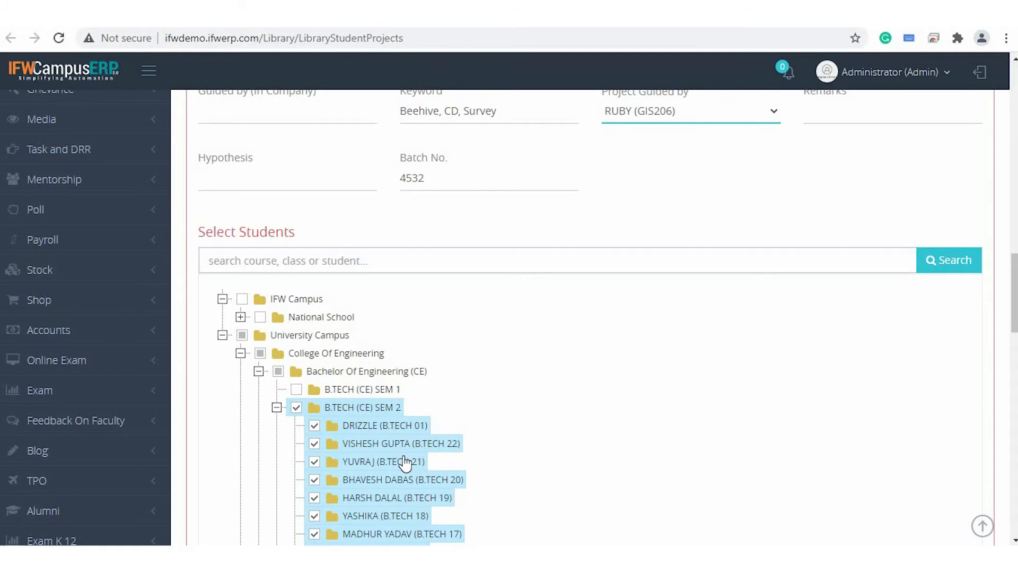
{"action": "scroll", "coordinate": [405, 456], "scroll_direction": "down", "scroll_amount": 3}
{"action": "scroll", "coordinate": [405, 463], "scroll_direction": "down", "scroll_amount": 15}
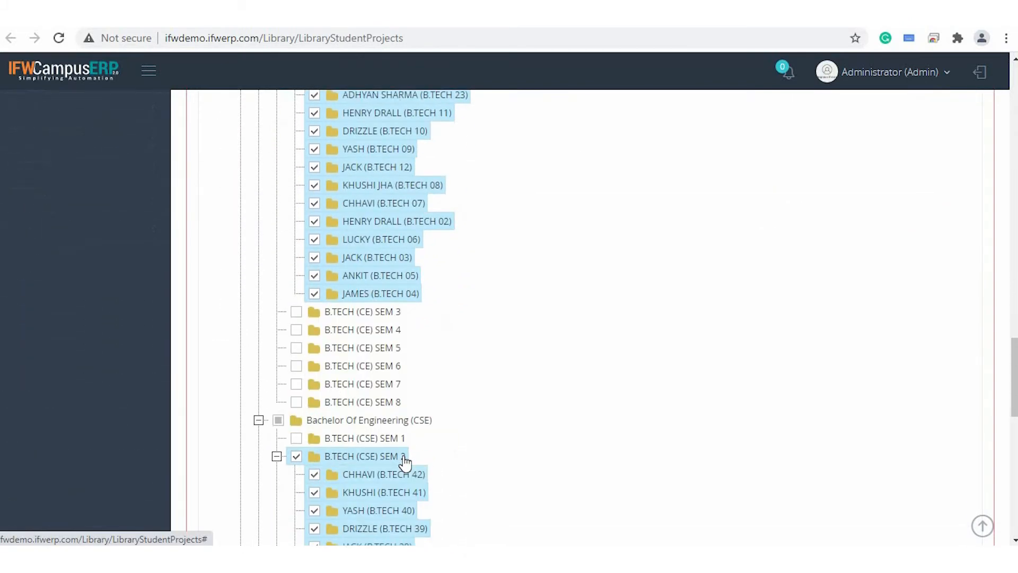
{"action": "scroll", "coordinate": [406, 463], "scroll_direction": "down", "scroll_amount": 2}
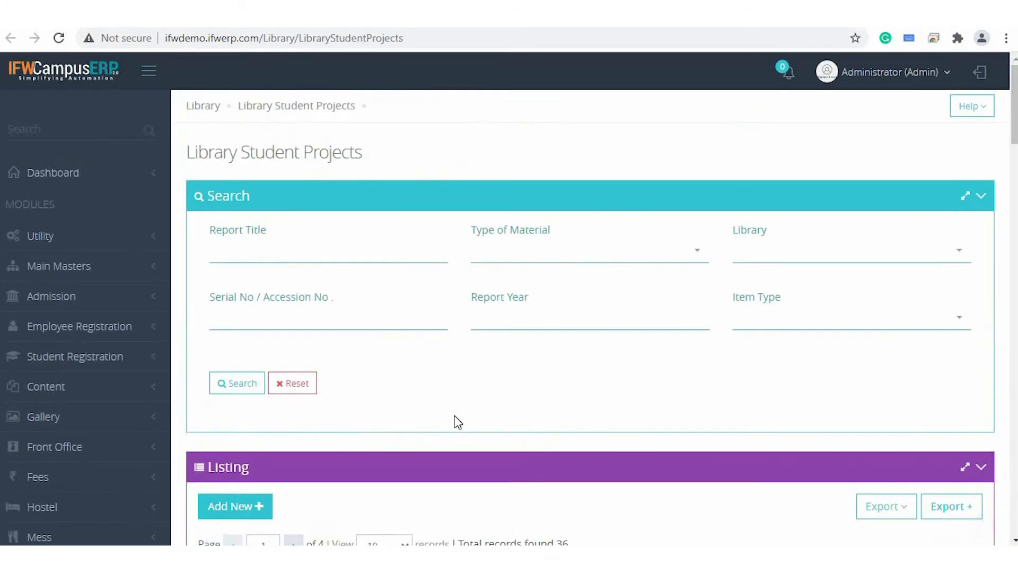
Open the print version of the student projects listing, look through it and close it.
{"action": "scroll", "coordinate": [596, 300], "scroll_direction": "down", "scroll_amount": 8}
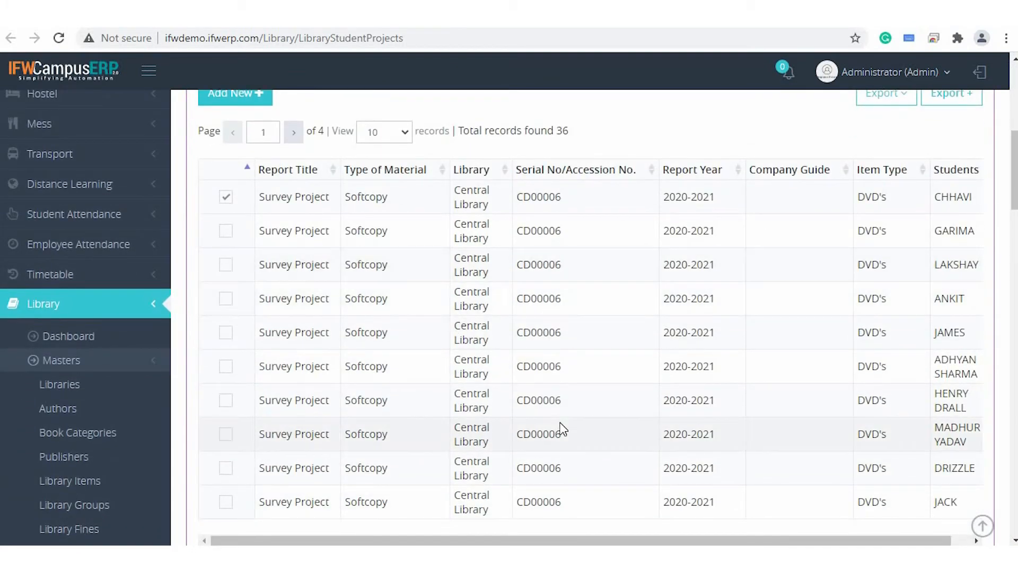
{"action": "scroll", "coordinate": [568, 352], "scroll_direction": "up", "scroll_amount": 5}
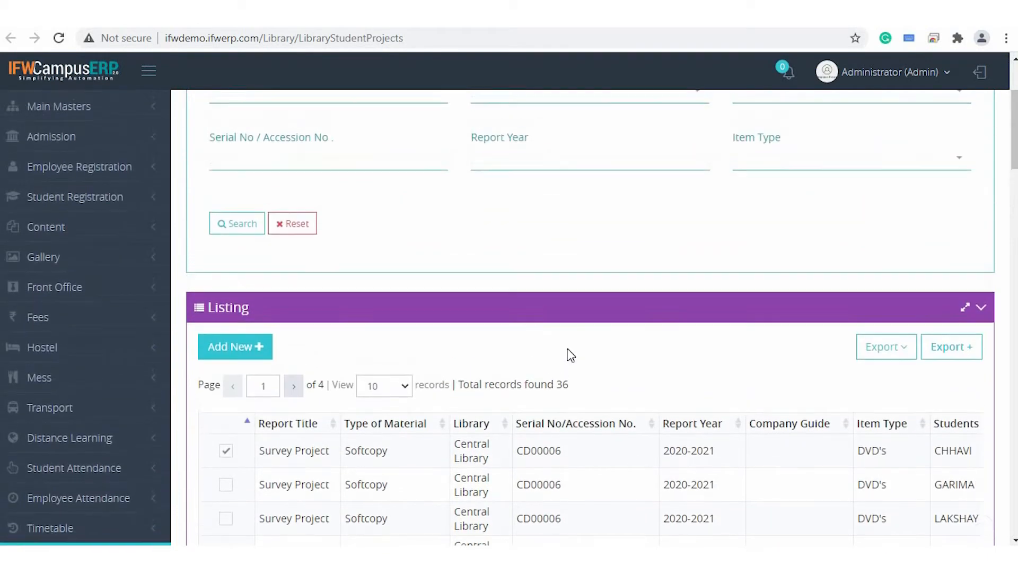
{"action": "scroll", "coordinate": [571, 355], "scroll_direction": "down", "scroll_amount": 3}
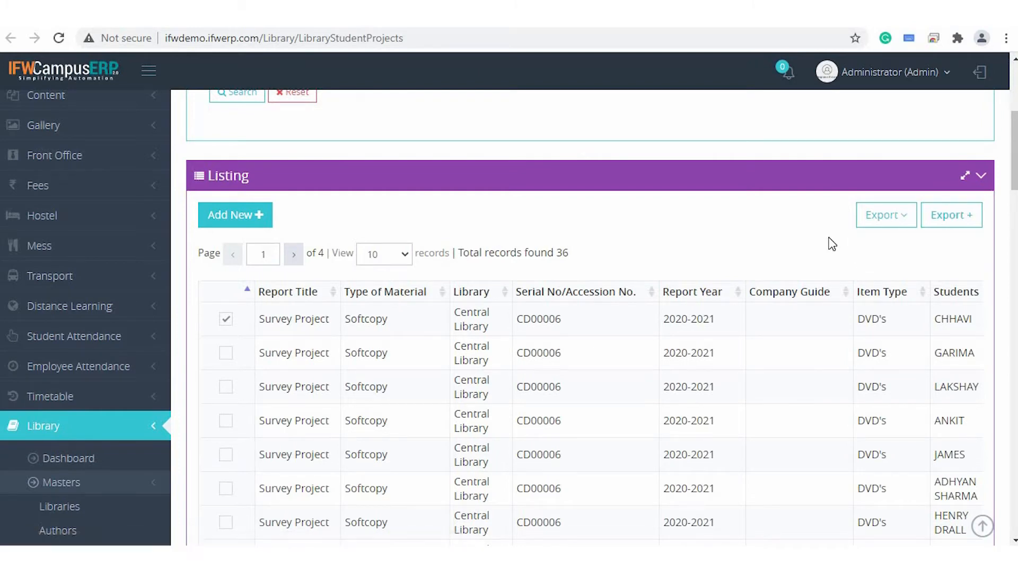
{"action": "key", "text": "alt+e"}
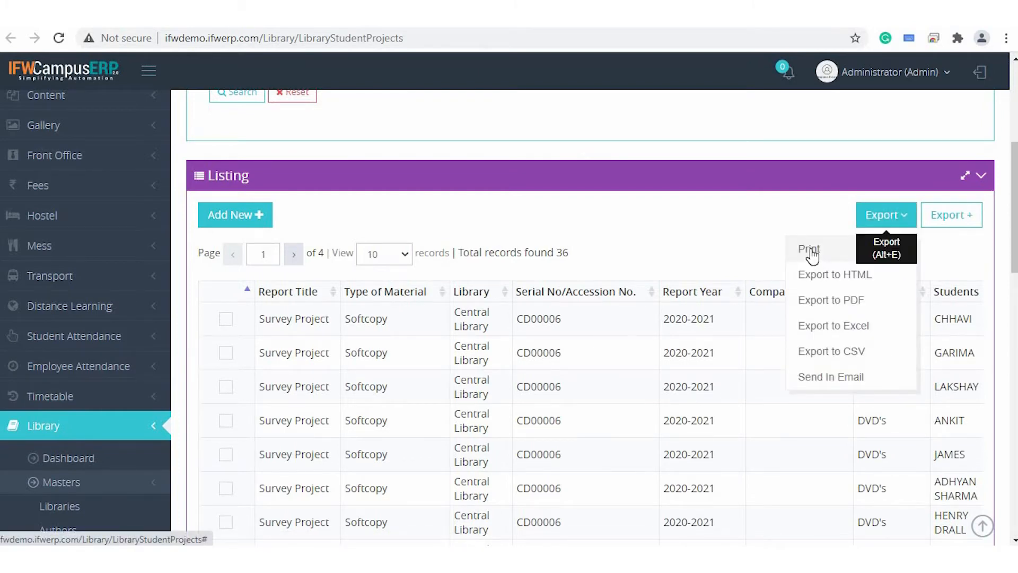
{"action": "left_click", "coordinate": [809, 250]}
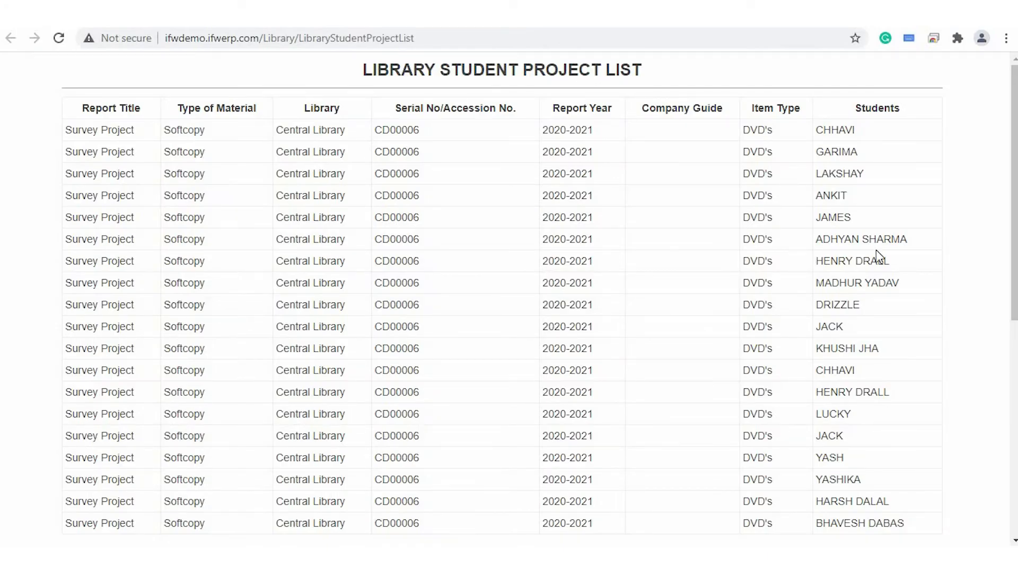
{"action": "scroll", "coordinate": [848, 253], "scroll_direction": "down", "scroll_amount": 2}
{"action": "scroll", "coordinate": [869, 257], "scroll_direction": "up", "scroll_amount": 2}
{"action": "key", "text": "ctrl+w"}
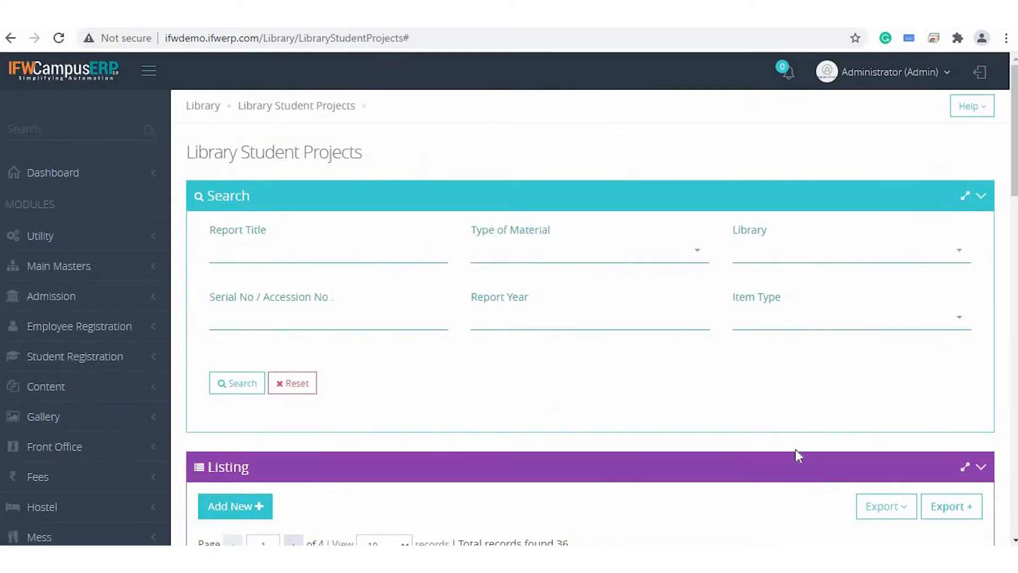
Generate a custom student project report with the Library, Report Year, Item Status, Subject, Item Type and Keywords columns and look through it.
{"action": "scroll", "coordinate": [796, 450], "scroll_direction": "down", "scroll_amount": 5}
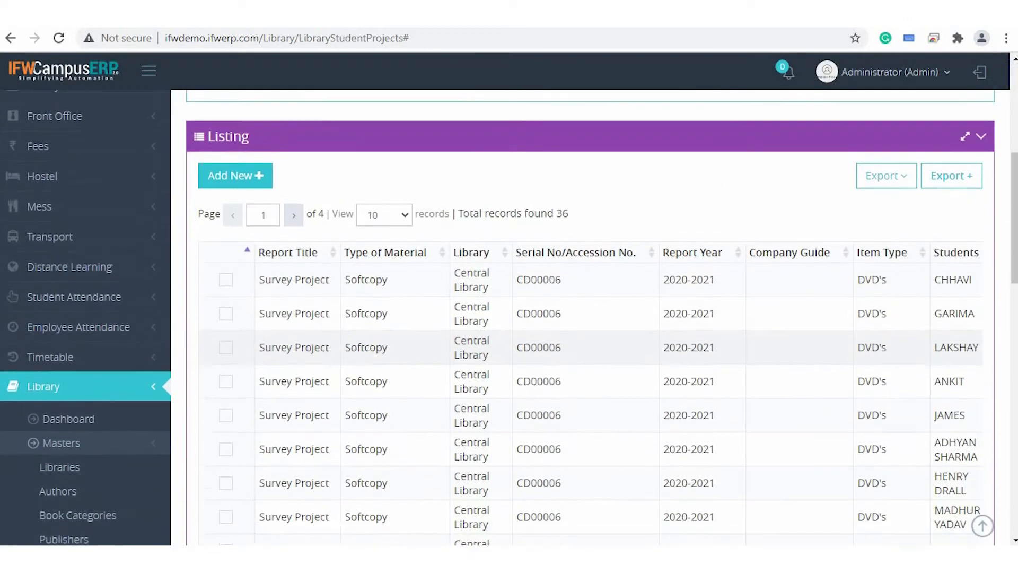
{"action": "left_click", "coordinate": [946, 173]}
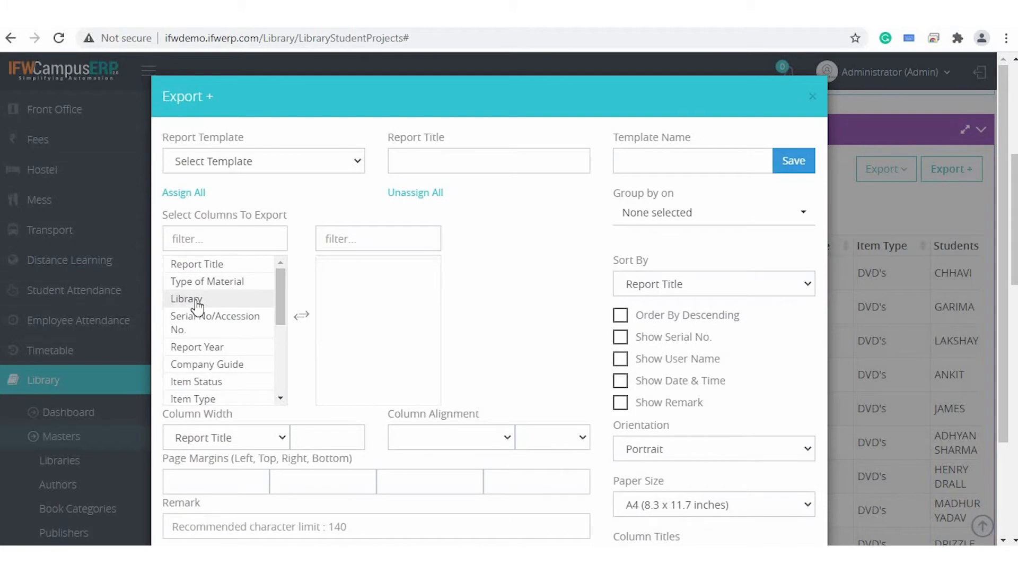
{"action": "left_click", "coordinate": [197, 301]}
{"action": "left_click", "coordinate": [198, 330]}
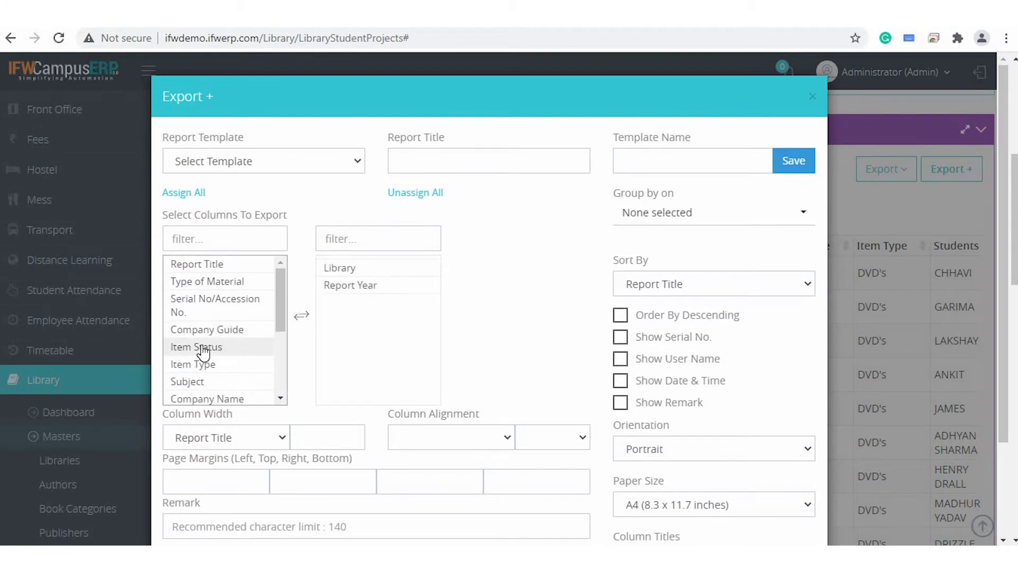
{"action": "left_click", "coordinate": [201, 348]}
{"action": "left_click", "coordinate": [205, 364]}
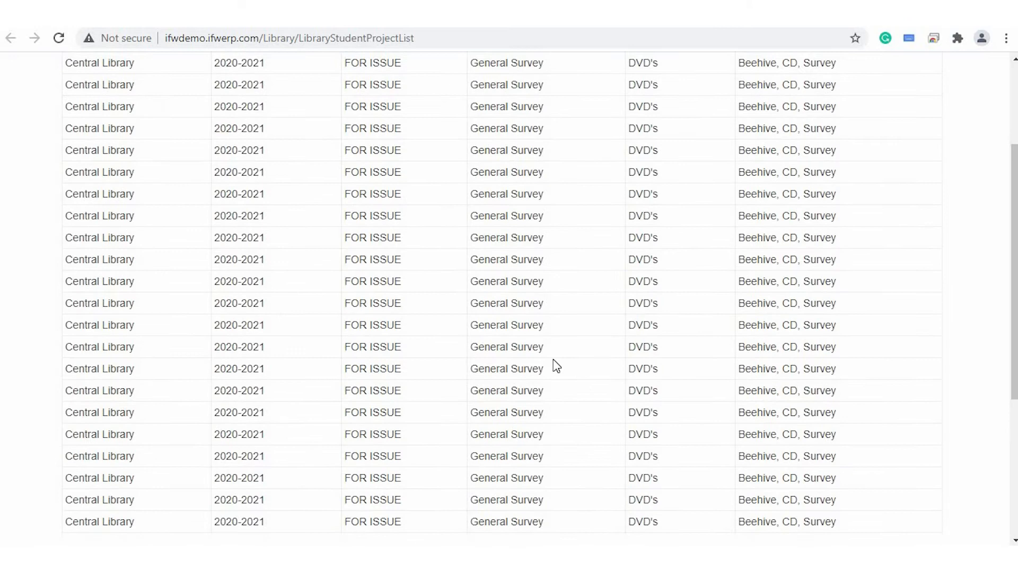
{"action": "scroll", "coordinate": [552, 359], "scroll_direction": "up", "scroll_amount": 2}
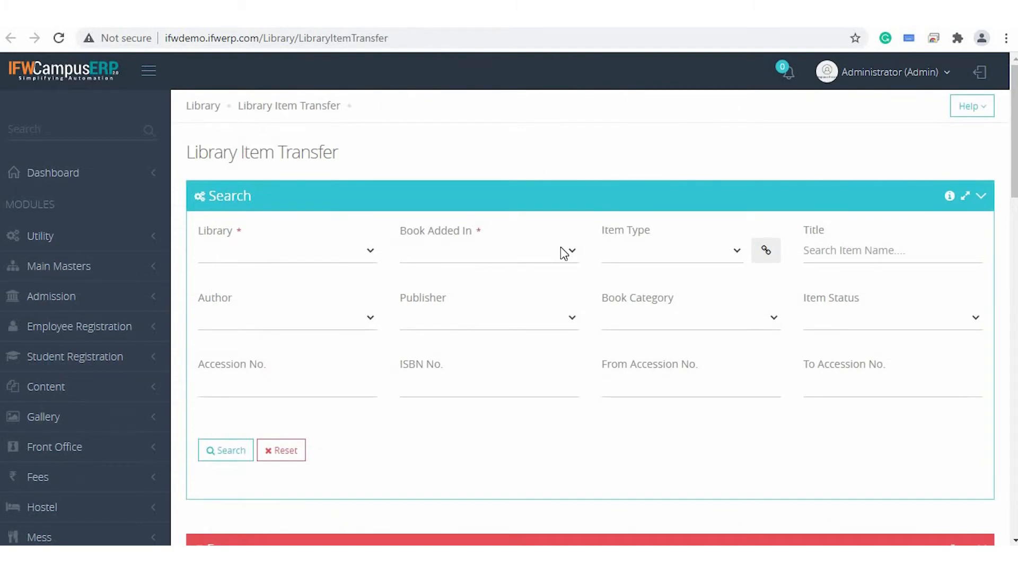
{"action": "scroll", "coordinate": [564, 253], "scroll_direction": "down", "scroll_amount": 1}
{"action": "scroll", "coordinate": [564, 253], "scroll_direction": "up", "scroll_amount": 1}
Set the Library Item Transfer search to Central Library, books added in Library, and item type BOOKS.
{"action": "left_click", "coordinate": [303, 258]}
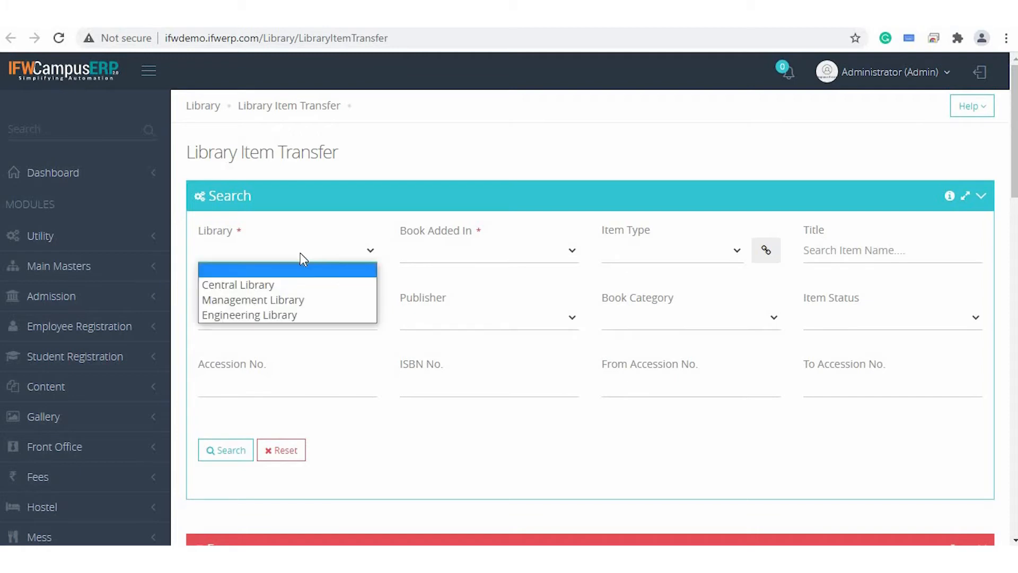
{"action": "left_click", "coordinate": [297, 285]}
{"action": "left_click", "coordinate": [531, 250]}
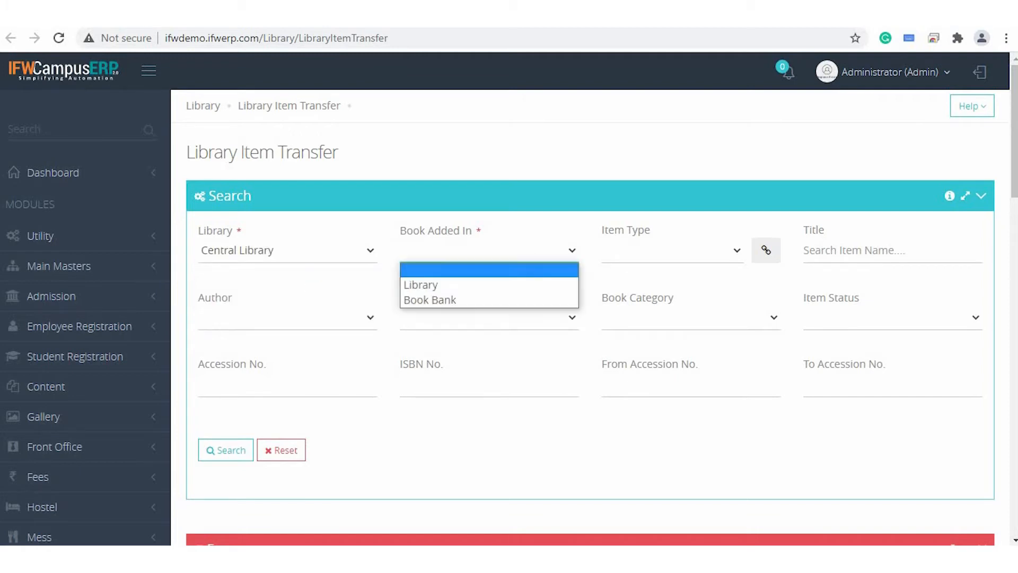
{"action": "key", "text": "Return"}
{"action": "left_click", "coordinate": [724, 262]}
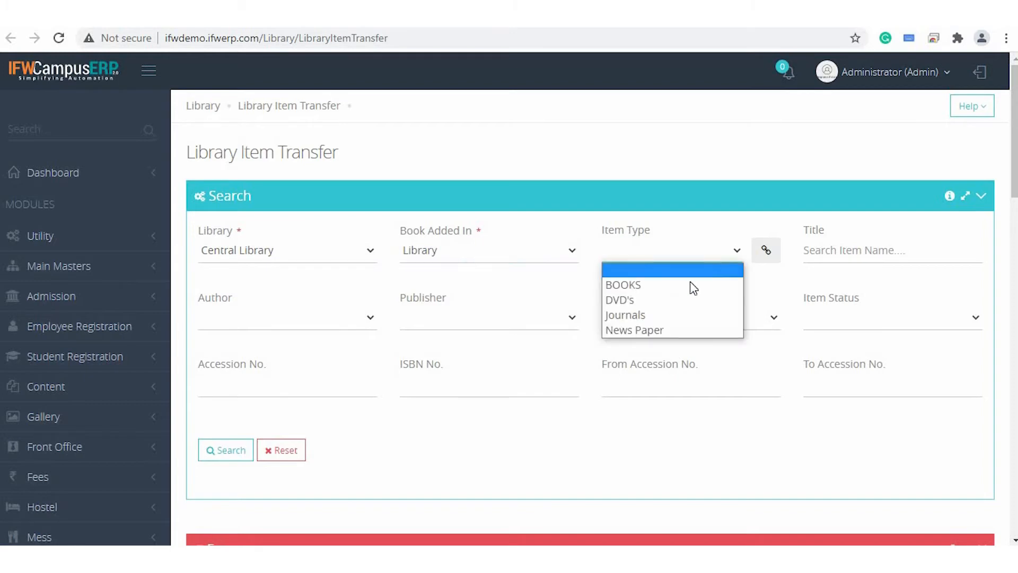
{"action": "left_click", "coordinate": [744, 283]}
Search the Central Library books by the author Blyton and check the From list.
{"action": "left_click", "coordinate": [834, 252]}
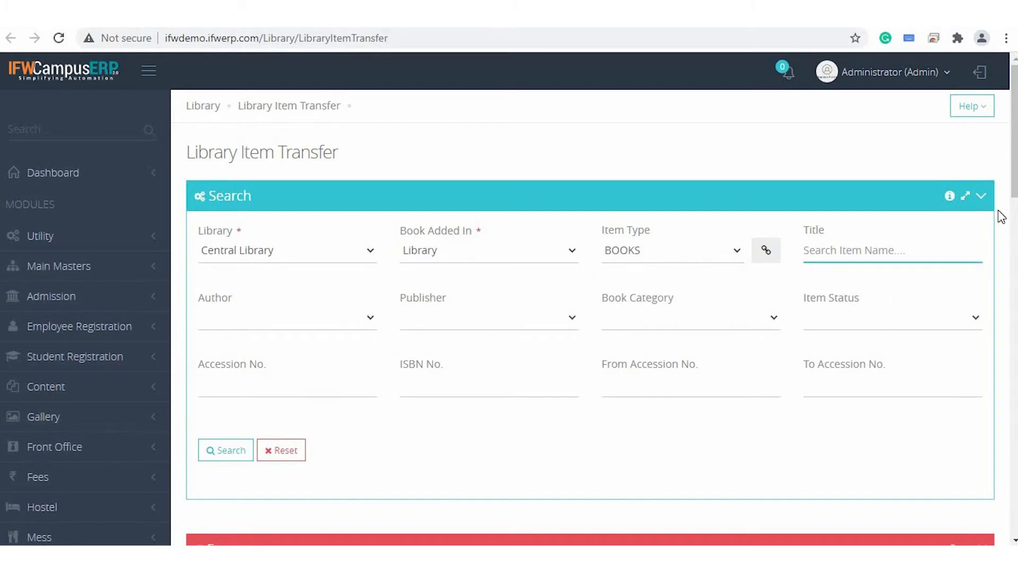
{"action": "left_click", "coordinate": [362, 318]}
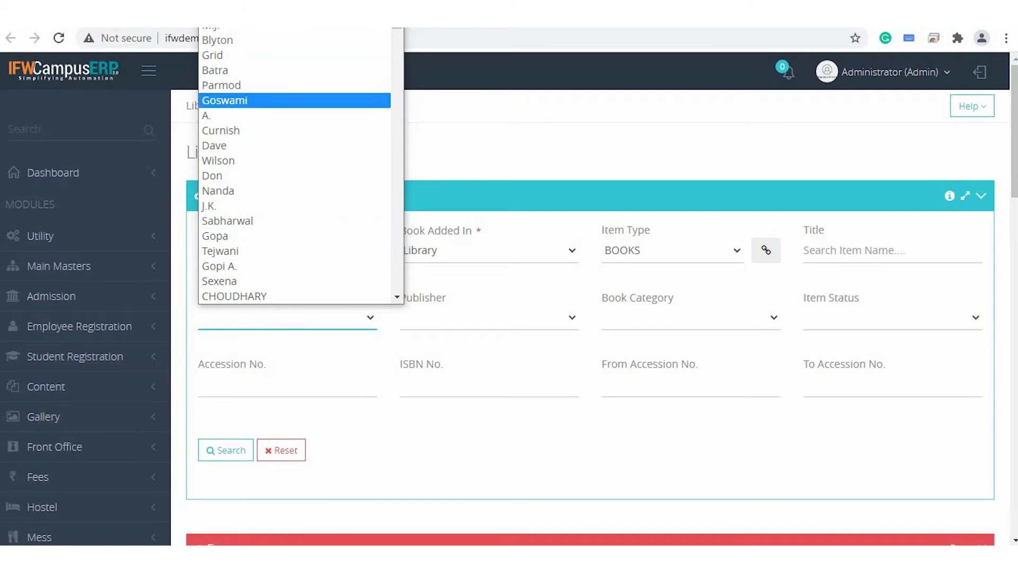
{"action": "left_click", "coordinate": [284, 40]}
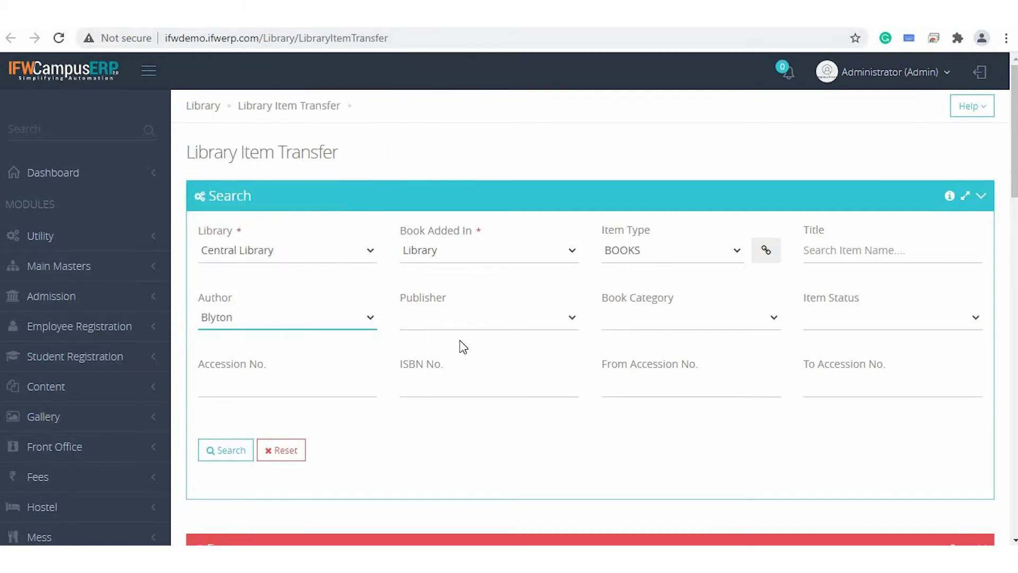
{"action": "scroll", "coordinate": [466, 377], "scroll_direction": "down", "scroll_amount": 2}
{"action": "left_click", "coordinate": [235, 344]}
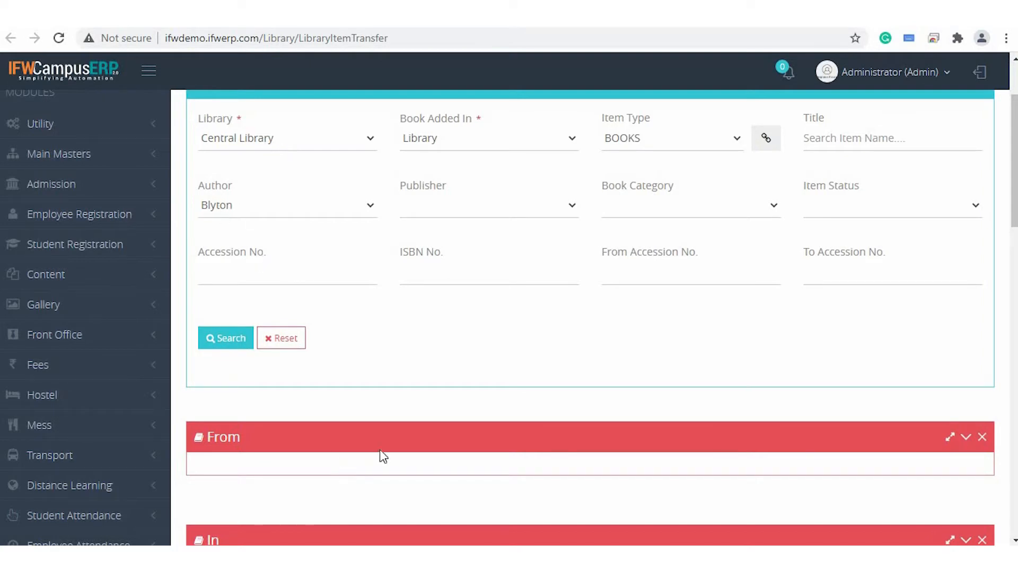
{"action": "scroll", "coordinate": [565, 356], "scroll_direction": "down", "scroll_amount": 1}
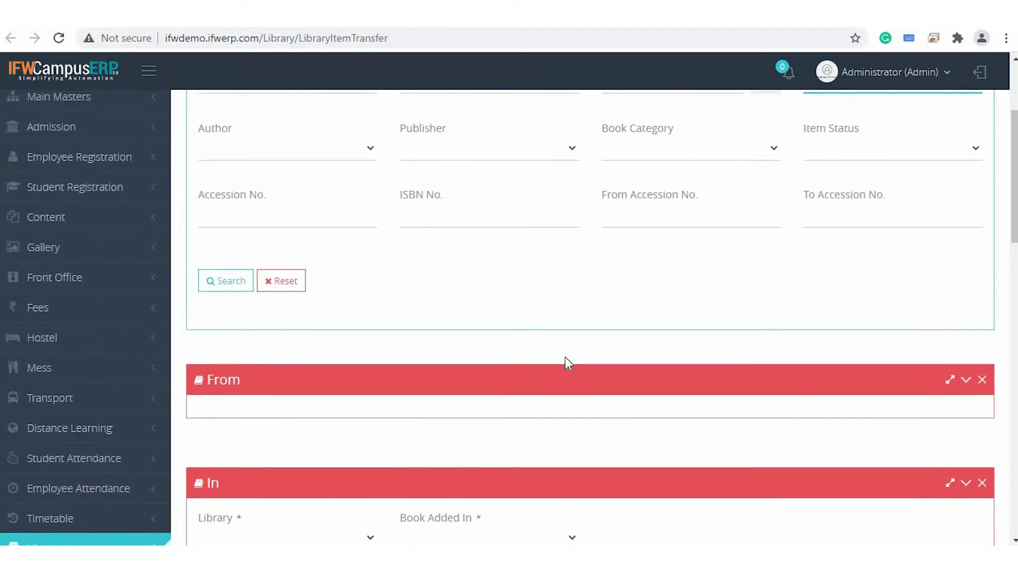
Clear the author filter and search for transferable books with the title mathematics.
{"action": "scroll", "coordinate": [565, 356], "scroll_direction": "up", "scroll_amount": 1}
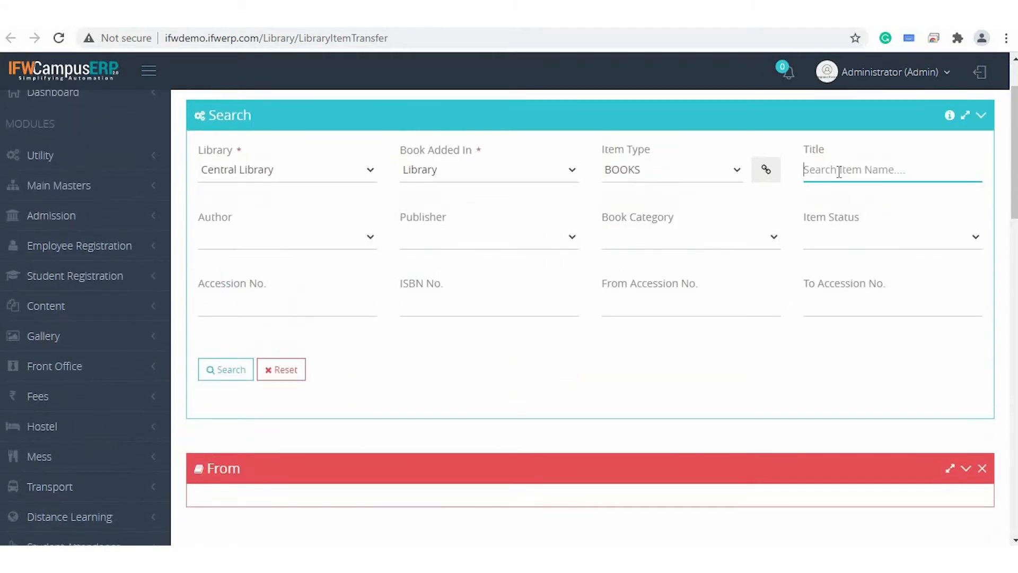
{"action": "type", "text": "mathematics"}
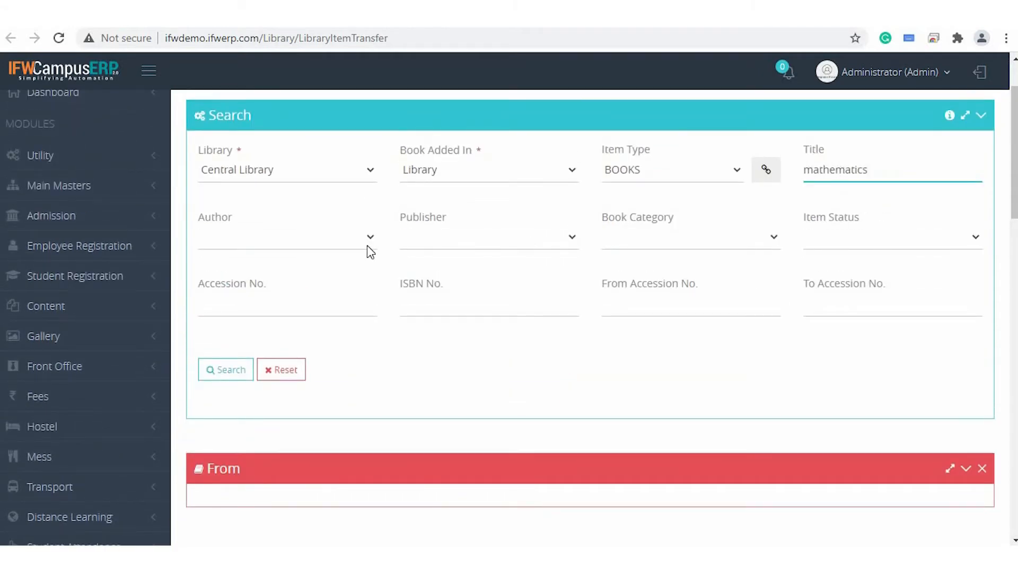
{"action": "left_click", "coordinate": [224, 373]}
{"action": "left_click", "coordinate": [232, 373]}
{"action": "scroll", "coordinate": [469, 355], "scroll_direction": "down", "scroll_amount": 7}
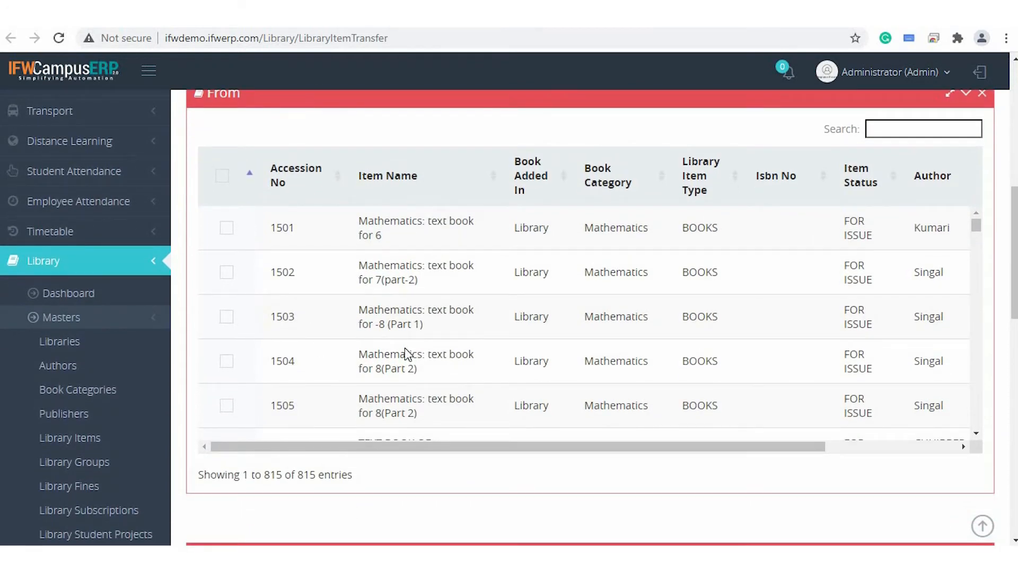
Select composite mathematics 4, composite mathematics 5 and Composite mathematics class 7 in the From list for transfer.
{"action": "scroll", "coordinate": [318, 318], "scroll_direction": "down", "scroll_amount": 10}
{"action": "left_click", "coordinate": [227, 262]}
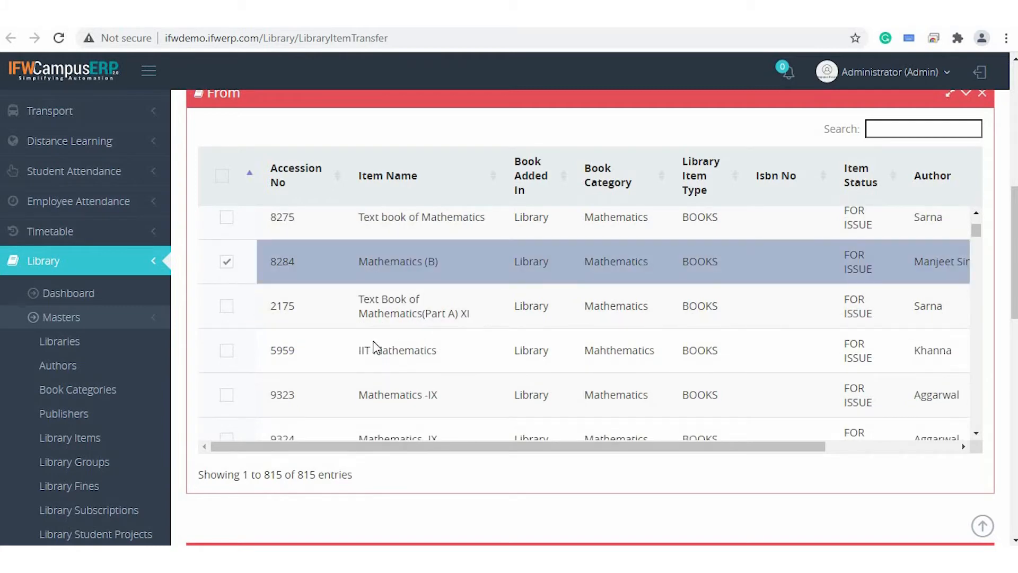
{"action": "scroll", "coordinate": [366, 323], "scroll_direction": "down", "scroll_amount": 2}
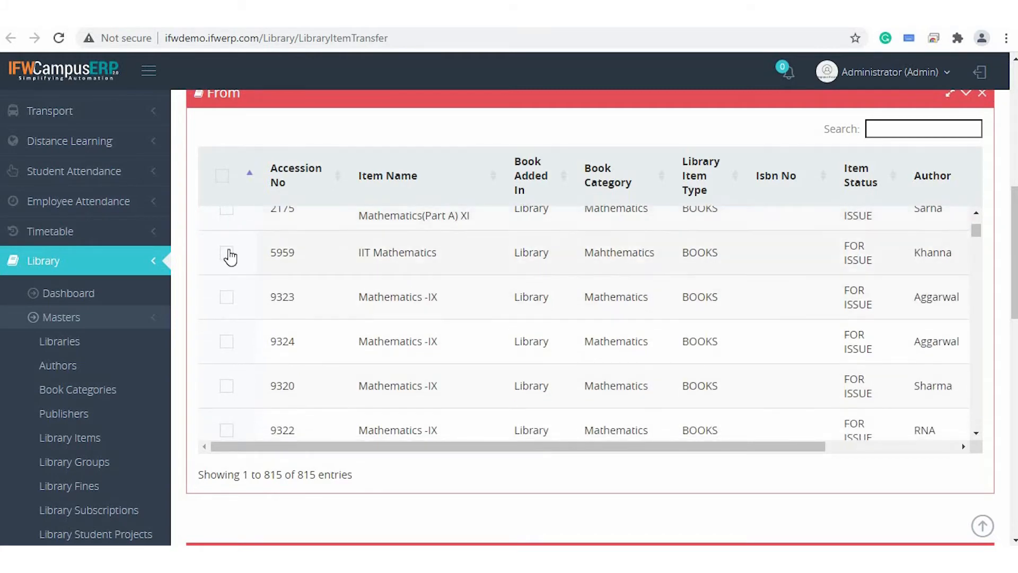
{"action": "left_click", "coordinate": [227, 254]}
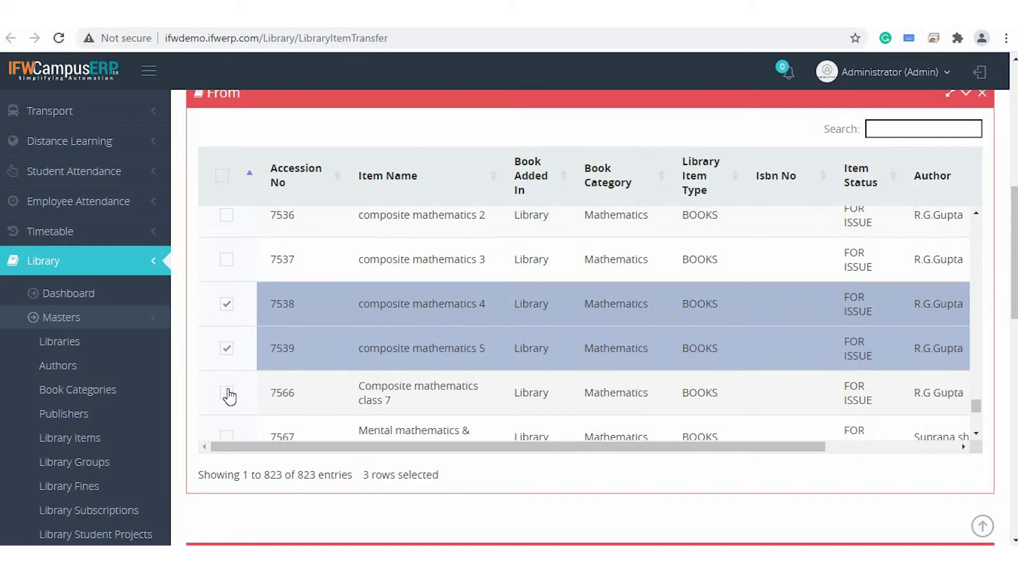
{"action": "left_click", "coordinate": [226, 393]}
Set the transfer destination to Engineering Library with books added in Library, and review the source and destination settings.
{"action": "scroll", "coordinate": [291, 412], "scroll_direction": "down", "scroll_amount": 2}
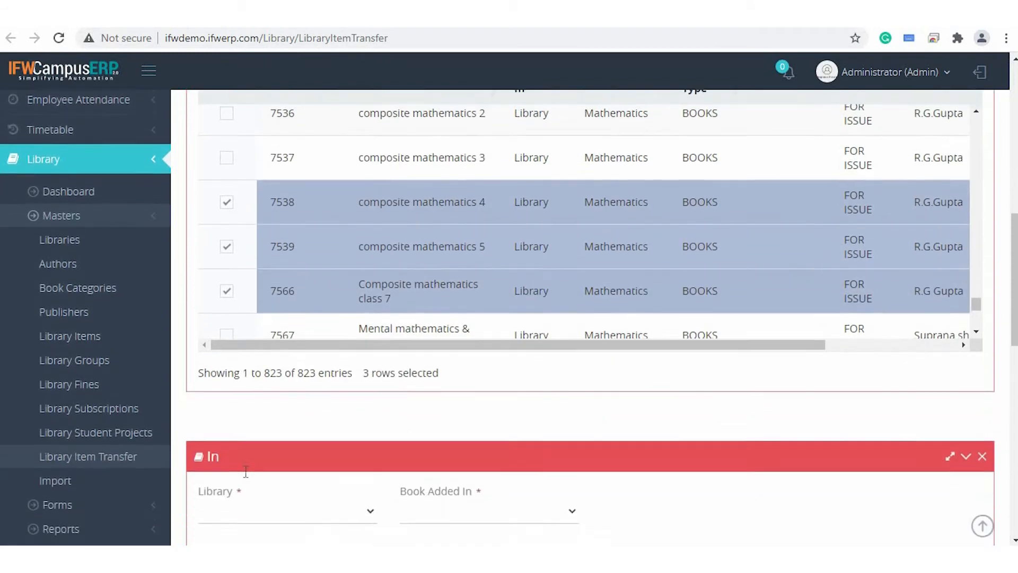
{"action": "scroll", "coordinate": [297, 406], "scroll_direction": "down", "scroll_amount": 3}
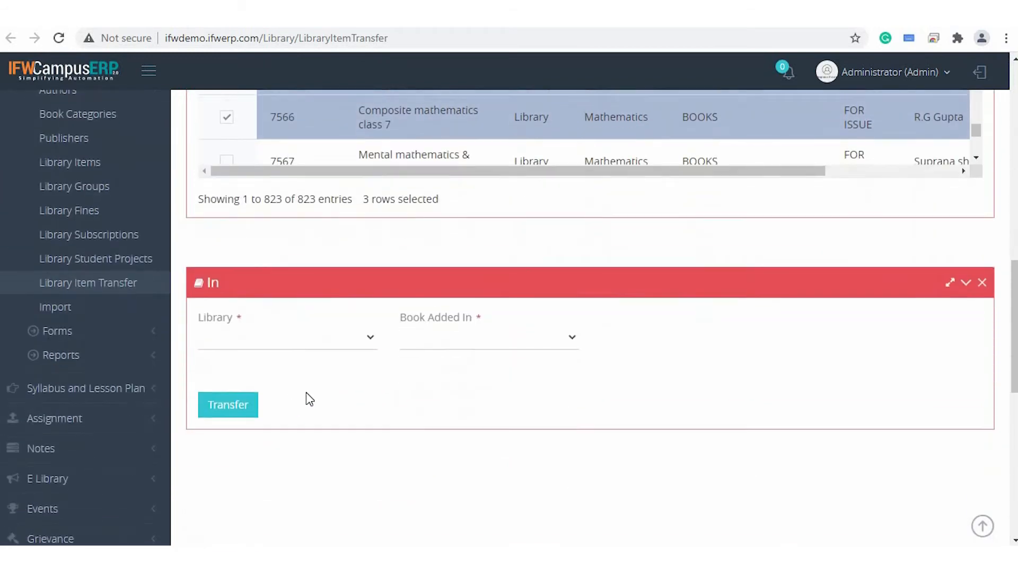
{"action": "left_click", "coordinate": [305, 334]}
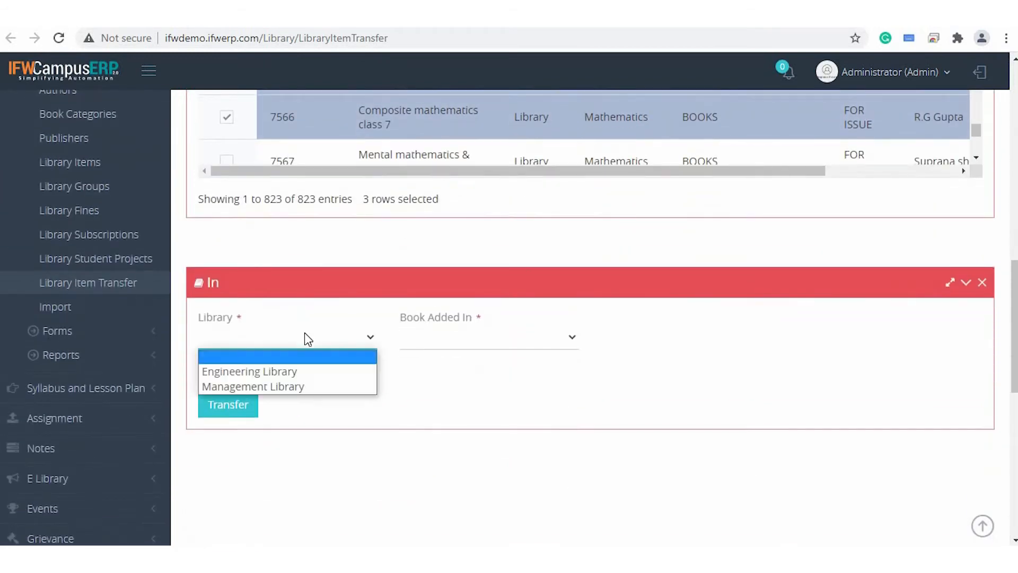
{"action": "left_click", "coordinate": [293, 371]}
{"action": "left_click", "coordinate": [477, 345]}
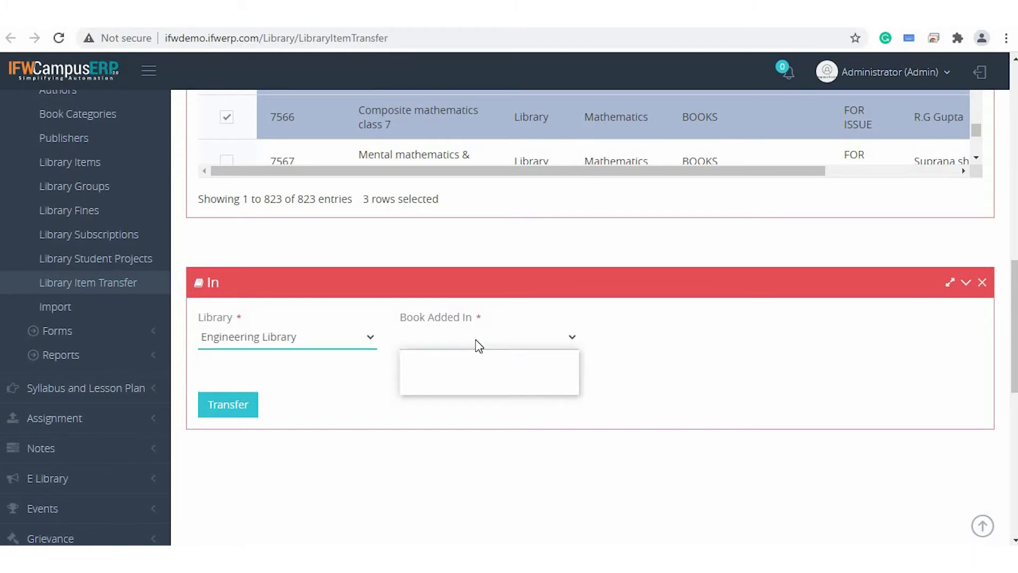
{"action": "left_click", "coordinate": [471, 368]}
{"action": "scroll", "coordinate": [503, 374], "scroll_direction": "down", "scroll_amount": 1}
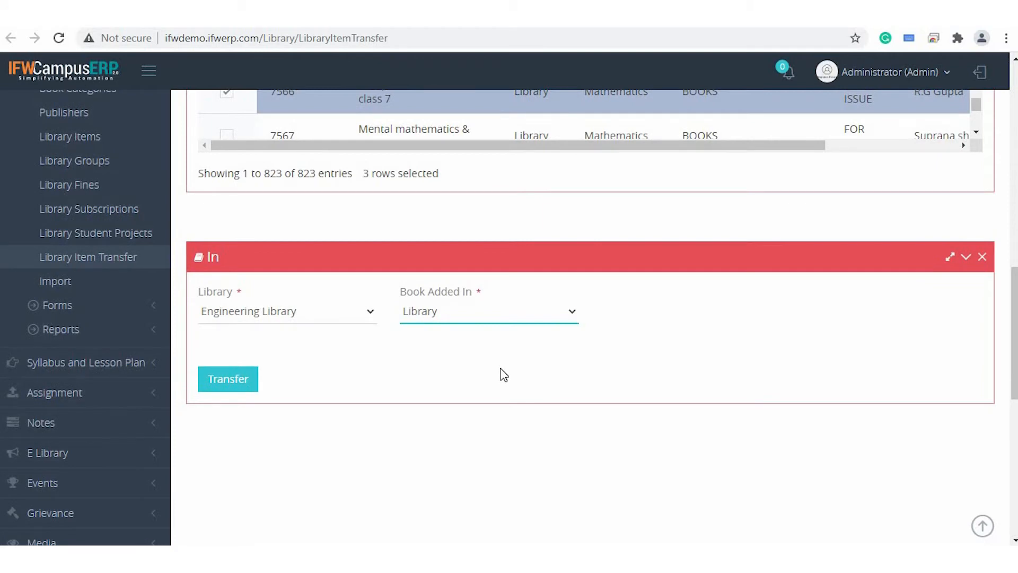
{"action": "scroll", "coordinate": [503, 375], "scroll_direction": "up", "scroll_amount": 10}
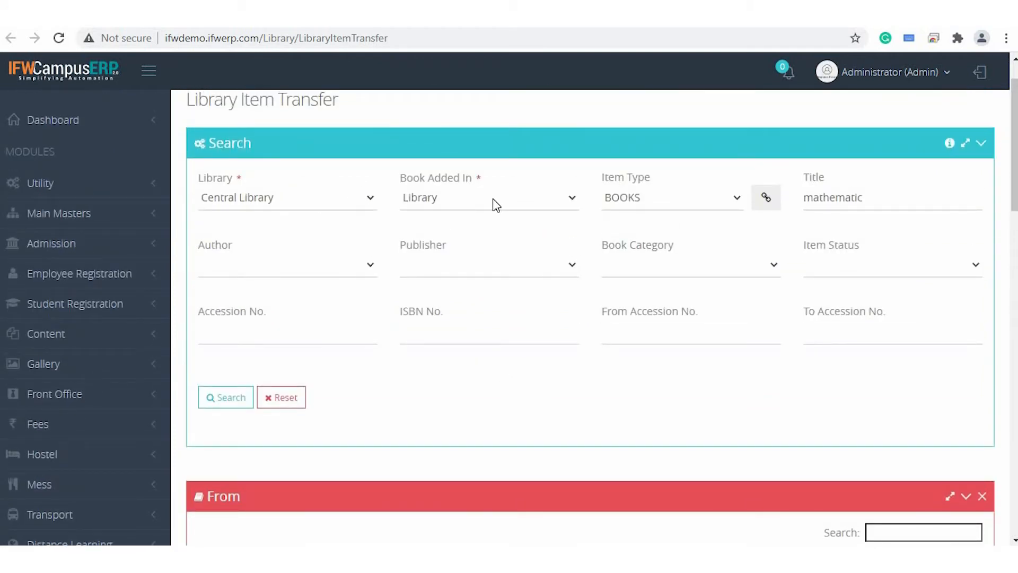
{"action": "scroll", "coordinate": [492, 199], "scroll_direction": "down", "scroll_amount": 10}
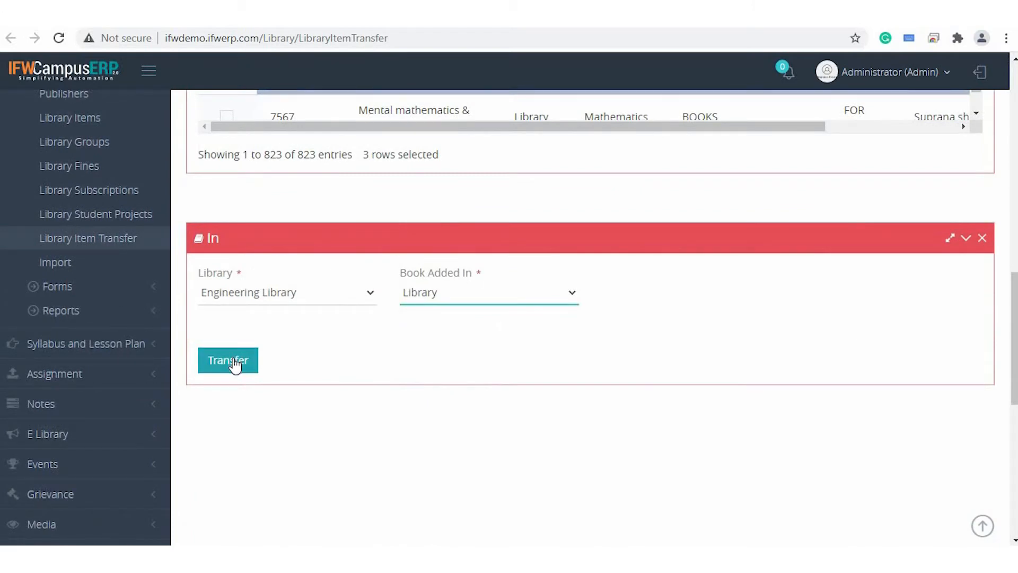
{"action": "scroll", "coordinate": [518, 371], "scroll_direction": "up", "scroll_amount": 10}
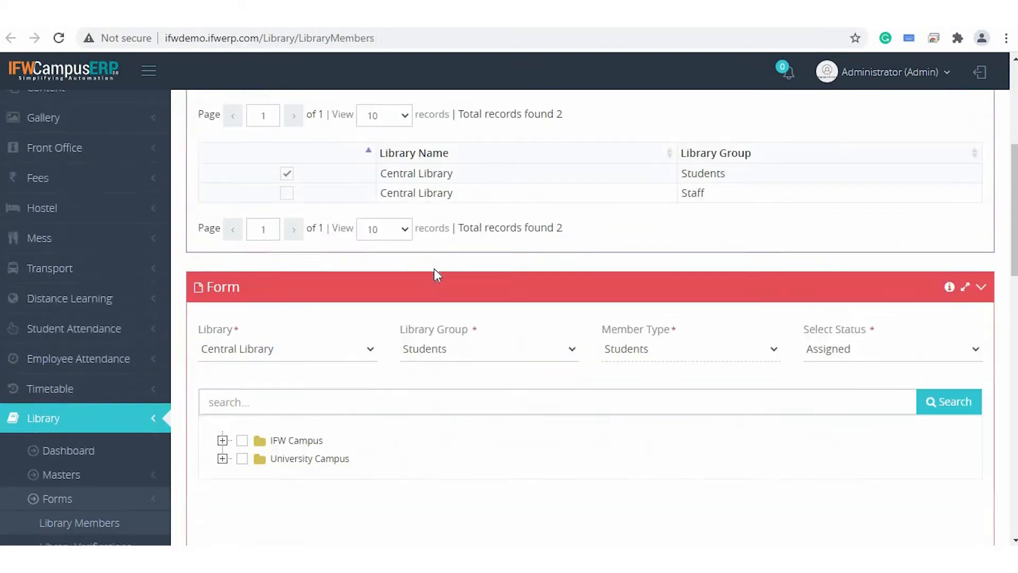
Open the Library Members form and look through its search, listing and member assignment sections.
{"action": "scroll", "coordinate": [434, 269], "scroll_direction": "down", "scroll_amount": 5}
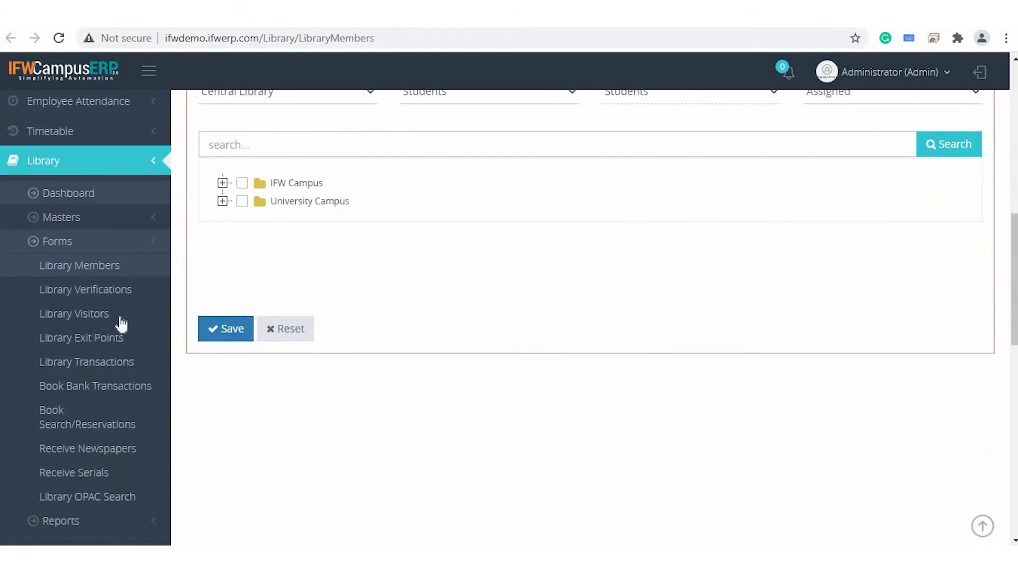
{"action": "scroll", "coordinate": [461, 261], "scroll_direction": "up", "scroll_amount": 5}
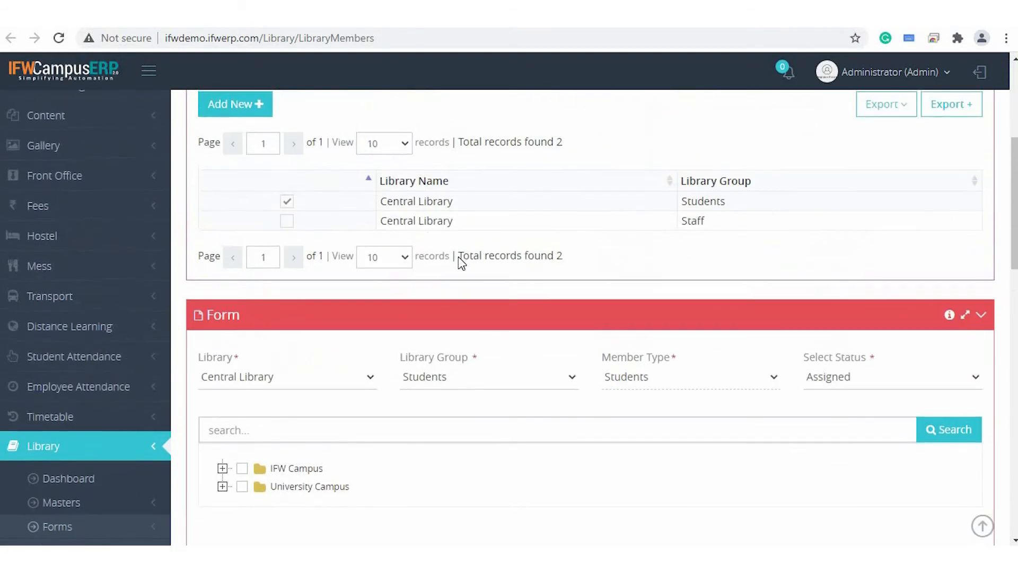
{"action": "scroll", "coordinate": [461, 261], "scroll_direction": "up", "scroll_amount": 5}
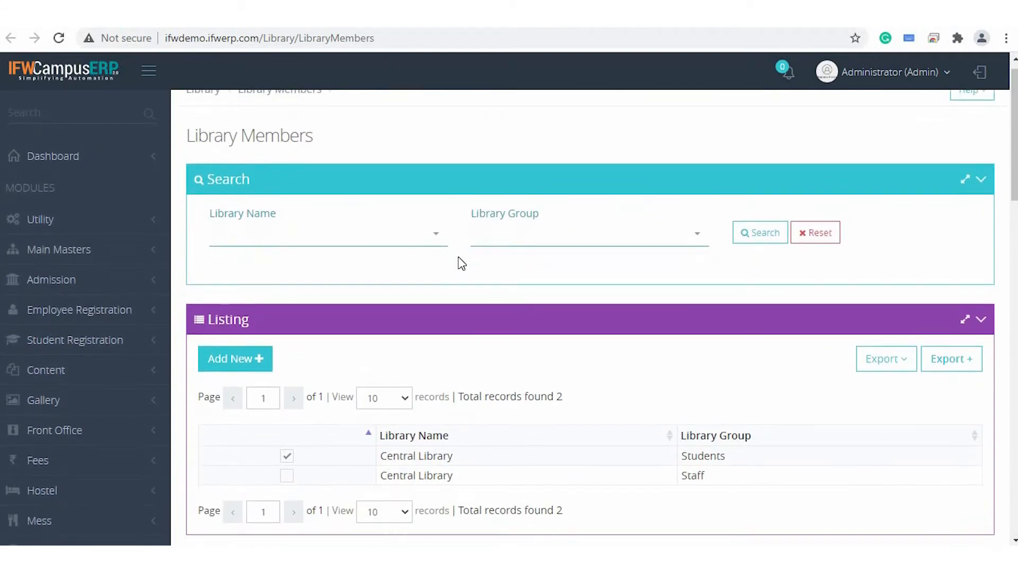
{"action": "scroll", "coordinate": [461, 261], "scroll_direction": "down", "scroll_amount": 2}
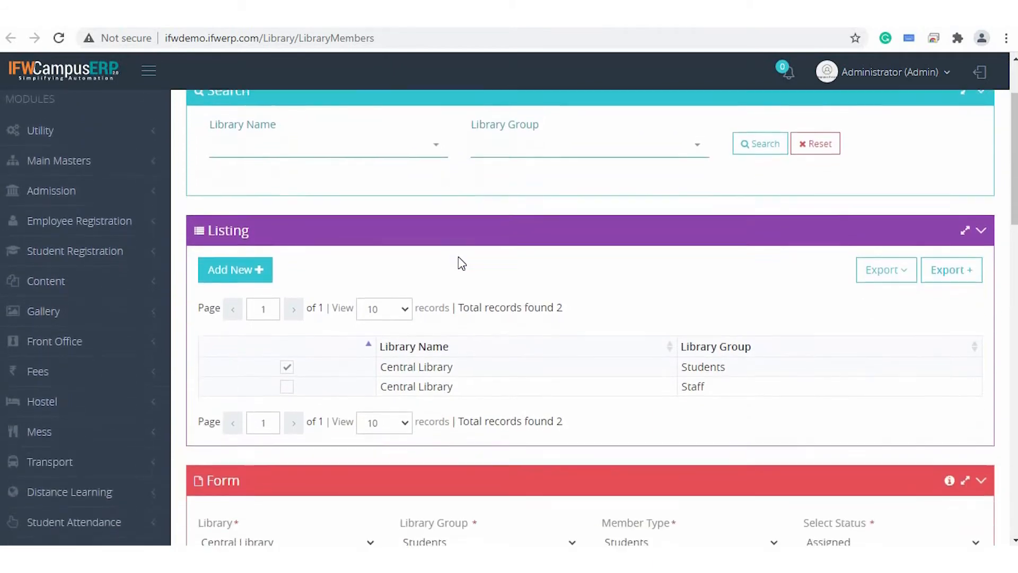
{"action": "scroll", "coordinate": [461, 263], "scroll_direction": "down", "scroll_amount": 1}
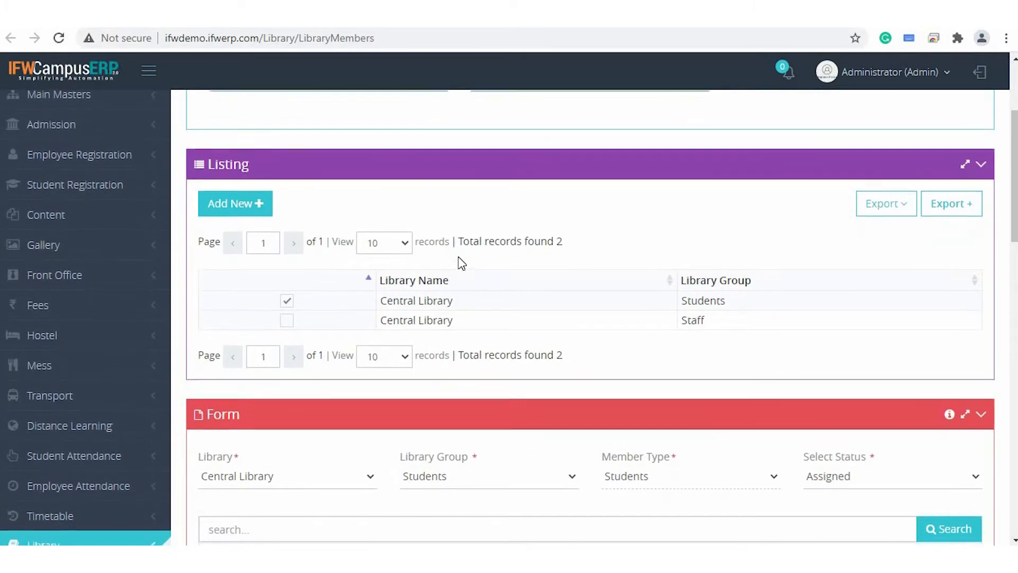
{"action": "scroll", "coordinate": [462, 262], "scroll_direction": "down", "scroll_amount": 1}
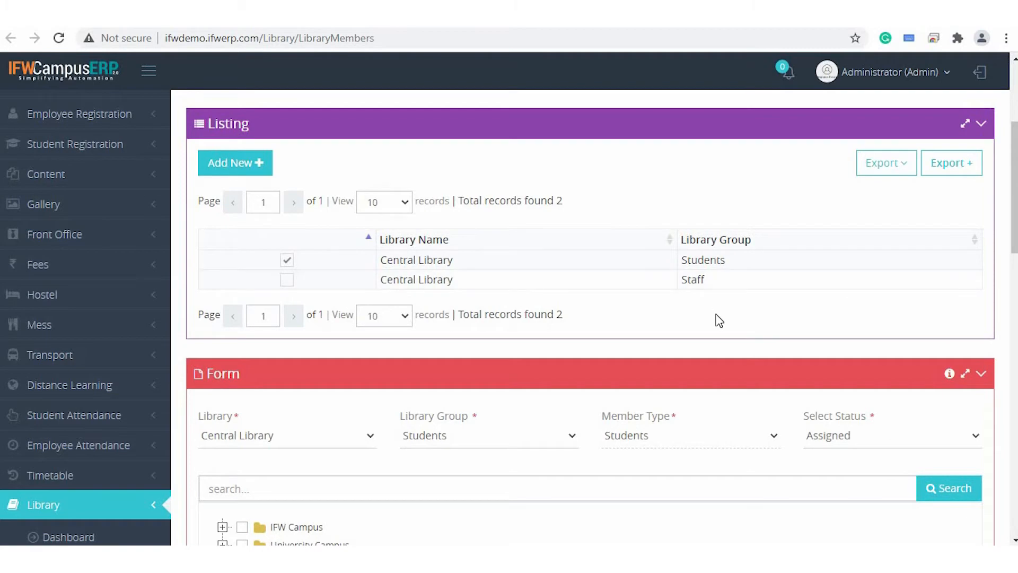
{"action": "scroll", "coordinate": [719, 320], "scroll_direction": "down", "scroll_amount": 5}
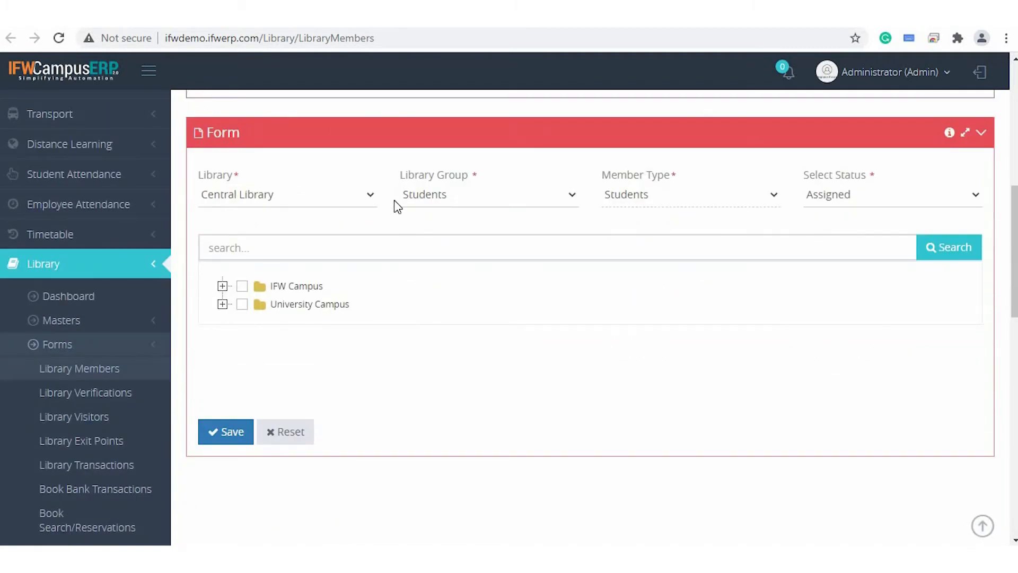
Choose the Students library group, check the available status options, and set the member status to Assigned.
{"action": "left_click", "coordinate": [436, 200]}
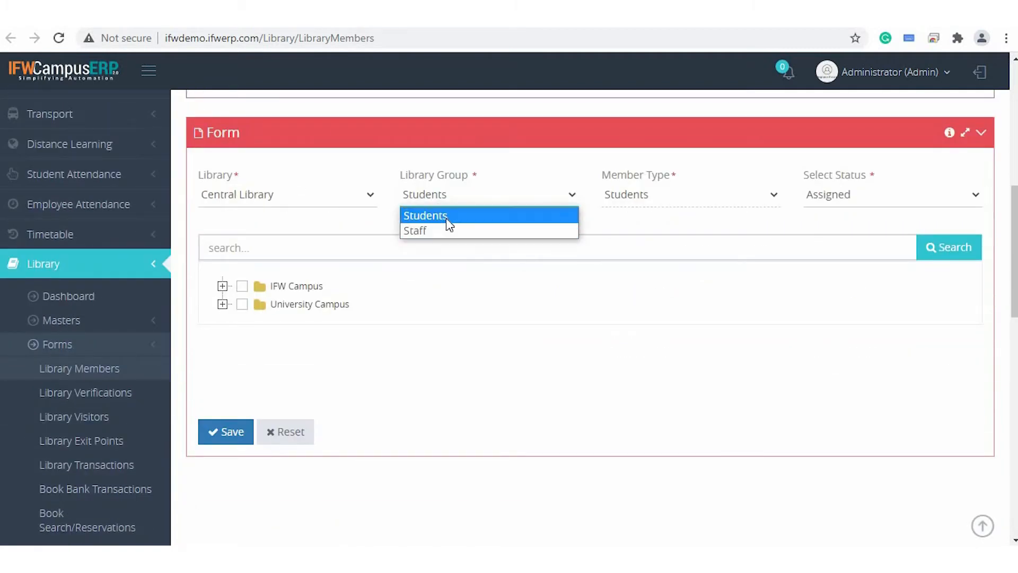
{"action": "left_click", "coordinate": [472, 215]}
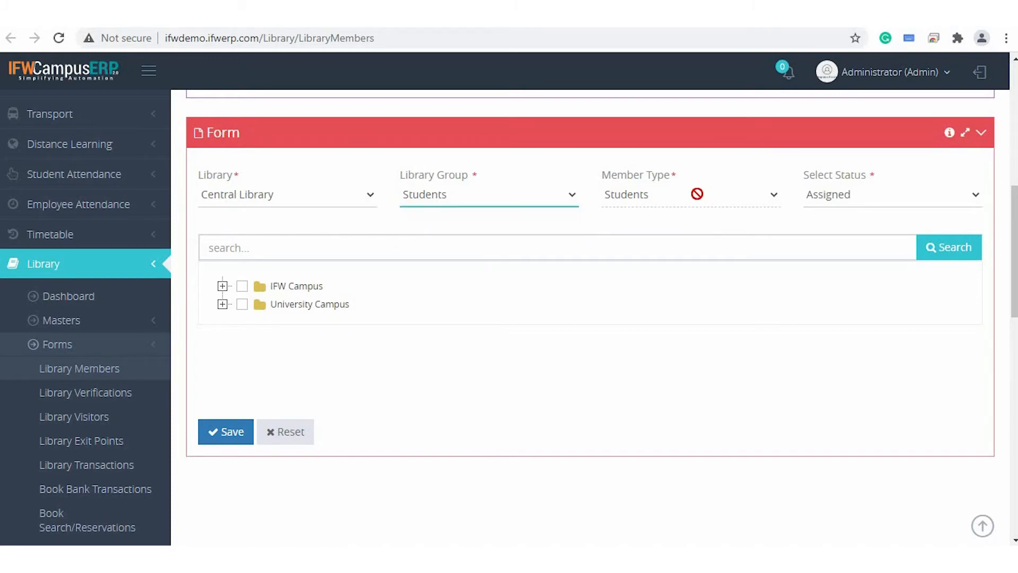
{"action": "left_click", "coordinate": [867, 195]}
{"action": "left_click", "coordinate": [865, 202]}
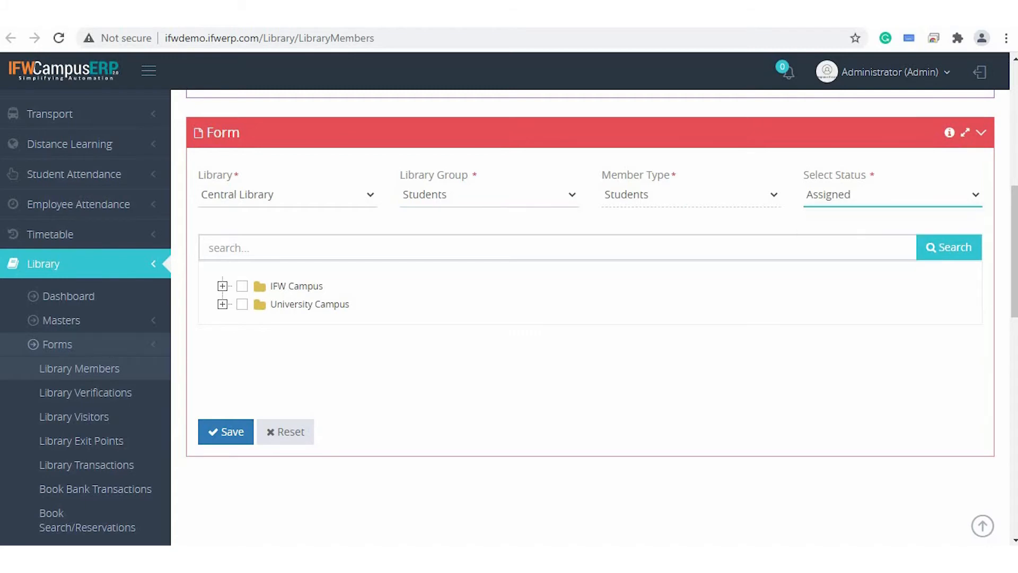
{"action": "left_click", "coordinate": [864, 205]}
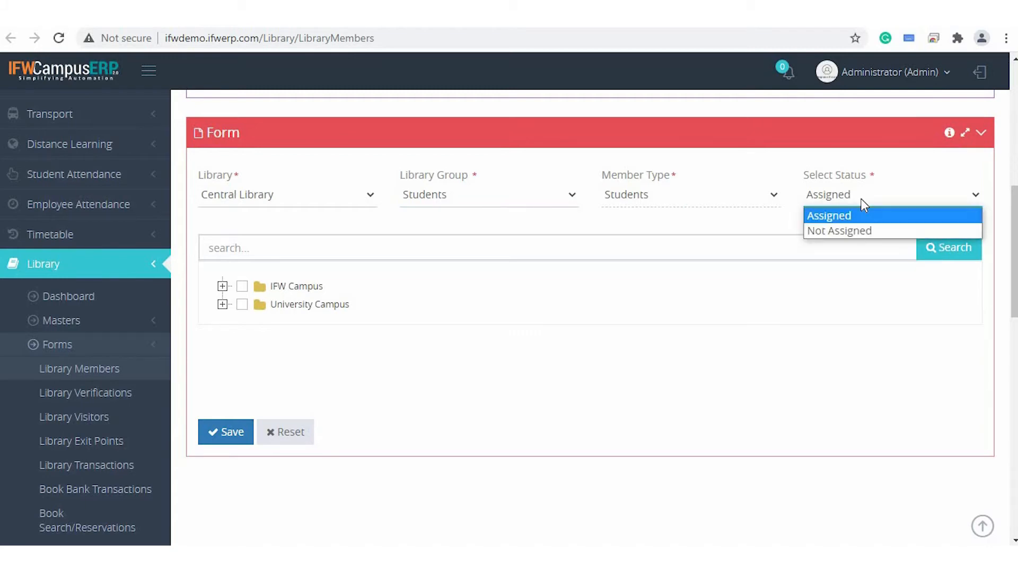
{"action": "left_click", "coordinate": [864, 232]}
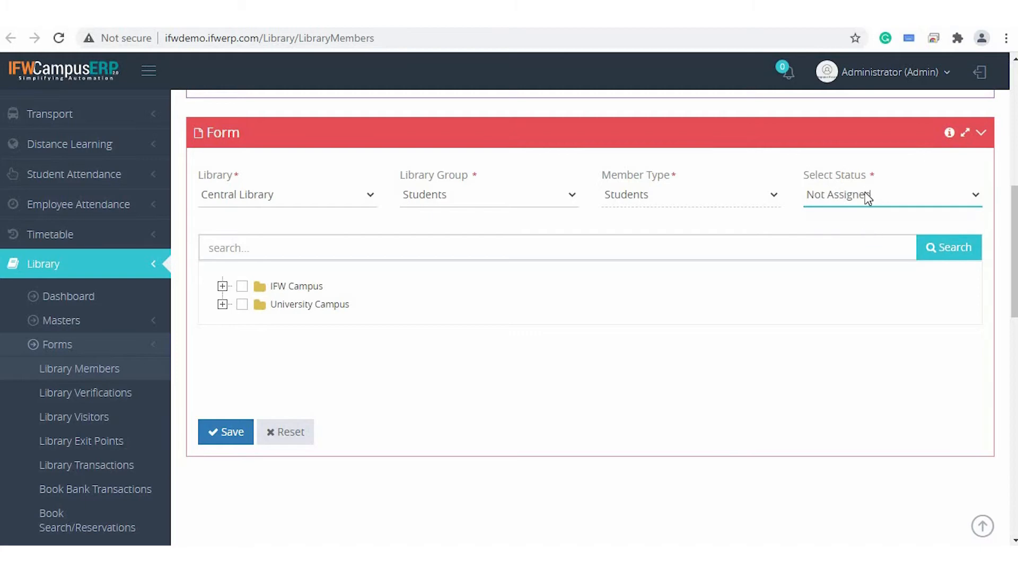
{"action": "left_click", "coordinate": [867, 196]}
{"action": "left_click", "coordinate": [849, 214]}
Search the assigned Central Library students and expand University Campus and College Of Engineering down to B.TECH (CE) SEM 2.
{"action": "left_click", "coordinate": [944, 260]}
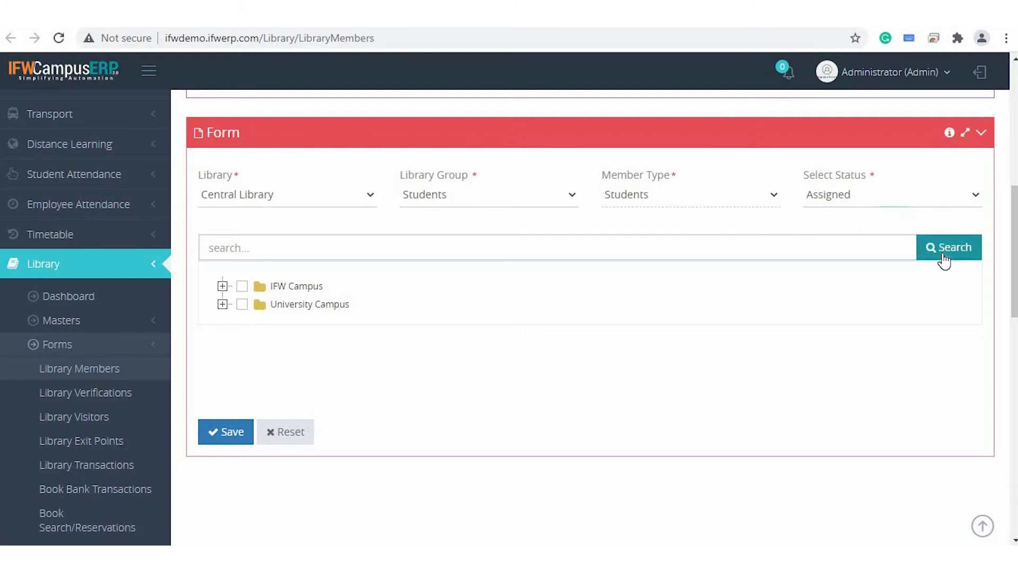
{"action": "left_click", "coordinate": [223, 305]}
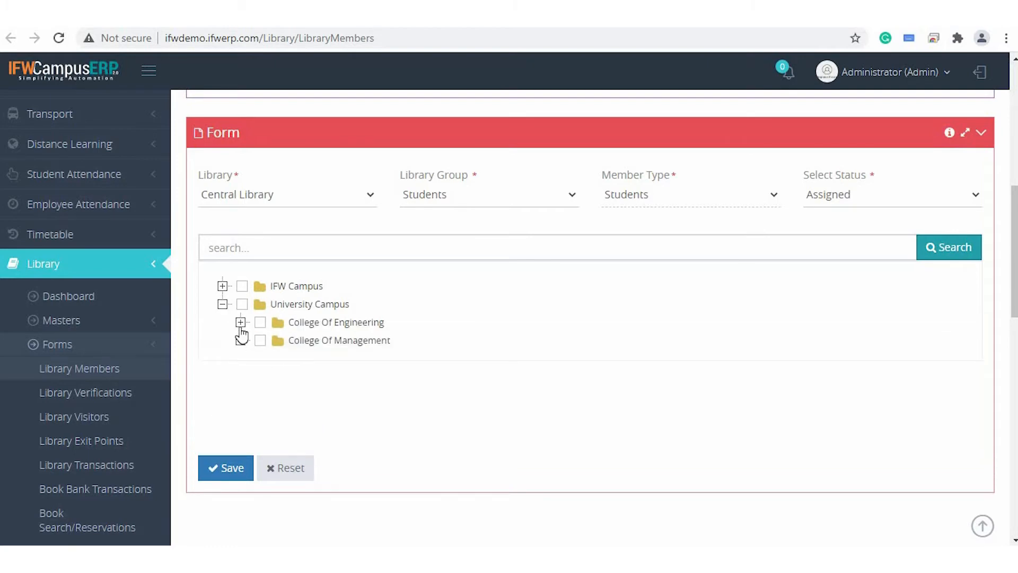
{"action": "left_click", "coordinate": [240, 323]}
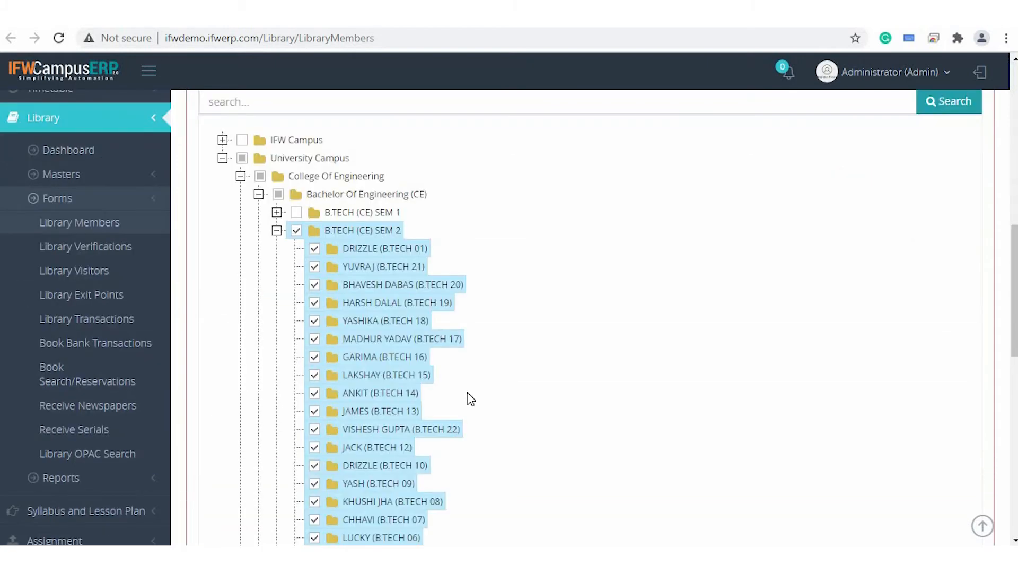
Set the member status to Not Assigned and search for the unassigned students.
{"action": "scroll", "coordinate": [467, 395], "scroll_direction": "up", "scroll_amount": 2}
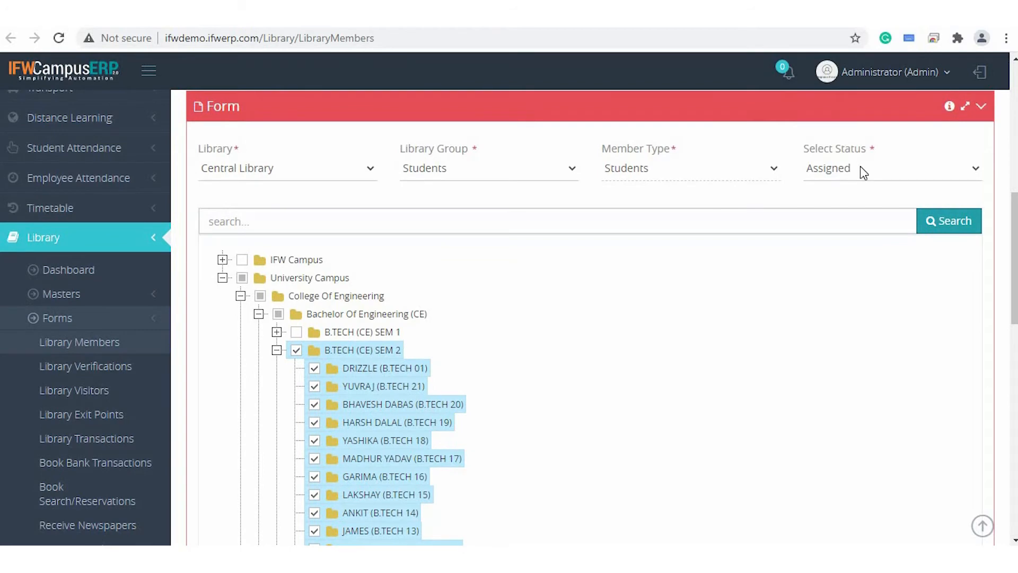
{"action": "left_click", "coordinate": [860, 167]}
{"action": "left_click", "coordinate": [853, 202]}
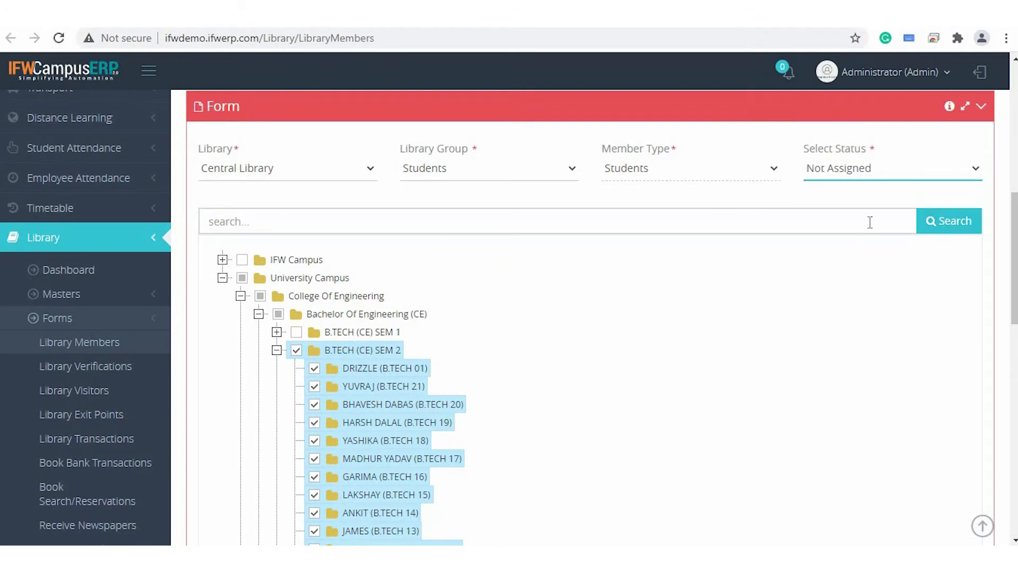
{"action": "left_click", "coordinate": [961, 221]}
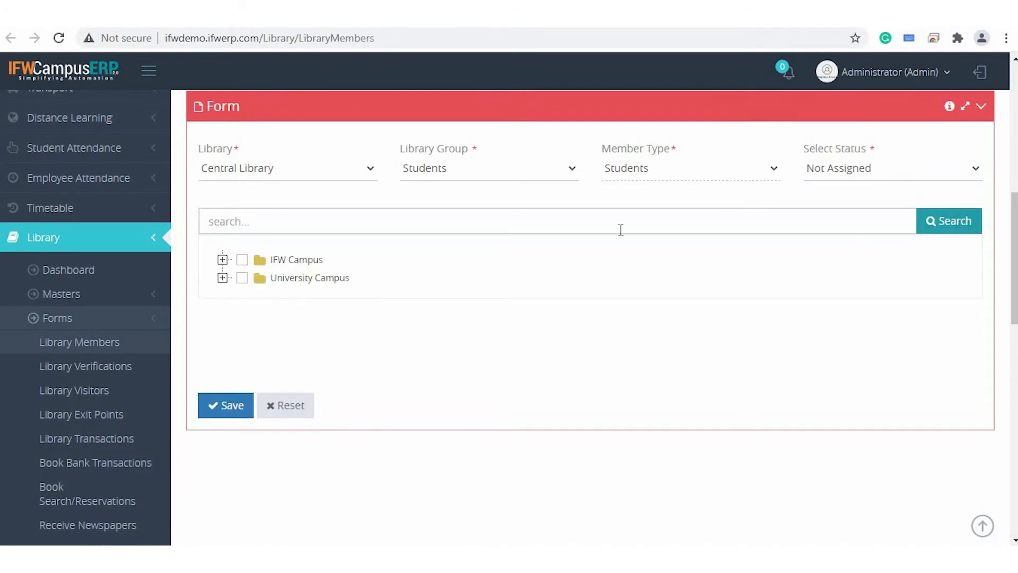
Expand University Campus and select the College Of Engineering with all its Bachelor and Master programmes for membership.
{"action": "left_click", "coordinate": [223, 280]}
{"action": "left_click", "coordinate": [241, 297]}
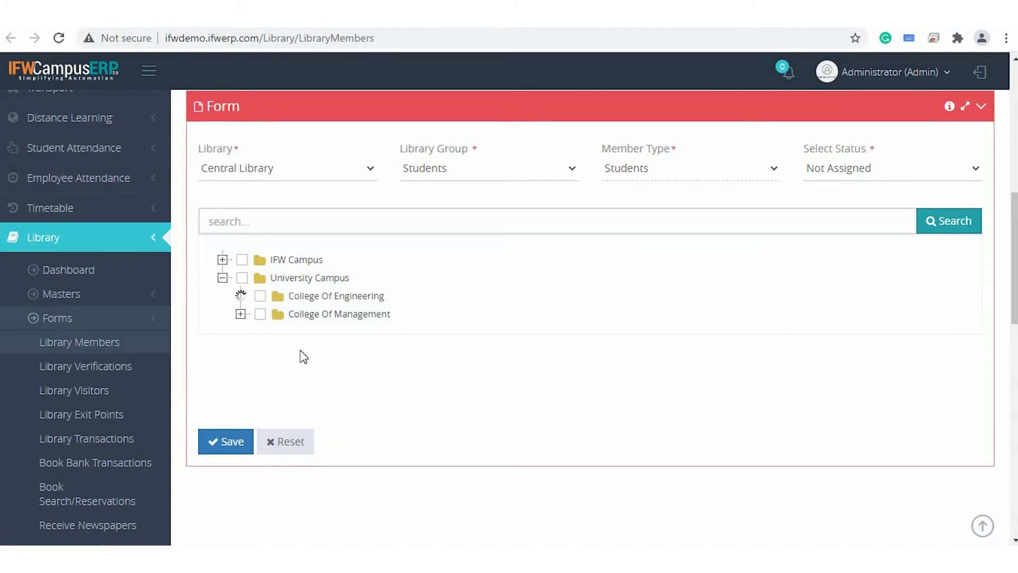
{"action": "left_click", "coordinate": [259, 295]}
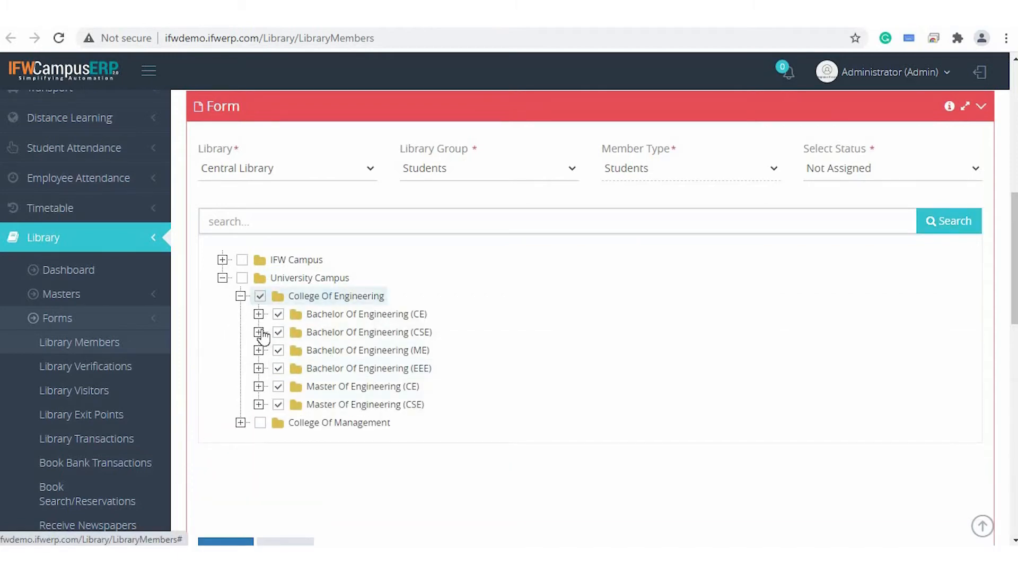
{"action": "scroll", "coordinate": [281, 418], "scroll_direction": "down", "scroll_amount": 2}
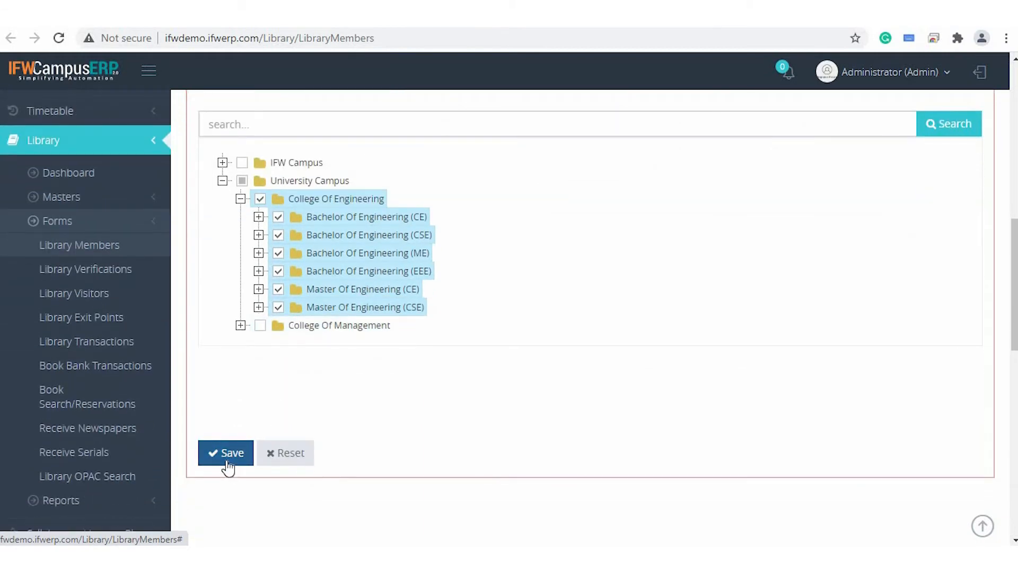
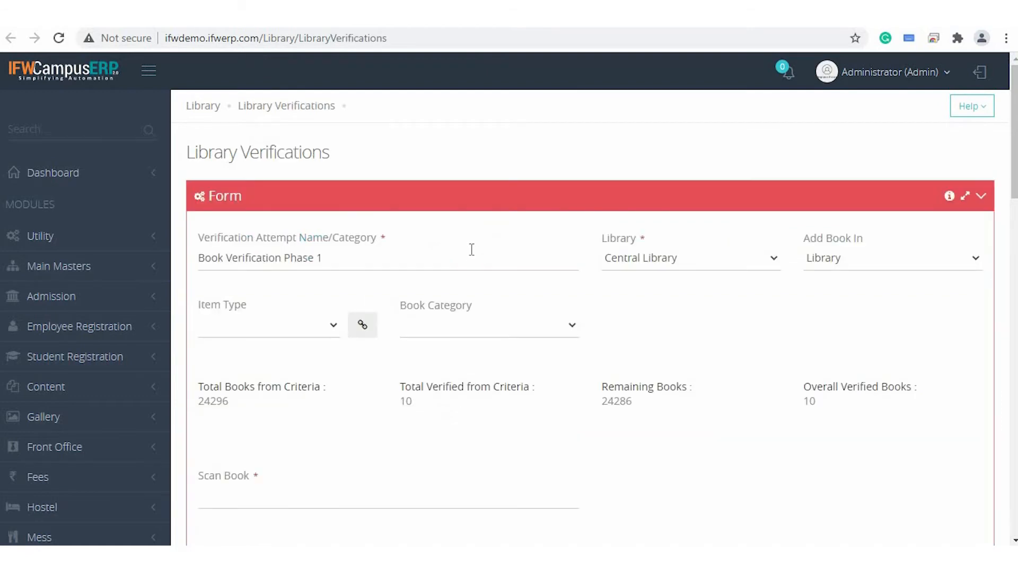
Limit the Book Verification Phase 1 attempt to the item type BOOKS and the book category Accountancy.
{"action": "scroll", "coordinate": [471, 249], "scroll_direction": "down", "scroll_amount": 1}
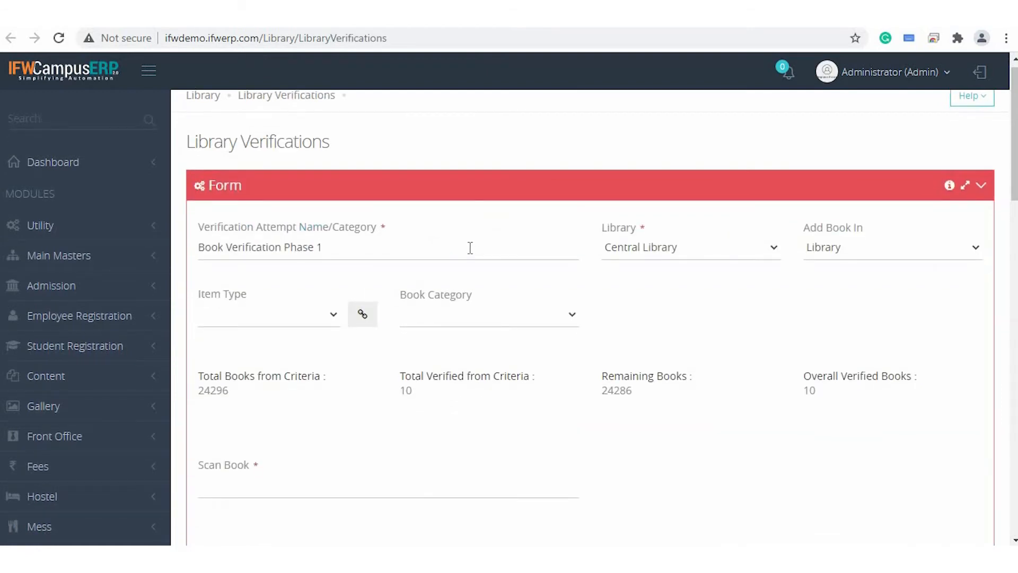
{"action": "left_click", "coordinate": [370, 252]}
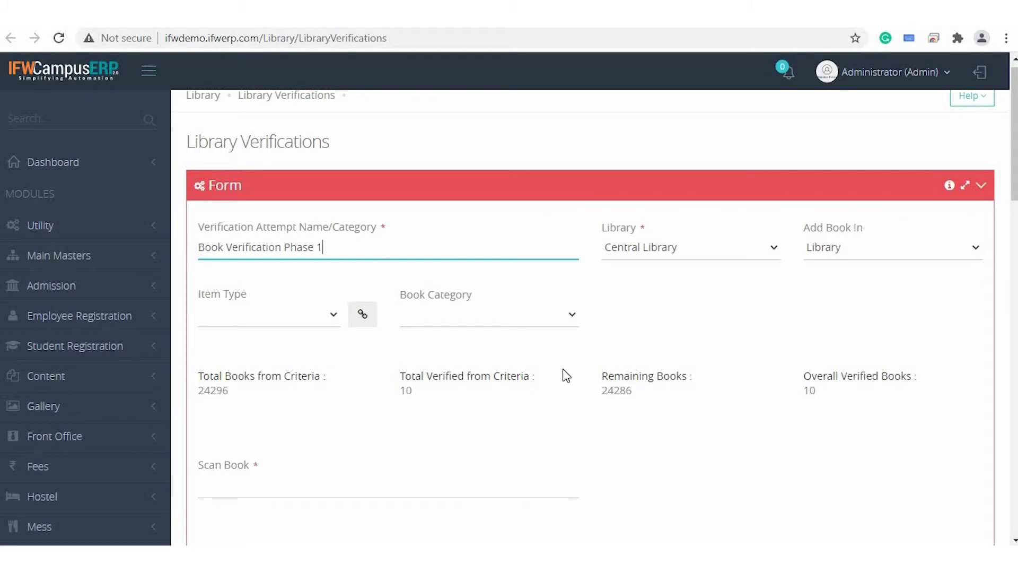
{"action": "scroll", "coordinate": [562, 368], "scroll_direction": "down", "scroll_amount": 1}
{"action": "double_click", "coordinate": [408, 318]}
{"action": "left_click", "coordinate": [346, 334]}
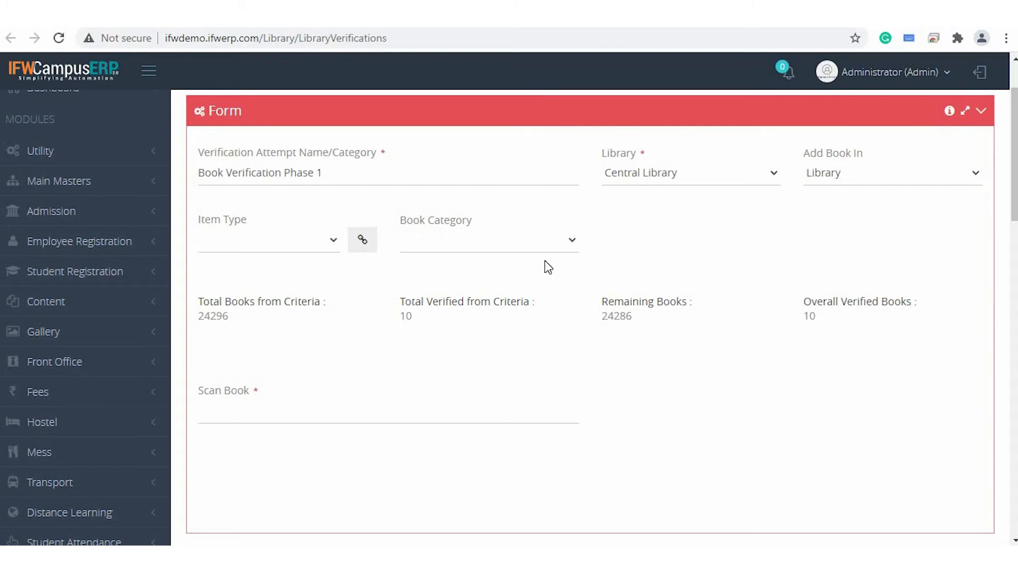
{"action": "left_click", "coordinate": [264, 244]}
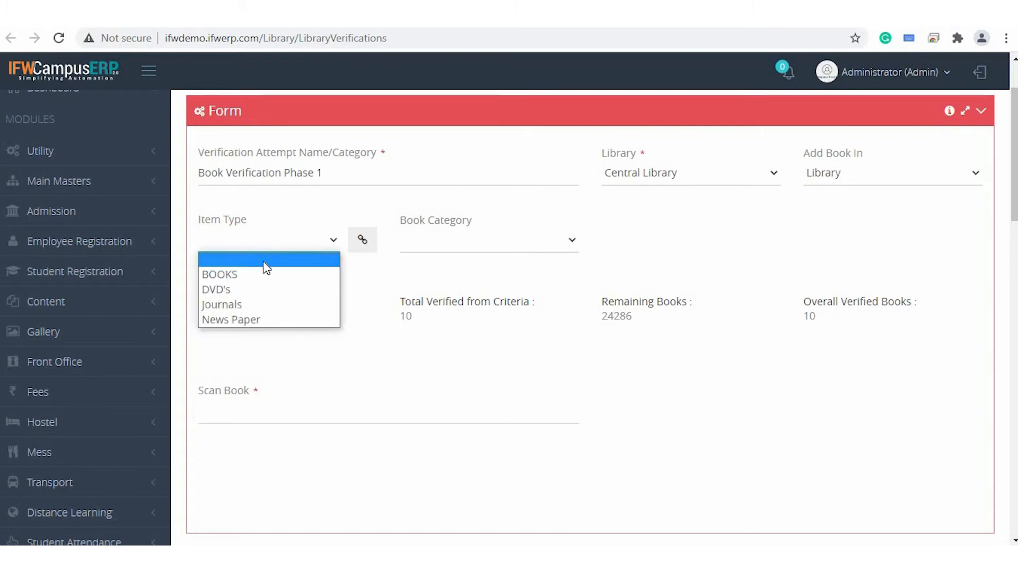
{"action": "left_click", "coordinate": [265, 276]}
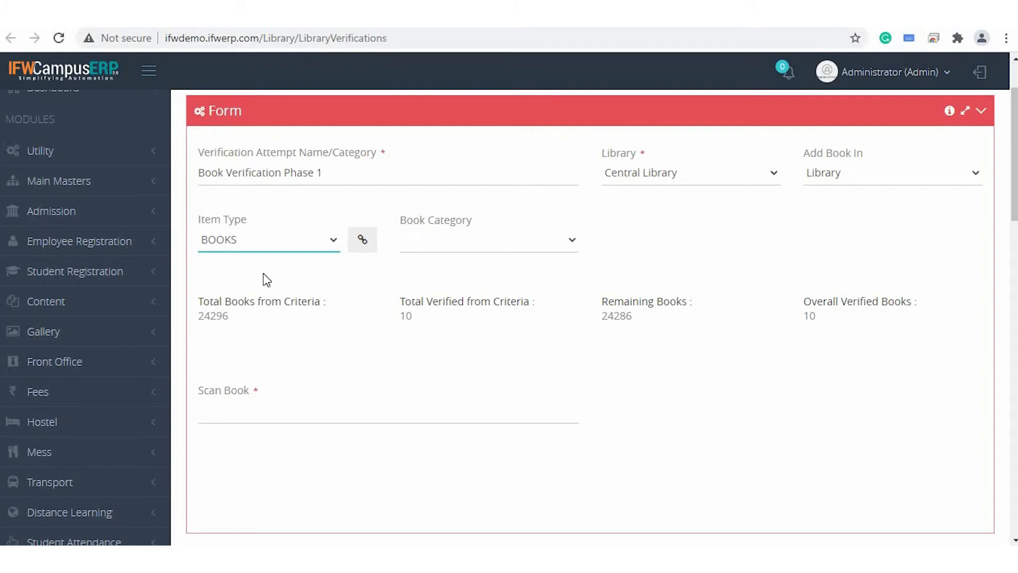
{"action": "left_click", "coordinate": [494, 249]}
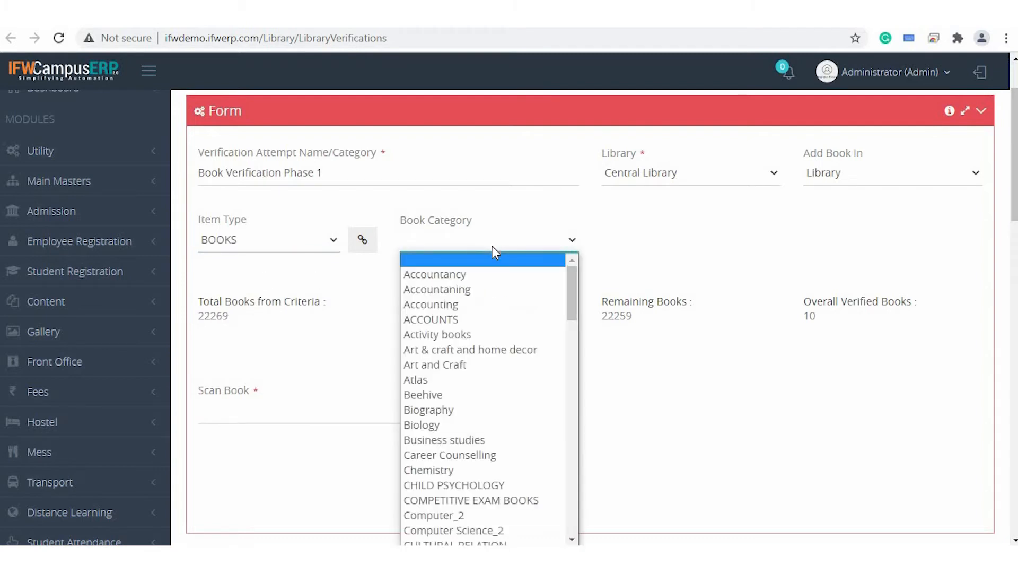
{"action": "left_click", "coordinate": [488, 281]}
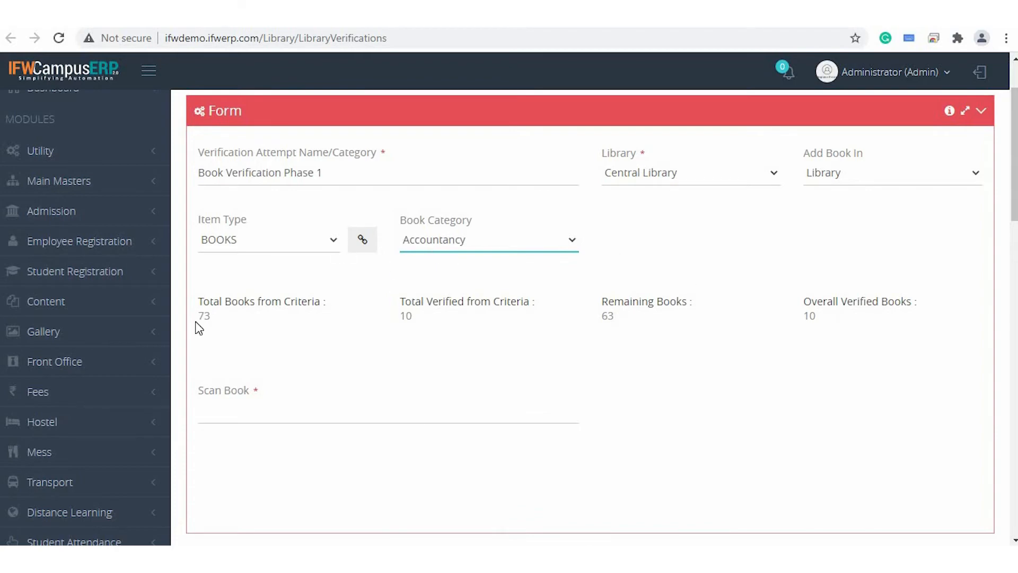
{"action": "left_click", "coordinate": [446, 316]}
Verify the book with accession number 11777 through the Scan Book field and check the updated verification totals.
{"action": "scroll", "coordinate": [587, 240], "scroll_direction": "down", "scroll_amount": 2}
{"action": "scroll", "coordinate": [325, 316], "scroll_direction": "down", "scroll_amount": 1}
{"action": "left_click", "coordinate": [306, 324]}
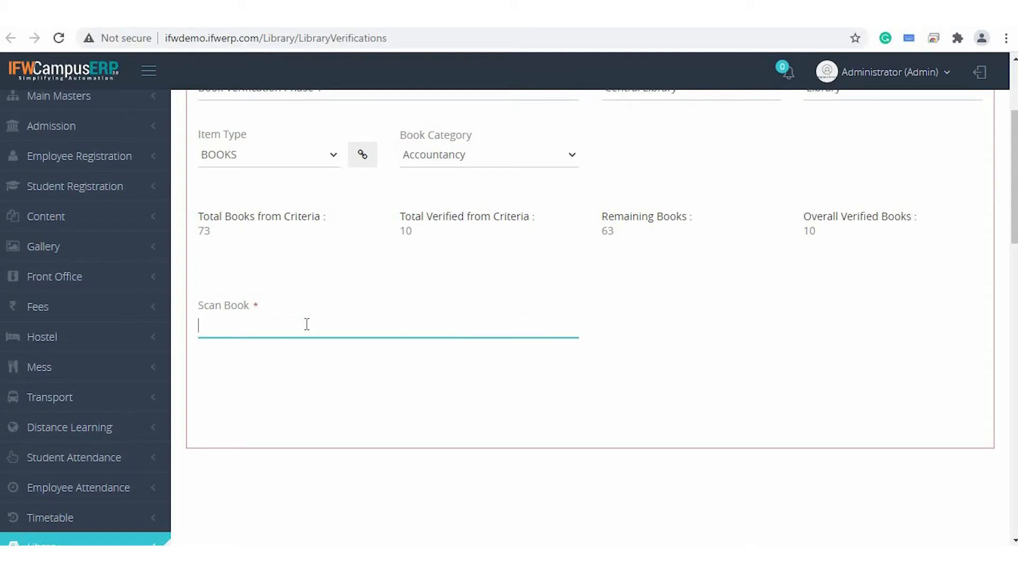
{"action": "type", "text": "11777"}
{"action": "key", "text": "Return"}
{"action": "scroll", "coordinate": [462, 303], "scroll_direction": "up", "scroll_amount": 3}
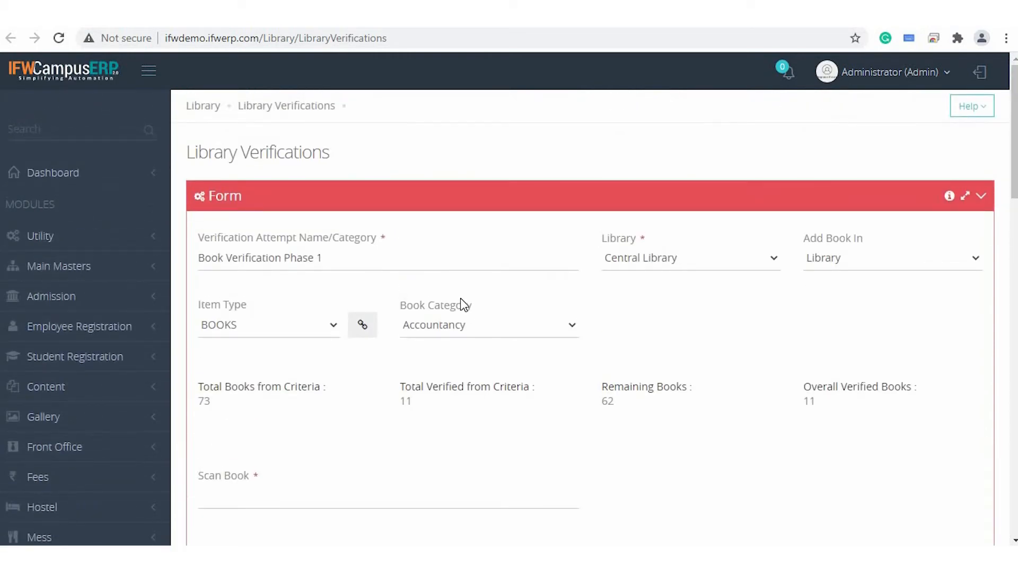
{"action": "left_click", "coordinate": [337, 261]}
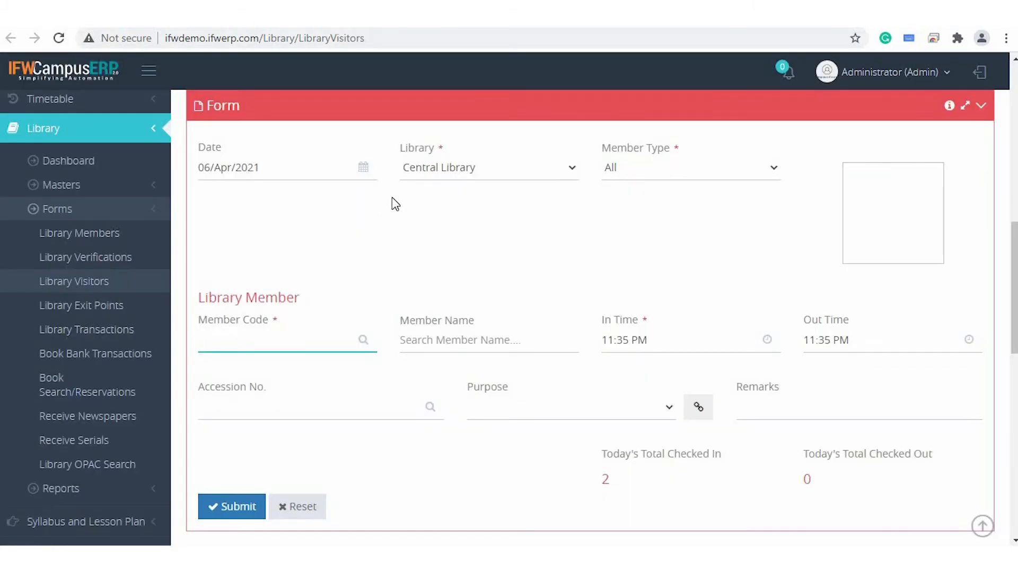
Open the Library Visitors form and examine the visitor listing and the date, library and member type fields.
{"action": "scroll", "coordinate": [392, 196], "scroll_direction": "up", "scroll_amount": 4}
{"action": "scroll", "coordinate": [392, 196], "scroll_direction": "up", "scroll_amount": 7}
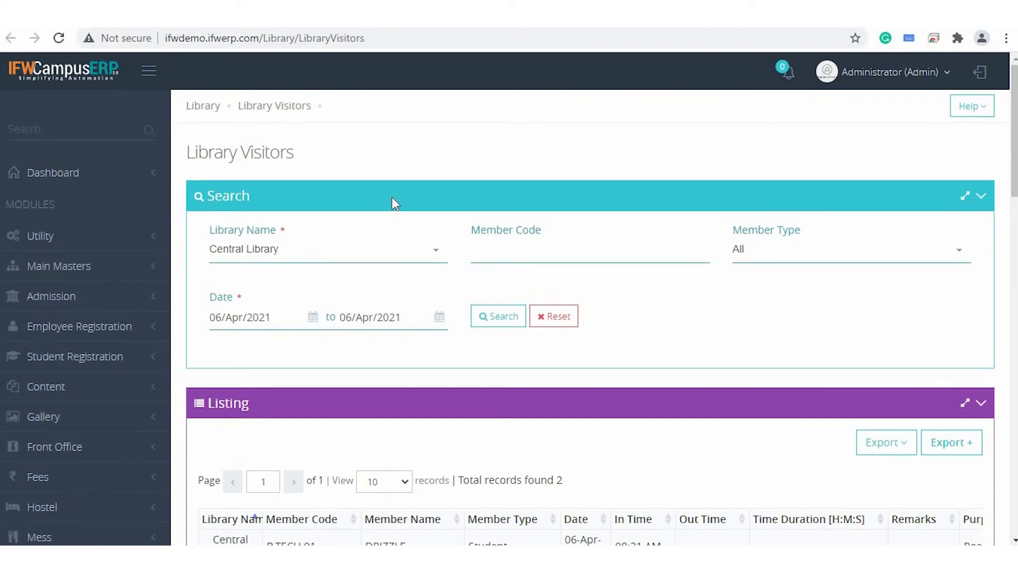
{"action": "scroll", "coordinate": [393, 203], "scroll_direction": "down", "scroll_amount": 1}
{"action": "scroll", "coordinate": [395, 203], "scroll_direction": "down", "scroll_amount": 2}
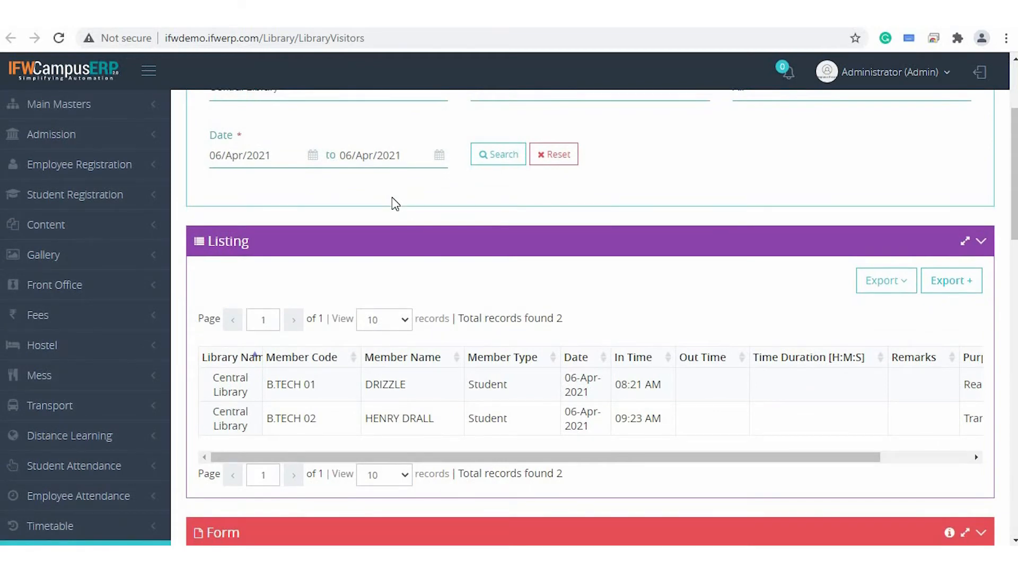
{"action": "scroll", "coordinate": [394, 203], "scroll_direction": "down", "scroll_amount": 7}
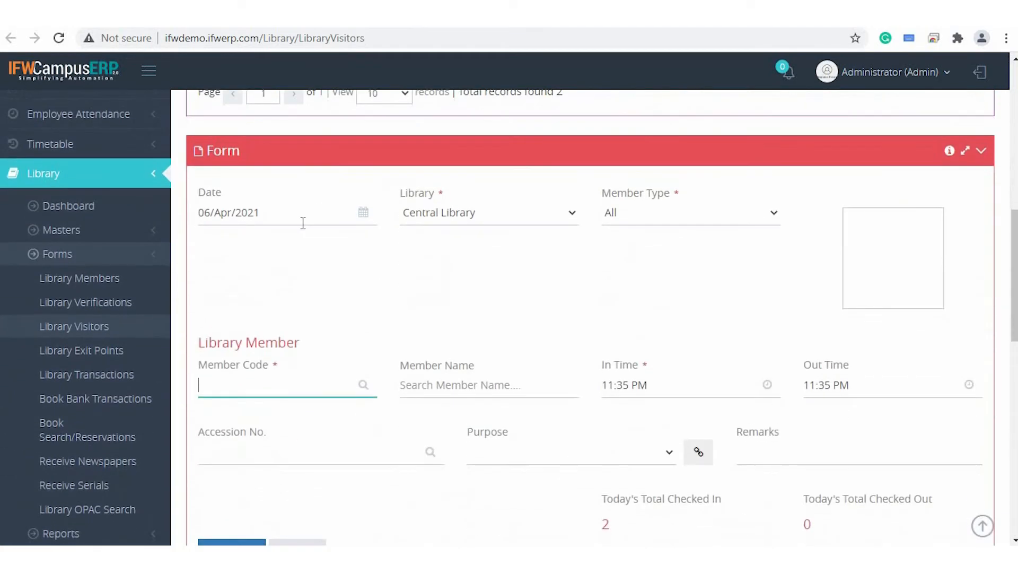
{"action": "left_click", "coordinate": [300, 220]}
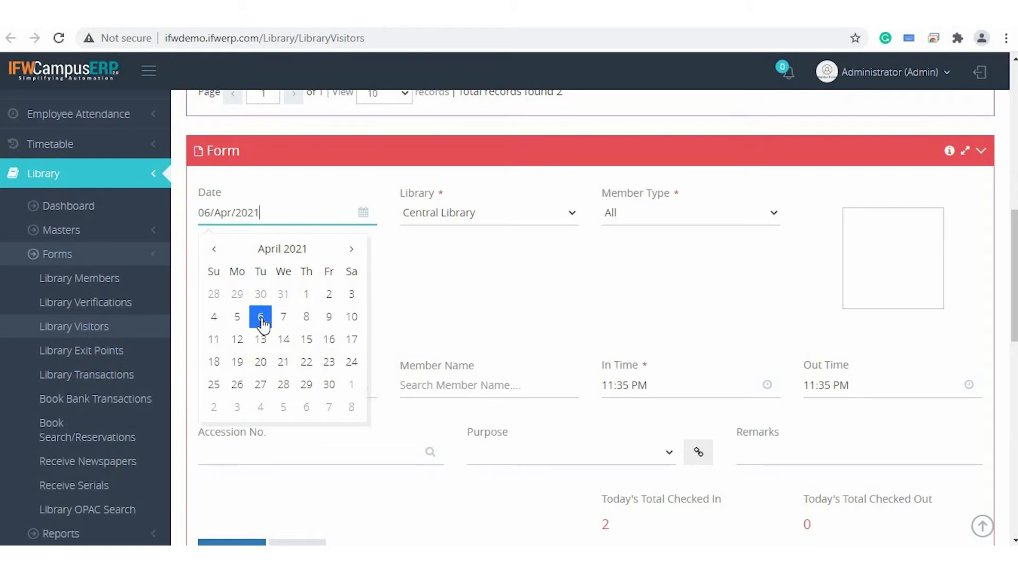
{"action": "left_click", "coordinate": [518, 214]}
{"action": "left_click", "coordinate": [517, 213]}
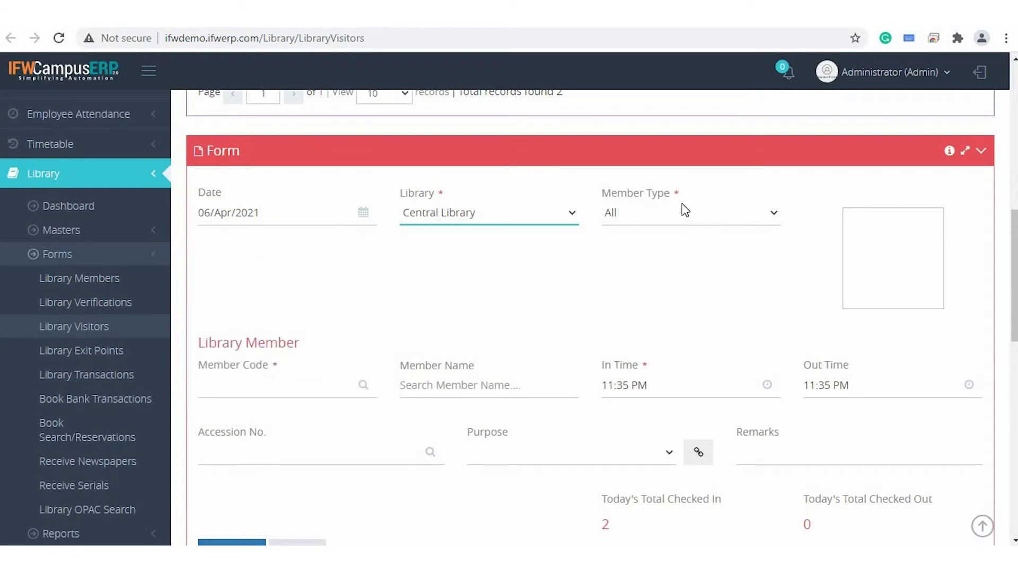
{"action": "scroll", "coordinate": [478, 310], "scroll_direction": "down", "scroll_amount": 3}
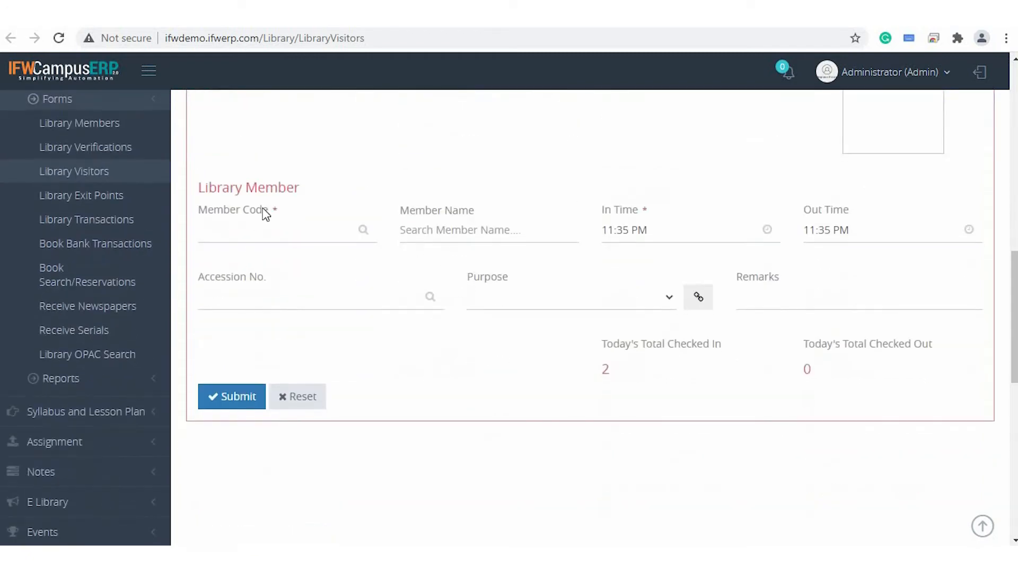
Enter the first listed student's member code in the visitor form and set the out time to 11:00 AM.
{"action": "left_click", "coordinate": [263, 227]}
{"action": "type", "text": "B.TECH 01"}
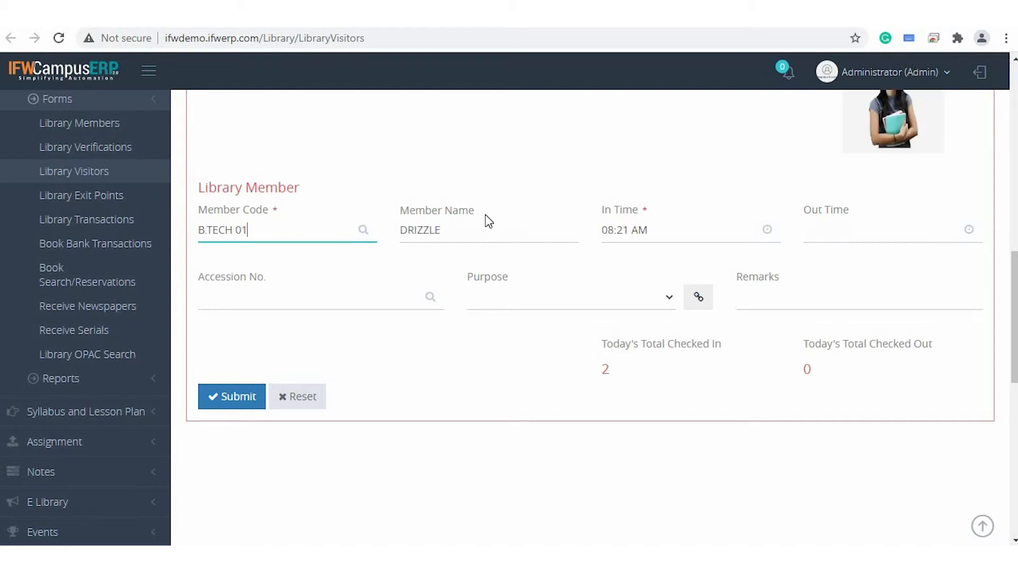
{"action": "scroll", "coordinate": [485, 217], "scroll_direction": "up", "scroll_amount": 2}
{"action": "scroll", "coordinate": [485, 214], "scroll_direction": "down", "scroll_amount": 1}
{"action": "scroll", "coordinate": [485, 214], "scroll_direction": "up", "scroll_amount": 1}
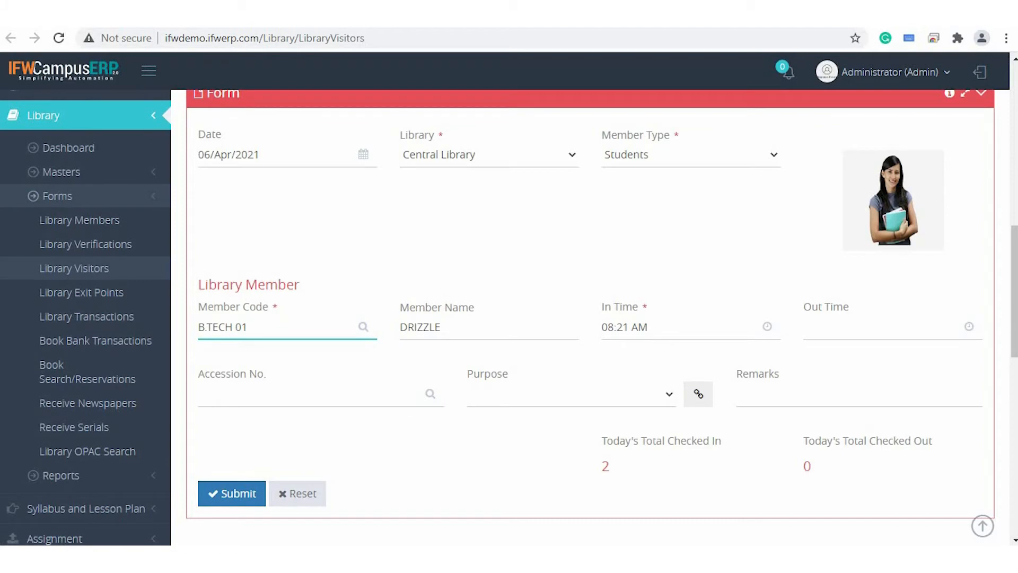
{"action": "left_click", "coordinate": [881, 334]}
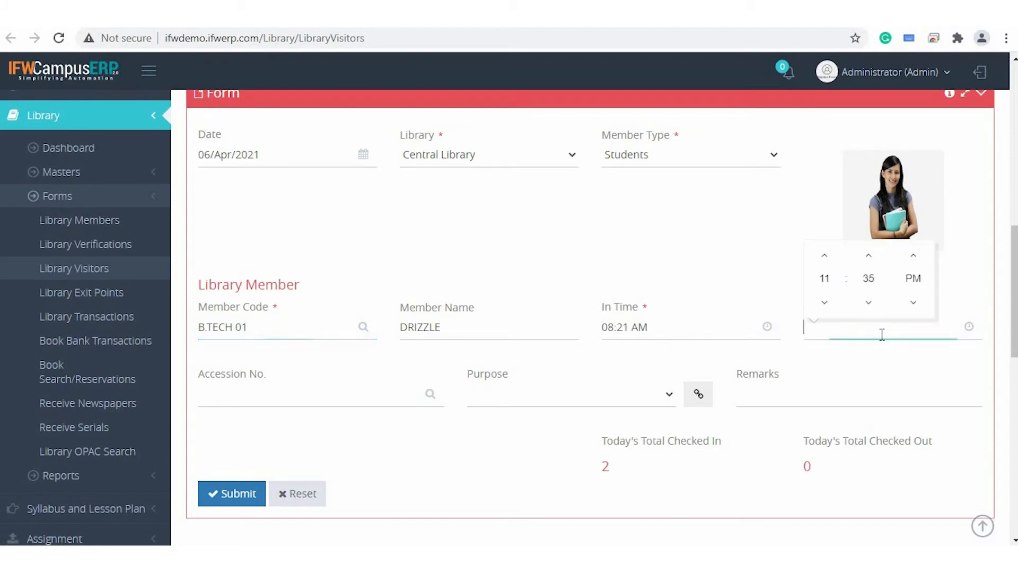
{"action": "left_click", "coordinate": [912, 305]}
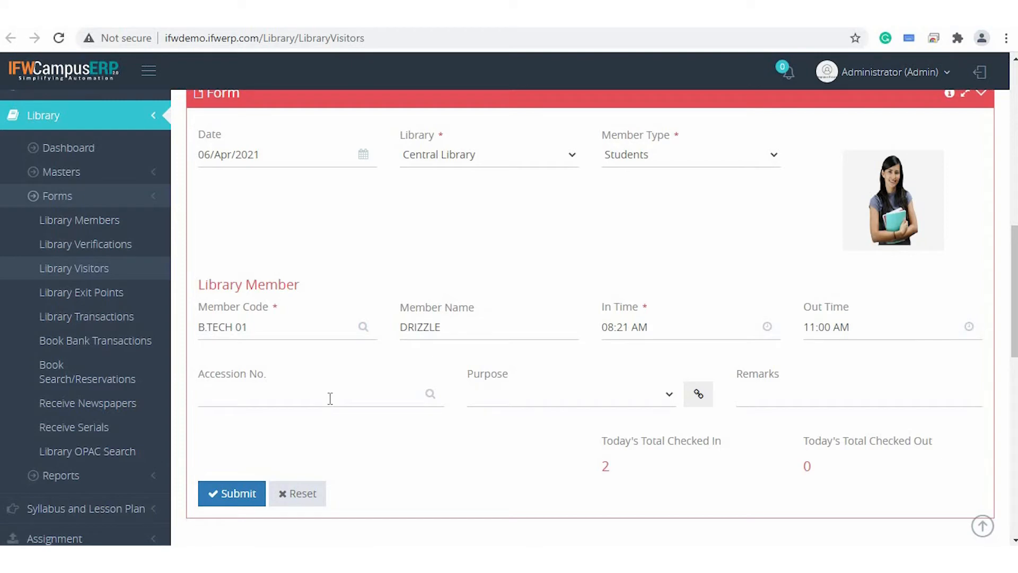
Set the visitor's accession number to 11777 and the purpose to Reading, and submit the check-out.
{"action": "type", "text": "11777"}
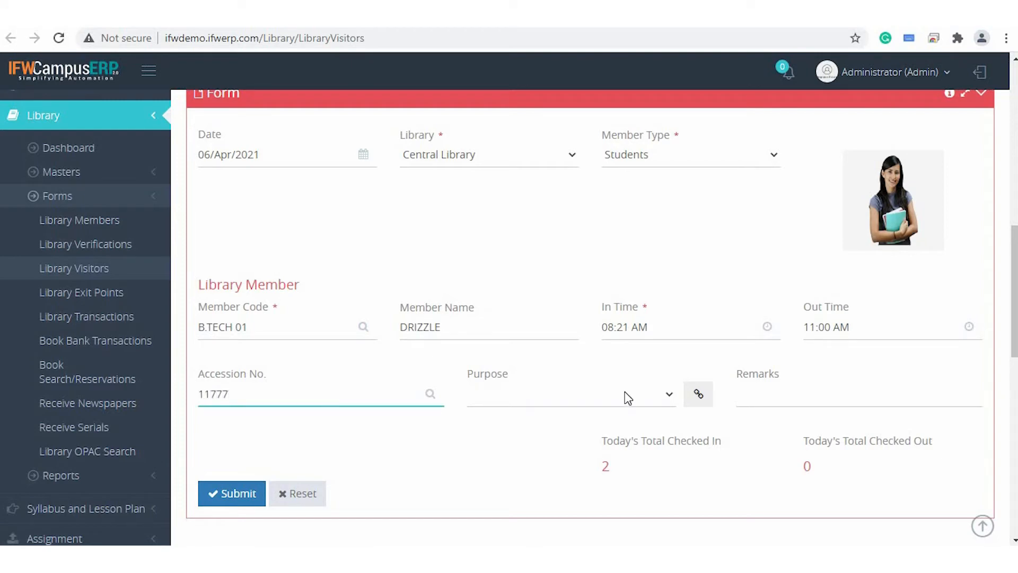
{"action": "left_click", "coordinate": [626, 394]}
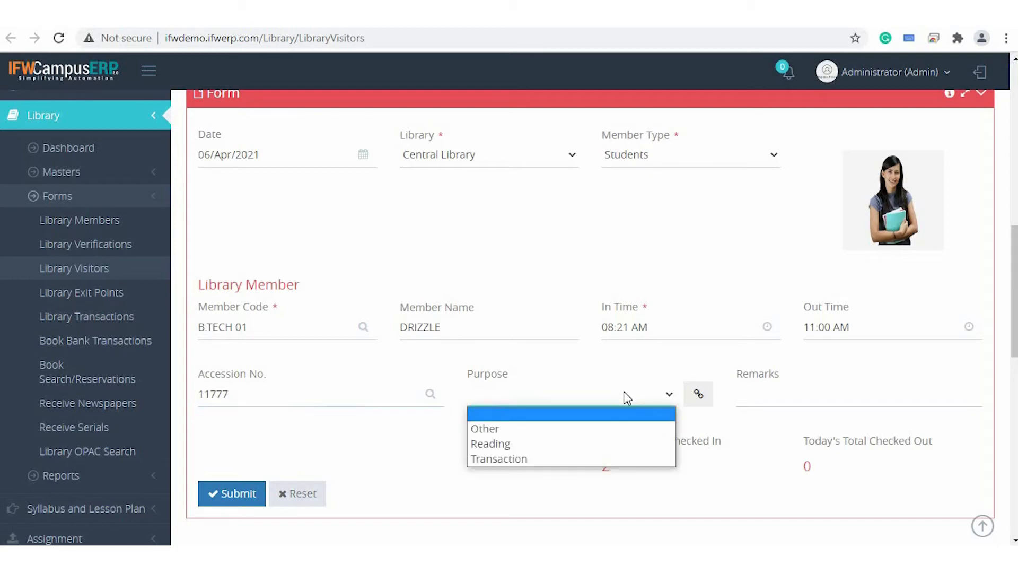
{"action": "left_click", "coordinate": [572, 449]}
{"action": "key", "text": "Tab"}
{"action": "left_click", "coordinate": [249, 500]}
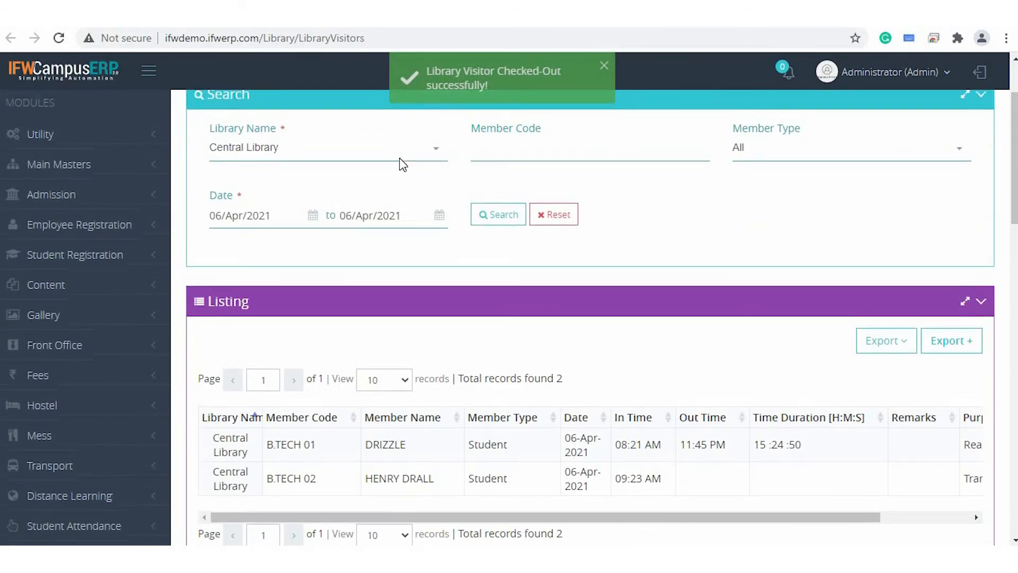
{"action": "scroll", "coordinate": [371, 170], "scroll_direction": "up", "scroll_amount": 2}
{"action": "scroll", "coordinate": [481, 429], "scroll_direction": "down", "scroll_amount": 3}
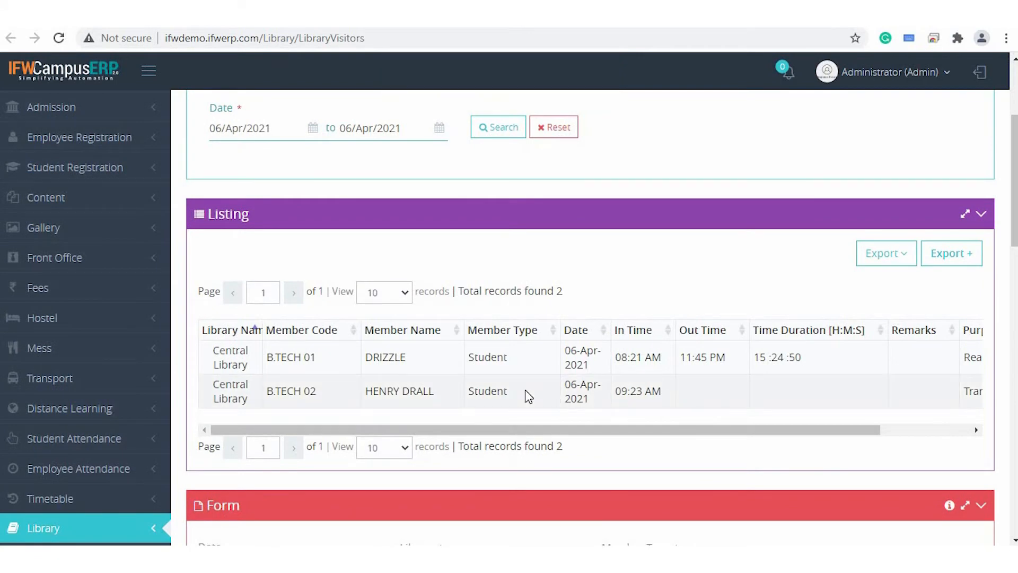
Open Library Exit Points, run the exit check for accession number 11773, and review the issue details.
{"action": "scroll", "coordinate": [553, 332], "scroll_direction": "up", "scroll_amount": 2}
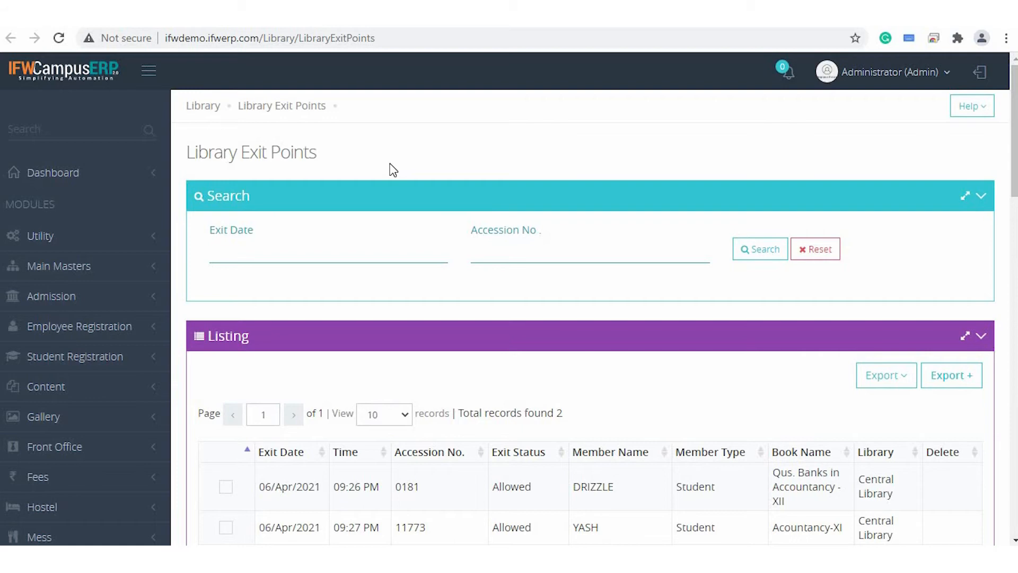
{"action": "scroll", "coordinate": [393, 170], "scroll_direction": "down", "scroll_amount": 1}
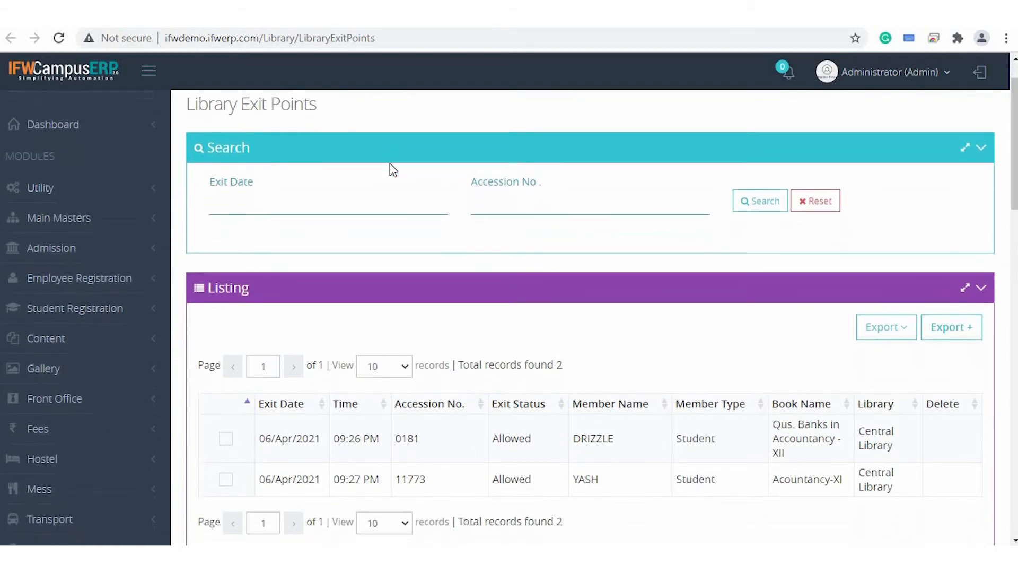
{"action": "scroll", "coordinate": [393, 170], "scroll_direction": "down", "scroll_amount": 1}
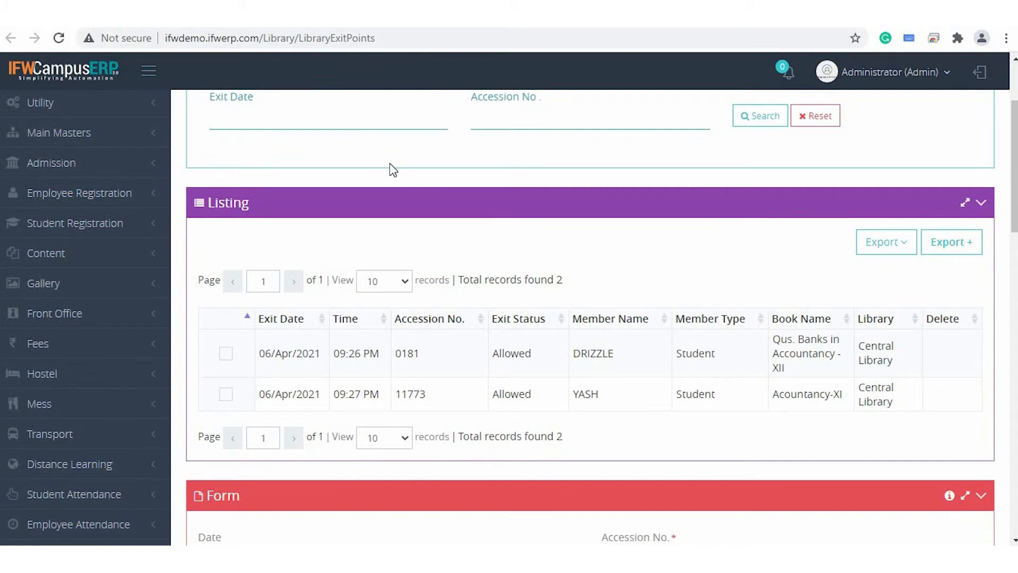
{"action": "scroll", "coordinate": [393, 170], "scroll_direction": "down", "scroll_amount": 2}
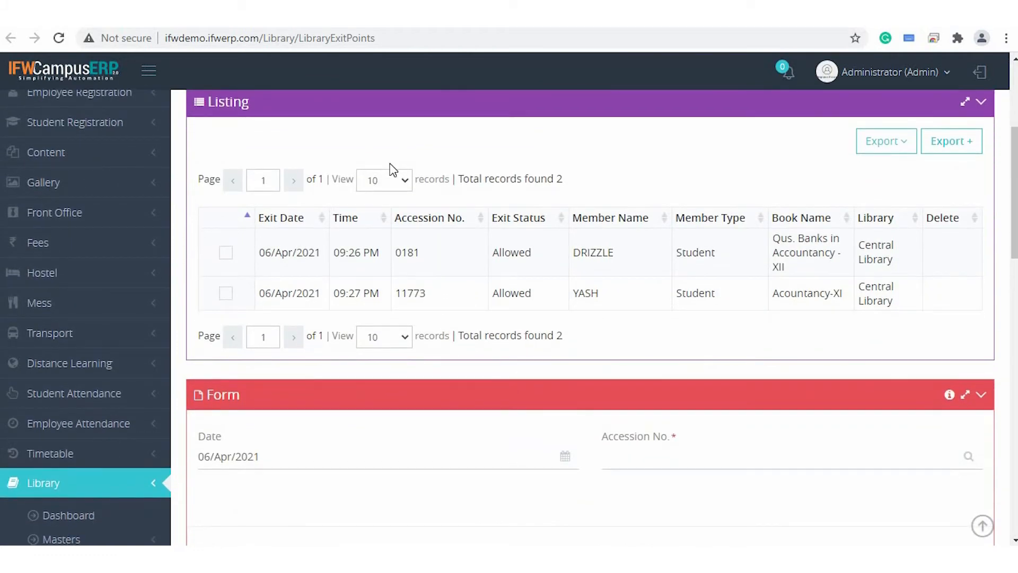
{"action": "scroll", "coordinate": [393, 170], "scroll_direction": "down", "scroll_amount": 4}
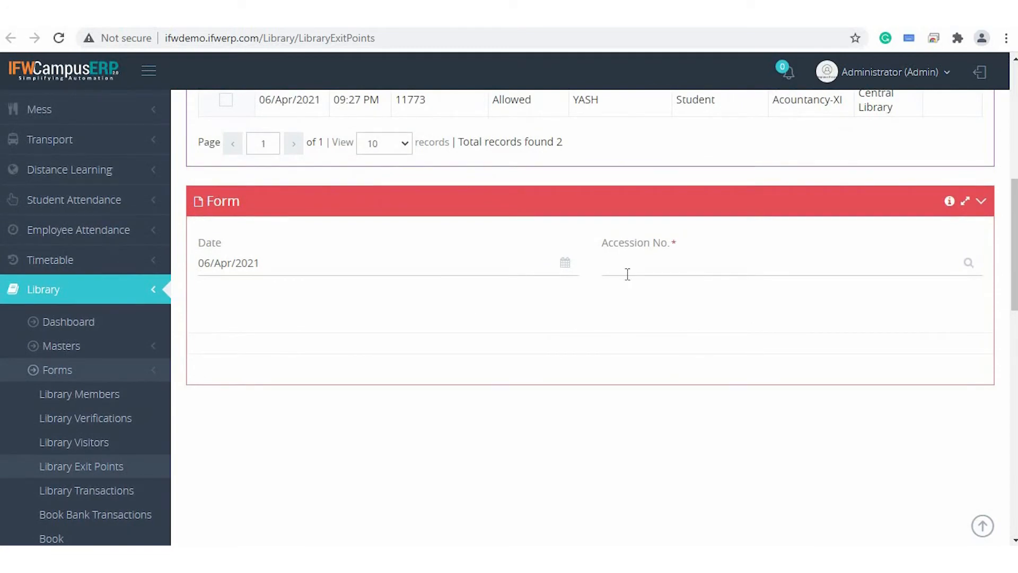
{"action": "left_click", "coordinate": [627, 274]}
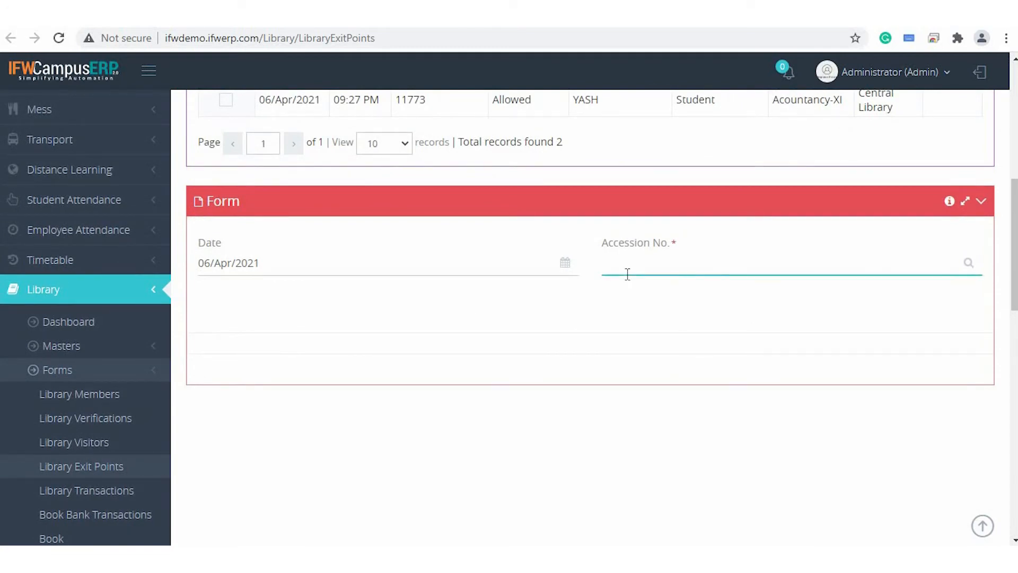
{"action": "scroll", "coordinate": [627, 274], "scroll_direction": "down", "scroll_amount": 1}
{"action": "type", "text": "11773"}
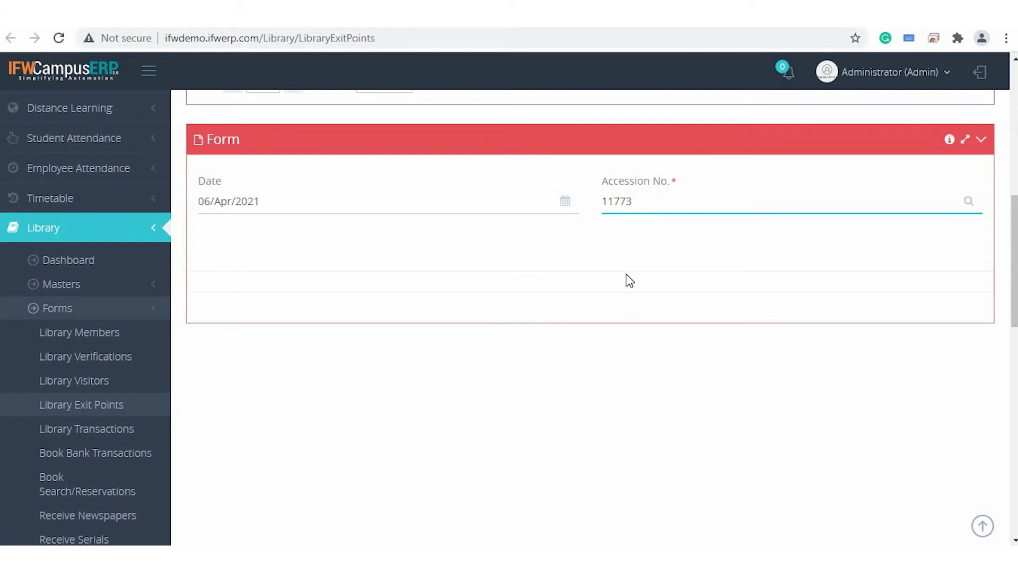
{"action": "key", "text": "Return"}
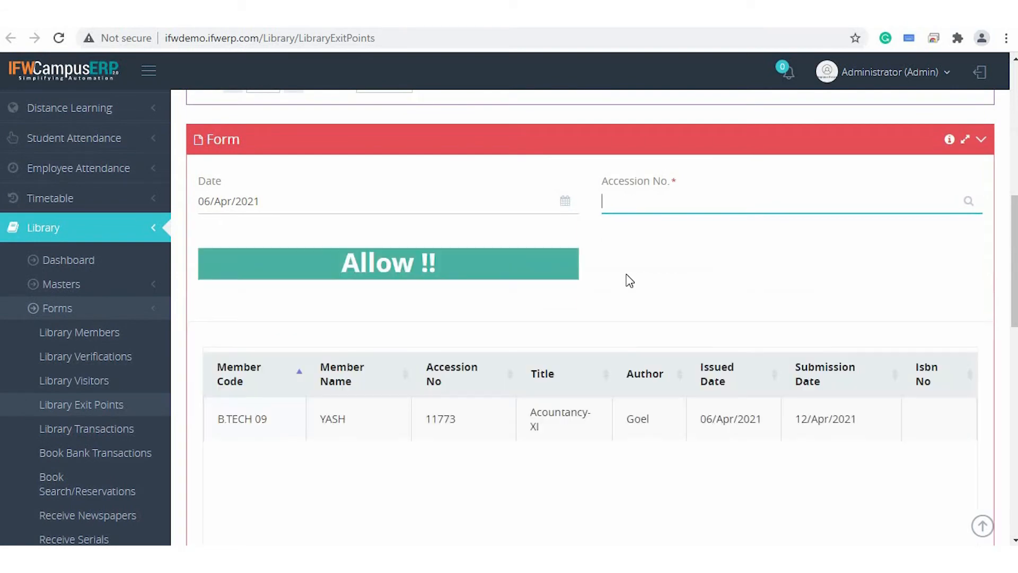
{"action": "scroll", "coordinate": [622, 368], "scroll_direction": "up", "scroll_amount": 1}
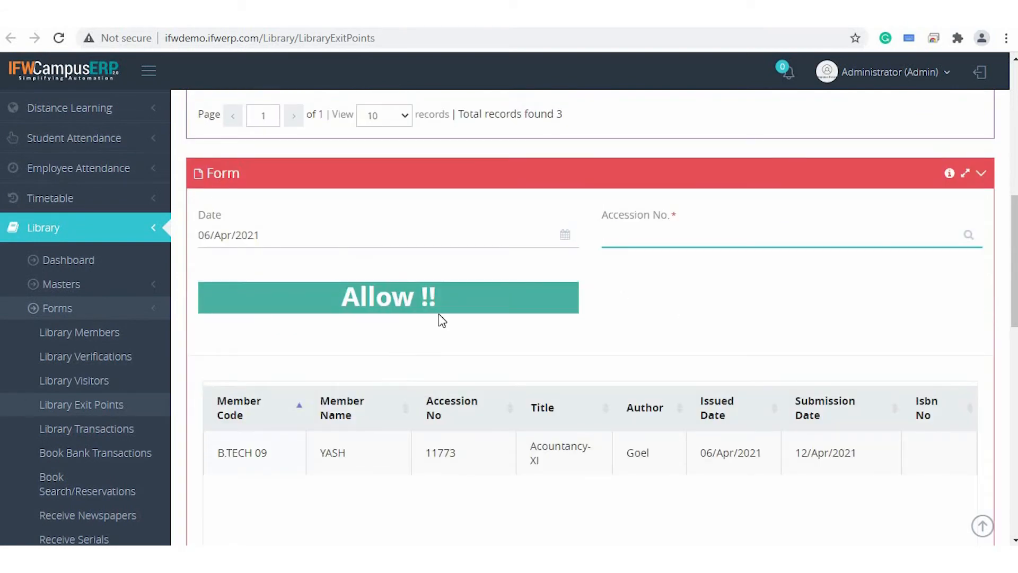
{"action": "scroll", "coordinate": [438, 314], "scroll_direction": "down", "scroll_amount": 2}
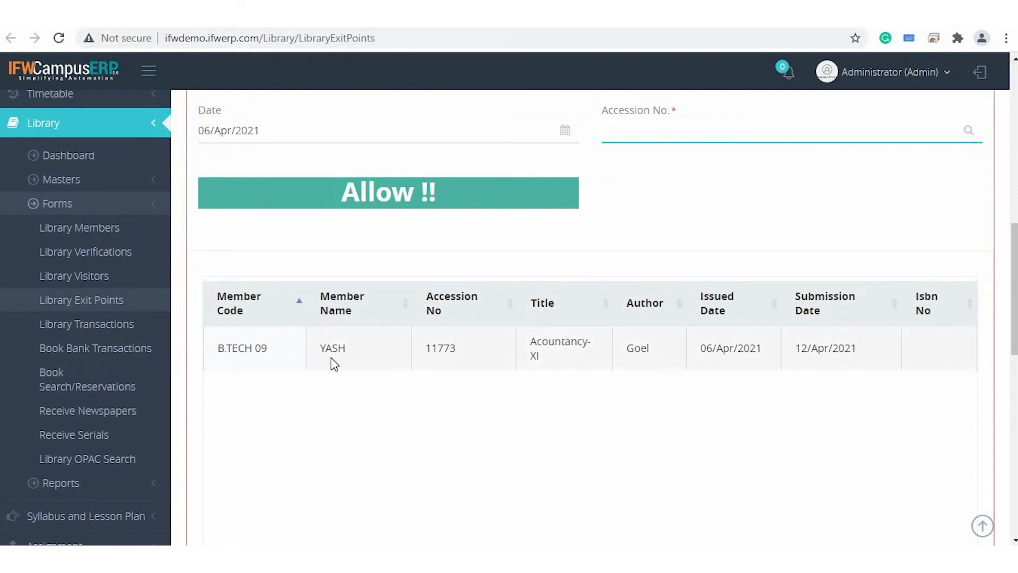
Run the exit check for accession number 11777 in Library Exit Points and review the outcome.
{"action": "triple_click", "coordinate": [257, 344]}
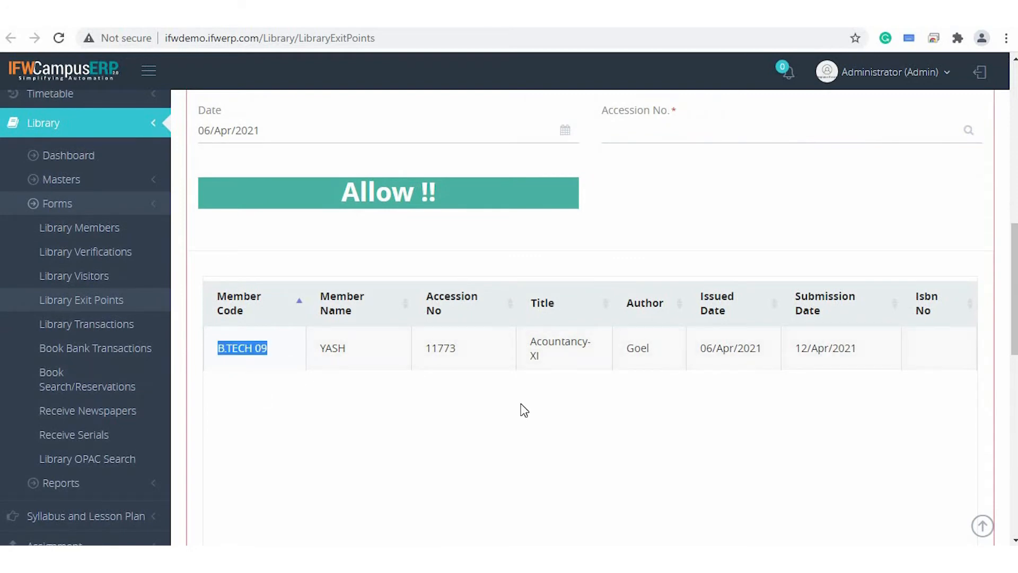
{"action": "scroll", "coordinate": [522, 410], "scroll_direction": "down", "scroll_amount": 3}
{"action": "scroll", "coordinate": [522, 410], "scroll_direction": "up", "scroll_amount": 6}
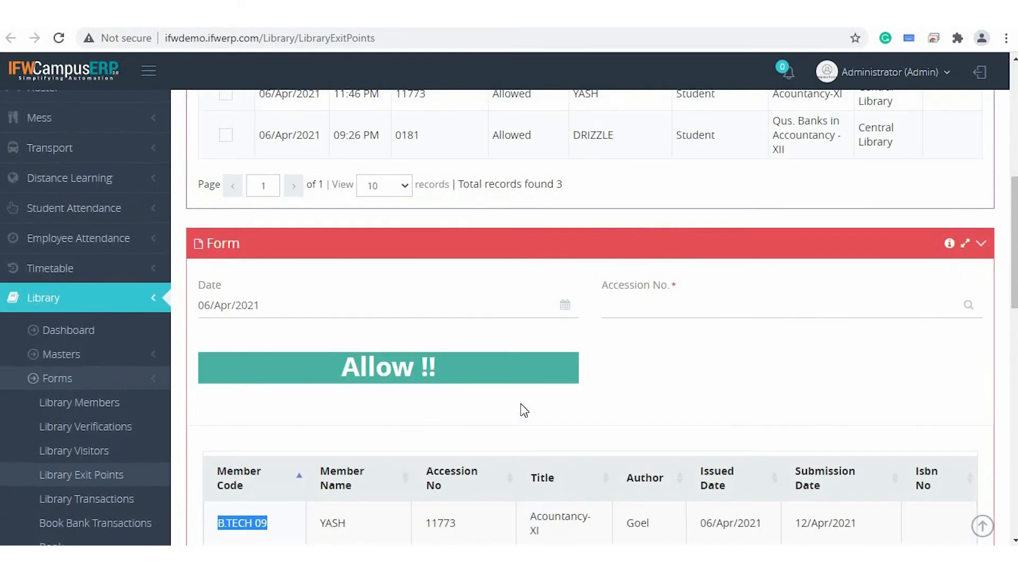
{"action": "left_click", "coordinate": [645, 310]}
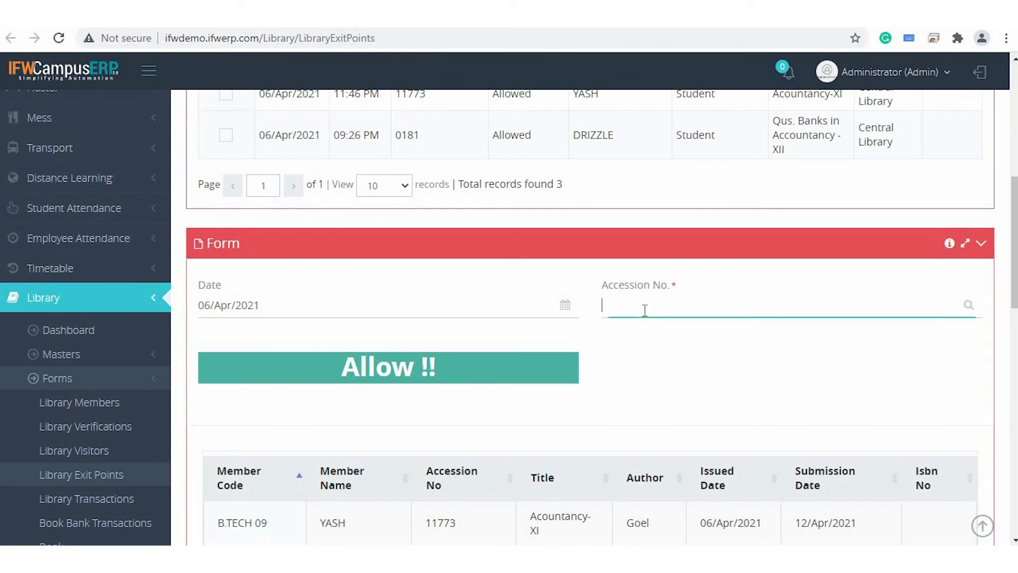
{"action": "type", "text": "11777"}
{"action": "key", "text": "Return"}
{"action": "scroll", "coordinate": [415, 391], "scroll_direction": "down", "scroll_amount": 1}
{"action": "scroll", "coordinate": [415, 391], "scroll_direction": "down", "scroll_amount": 1}
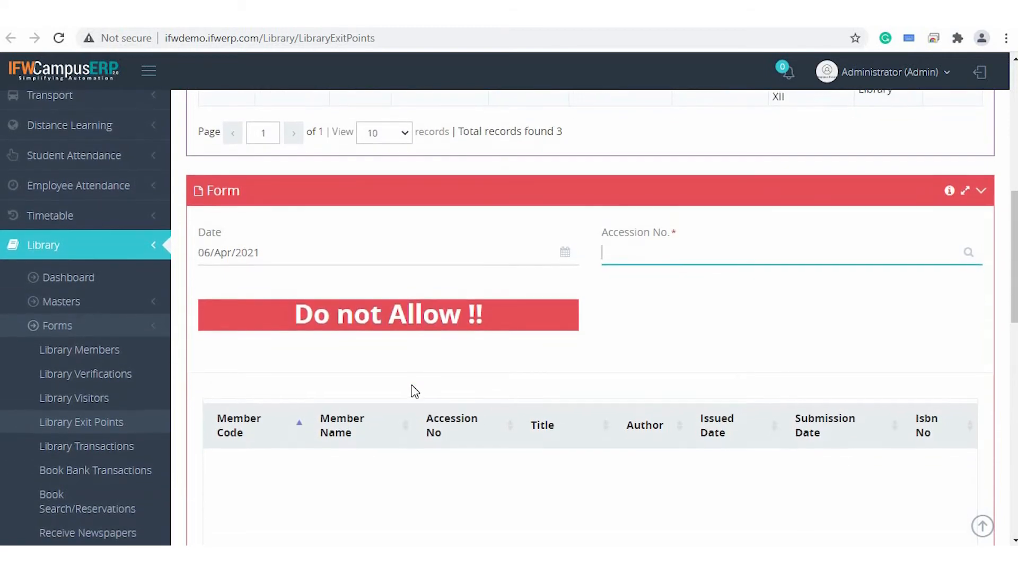
{"action": "scroll", "coordinate": [415, 390], "scroll_direction": "down", "scroll_amount": 1}
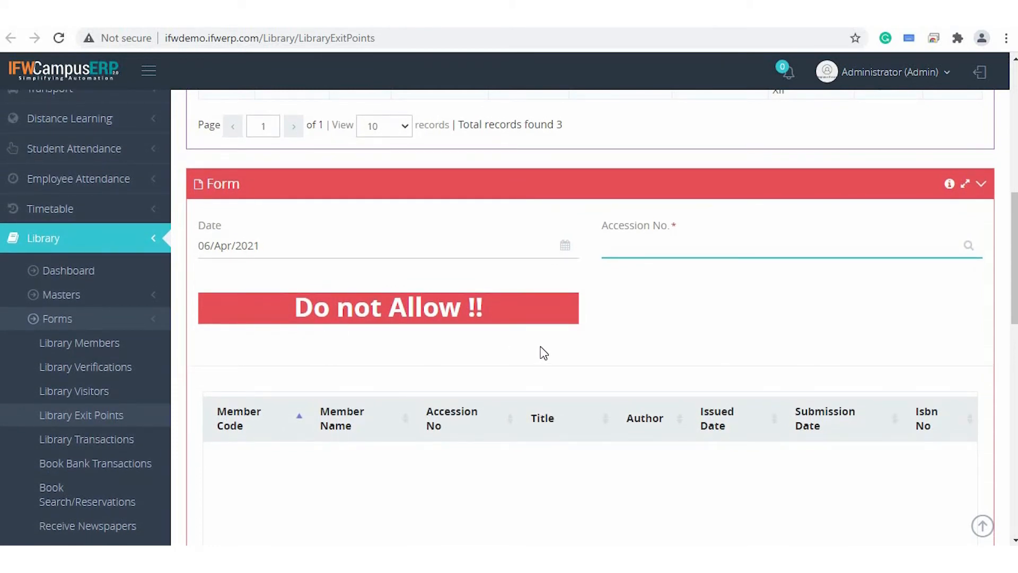
{"action": "scroll", "coordinate": [541, 349], "scroll_direction": "up", "scroll_amount": 5}
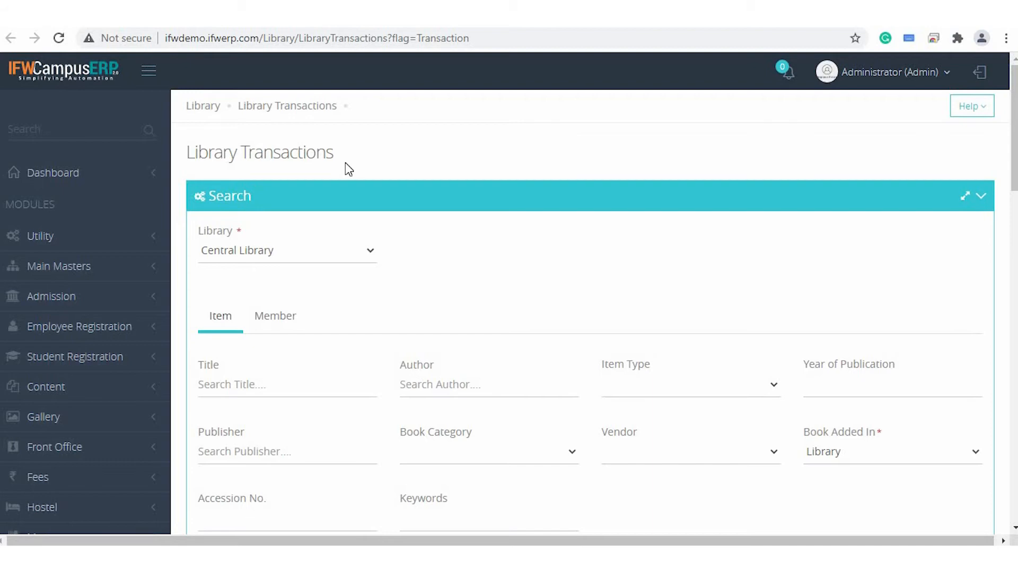
Choose Central Library as the library for the Library Transactions search.
{"action": "left_click", "coordinate": [312, 257]}
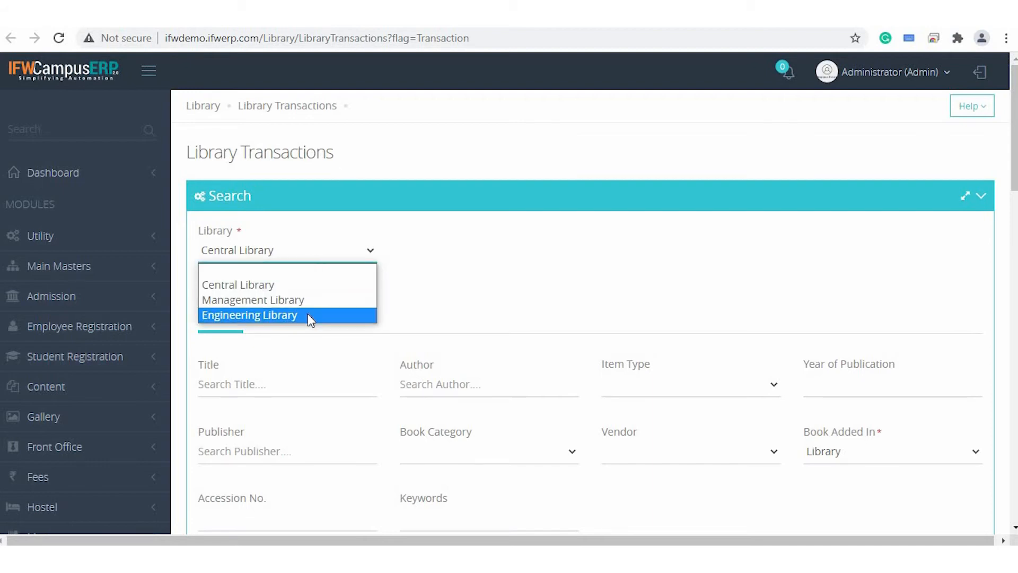
{"action": "left_click", "coordinate": [299, 284]}
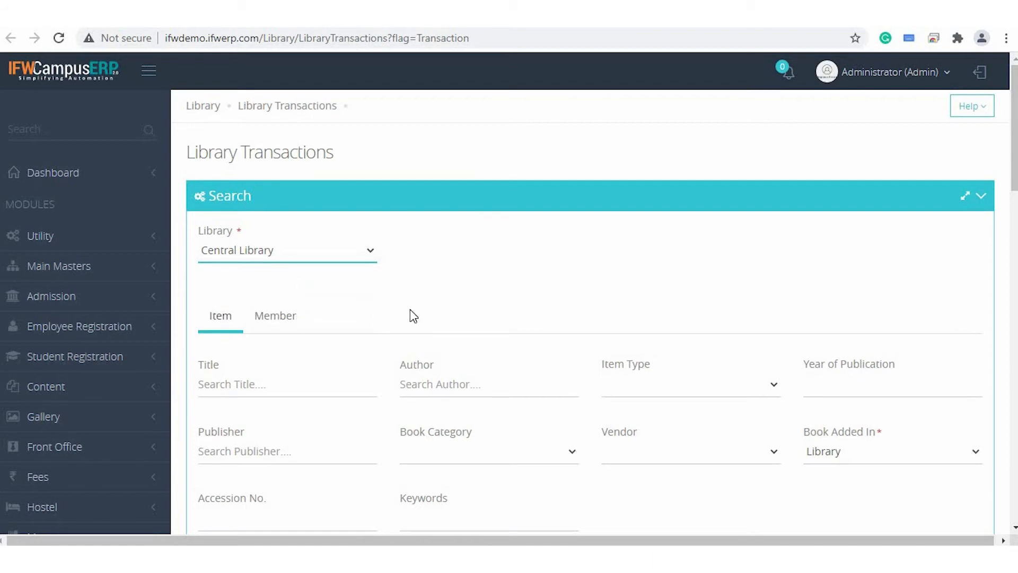
{"action": "scroll", "coordinate": [409, 309], "scroll_direction": "down", "scroll_amount": 2}
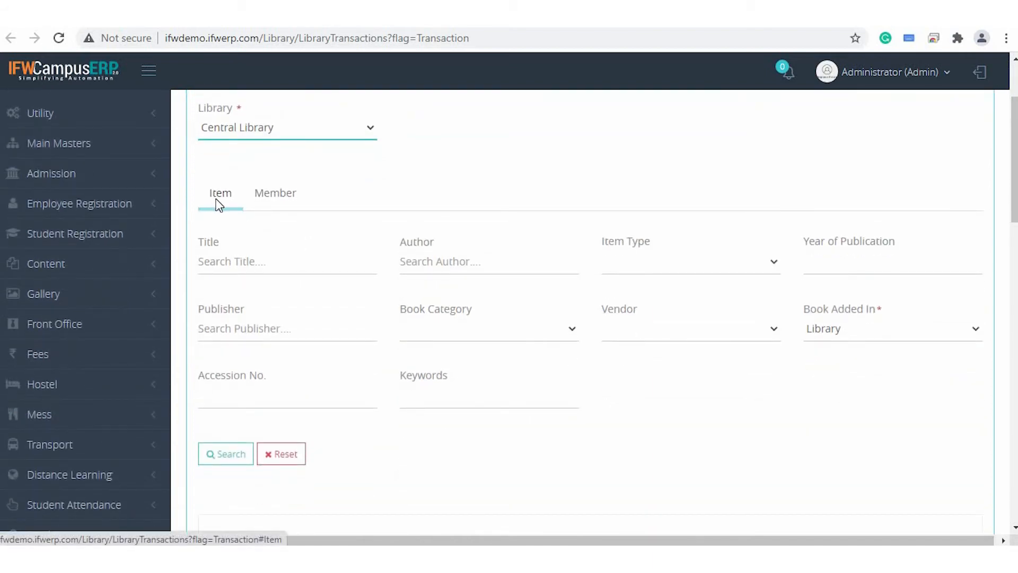
Switch the transaction search to members and examine the student name, group and scholar number filters.
{"action": "left_click", "coordinate": [267, 195]}
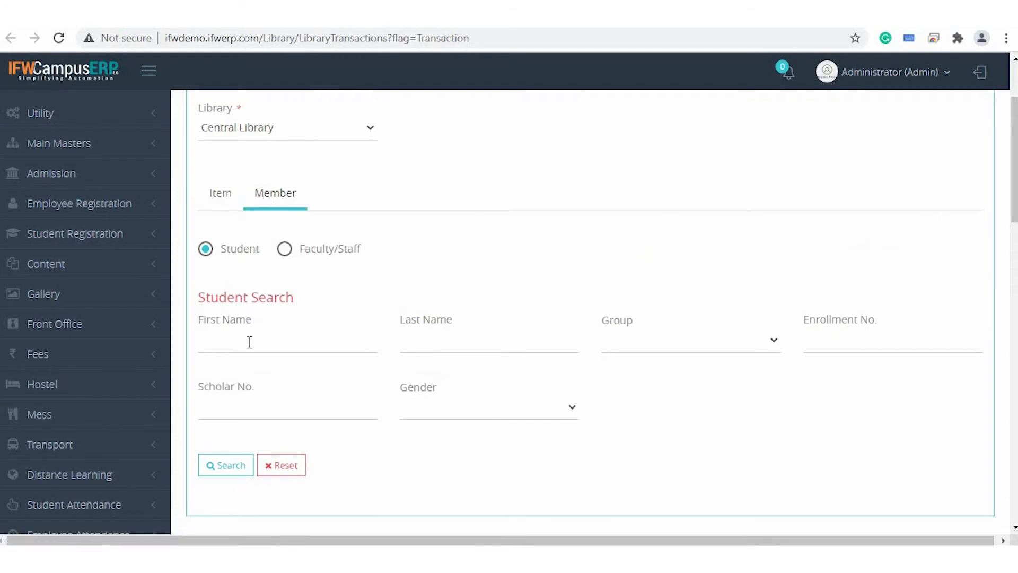
{"action": "left_click", "coordinate": [271, 341]}
{"action": "left_click", "coordinate": [475, 341]}
{"action": "left_click", "coordinate": [701, 355]}
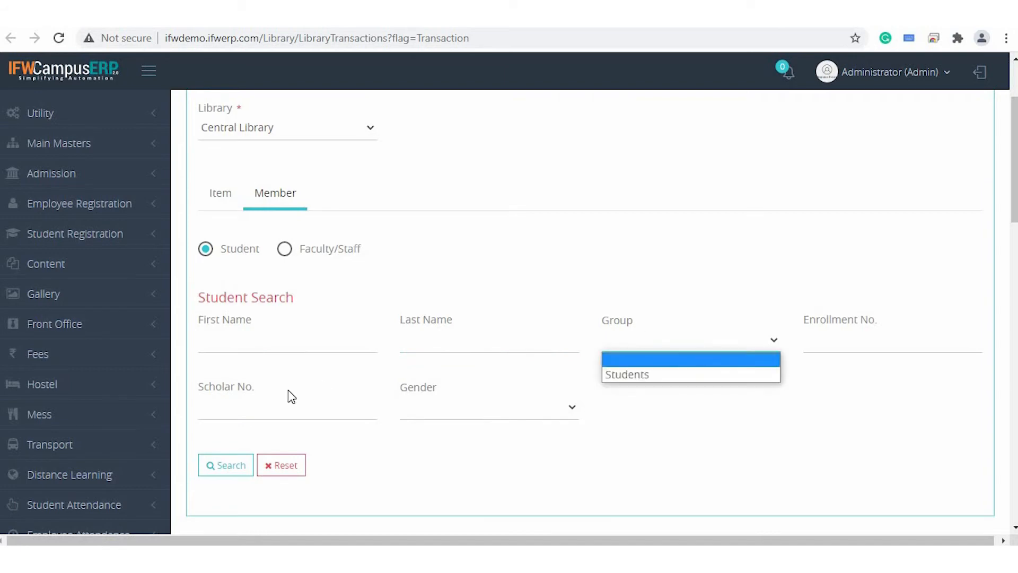
{"action": "left_click", "coordinate": [291, 414]}
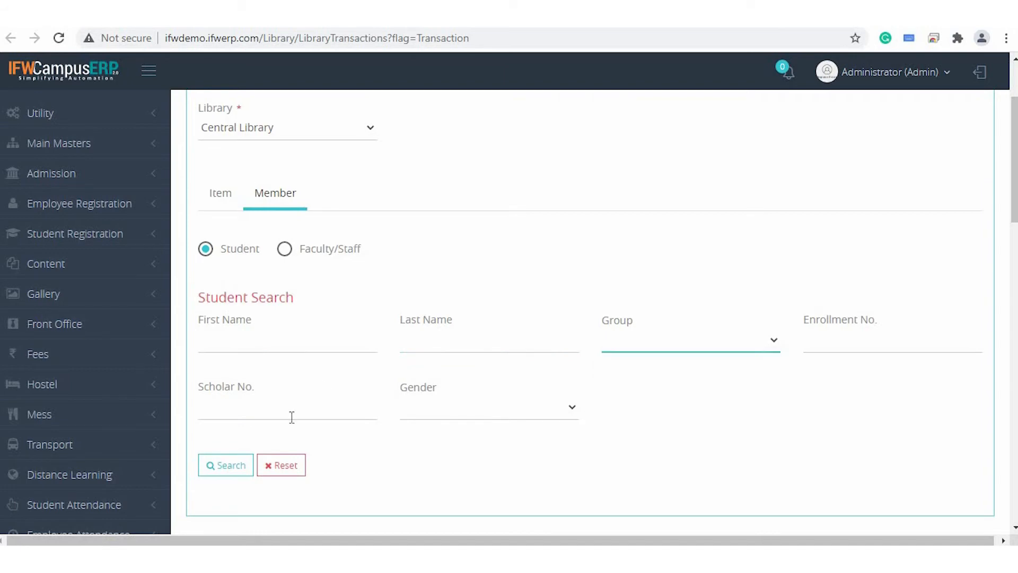
Switch the member search to Faculty/Staff and examine the employee name and library group filters.
{"action": "left_click", "coordinate": [284, 251]}
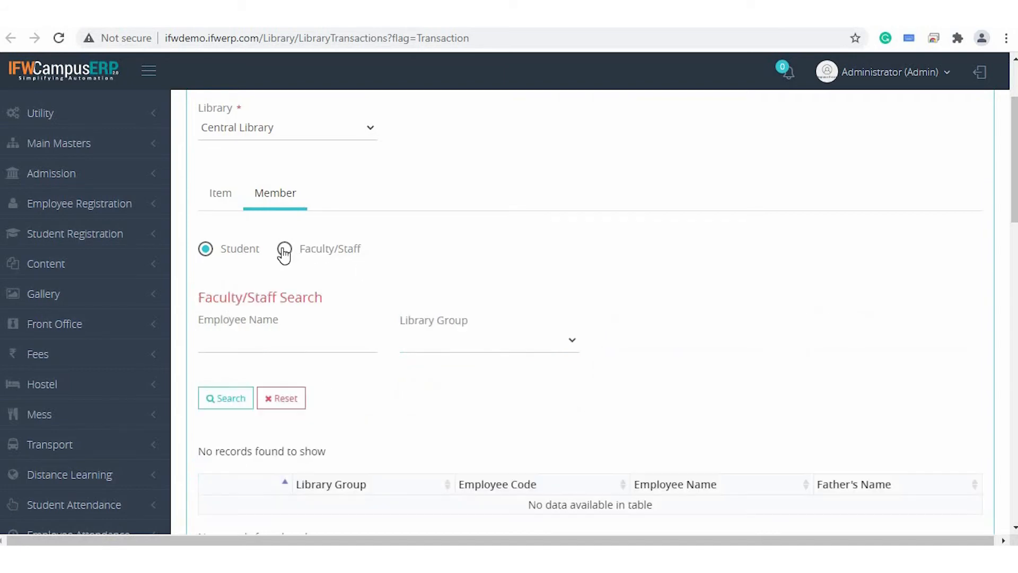
{"action": "left_click", "coordinate": [288, 345]}
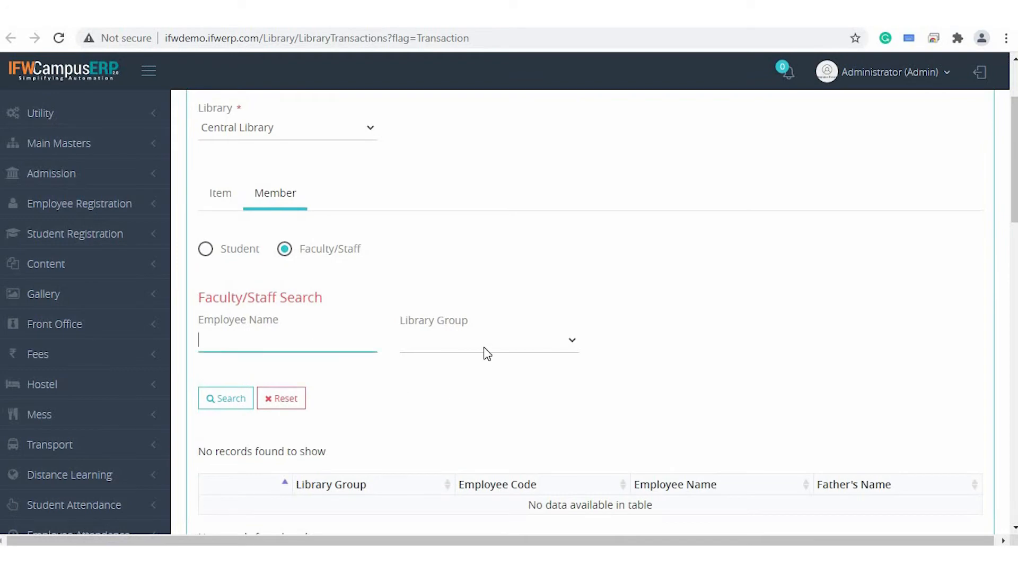
{"action": "left_click", "coordinate": [483, 347]}
{"action": "left_click", "coordinate": [458, 336]}
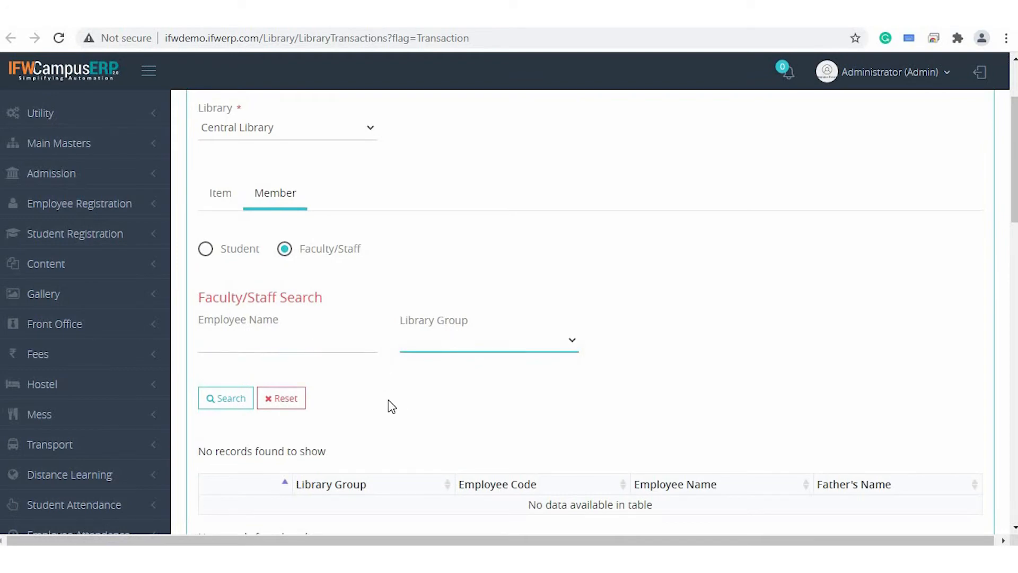
Enter accession number 11777 in the library transaction form.
{"action": "scroll", "coordinate": [388, 399], "scroll_direction": "down", "scroll_amount": 4}
{"action": "scroll", "coordinate": [389, 399], "scroll_direction": "down", "scroll_amount": 4}
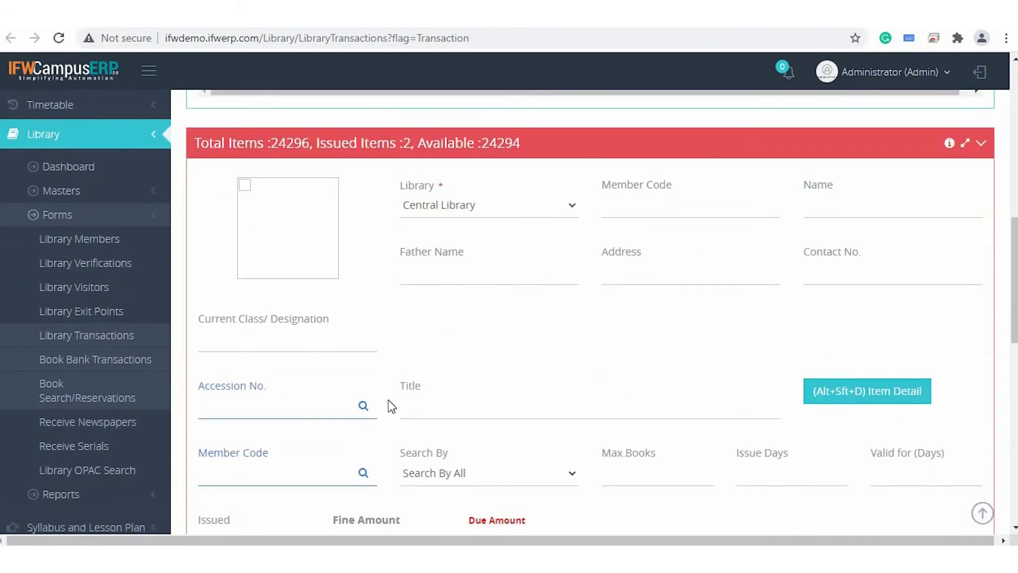
{"action": "scroll", "coordinate": [391, 406], "scroll_direction": "down", "scroll_amount": 2}
{"action": "left_click", "coordinate": [264, 305]}
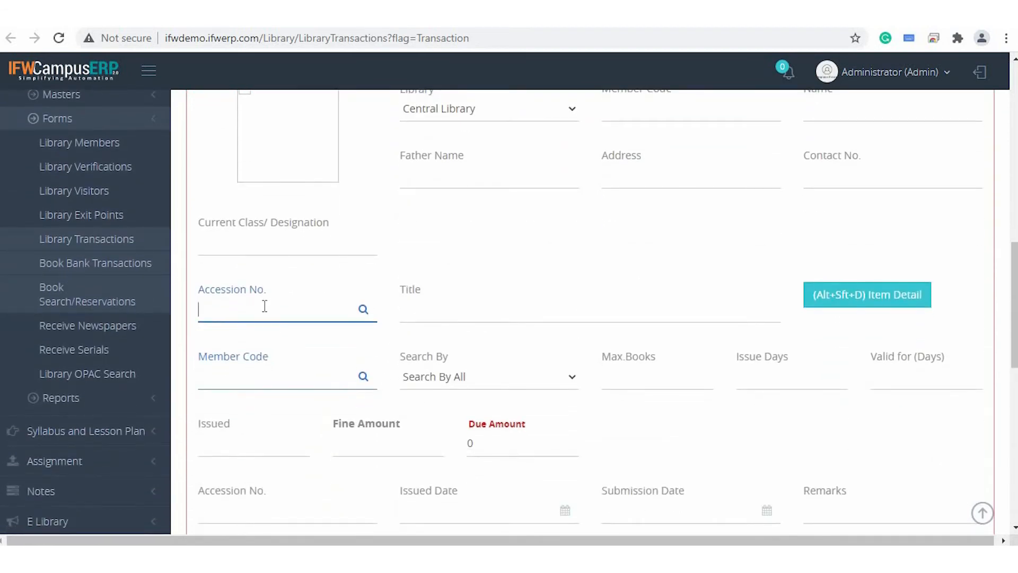
{"action": "type", "text": "111777"}
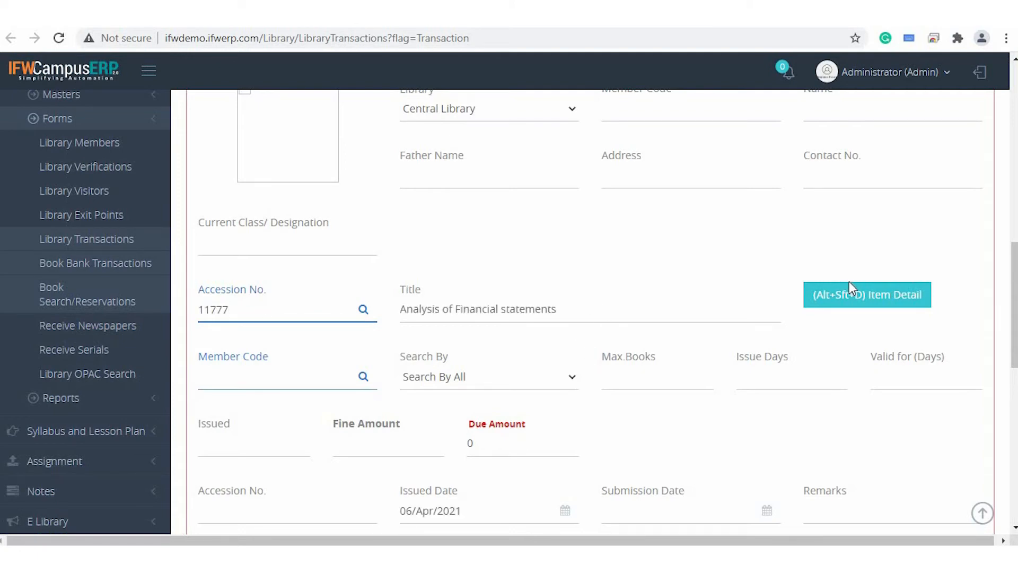
Open the item details for the entered accession number, review them, and close the details.
{"action": "left_click", "coordinate": [874, 304]}
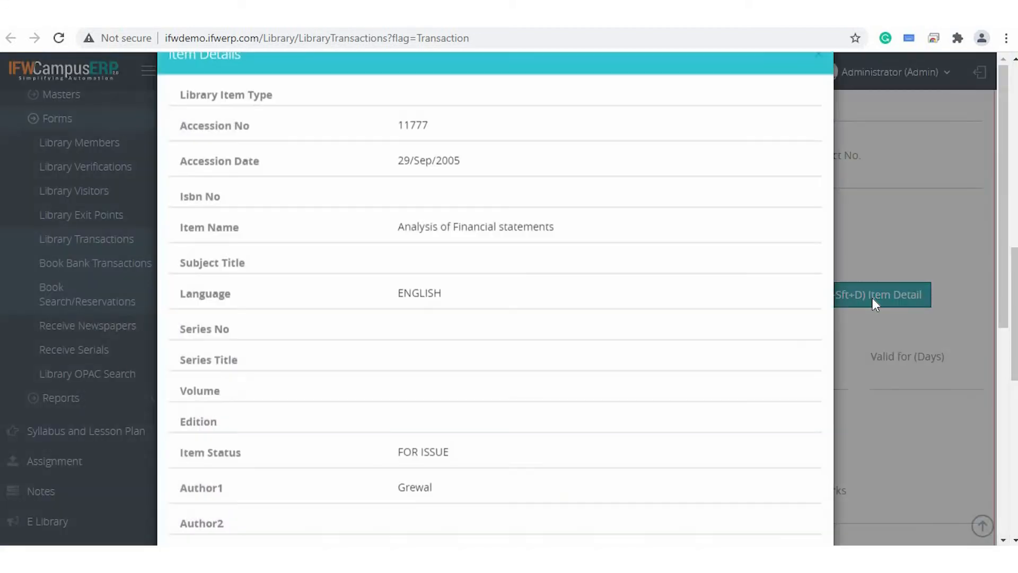
{"action": "scroll", "coordinate": [457, 412], "scroll_direction": "down", "scroll_amount": 3}
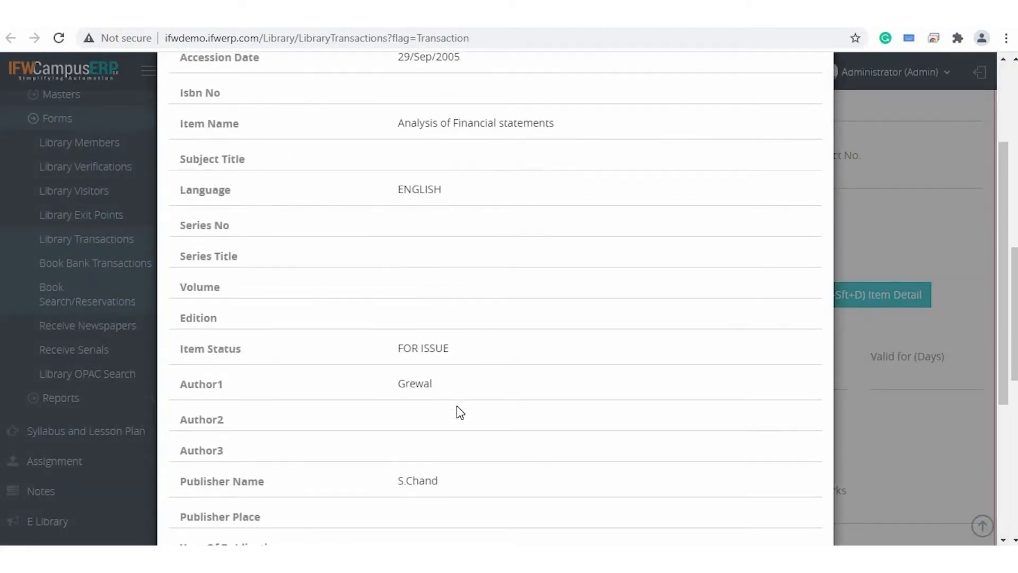
{"action": "scroll", "coordinate": [459, 412], "scroll_direction": "down", "scroll_amount": 4}
{"action": "scroll", "coordinate": [460, 411], "scroll_direction": "up", "scroll_amount": 5}
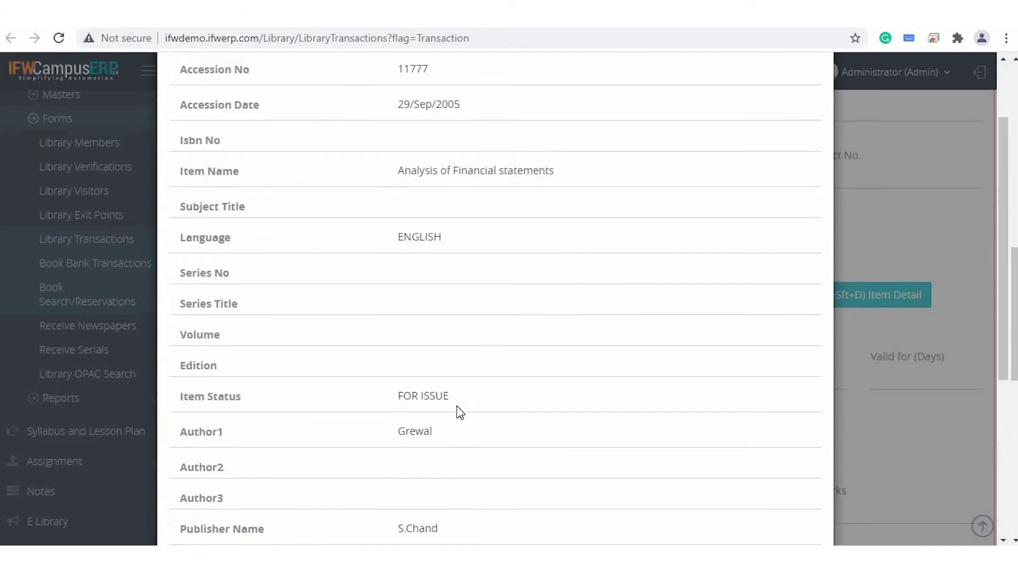
{"action": "scroll", "coordinate": [460, 412], "scroll_direction": "up", "scroll_amount": 2}
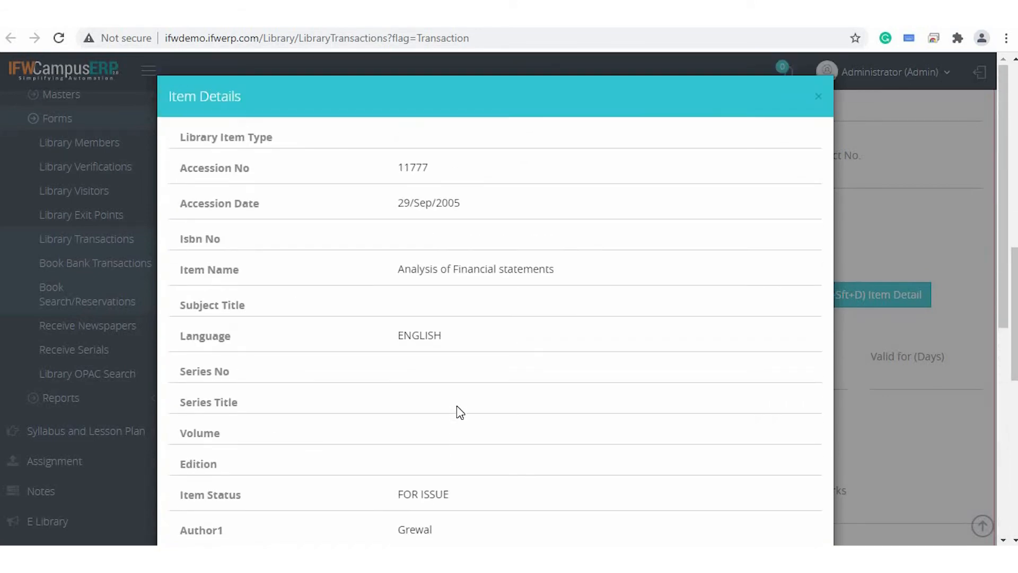
{"action": "left_click", "coordinate": [820, 99]}
Enter the student's member code in the transaction form and review the loaded member details.
{"action": "left_click", "coordinate": [272, 381]}
{"action": "type", "text": "B.TECH 01"}
{"action": "key", "text": "Return"}
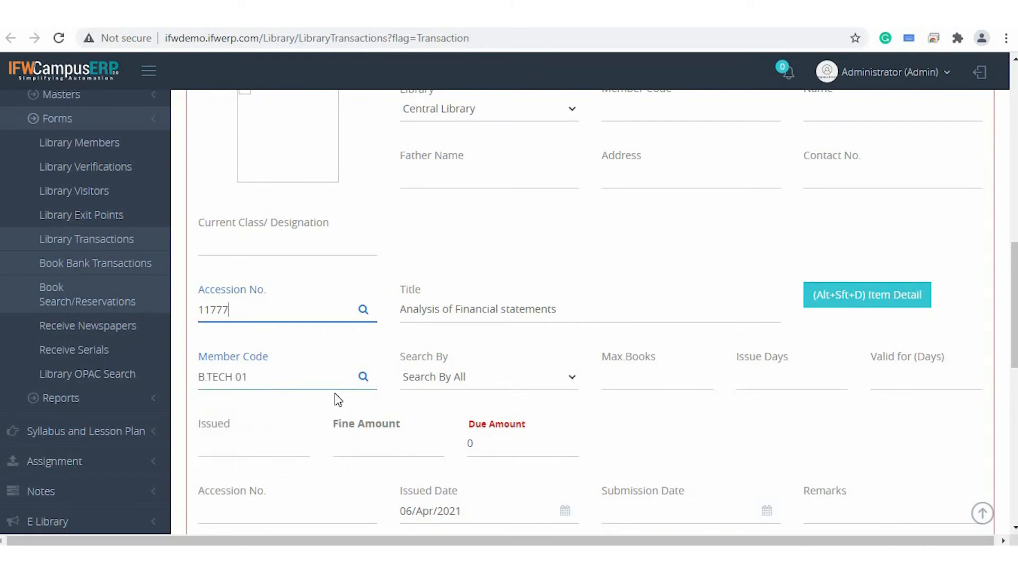
{"action": "scroll", "coordinate": [509, 302], "scroll_direction": "up", "scroll_amount": 3}
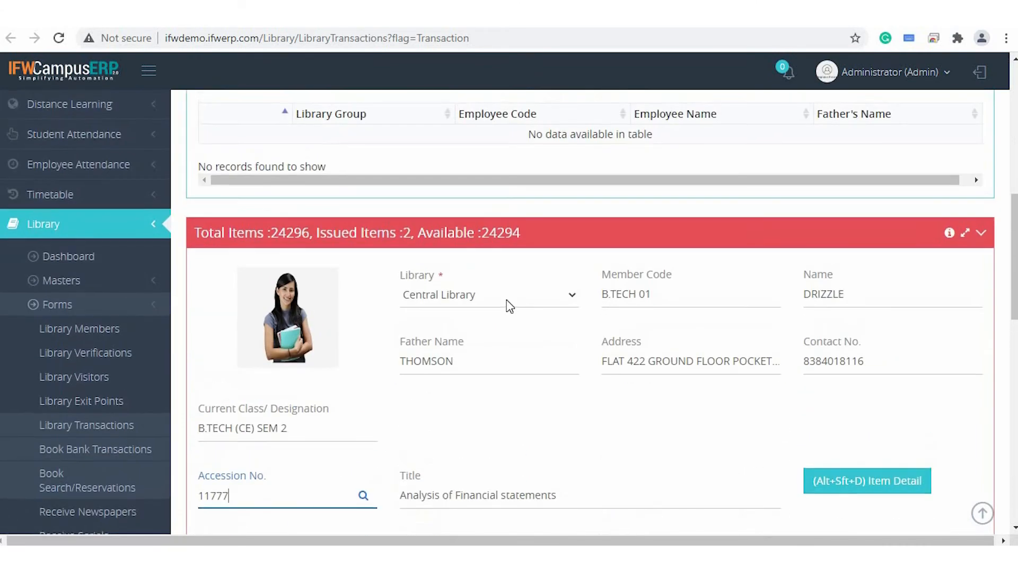
{"action": "scroll", "coordinate": [510, 305], "scroll_direction": "down", "scroll_amount": 2}
{"action": "scroll", "coordinate": [509, 307], "scroll_direction": "down", "scroll_amount": 5}
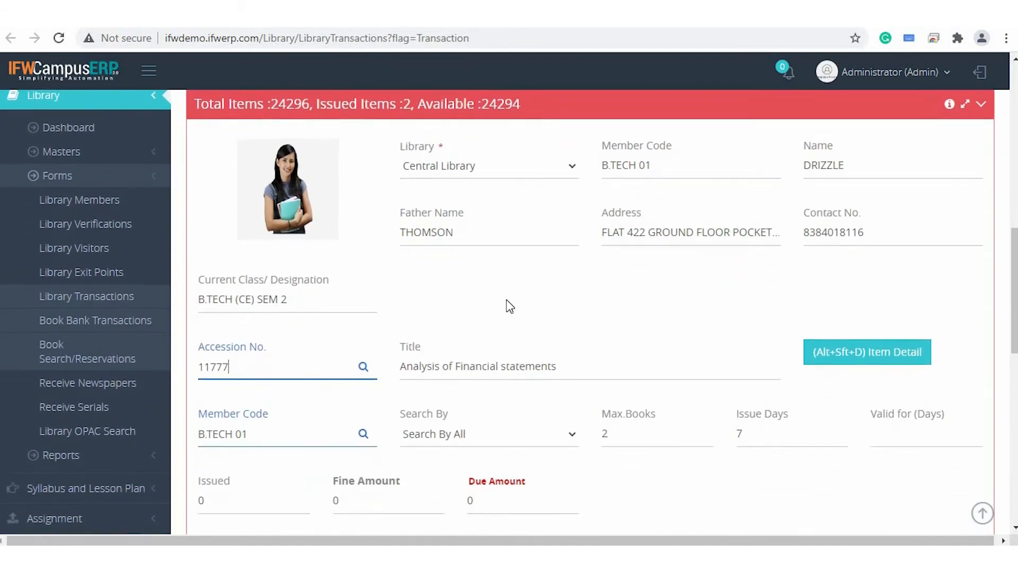
Check the member's history and issue the book with accession number 11777 to the student.
{"action": "scroll", "coordinate": [509, 305], "scroll_direction": "down", "scroll_amount": 2}
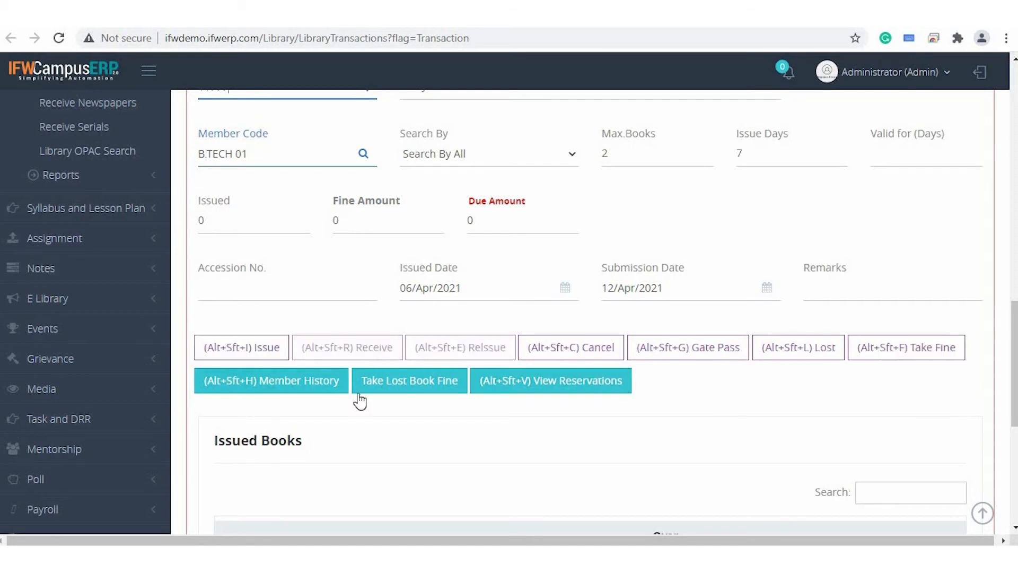
{"action": "left_click", "coordinate": [290, 380]}
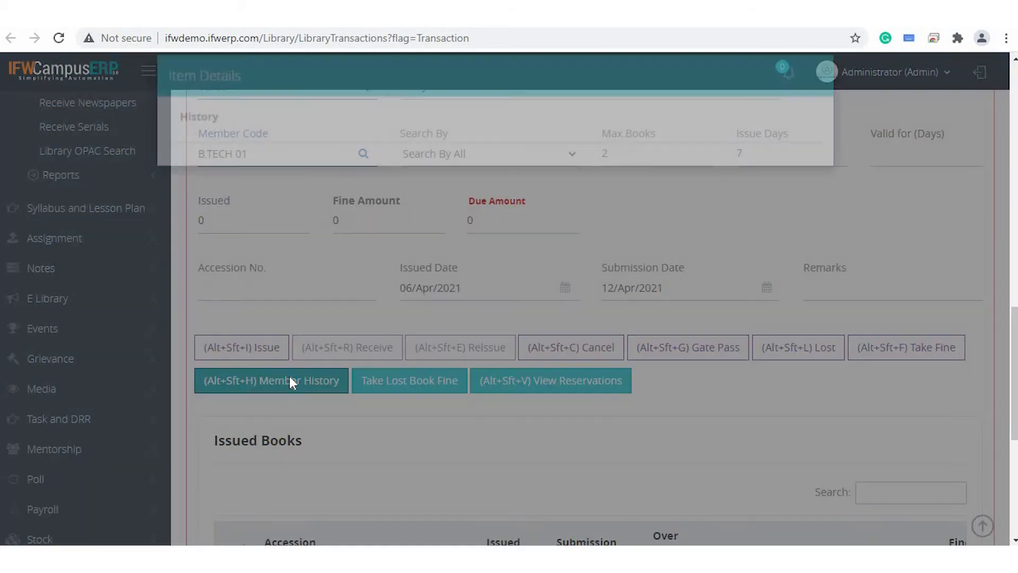
{"action": "left_click", "coordinate": [257, 353]}
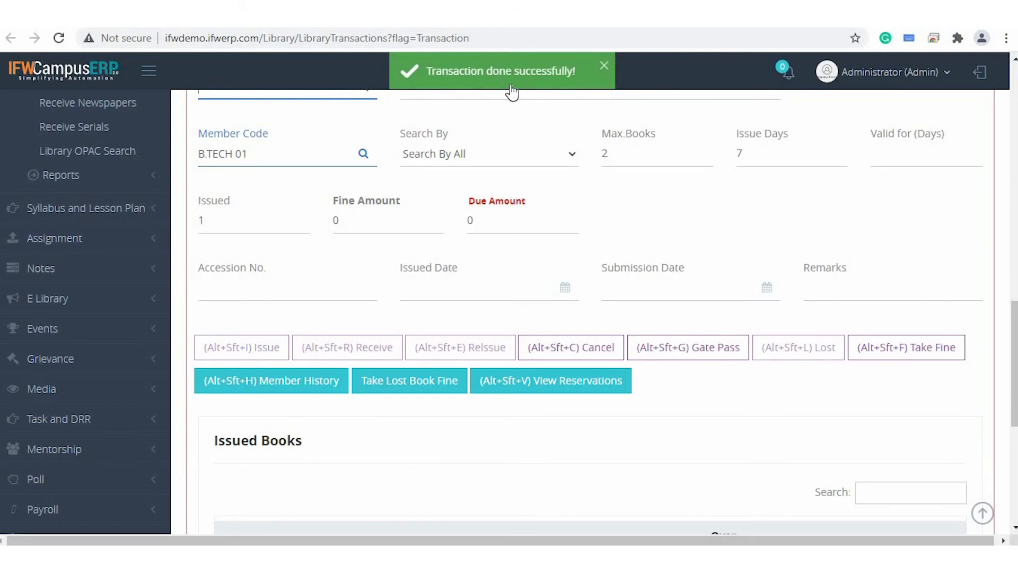
Load the transaction for accession number 11777 and examine its member, issue date, submission date and fine details.
{"action": "scroll", "coordinate": [295, 167], "scroll_direction": "up", "scroll_amount": 3}
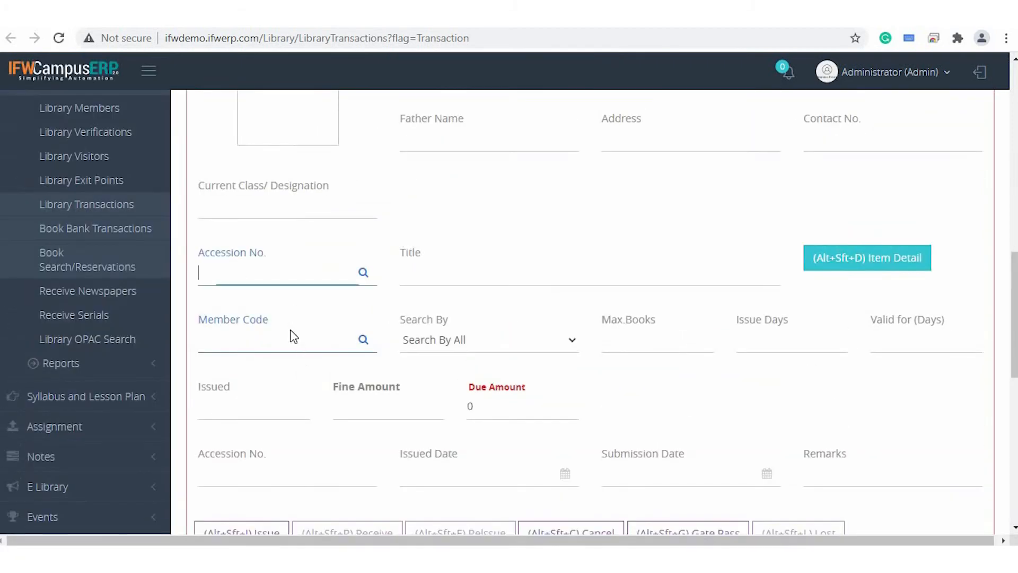
{"action": "left_click", "coordinate": [291, 329]}
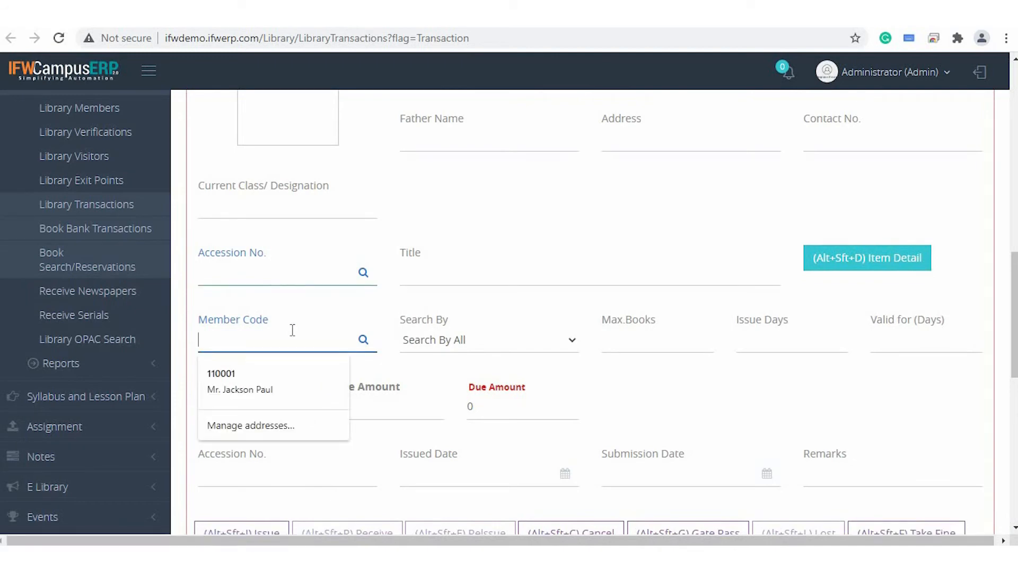
{"action": "left_click", "coordinate": [280, 280]}
{"action": "type", "text": "11777"}
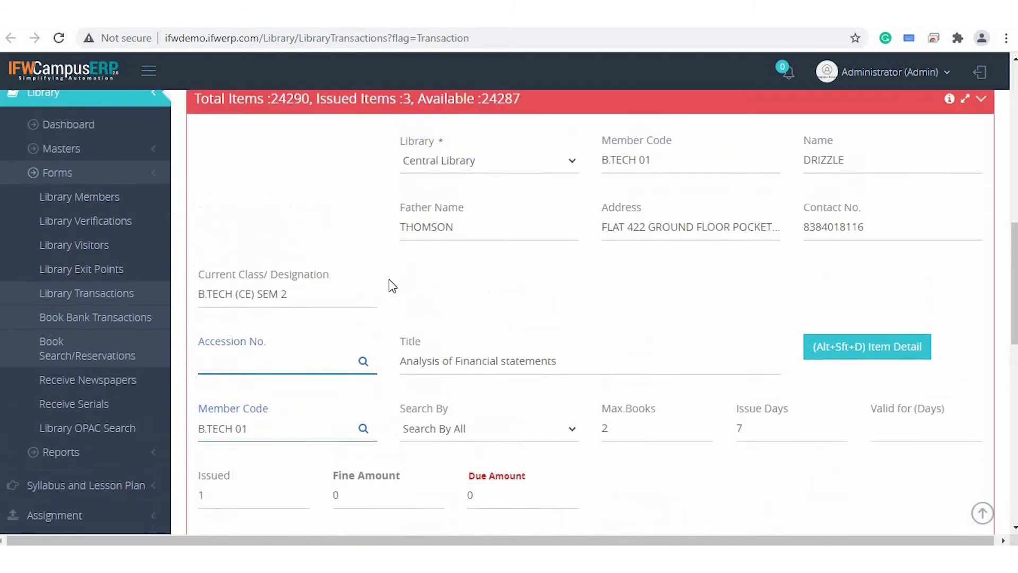
{"action": "scroll", "coordinate": [389, 279], "scroll_direction": "down", "scroll_amount": 1}
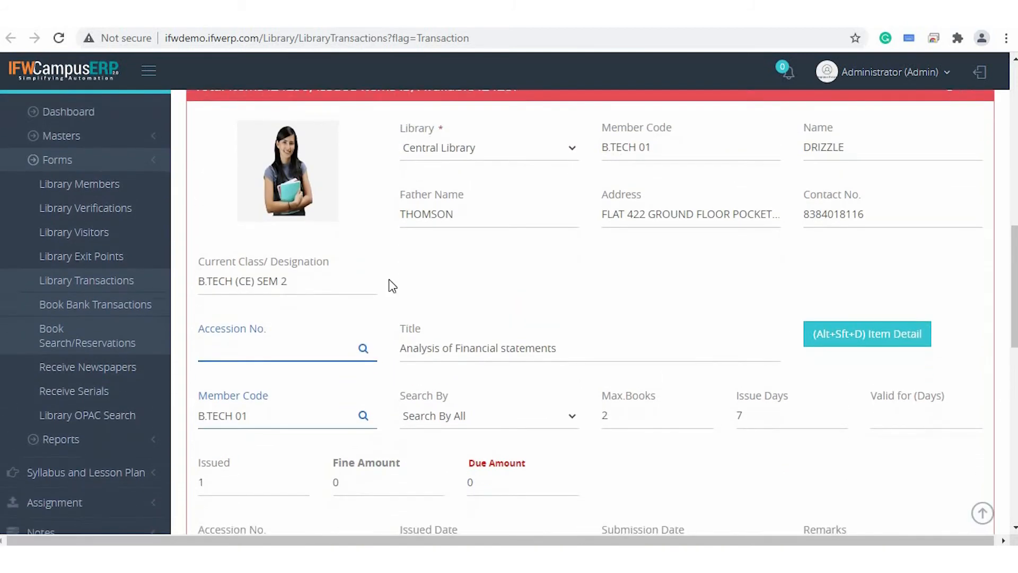
{"action": "scroll", "coordinate": [245, 317], "scroll_direction": "down", "scroll_amount": 3}
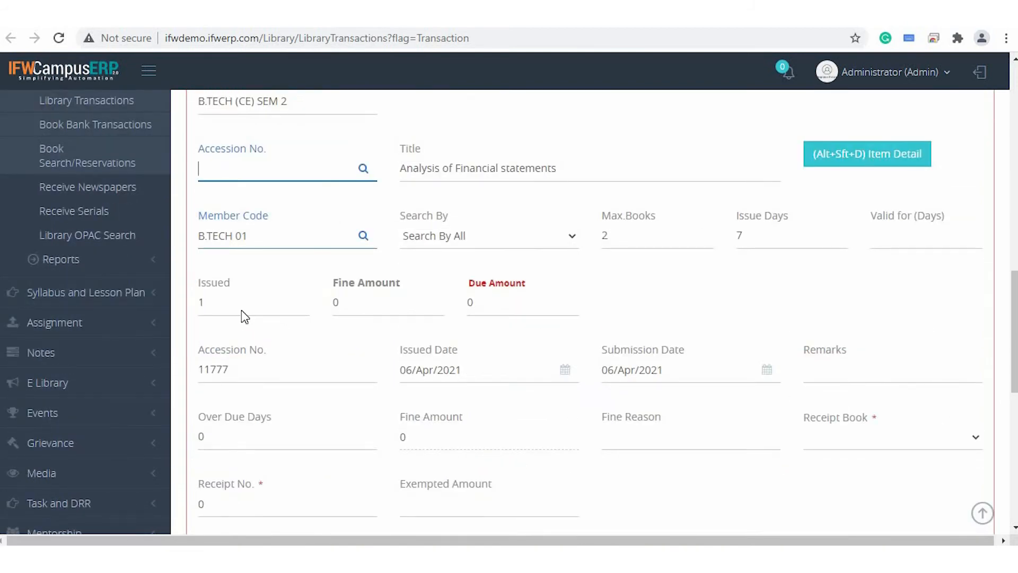
{"action": "left_click", "coordinate": [227, 309]}
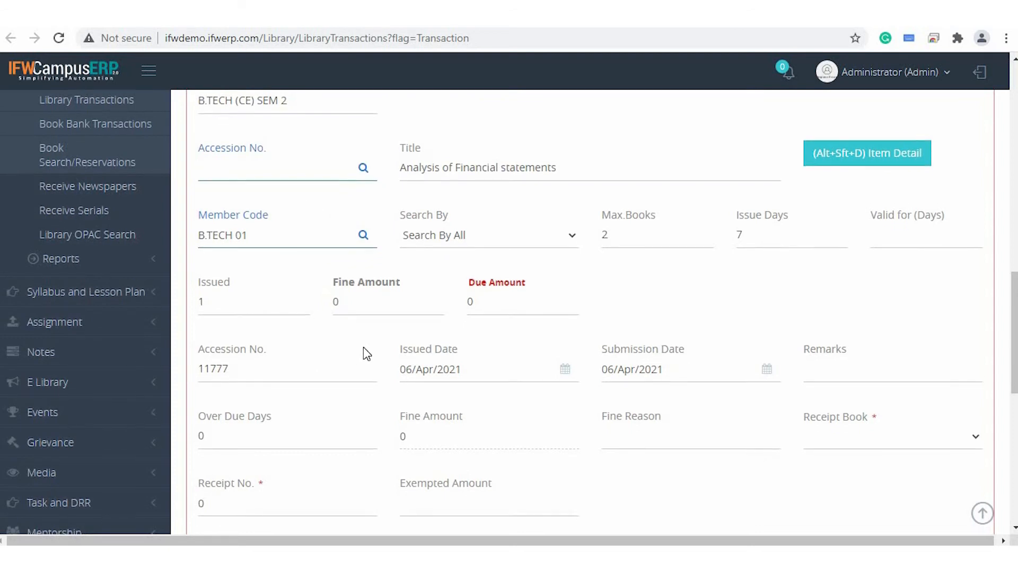
{"action": "scroll", "coordinate": [363, 348], "scroll_direction": "down", "scroll_amount": 1}
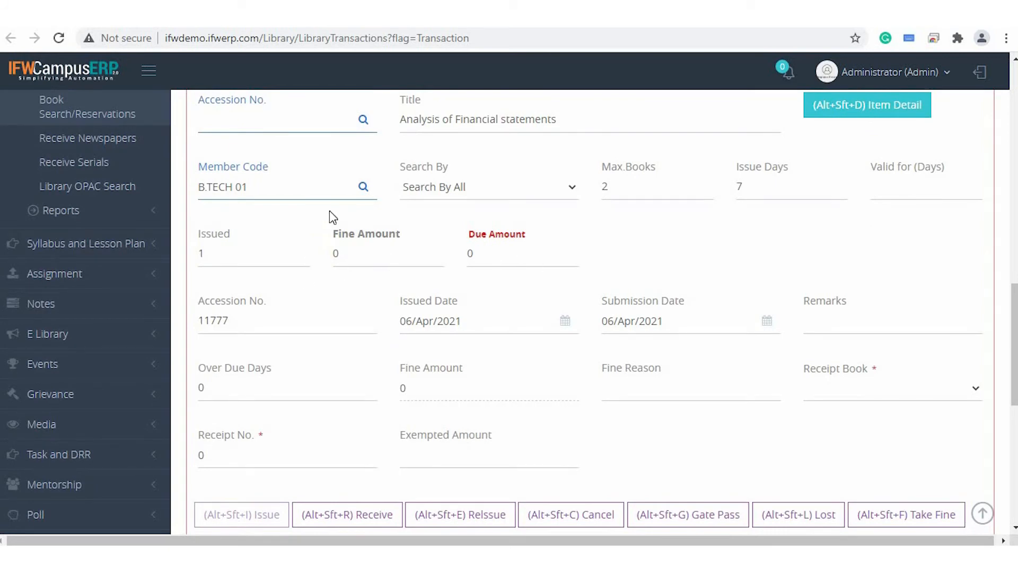
Receive the selected issued book with accession number 11777 back from the student and check the refreshed transaction form.
{"action": "scroll", "coordinate": [504, 224], "scroll_direction": "down", "scroll_amount": 3}
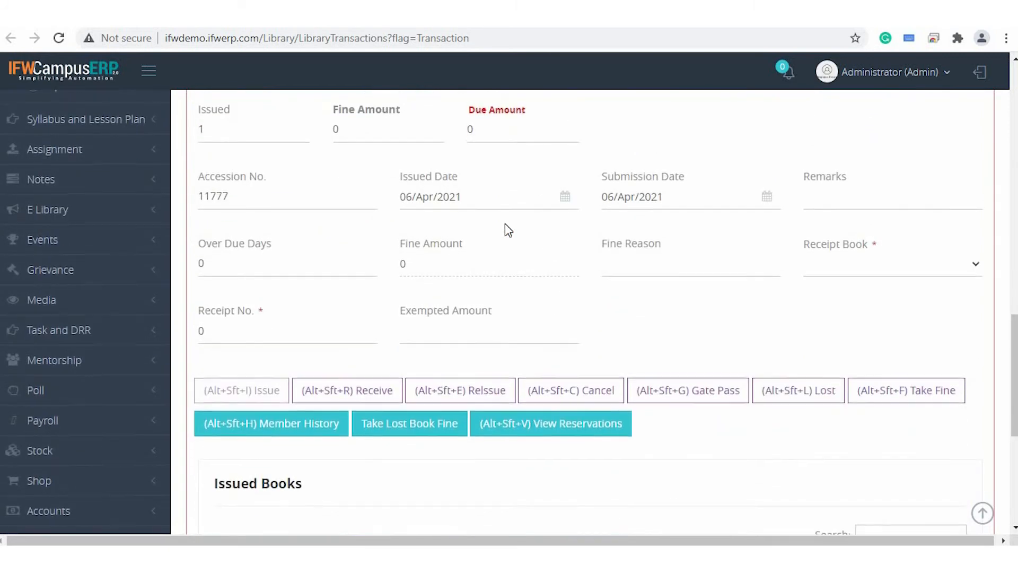
{"action": "scroll", "coordinate": [526, 290], "scroll_direction": "up", "scroll_amount": 3}
{"action": "scroll", "coordinate": [501, 289], "scroll_direction": "down", "scroll_amount": 4}
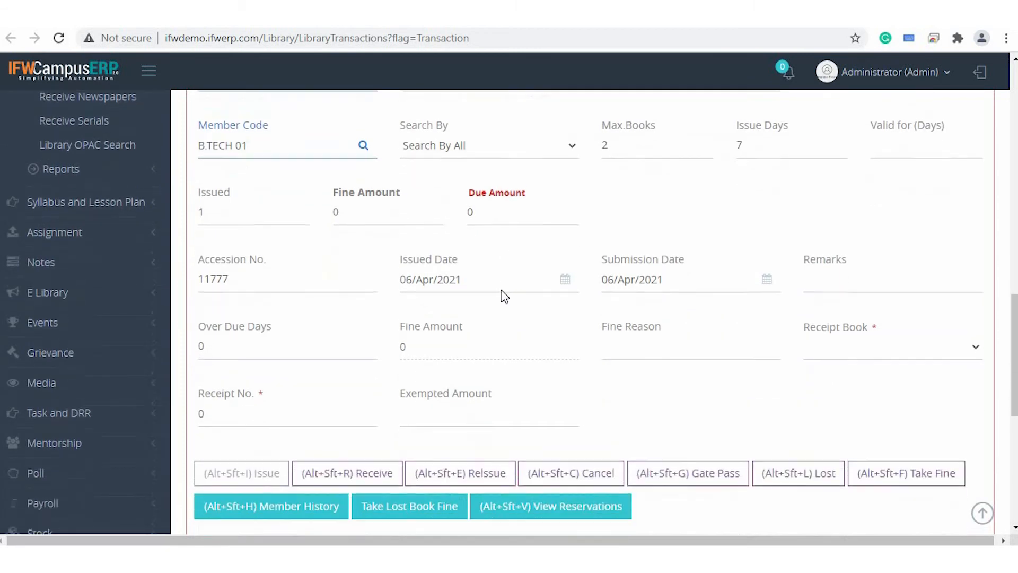
{"action": "scroll", "coordinate": [501, 290], "scroll_direction": "down", "scroll_amount": 6}
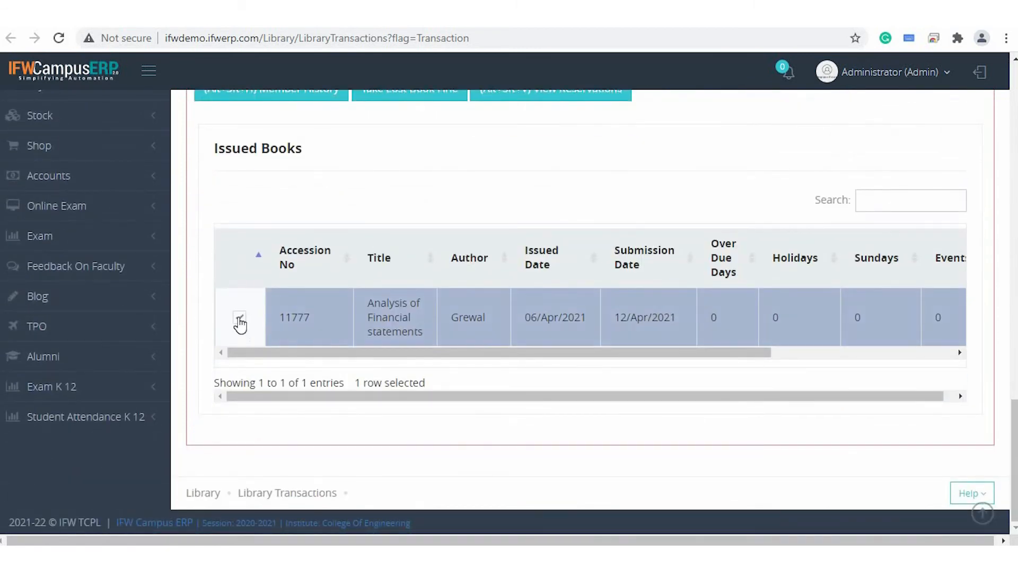
{"action": "scroll", "coordinate": [409, 217], "scroll_direction": "up", "scroll_amount": 3}
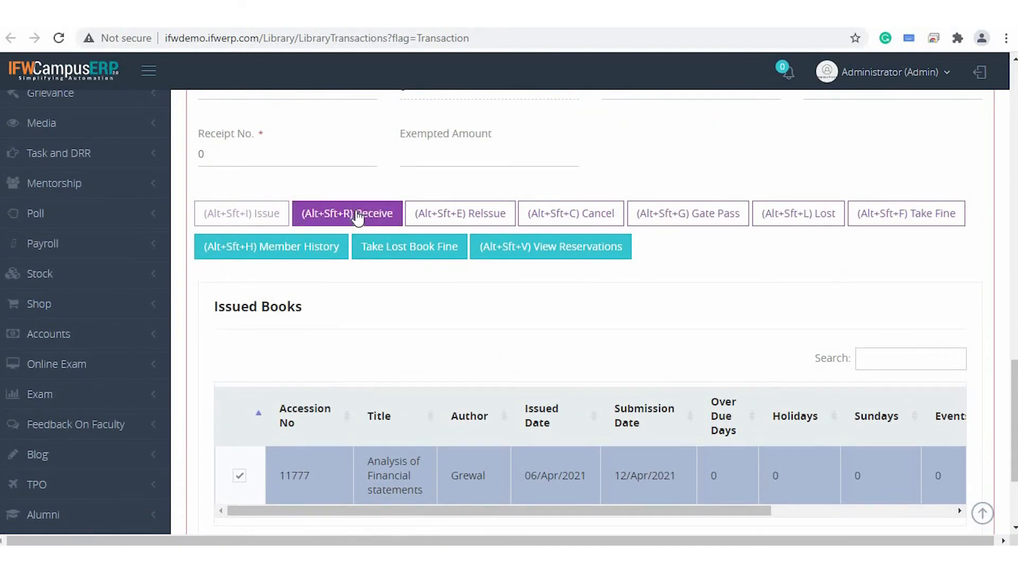
{"action": "left_click", "coordinate": [356, 213]}
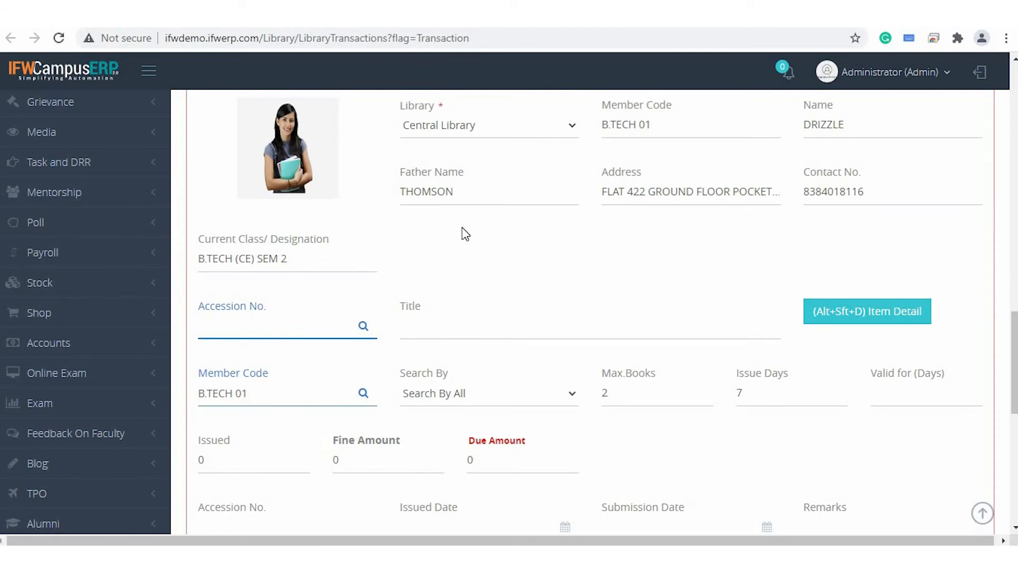
{"action": "scroll", "coordinate": [462, 227], "scroll_direction": "down", "scroll_amount": 5}
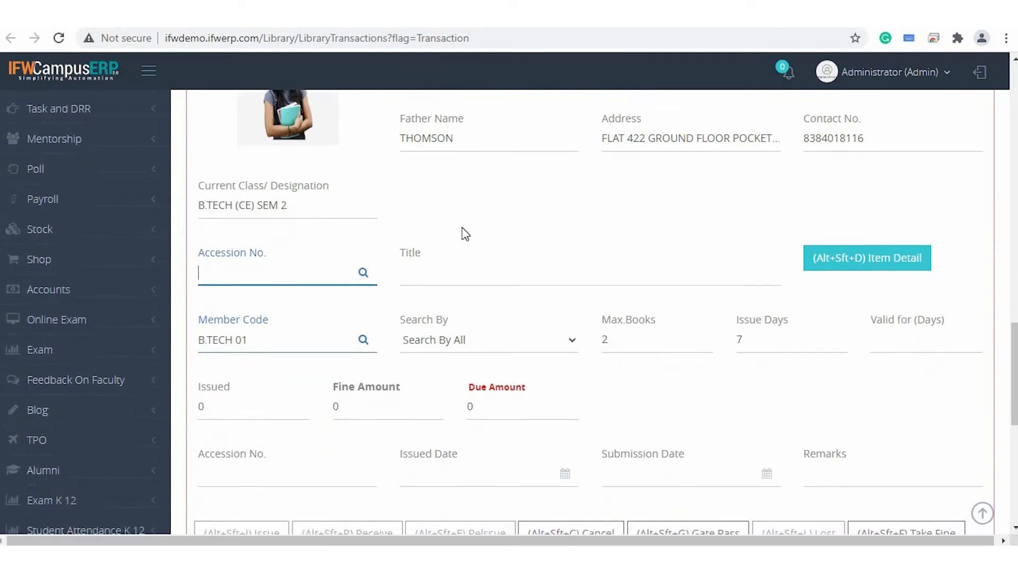
{"action": "scroll", "coordinate": [462, 227], "scroll_direction": "down", "scroll_amount": 2}
Open the Book Bank Transactions form and load the item with accession number 11777.
{"action": "scroll", "coordinate": [462, 227], "scroll_direction": "up", "scroll_amount": 8}
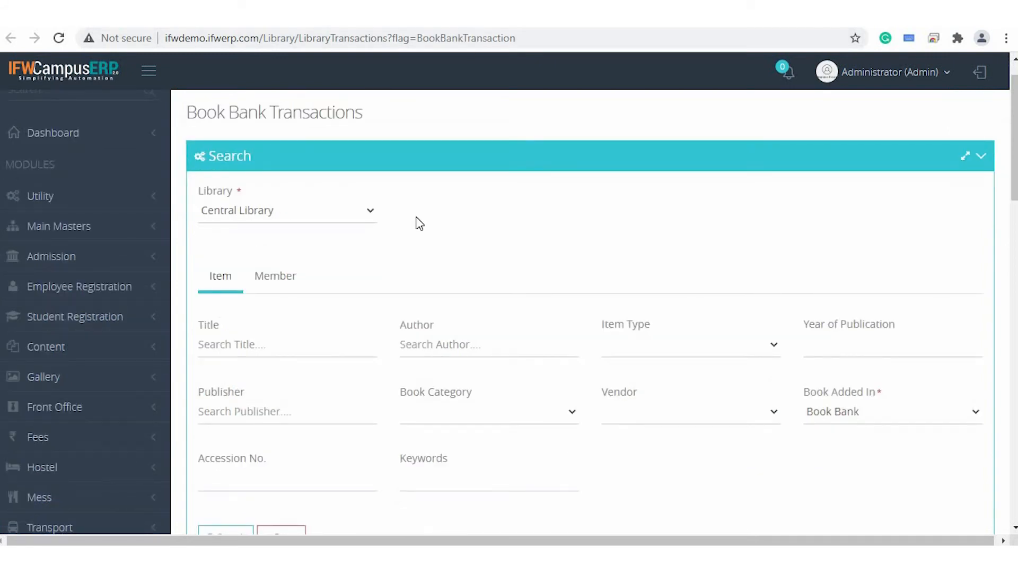
{"action": "scroll", "coordinate": [419, 223], "scroll_direction": "down", "scroll_amount": 10}
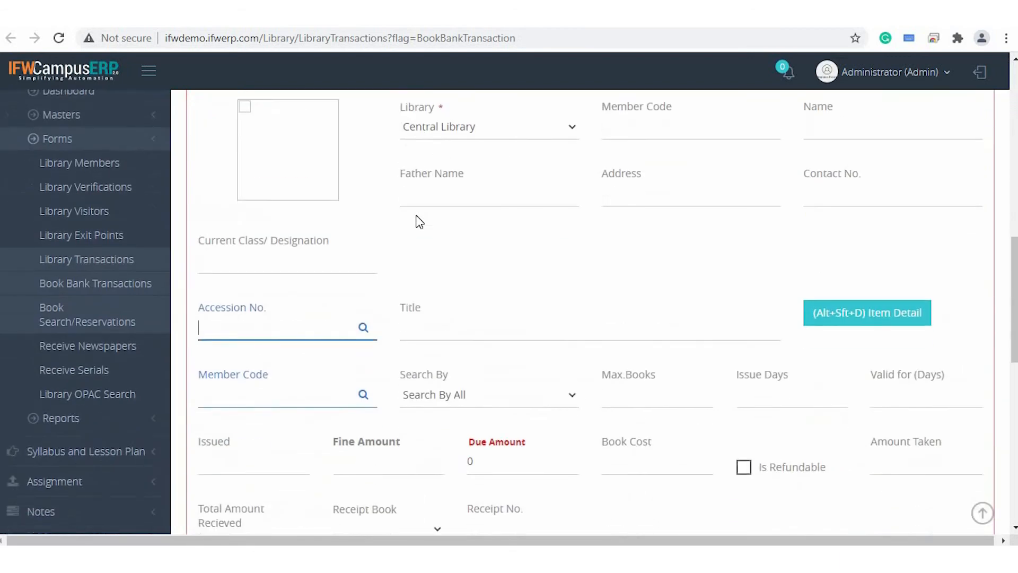
{"action": "scroll", "coordinate": [419, 223], "scroll_direction": "down", "scroll_amount": 2}
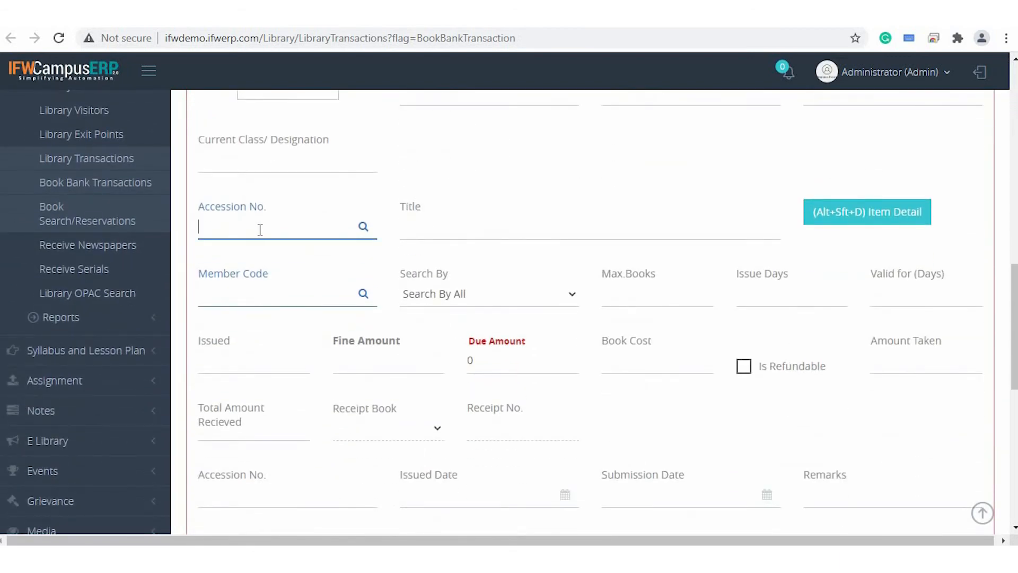
{"action": "type", "text": "777"}
{"action": "key", "text": "Return"}
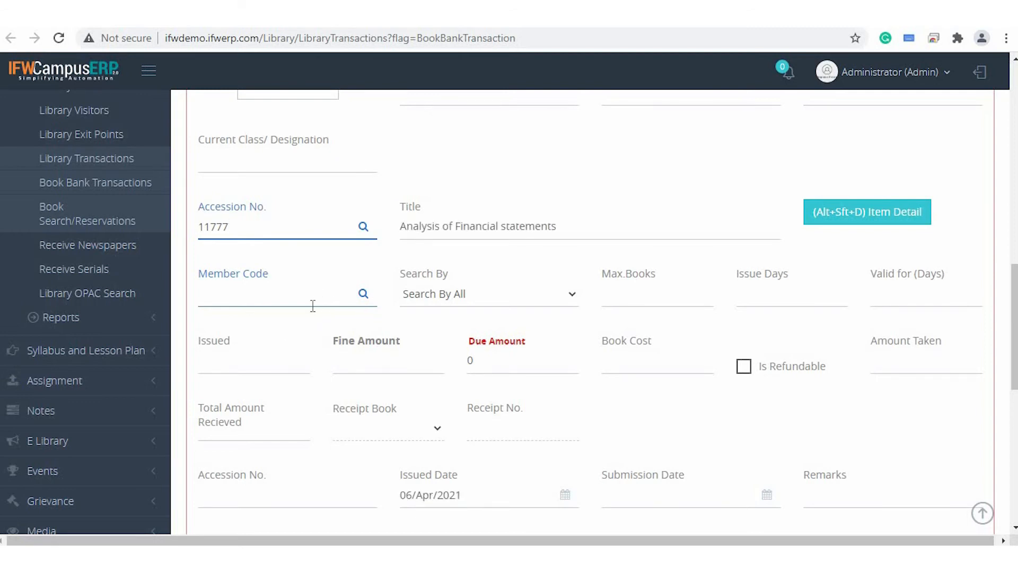
Enter the student's member code in the book bank form and review the loaded member, amount and date fields.
{"action": "left_click", "coordinate": [309, 303]}
{"action": "type", "text": "B.TECH 01"}
{"action": "key", "text": "Return"}
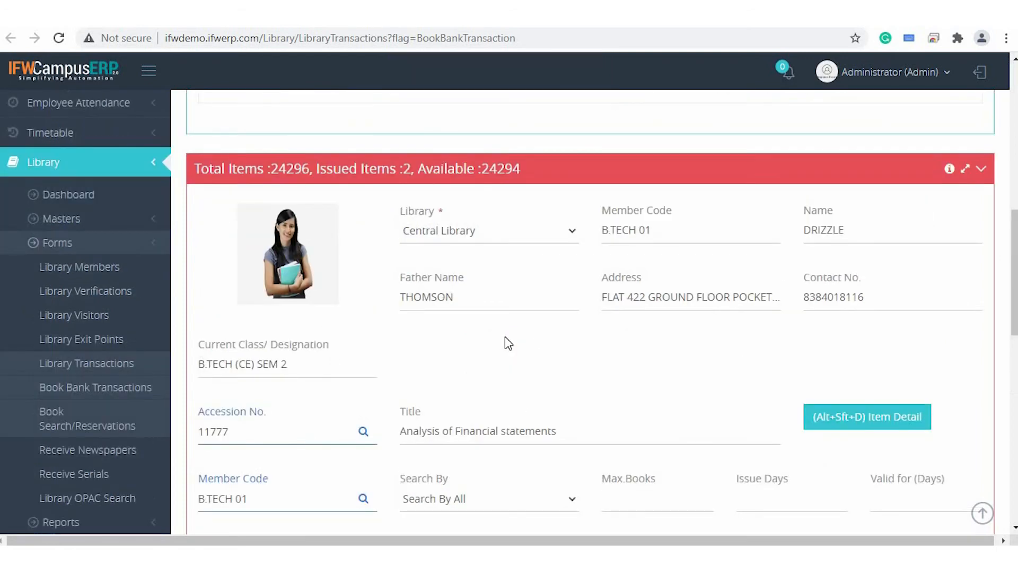
{"action": "scroll", "coordinate": [505, 336], "scroll_direction": "down", "scroll_amount": 2}
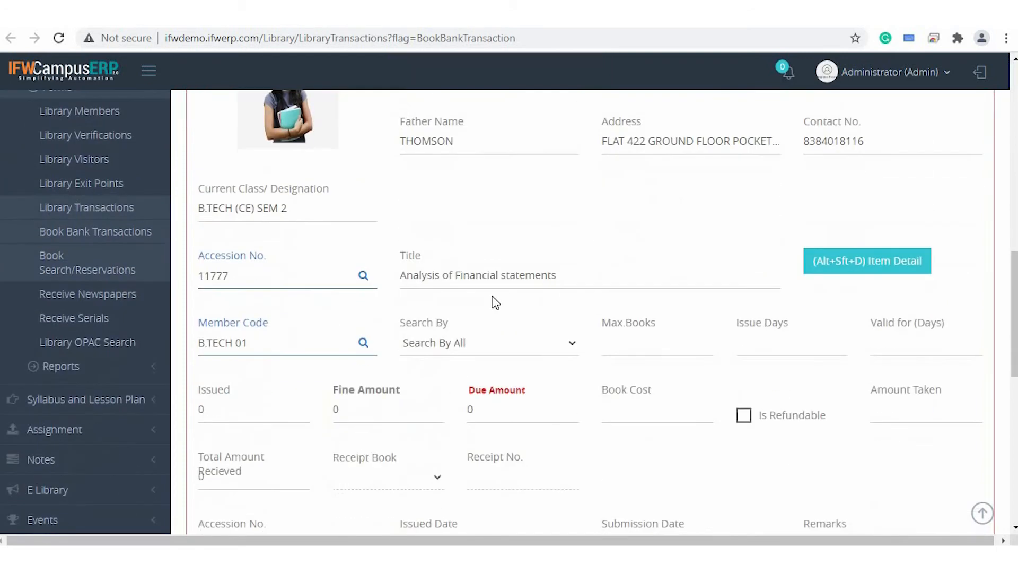
{"action": "scroll", "coordinate": [678, 253], "scroll_direction": "down", "scroll_amount": 3}
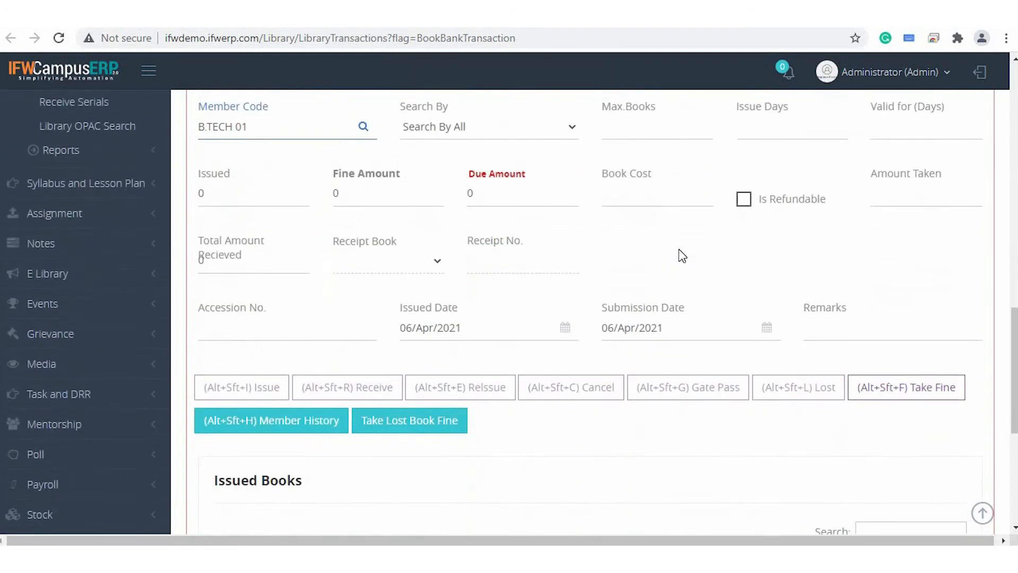
{"action": "scroll", "coordinate": [679, 249], "scroll_direction": "down", "scroll_amount": 2}
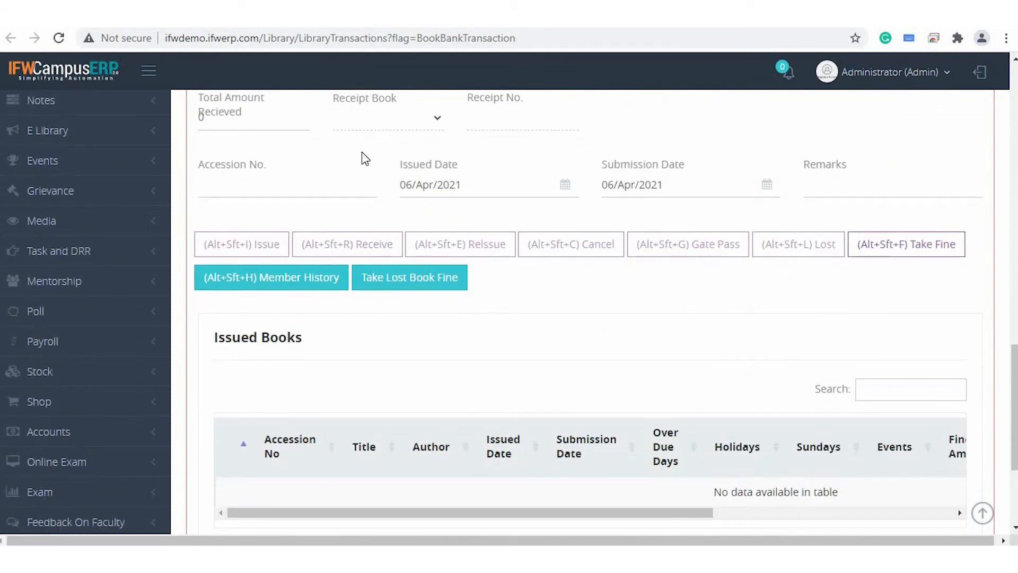
Open Book Search/Reservations and examine its item search fields, member details and reservation fields.
{"action": "scroll", "coordinate": [325, 454], "scroll_direction": "up", "scroll_amount": 3}
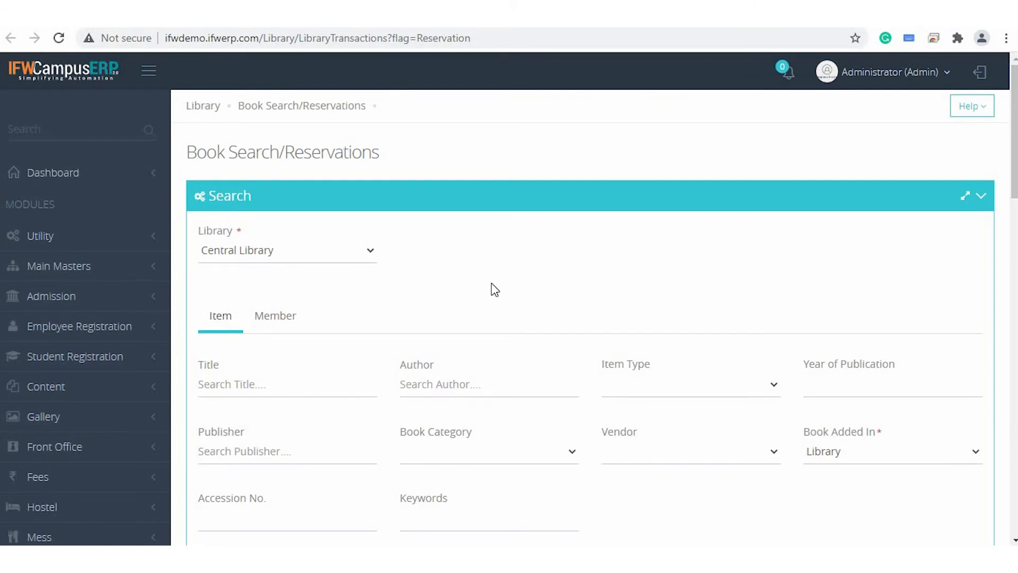
{"action": "scroll", "coordinate": [495, 290], "scroll_direction": "down", "scroll_amount": 2}
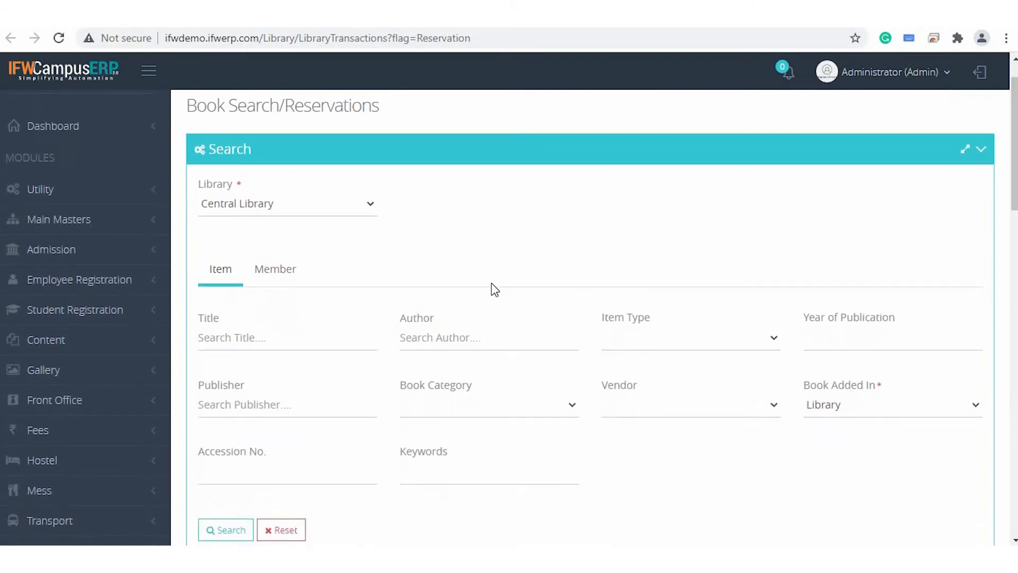
{"action": "scroll", "coordinate": [494, 289], "scroll_direction": "down", "scroll_amount": 5}
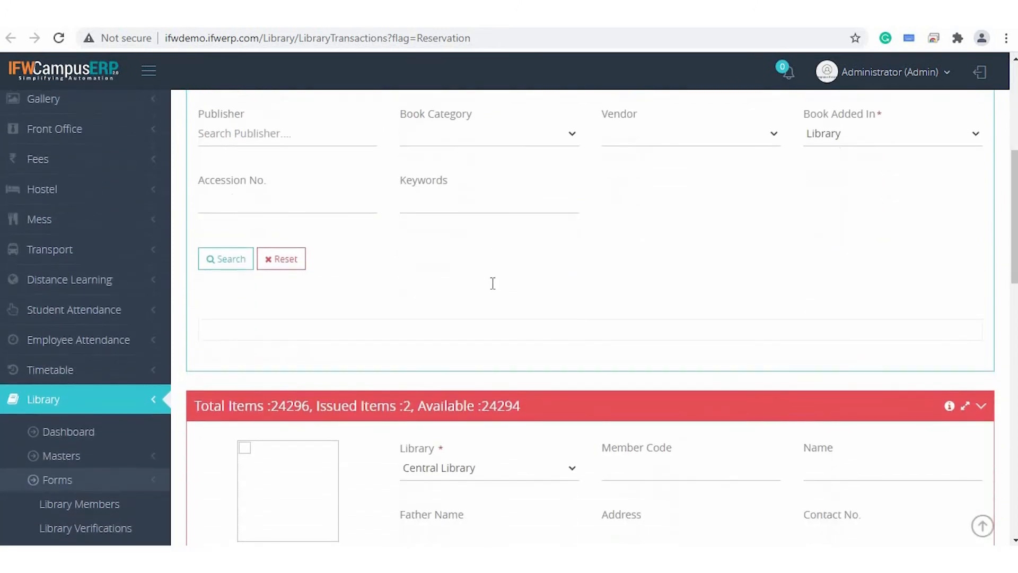
{"action": "scroll", "coordinate": [495, 289], "scroll_direction": "up", "scroll_amount": 5}
{"action": "scroll", "coordinate": [495, 290], "scroll_direction": "down", "scroll_amount": 3}
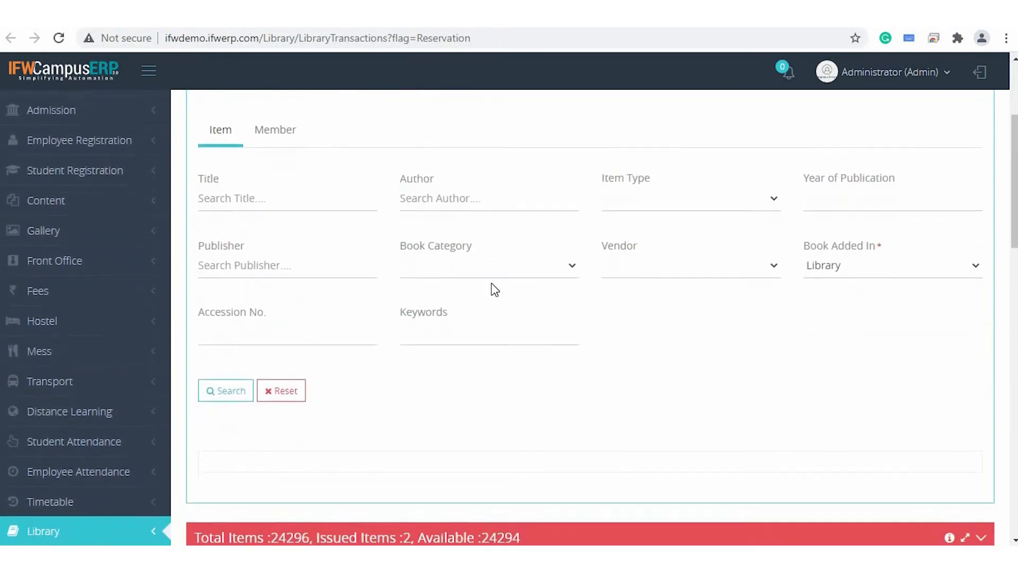
{"action": "scroll", "coordinate": [494, 289], "scroll_direction": "down", "scroll_amount": 4}
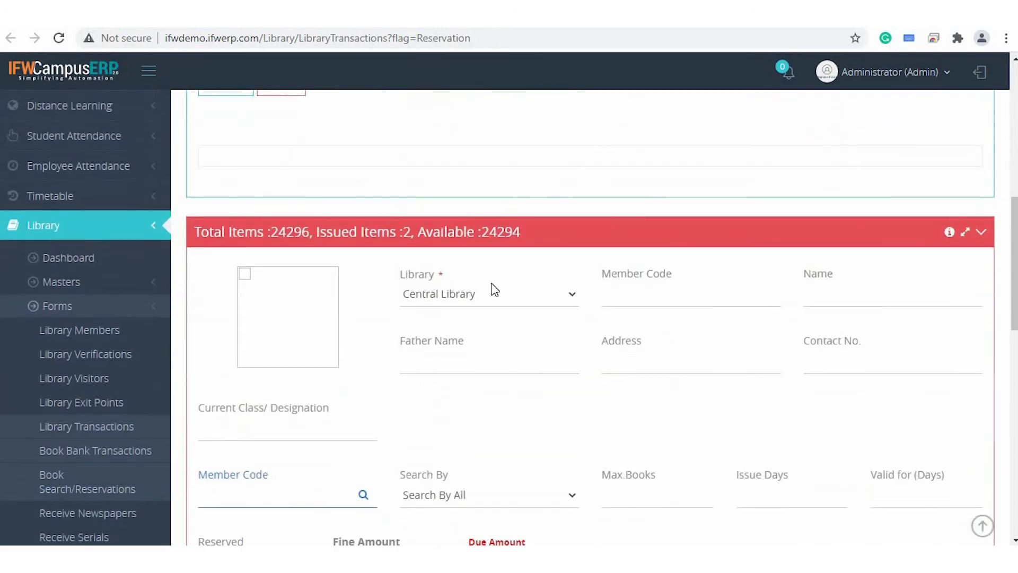
{"action": "scroll", "coordinate": [495, 289], "scroll_direction": "down", "scroll_amount": 3}
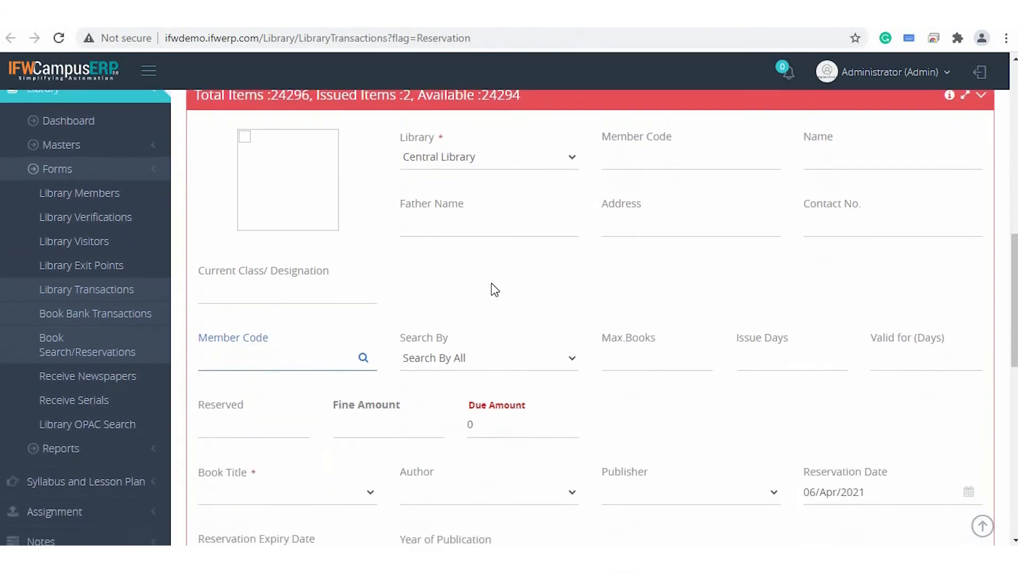
{"action": "scroll", "coordinate": [494, 289], "scroll_direction": "down", "scroll_amount": 1}
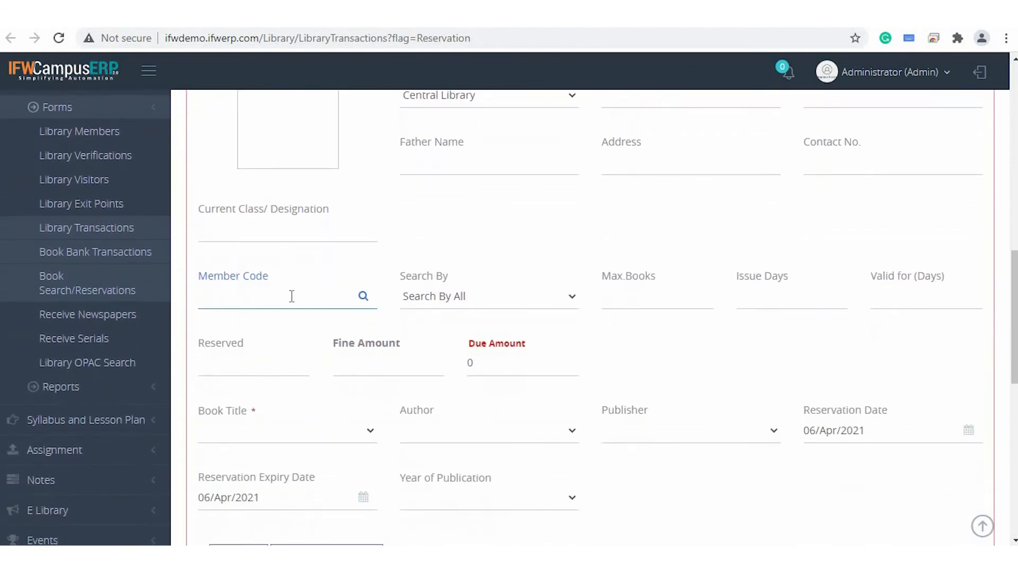
Enter the student's member code in the reservation form and review the loaded member details.
{"action": "left_click", "coordinate": [291, 296]}
{"action": "type", "text": "B.TECH 01"}
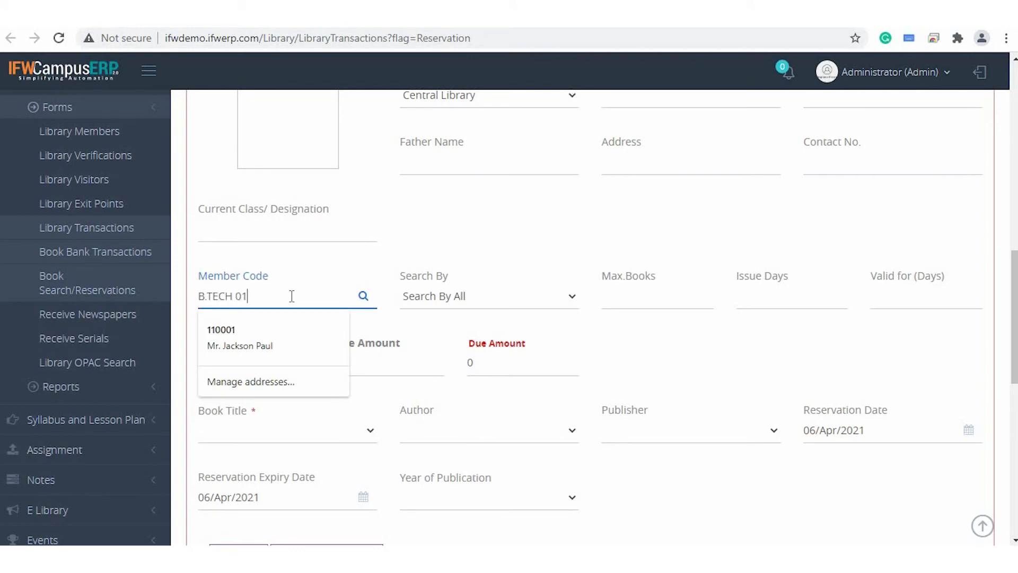
{"action": "key", "text": "Return"}
{"action": "scroll", "coordinate": [526, 260], "scroll_direction": "up", "scroll_amount": 3}
{"action": "scroll", "coordinate": [527, 261], "scroll_direction": "down", "scroll_amount": 2}
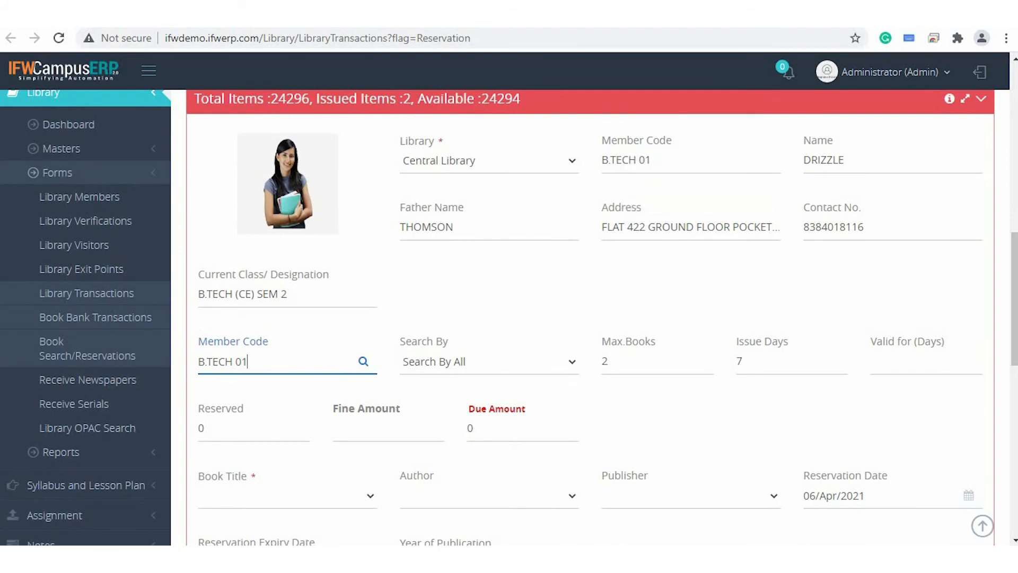
Choose Millennium Geography quiz book as the book title and reserve it for the student.
{"action": "scroll", "coordinate": [536, 293], "scroll_direction": "down", "scroll_amount": 5}
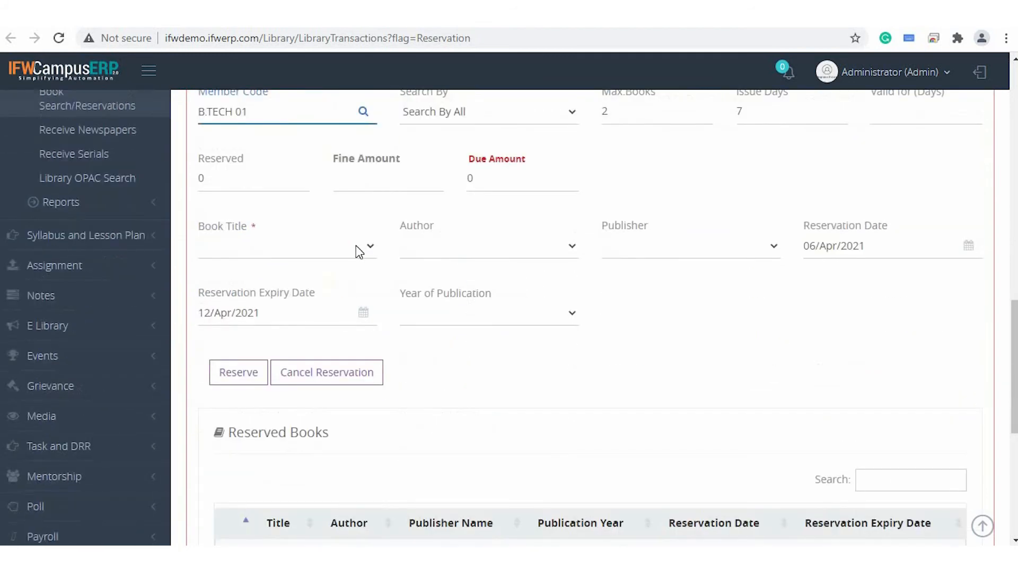
{"action": "left_click", "coordinate": [336, 250]}
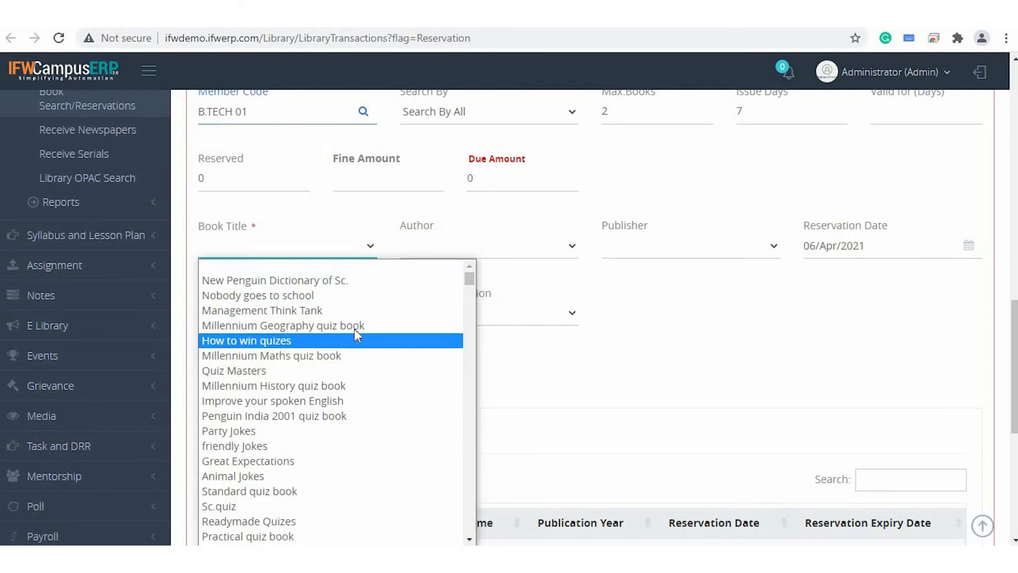
{"action": "left_click", "coordinate": [363, 325]}
{"action": "scroll", "coordinate": [541, 239], "scroll_direction": "down", "scroll_amount": 3}
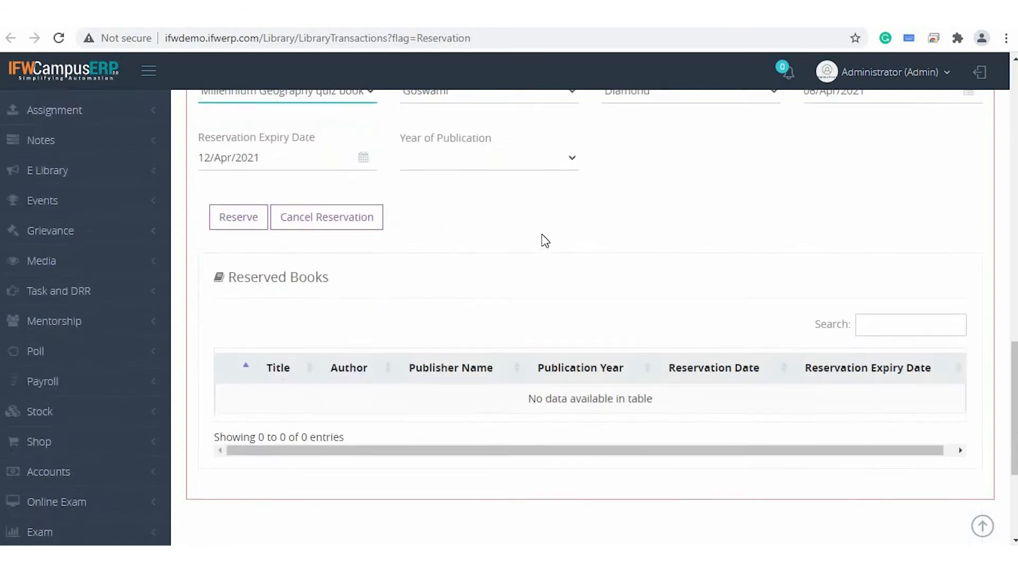
{"action": "scroll", "coordinate": [540, 239], "scroll_direction": "up", "scroll_amount": 3}
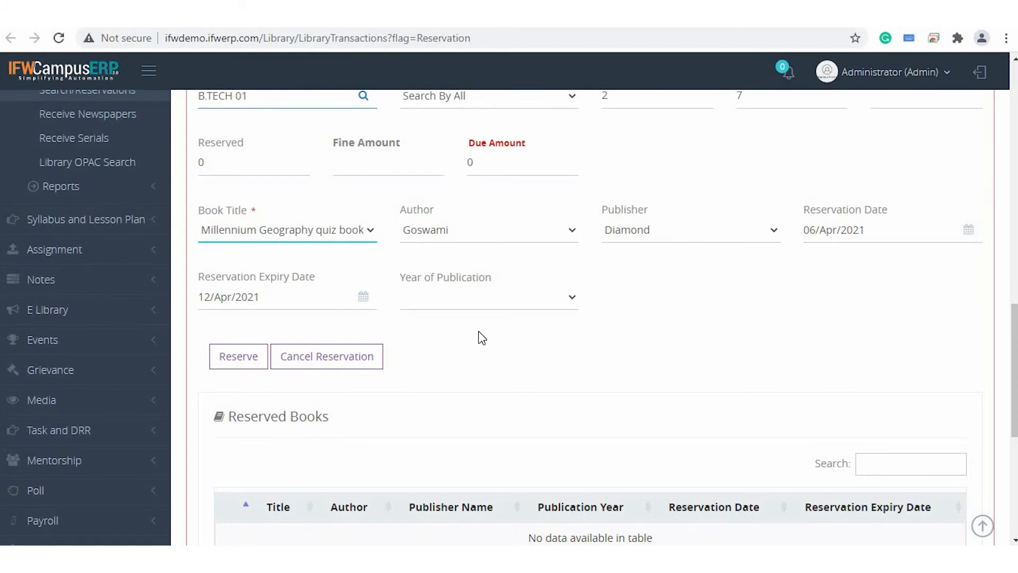
{"action": "scroll", "coordinate": [479, 332], "scroll_direction": "down", "scroll_amount": 1}
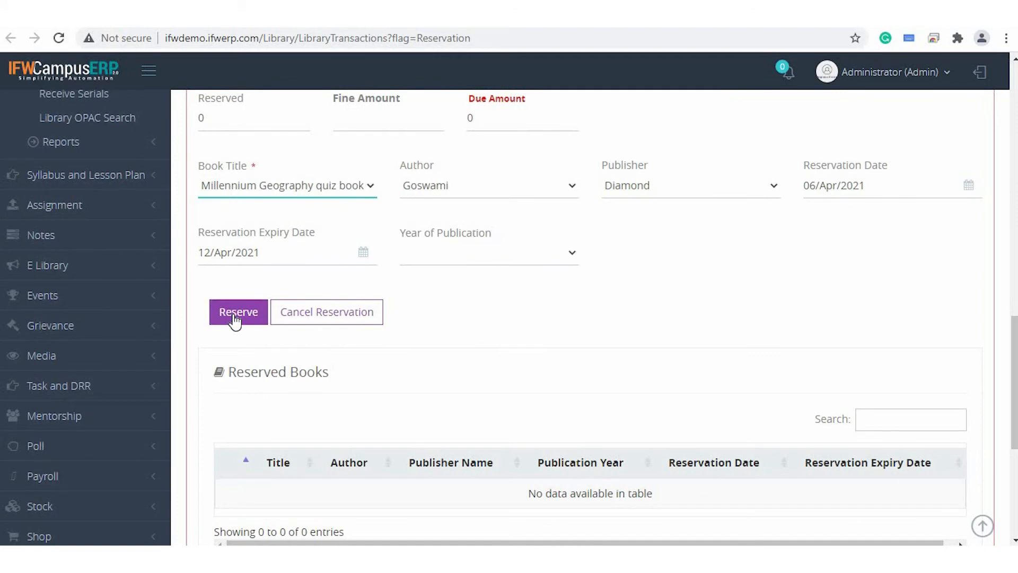
{"action": "scroll", "coordinate": [456, 320], "scroll_direction": "up", "scroll_amount": 4}
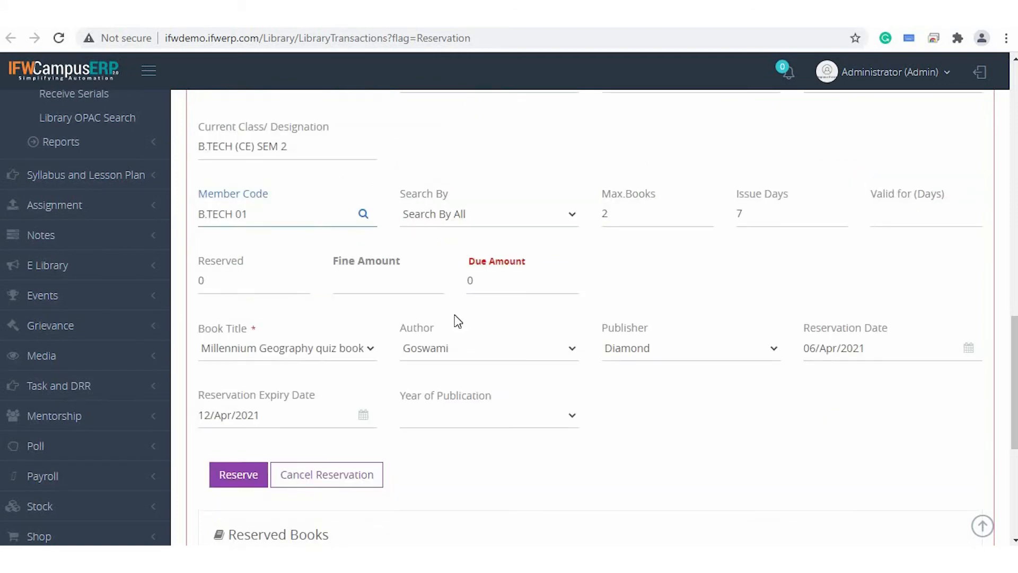
Examine the Library Items listing on the reservations page, including accession numbers, titles, item status and item types.
{"action": "scroll", "coordinate": [455, 316], "scroll_direction": "up", "scroll_amount": 15}
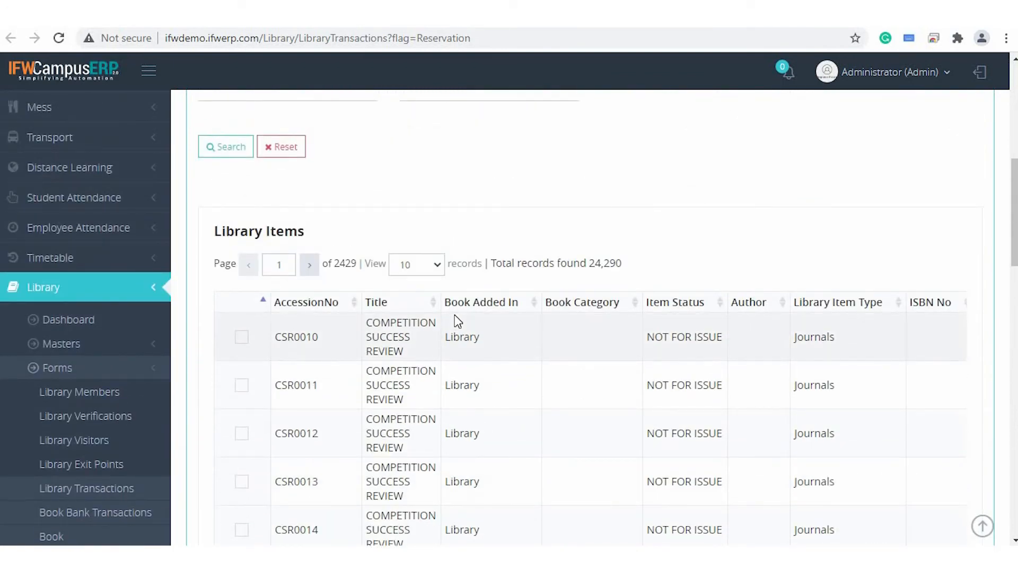
{"action": "scroll", "coordinate": [455, 316], "scroll_direction": "down", "scroll_amount": 2}
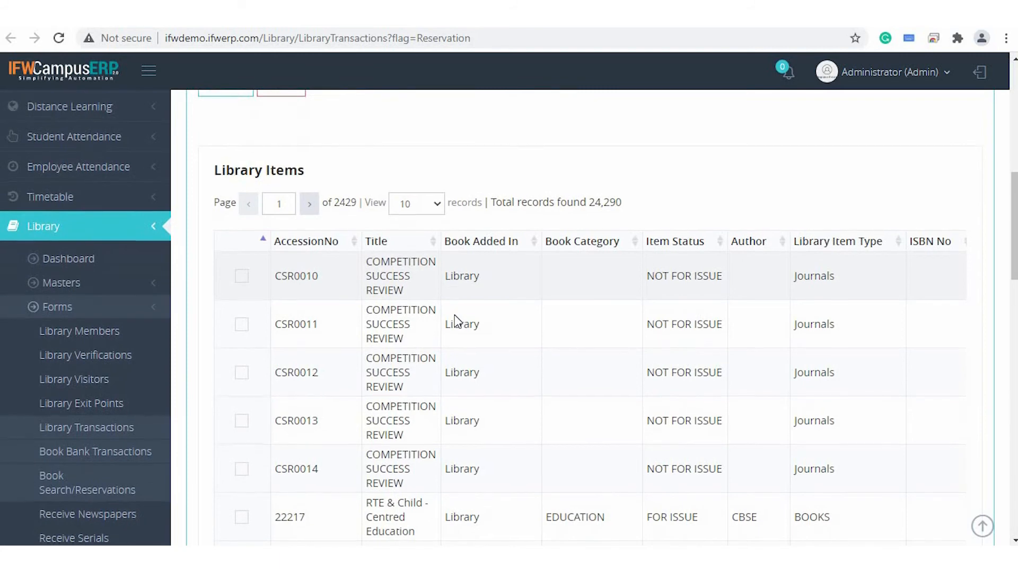
{"action": "scroll", "coordinate": [454, 318], "scroll_direction": "down", "scroll_amount": 2}
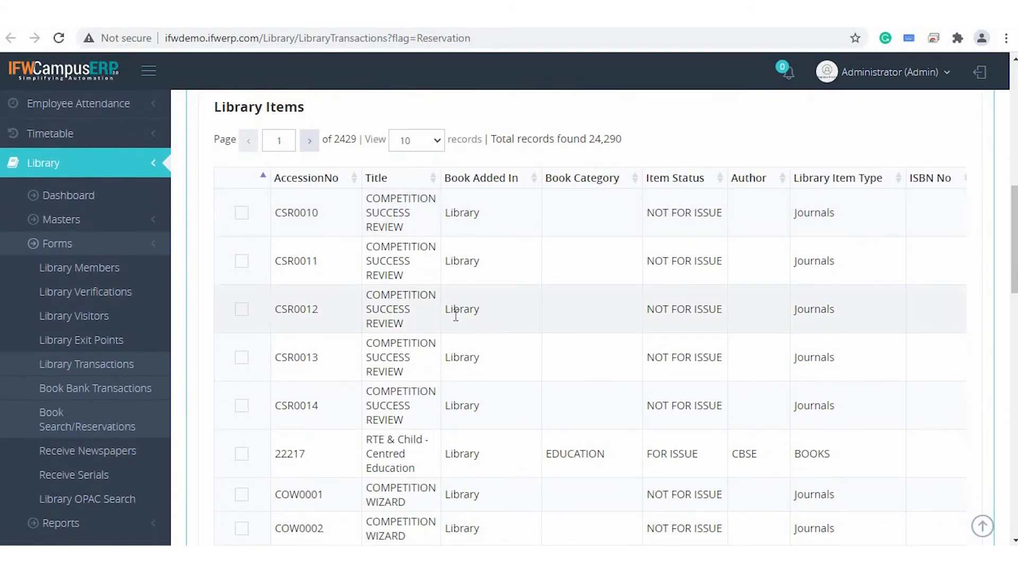
{"action": "scroll", "coordinate": [455, 314], "scroll_direction": "up", "scroll_amount": 5}
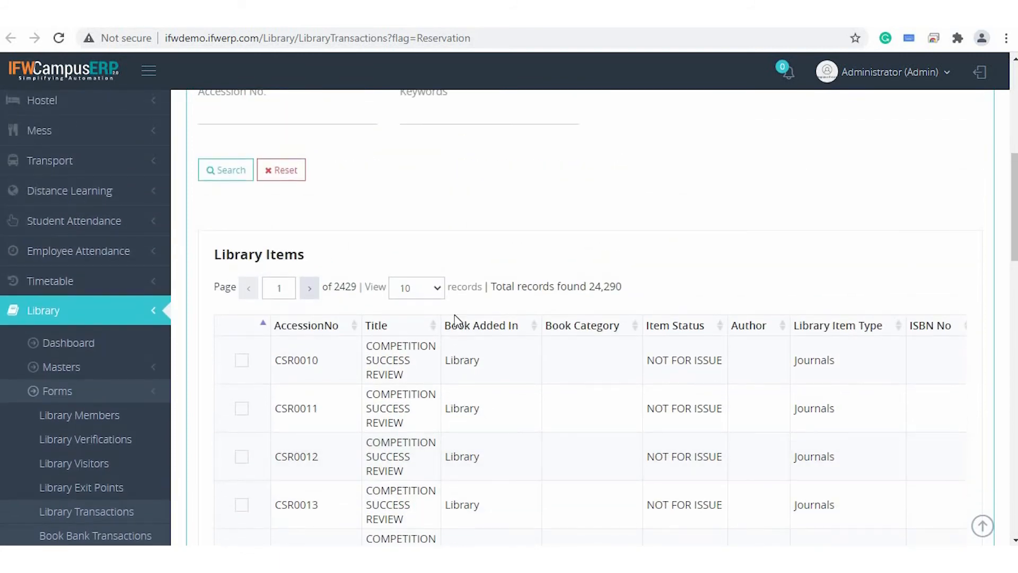
{"action": "scroll", "coordinate": [456, 318], "scroll_direction": "up", "scroll_amount": 2}
{"action": "scroll", "coordinate": [456, 318], "scroll_direction": "up", "scroll_amount": 11}
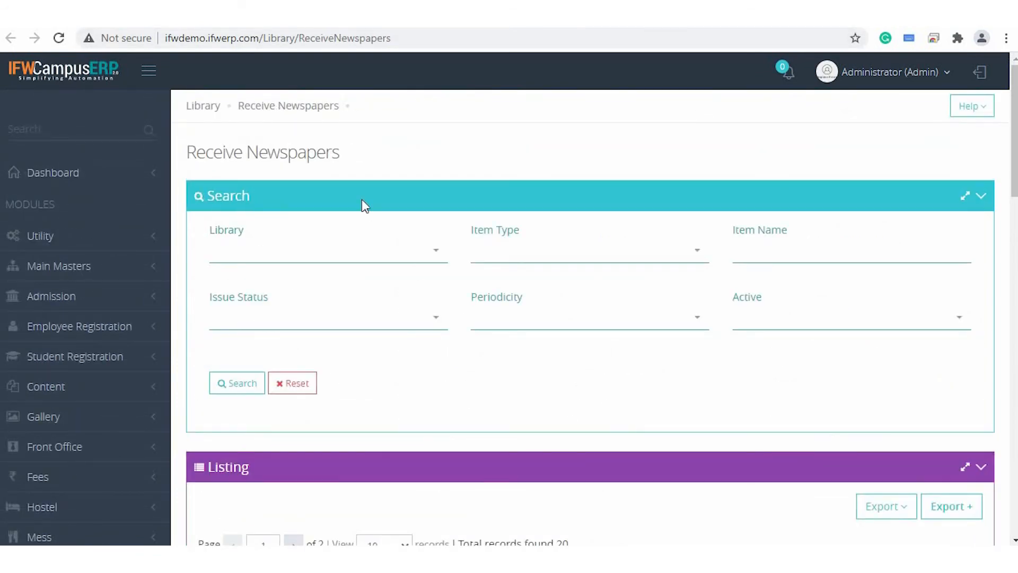
Look over the Receive Newspapers form, view the Receive Serials form, and return to Receive Newspapers.
{"action": "scroll", "coordinate": [362, 200], "scroll_direction": "down", "scroll_amount": 1}
{"action": "left_click", "coordinate": [742, 16]}
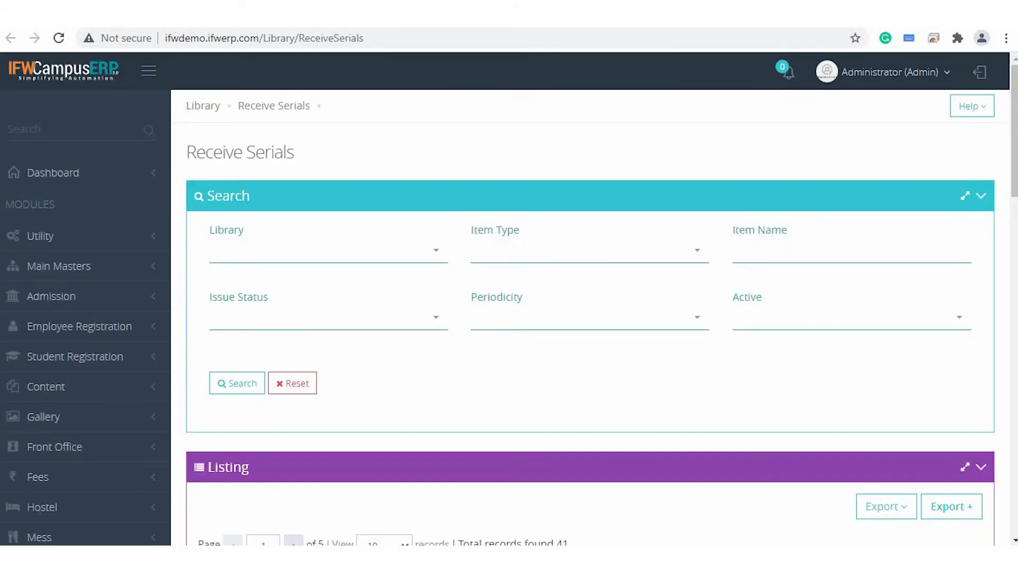
{"action": "left_click", "coordinate": [419, 16]}
{"action": "scroll", "coordinate": [418, 356], "scroll_direction": "down", "scroll_amount": 2}
{"action": "scroll", "coordinate": [418, 357], "scroll_direction": "up", "scroll_amount": 2}
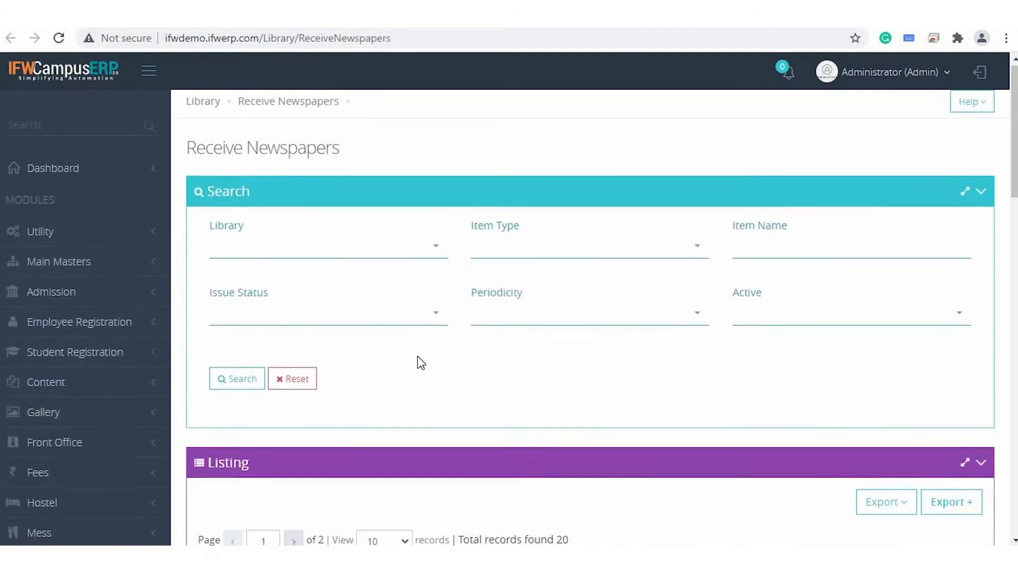
Select The Hindu in the newspaper listing and fill its daily receipt entries for Apr-2021.
{"action": "scroll", "coordinate": [417, 356], "scroll_direction": "down", "scroll_amount": 5}
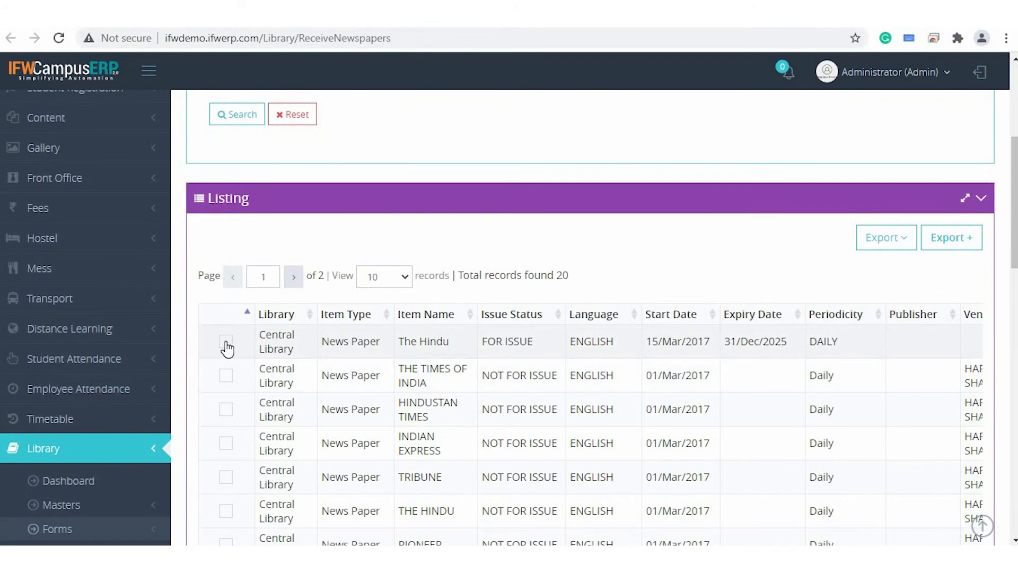
{"action": "scroll", "coordinate": [404, 392], "scroll_direction": "down", "scroll_amount": 2}
{"action": "scroll", "coordinate": [403, 398], "scroll_direction": "down", "scroll_amount": 2}
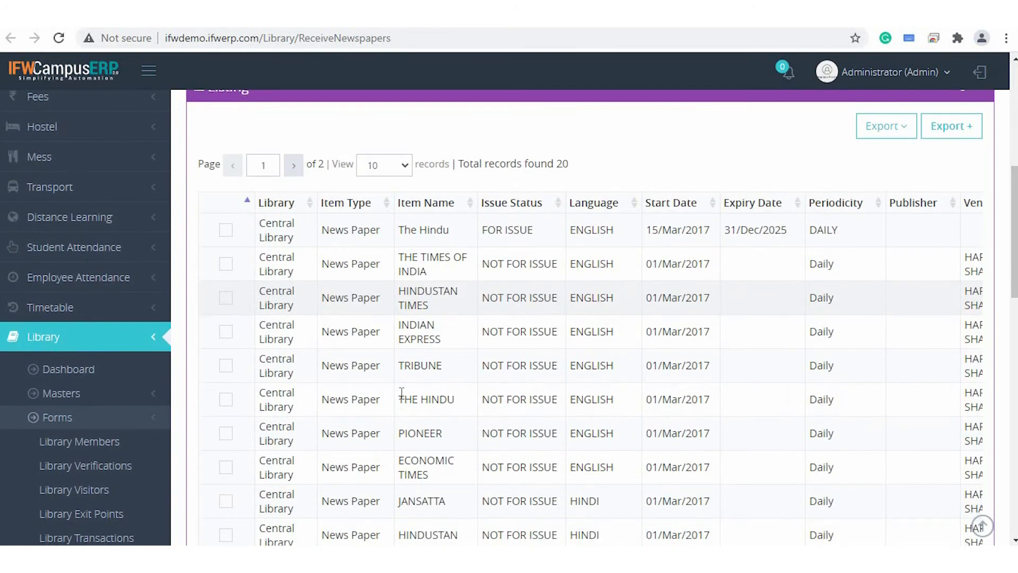
{"action": "scroll", "coordinate": [400, 393], "scroll_direction": "up", "scroll_amount": 2}
{"action": "scroll", "coordinate": [339, 366], "scroll_direction": "up", "scroll_amount": 1}
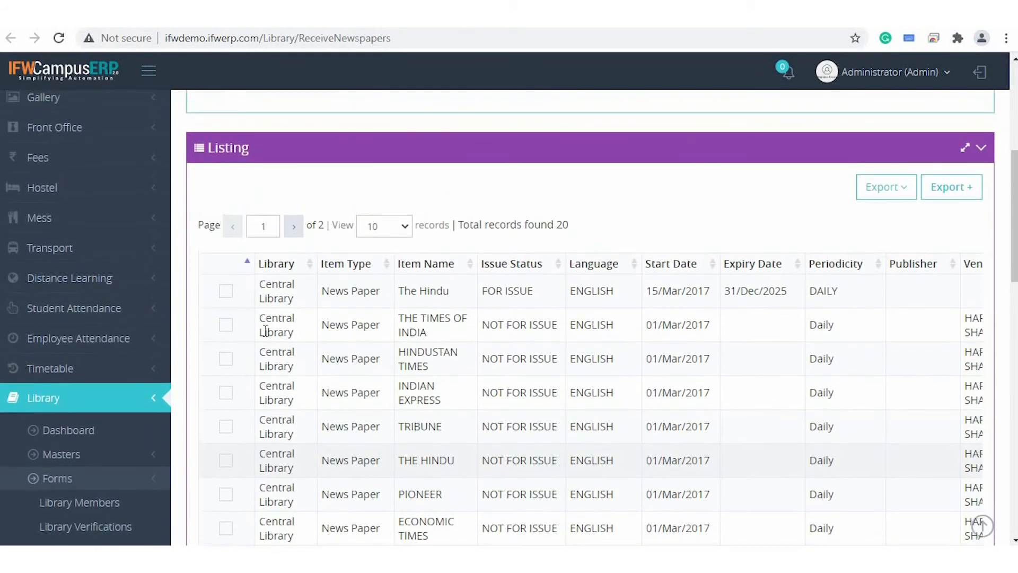
{"action": "left_click", "coordinate": [228, 297]}
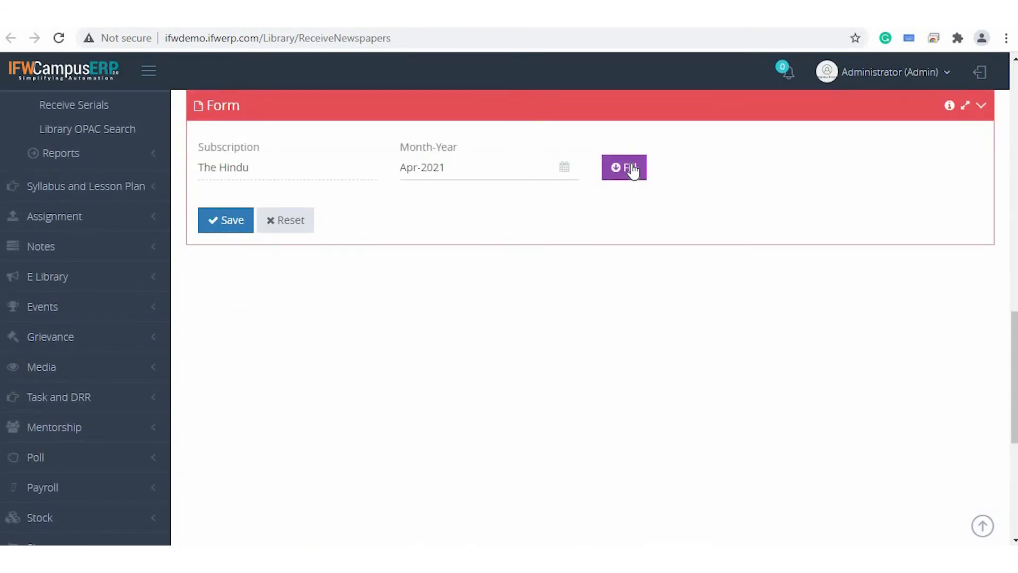
{"action": "left_click", "coordinate": [631, 168]}
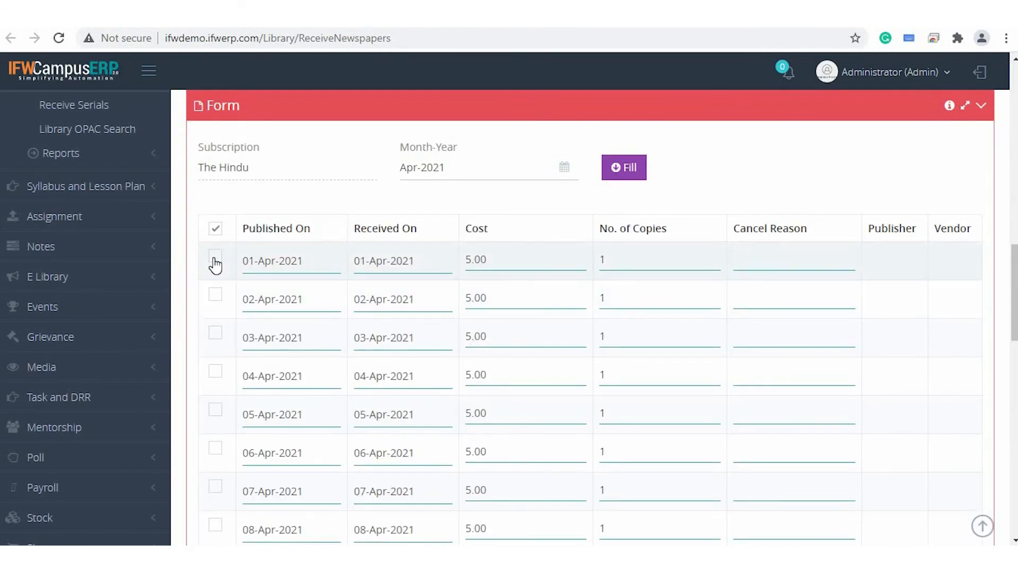
Mark The Hindu as received for each day from 01-Apr-2021 to 07-Apr-2021.
{"action": "left_click", "coordinate": [215, 256]}
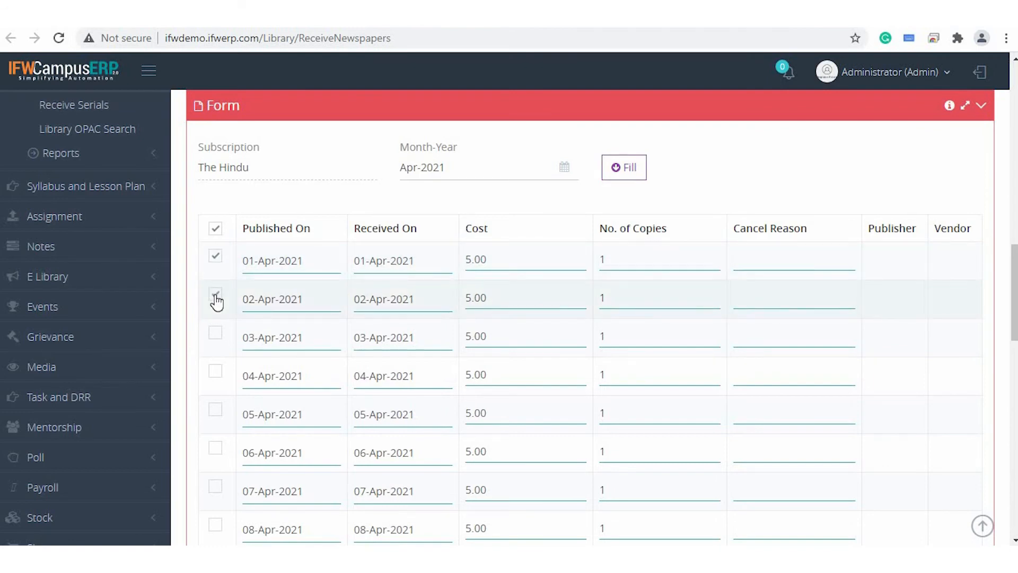
{"action": "left_click", "coordinate": [215, 333]}
{"action": "left_click", "coordinate": [216, 377]}
{"action": "left_click", "coordinate": [215, 411]}
{"action": "left_click", "coordinate": [216, 449]}
{"action": "left_click", "coordinate": [216, 496]}
Enter "Not Received due to Holiday" as the cancel reason for 08-Apr-2021 and save the newspaper receipts.
{"action": "scroll", "coordinate": [308, 480], "scroll_direction": "down", "scroll_amount": 2}
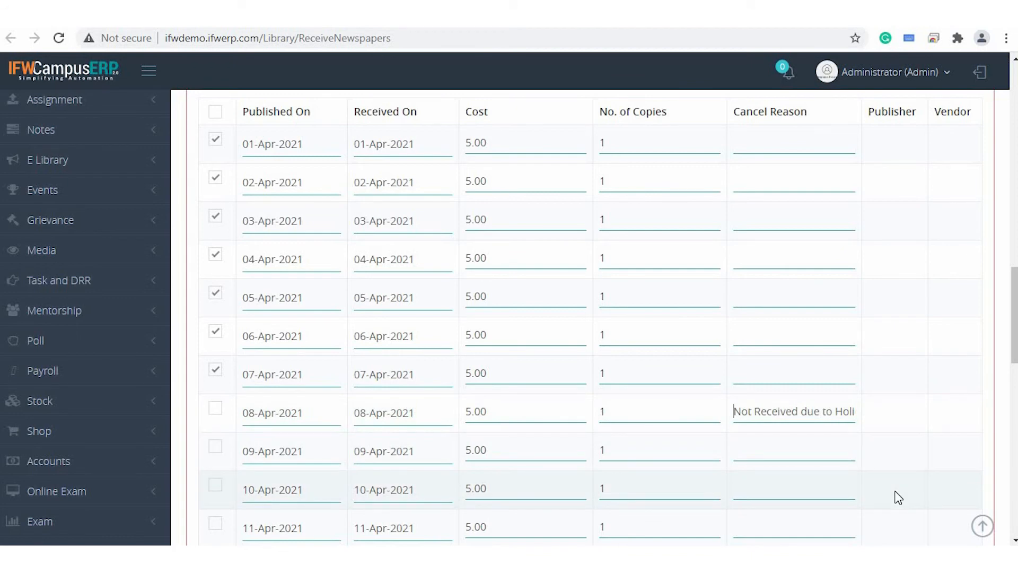
{"action": "key", "text": "End"}
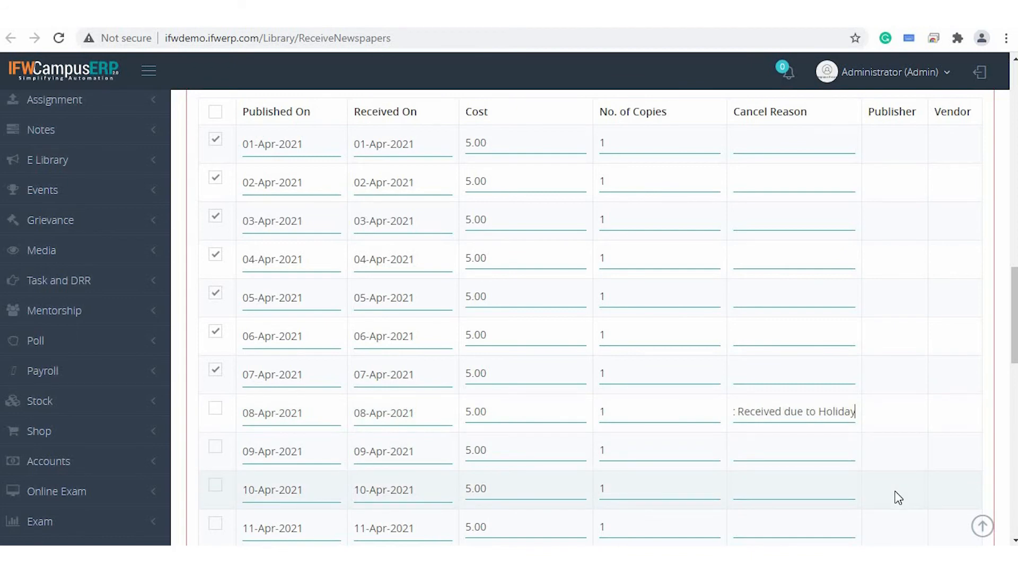
{"action": "scroll", "coordinate": [643, 454], "scroll_direction": "down", "scroll_amount": 1}
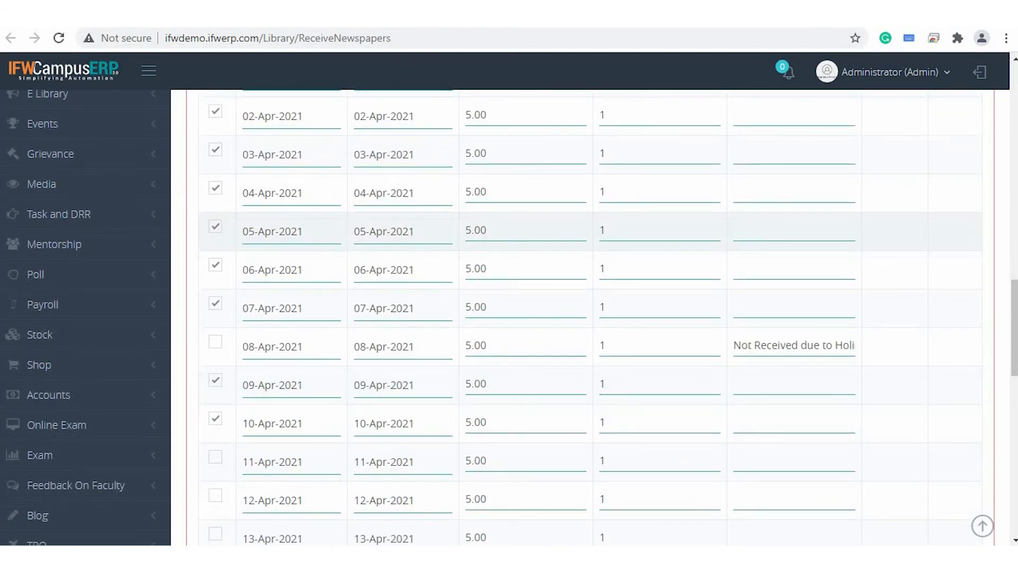
{"action": "scroll", "coordinate": [261, 244], "scroll_direction": "down", "scroll_amount": 12}
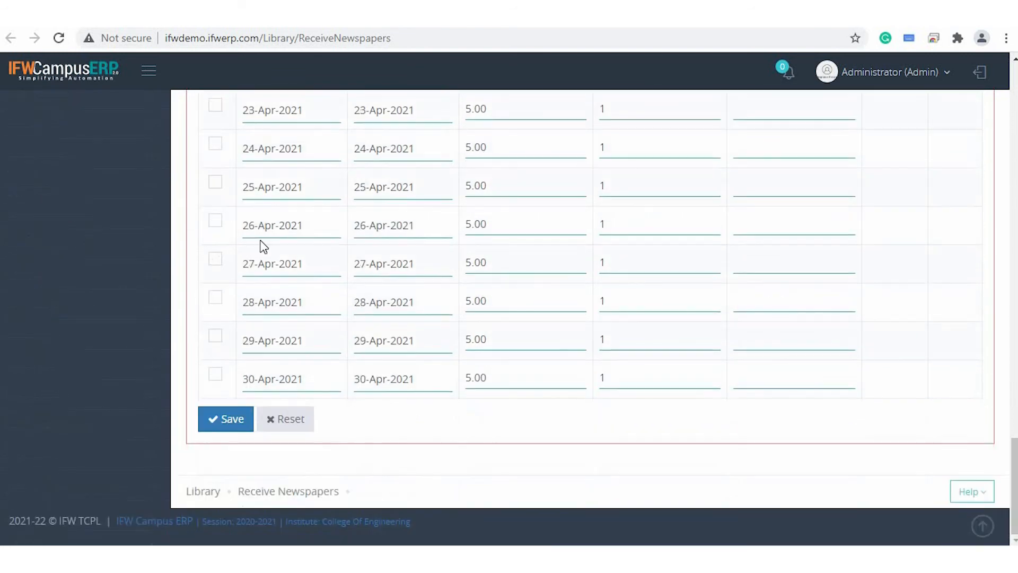
{"action": "left_click", "coordinate": [229, 424]}
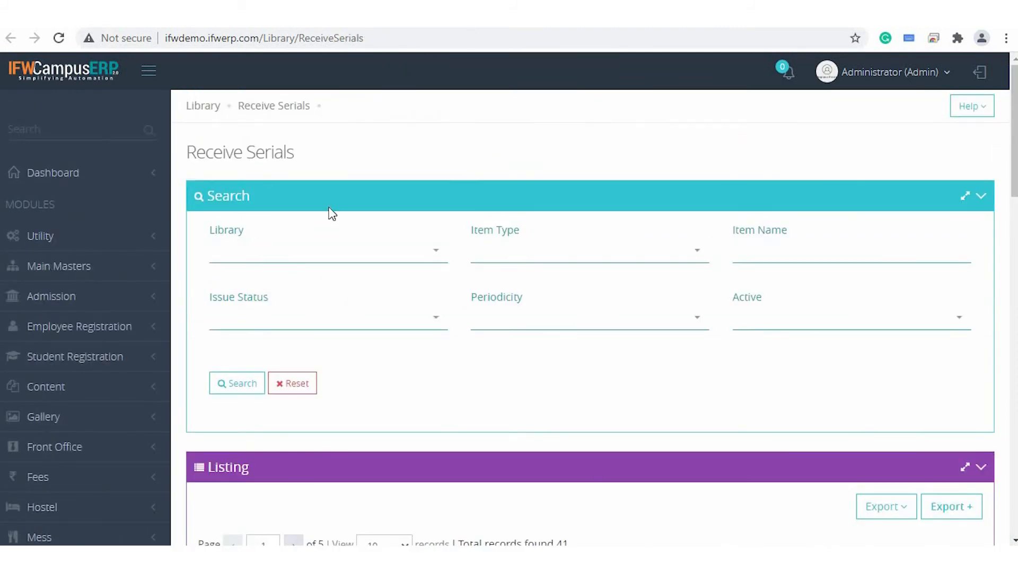
Select the AUTOCAR journal in the Receive Serials listing and start a new received serial entry.
{"action": "scroll", "coordinate": [331, 213], "scroll_direction": "down", "scroll_amount": 5}
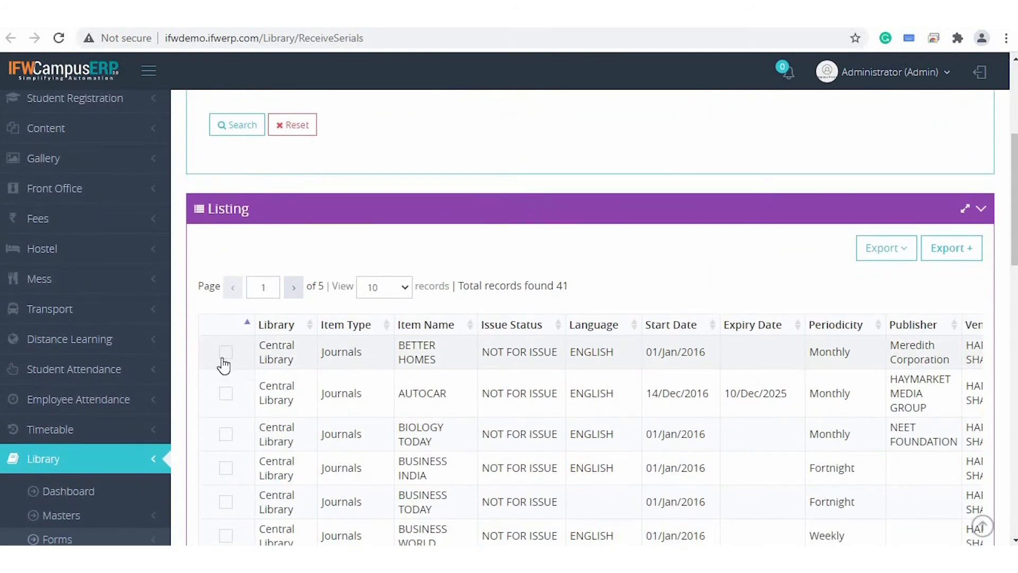
{"action": "left_click", "coordinate": [226, 395]}
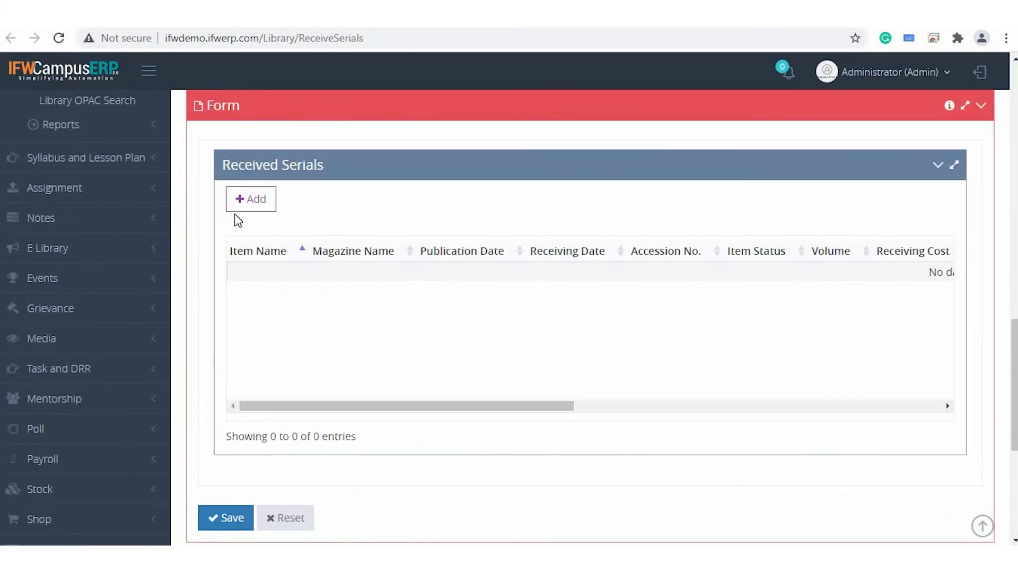
{"action": "left_click", "coordinate": [260, 206]}
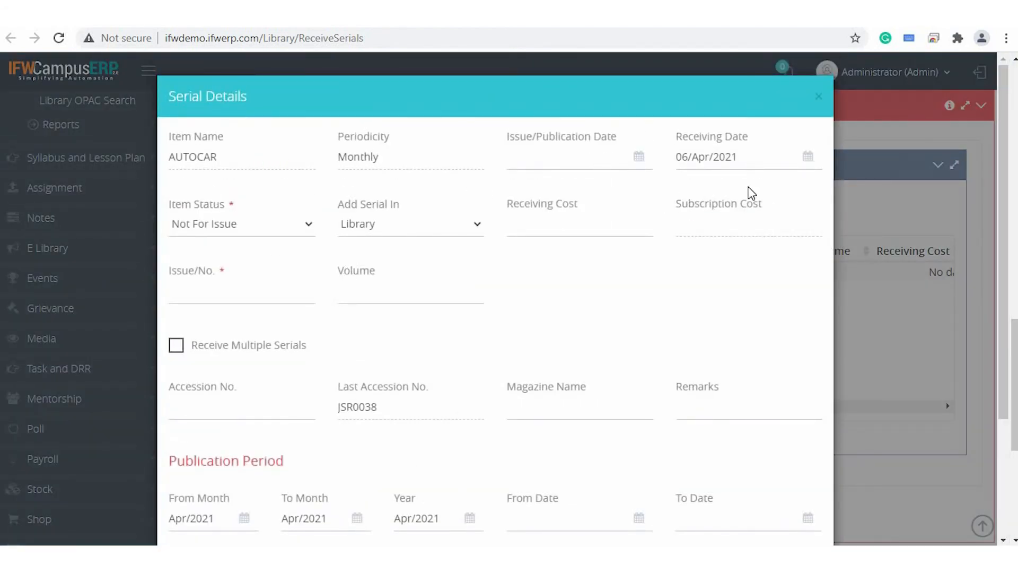
Set the serial's receiving date to 06/Apr/2021 and its issue/publication date to 05/Apr/2021.
{"action": "left_click", "coordinate": [712, 156]}
{"action": "left_click", "coordinate": [741, 263]}
{"action": "left_click", "coordinate": [587, 156]}
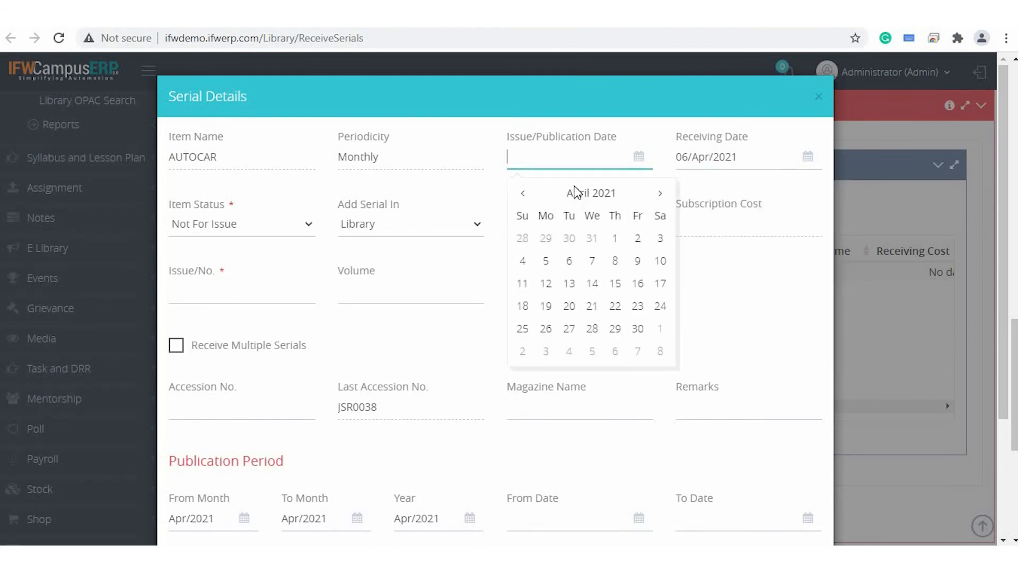
{"action": "left_click", "coordinate": [546, 261]}
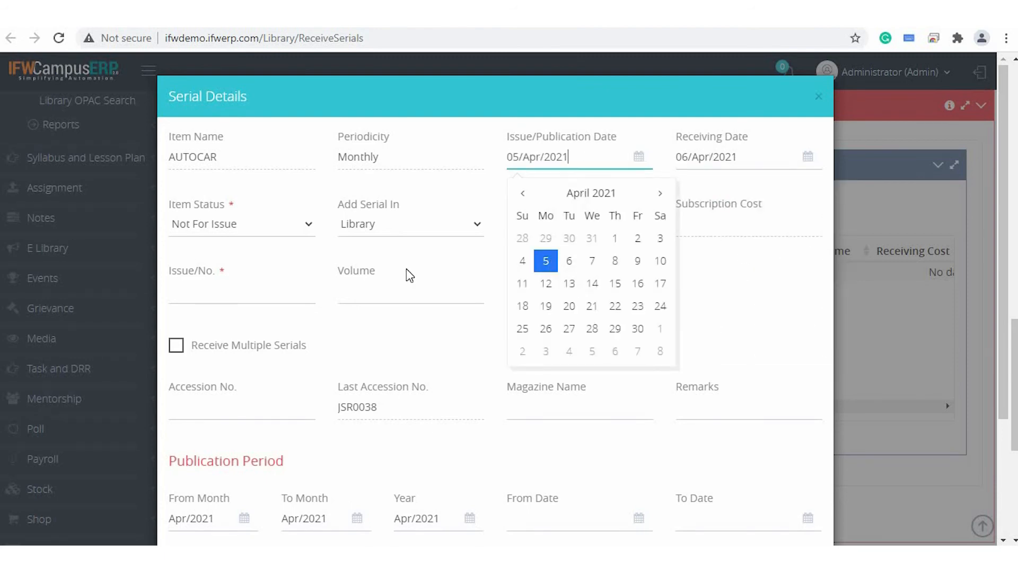
{"action": "left_click", "coordinate": [404, 275]}
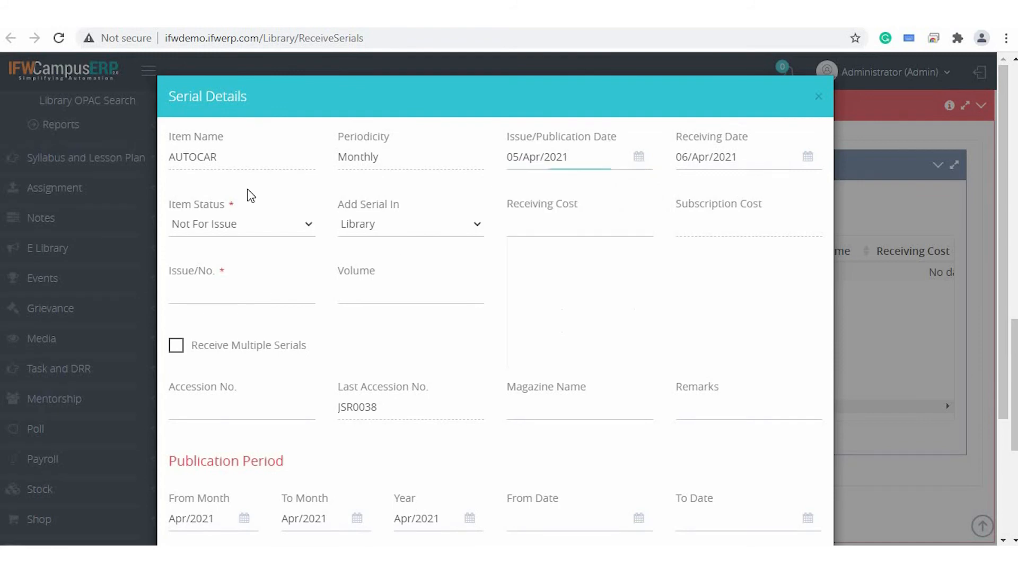
Choose Not For Issue as the serial's item status and try to add the entry.
{"action": "left_click", "coordinate": [222, 227]}
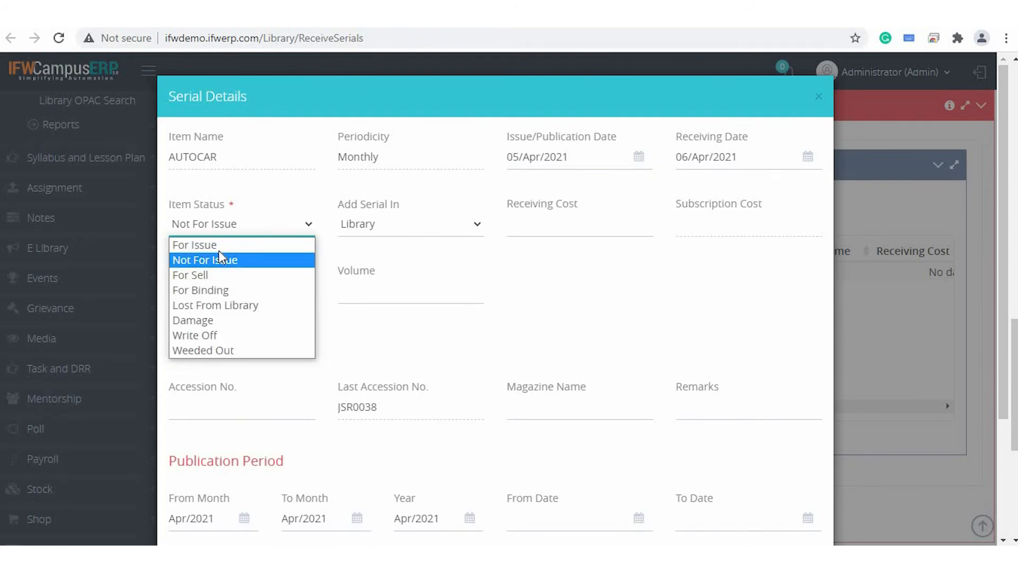
{"action": "key", "text": "Up"}
{"action": "left_click", "coordinate": [219, 263]}
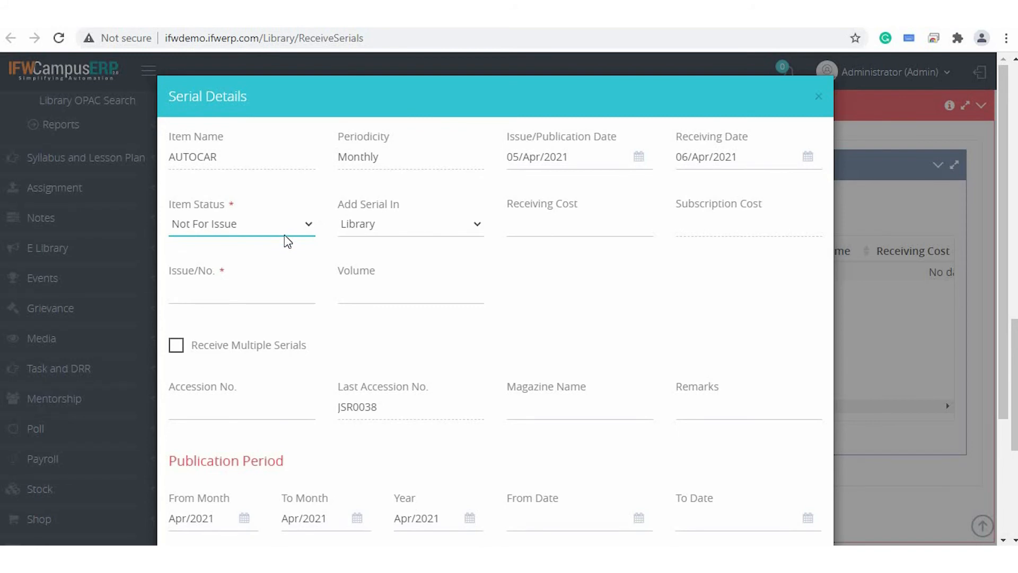
{"action": "scroll", "coordinate": [655, 234], "scroll_direction": "down", "scroll_amount": 3}
{"action": "left_click", "coordinate": [733, 499]}
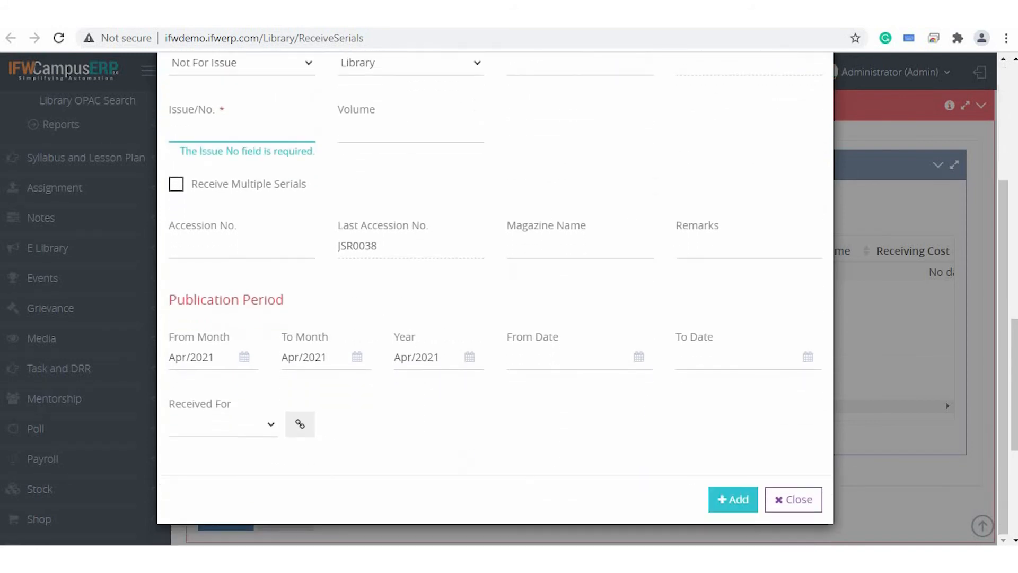
Enter issue number 765342, volume II and a receiving cost of 50 in the serial details.
{"action": "scroll", "coordinate": [400, 318], "scroll_direction": "up", "scroll_amount": 3}
{"action": "type", "text": "76"}
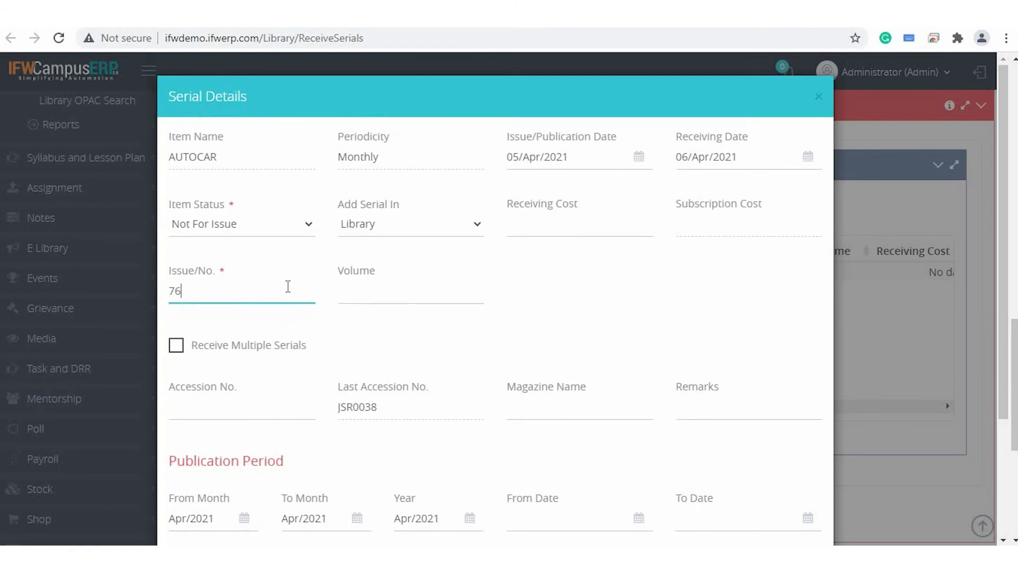
{"action": "type", "text": "5342"}
{"action": "left_click", "coordinate": [446, 297]}
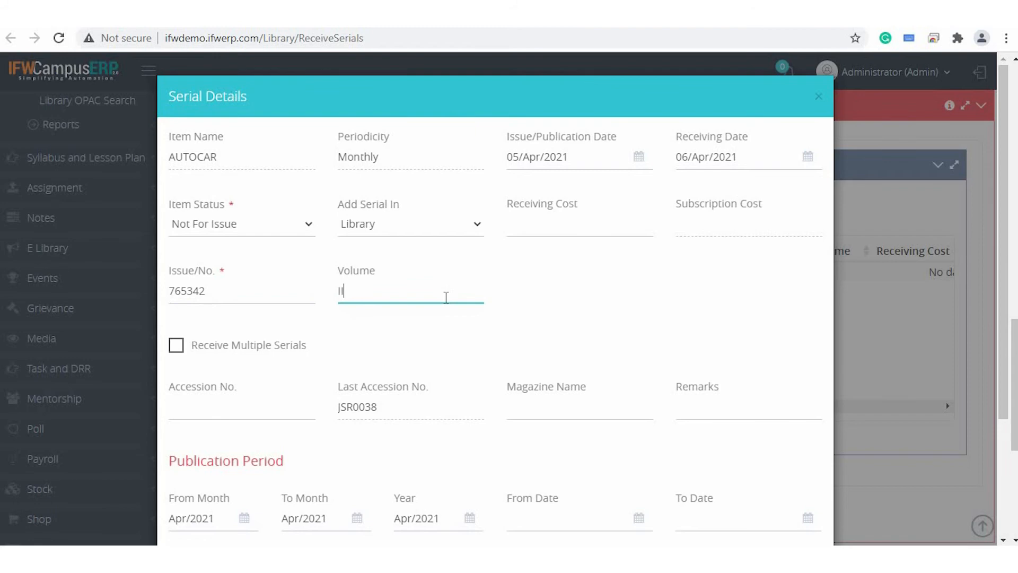
{"action": "left_click", "coordinate": [586, 227]}
{"action": "type", "text": "50"}
Enter accession number S543, add the AUTOCAR entry to the received serials, and save the form.
{"action": "scroll", "coordinate": [681, 250], "scroll_direction": "down", "scroll_amount": 3}
{"action": "left_click", "coordinate": [243, 246]}
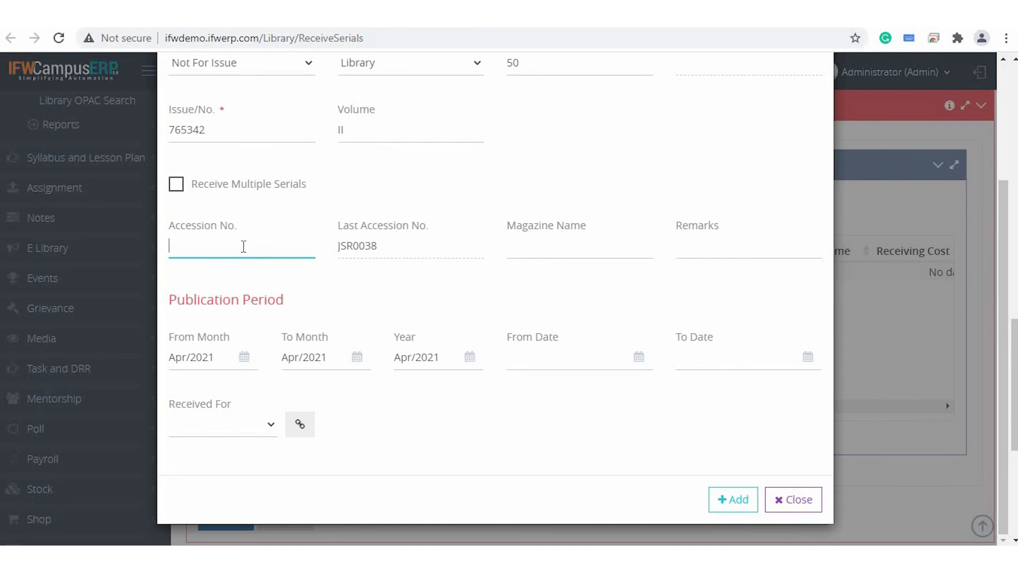
{"action": "type", "text": "S543"}
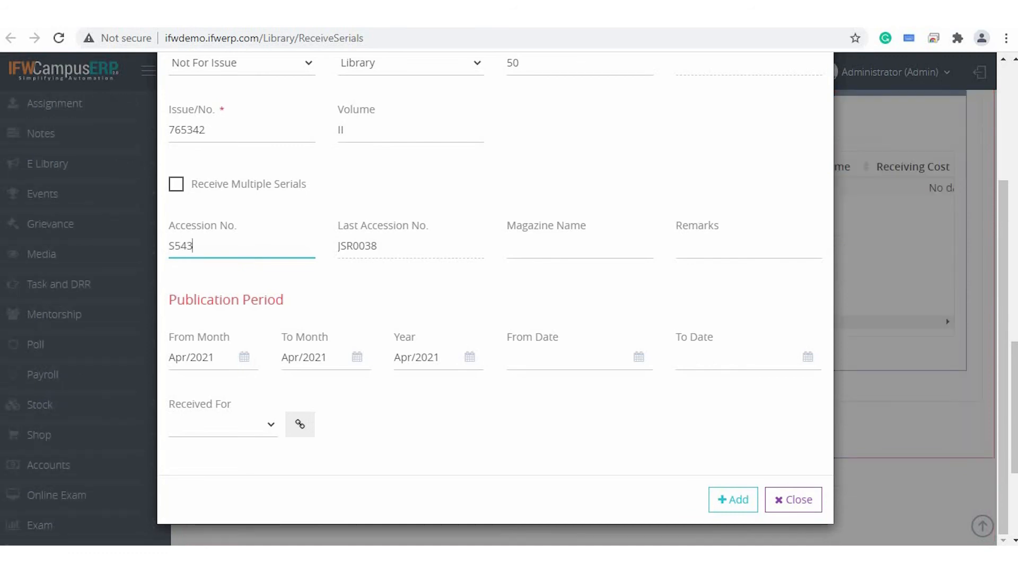
{"action": "left_click", "coordinate": [730, 506]}
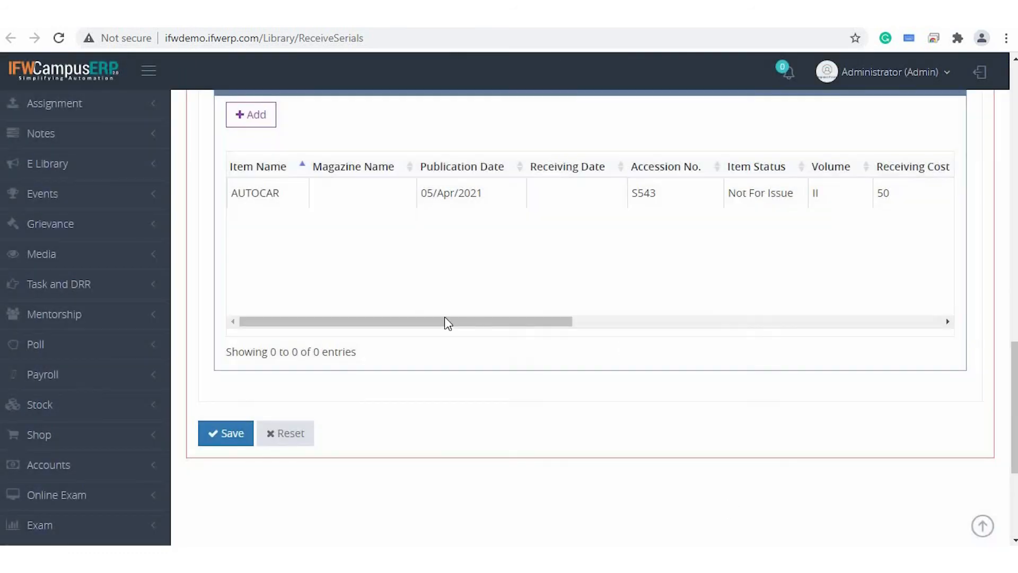
{"action": "scroll", "coordinate": [435, 277], "scroll_direction": "up", "scroll_amount": 1}
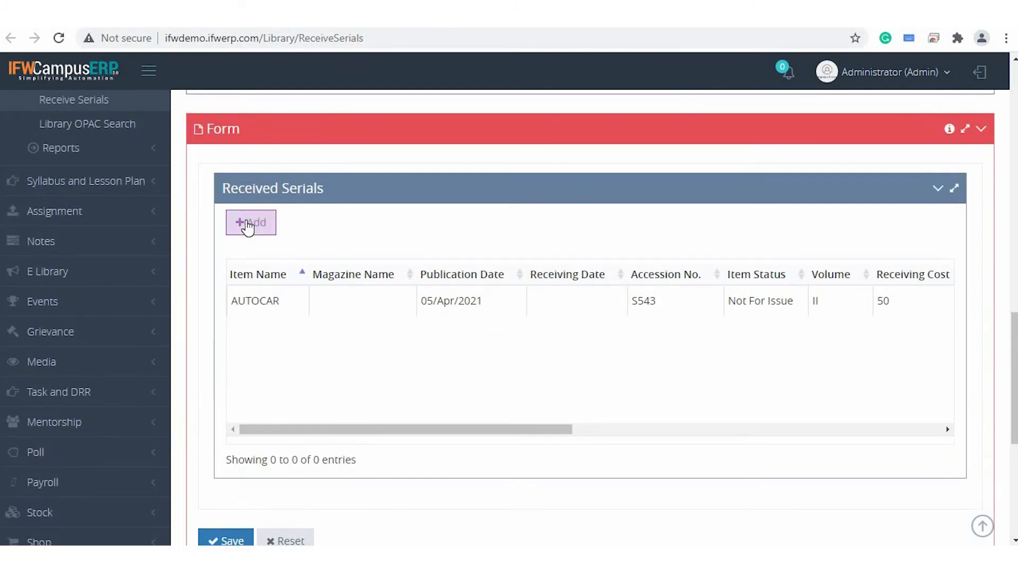
{"action": "scroll", "coordinate": [228, 318], "scroll_direction": "down", "scroll_amount": 3}
{"action": "left_click", "coordinate": [212, 389]}
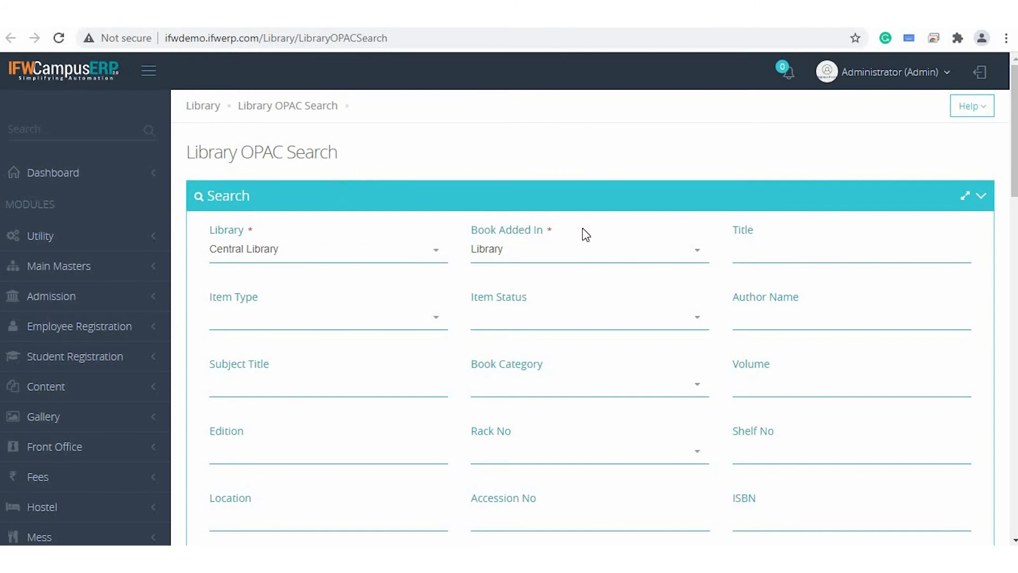
Set the Library OPAC Search criteria to title Mathematics, item type BOOKS and item status For Issue.
{"action": "scroll", "coordinate": [582, 227], "scroll_direction": "down", "scroll_amount": 2}
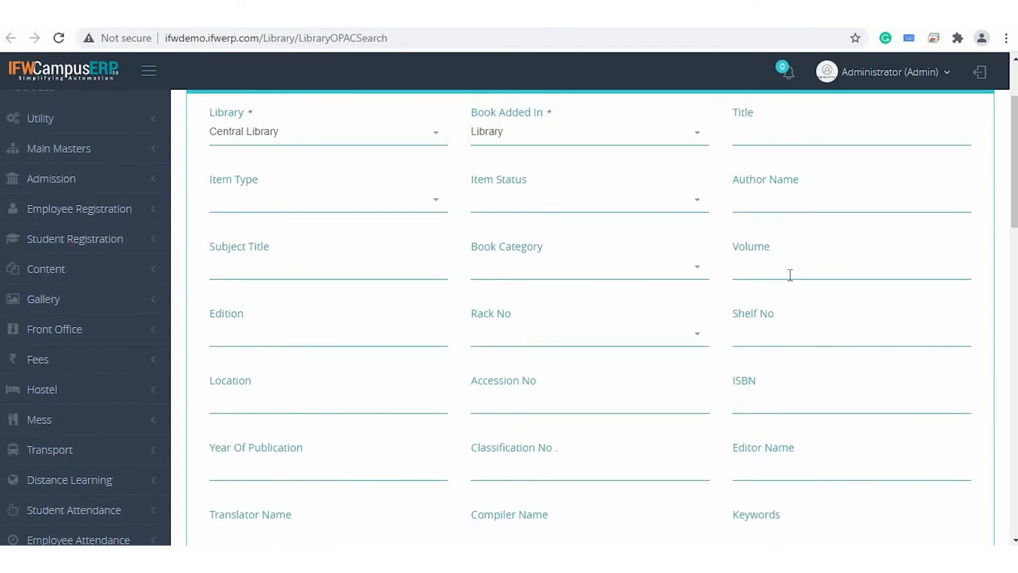
{"action": "left_click", "coordinate": [754, 139]}
{"action": "type", "text": "Mathematics"}
{"action": "left_click", "coordinate": [385, 201]}
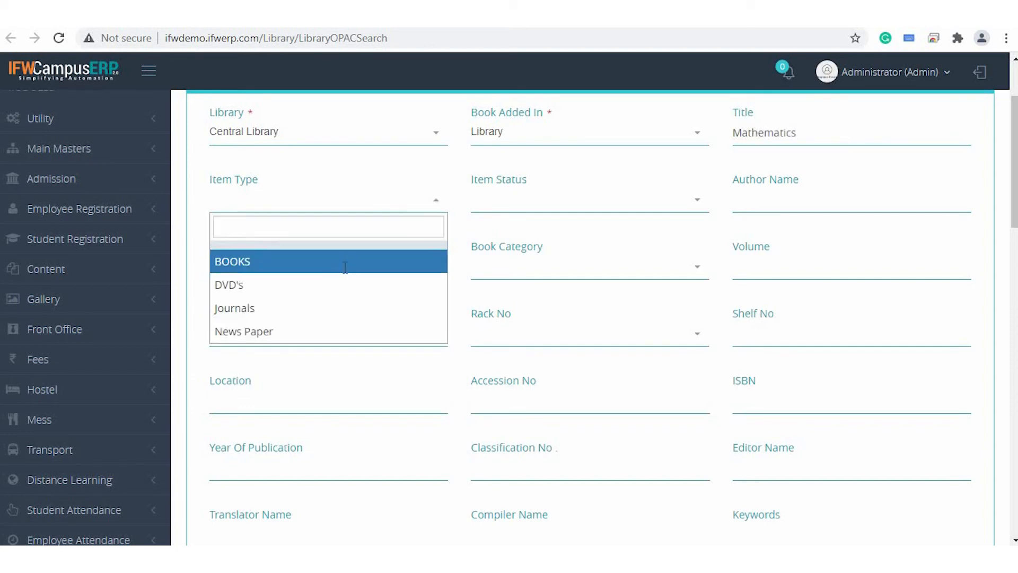
{"action": "left_click", "coordinate": [345, 261]}
{"action": "left_click", "coordinate": [532, 210]}
{"action": "left_click", "coordinate": [536, 264]}
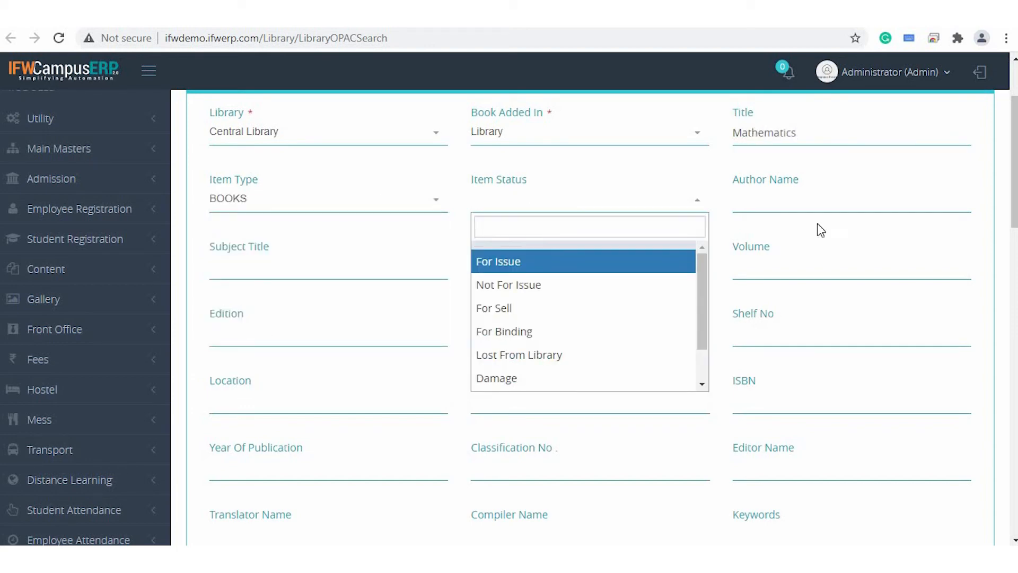
Examine the remaining OPAC search filters, from author name, subject title and book category through accession, publisher, vendor and current status.
{"action": "left_click", "coordinate": [825, 206]}
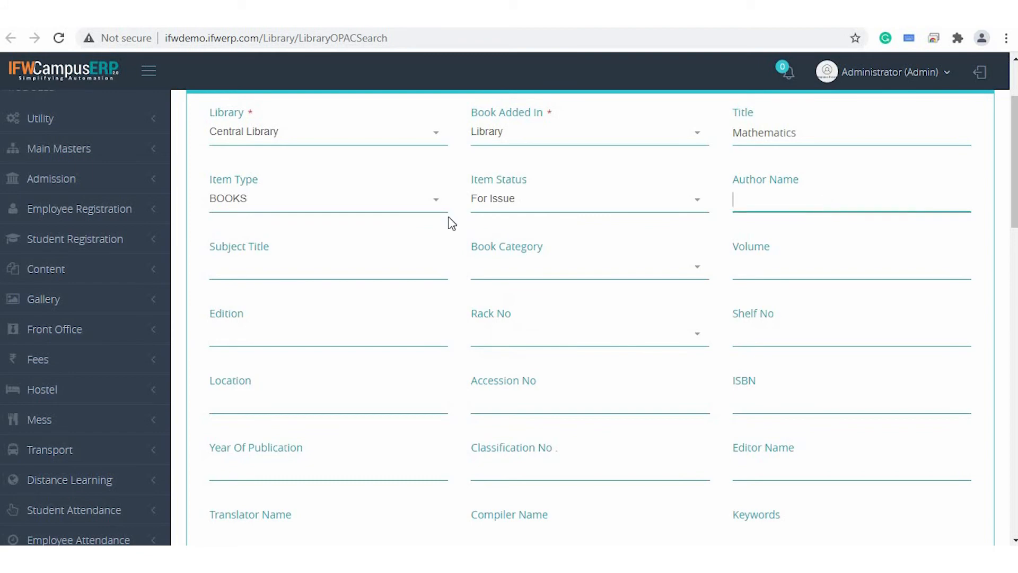
{"action": "left_click", "coordinate": [332, 272]}
{"action": "left_click", "coordinate": [549, 265]}
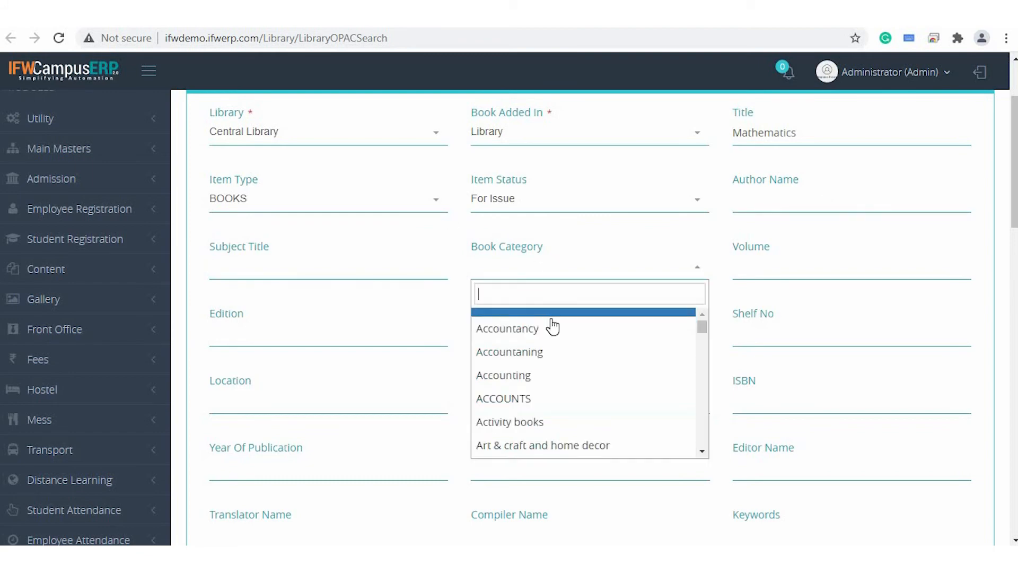
{"action": "left_click", "coordinate": [782, 270]}
{"action": "scroll", "coordinate": [466, 211], "scroll_direction": "down", "scroll_amount": 3}
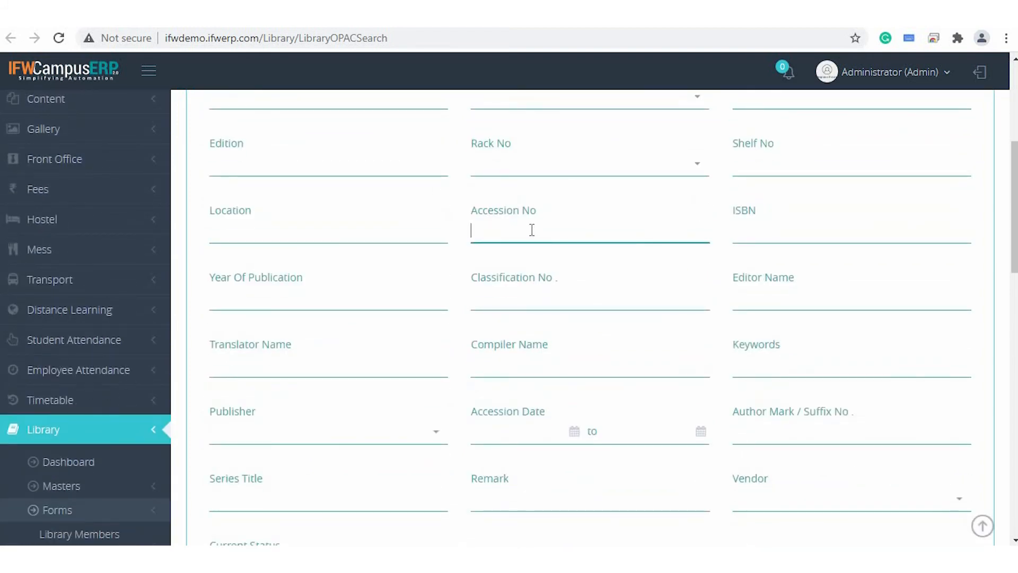
{"action": "scroll", "coordinate": [663, 223], "scroll_direction": "down", "scroll_amount": 1}
{"action": "scroll", "coordinate": [694, 228], "scroll_direction": "down", "scroll_amount": 2}
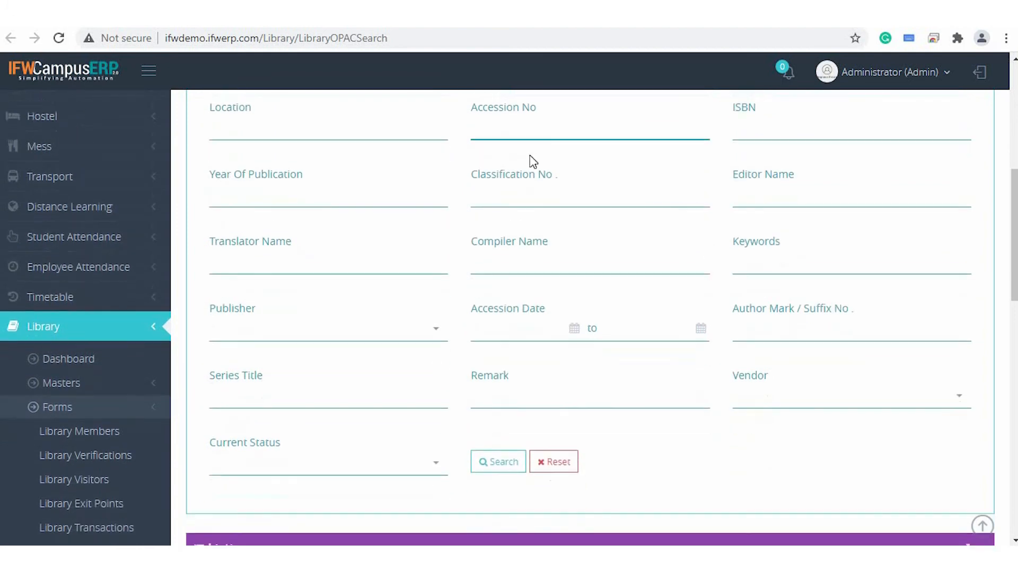
{"action": "scroll", "coordinate": [555, 359], "scroll_direction": "down", "scroll_amount": 1}
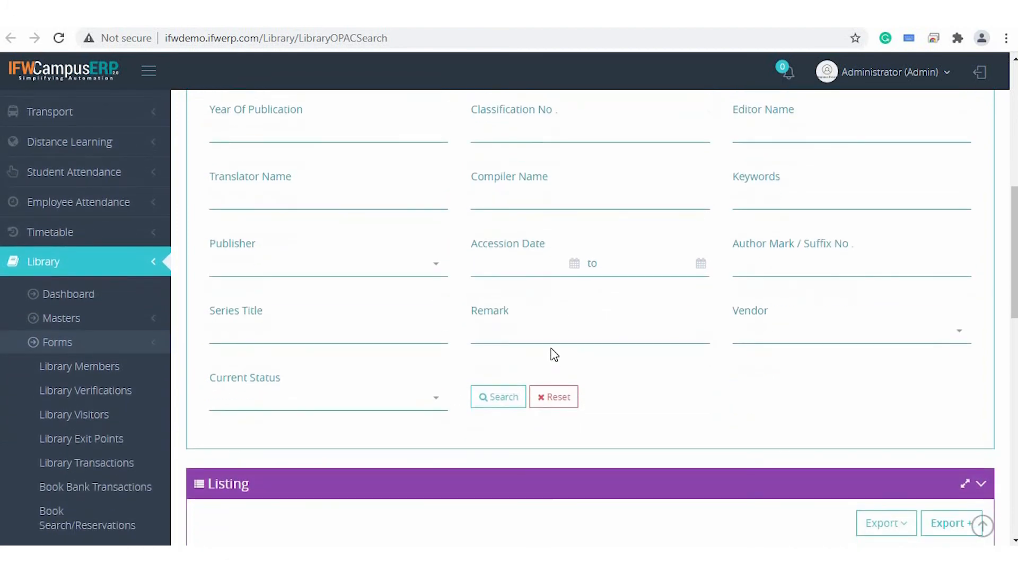
Run the OPAC search with the set criteria and review the listed books.
{"action": "scroll", "coordinate": [359, 336], "scroll_direction": "down", "scroll_amount": 2}
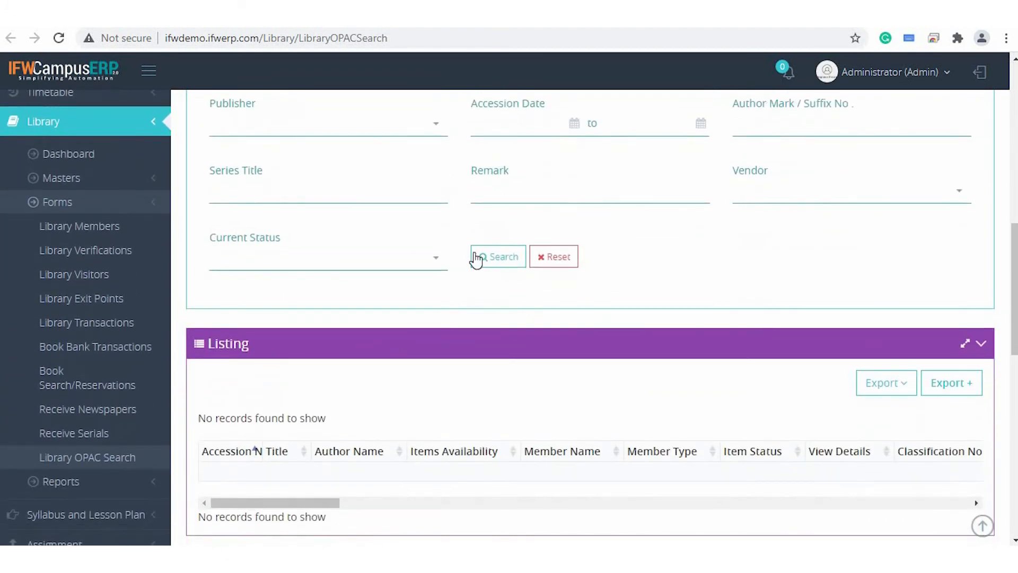
{"action": "left_click", "coordinate": [476, 258]}
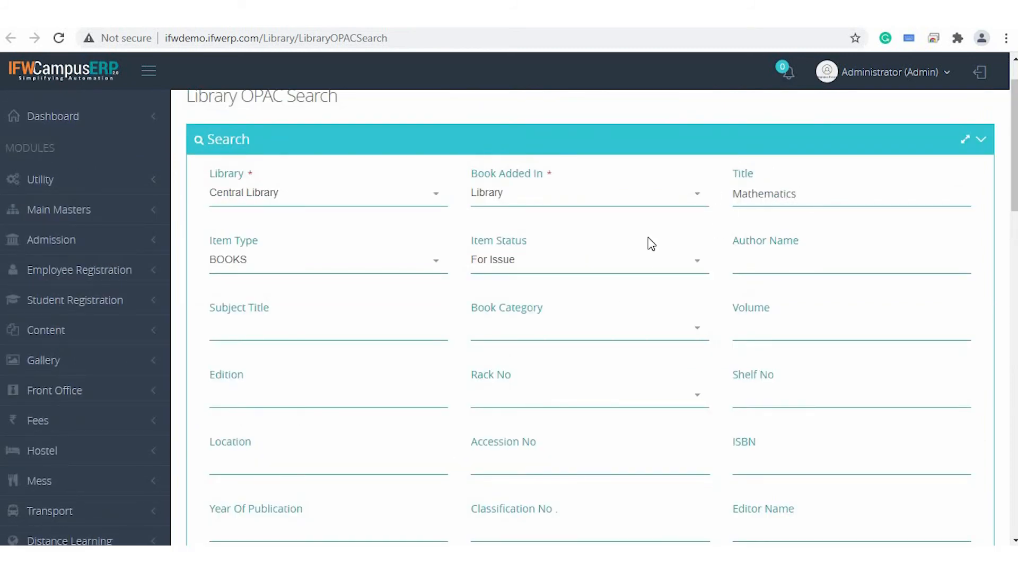
{"action": "key", "text": "alt+f"}
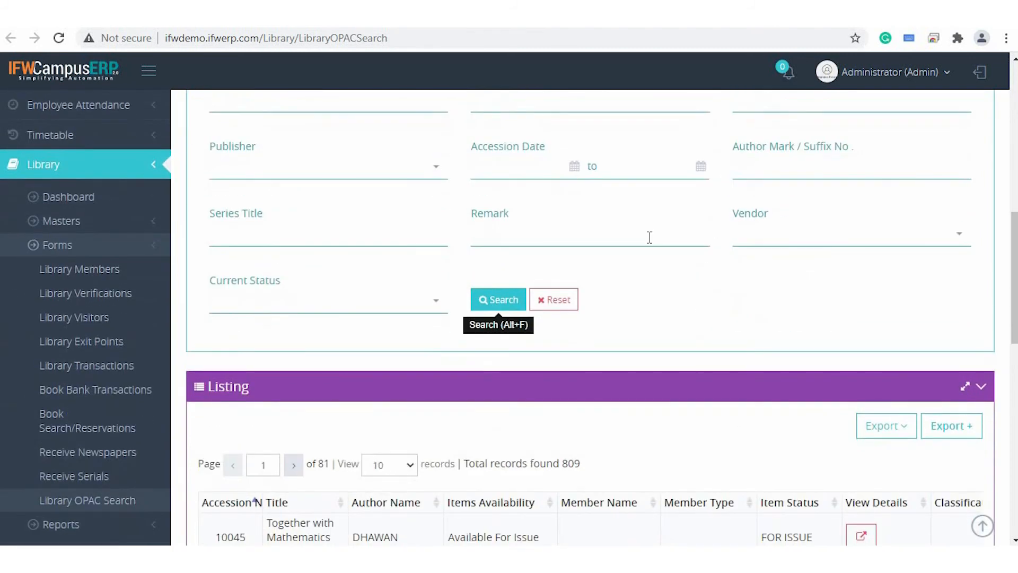
{"action": "scroll", "coordinate": [648, 237], "scroll_direction": "down", "scroll_amount": 4}
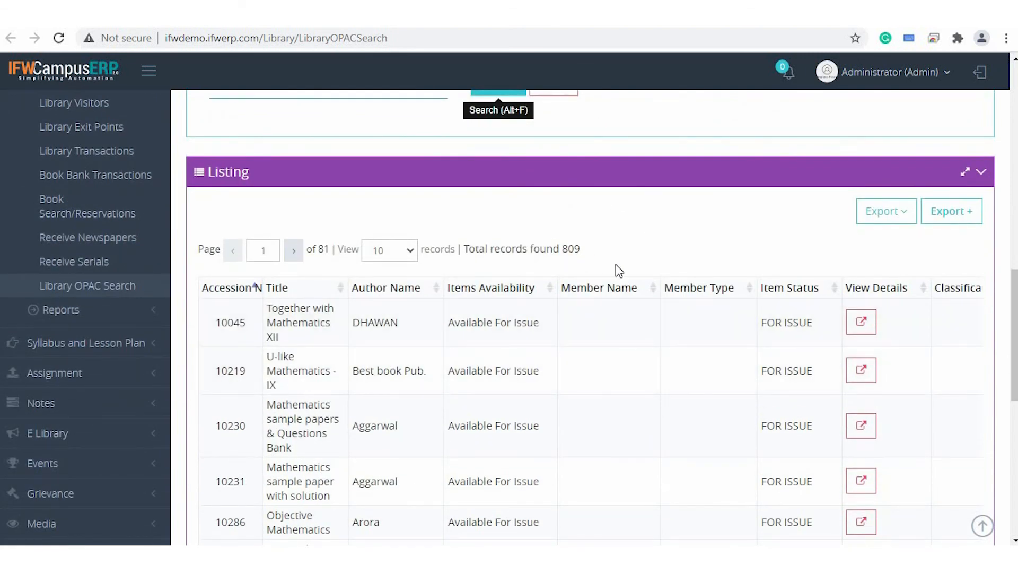
{"action": "scroll", "coordinate": [489, 413], "scroll_direction": "down", "scroll_amount": 1}
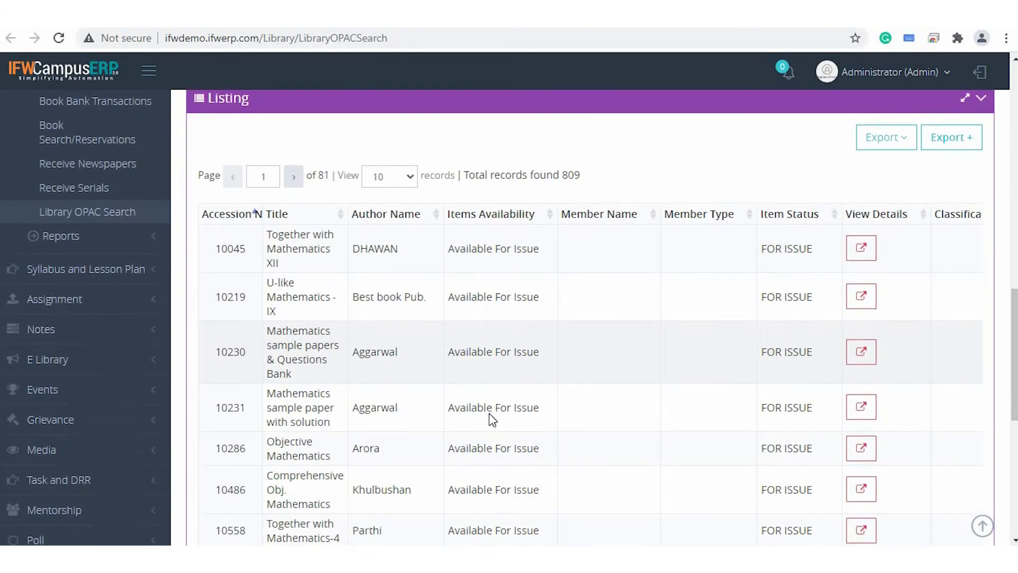
Generate the print view of the OPAC search listing, look through its records and close it.
{"action": "left_click", "coordinate": [891, 142]}
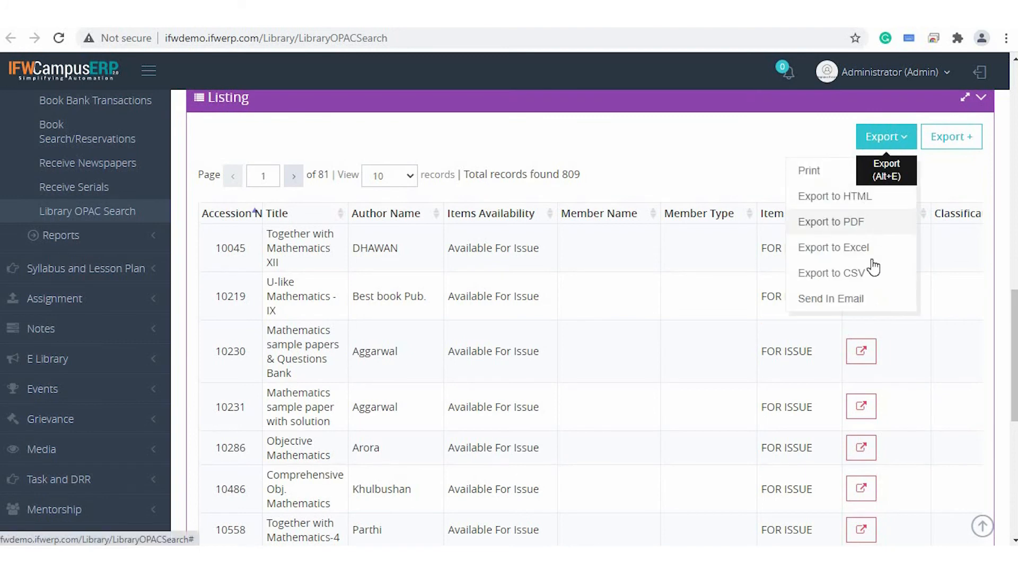
{"action": "left_click", "coordinate": [817, 173]}
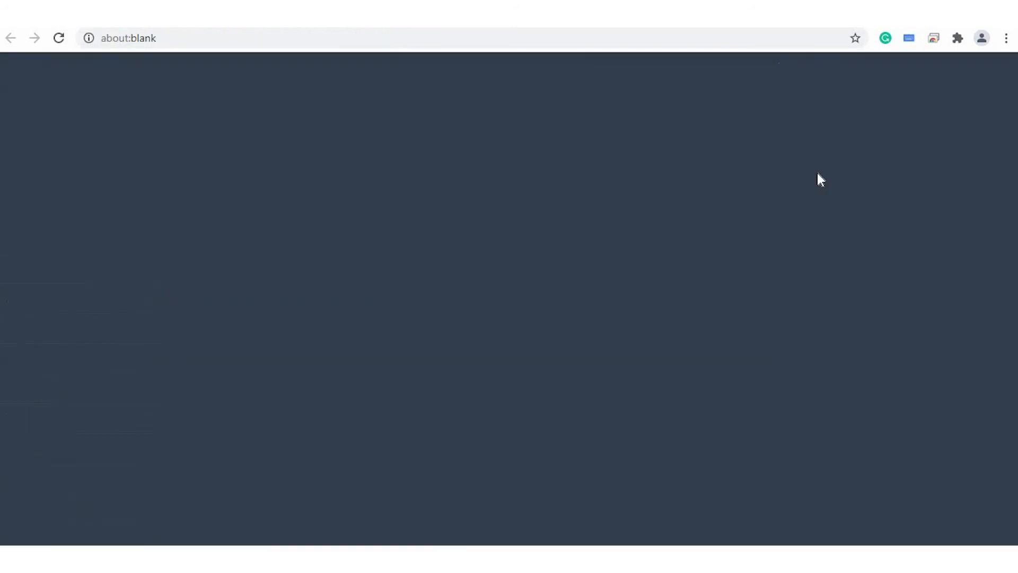
{"action": "scroll", "coordinate": [449, 250], "scroll_direction": "down", "scroll_amount": 9}
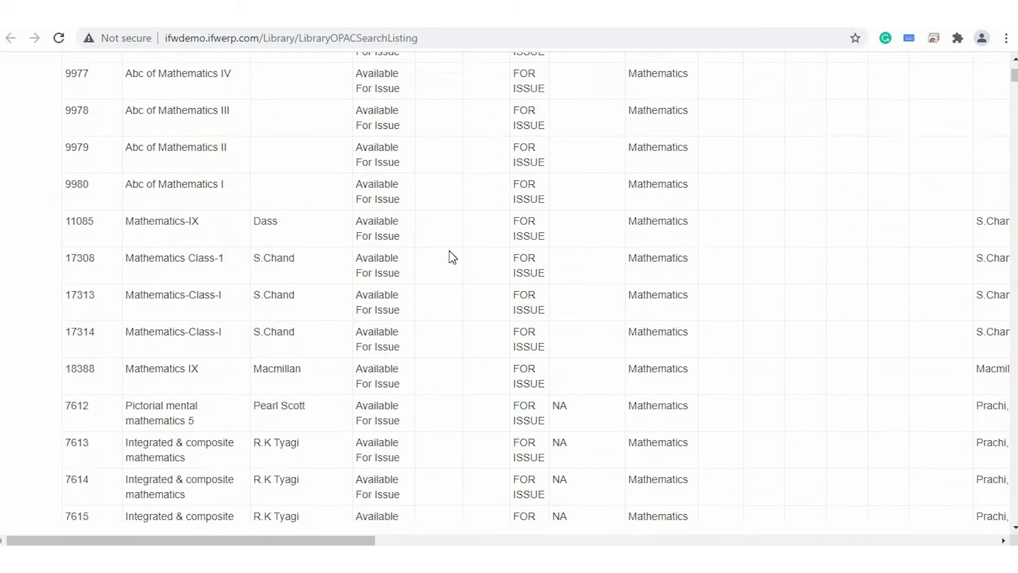
{"action": "scroll", "coordinate": [449, 254], "scroll_direction": "down", "scroll_amount": 3}
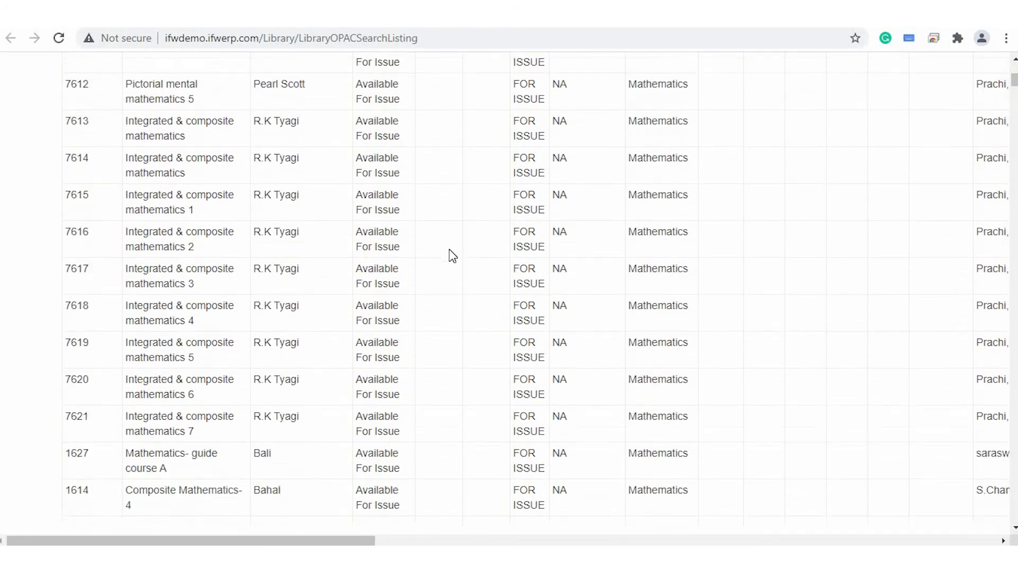
{"action": "key", "text": "ctrl+w"}
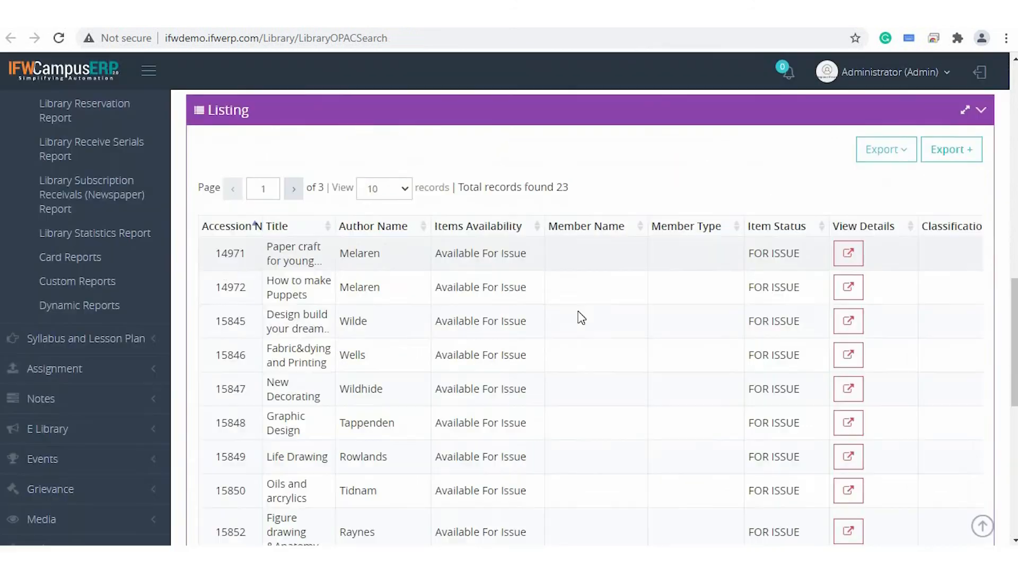
Add Accession No., Title, Expiry Date, Authors Names, Member Name, Member Type, Library, Book Category and Item Status as columns of the customised listing export.
{"action": "left_click", "coordinate": [961, 155]}
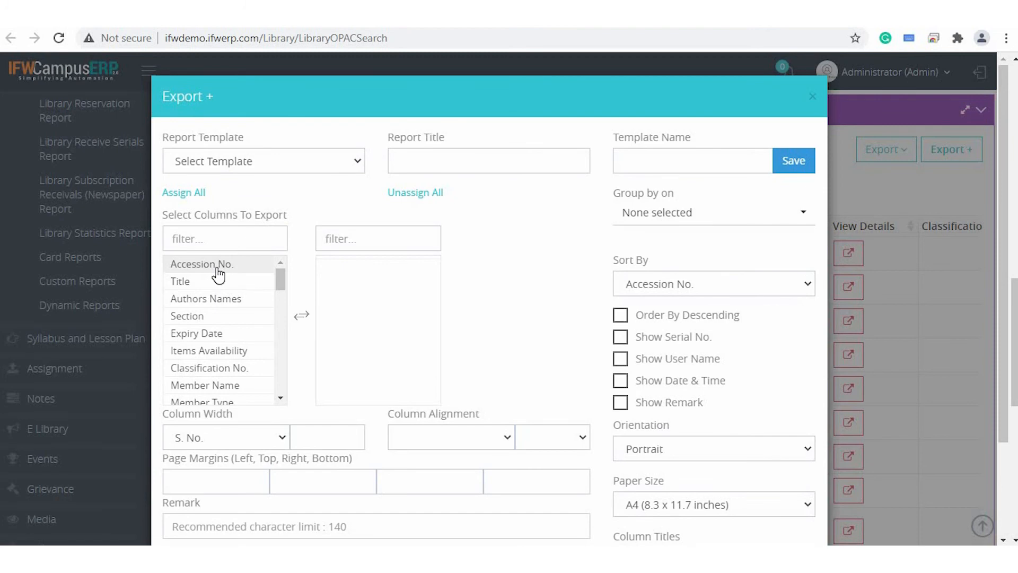
{"action": "double_click", "coordinate": [218, 265]}
{"action": "double_click", "coordinate": [217, 265]}
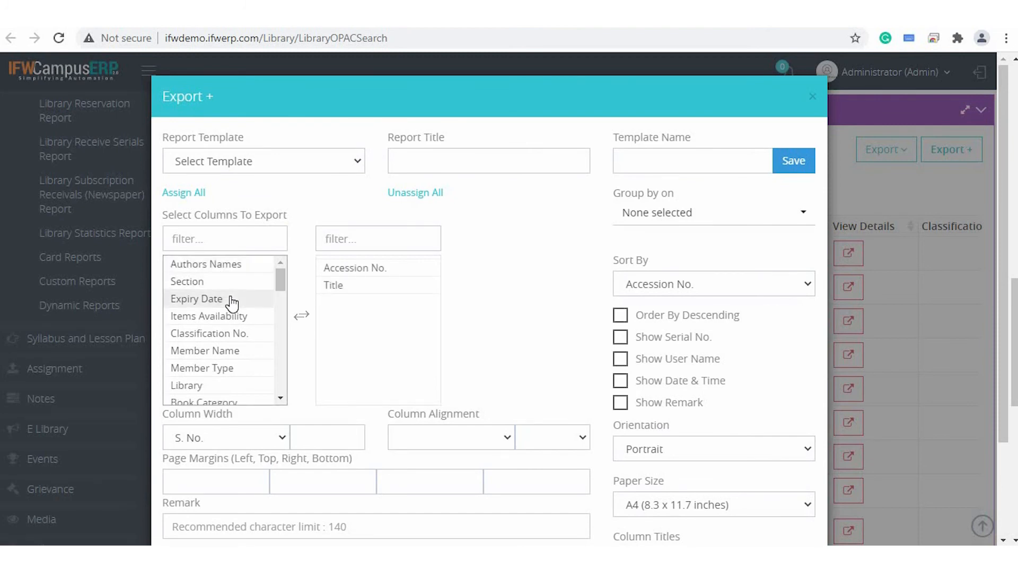
{"action": "double_click", "coordinate": [232, 300]}
{"action": "double_click", "coordinate": [242, 265]}
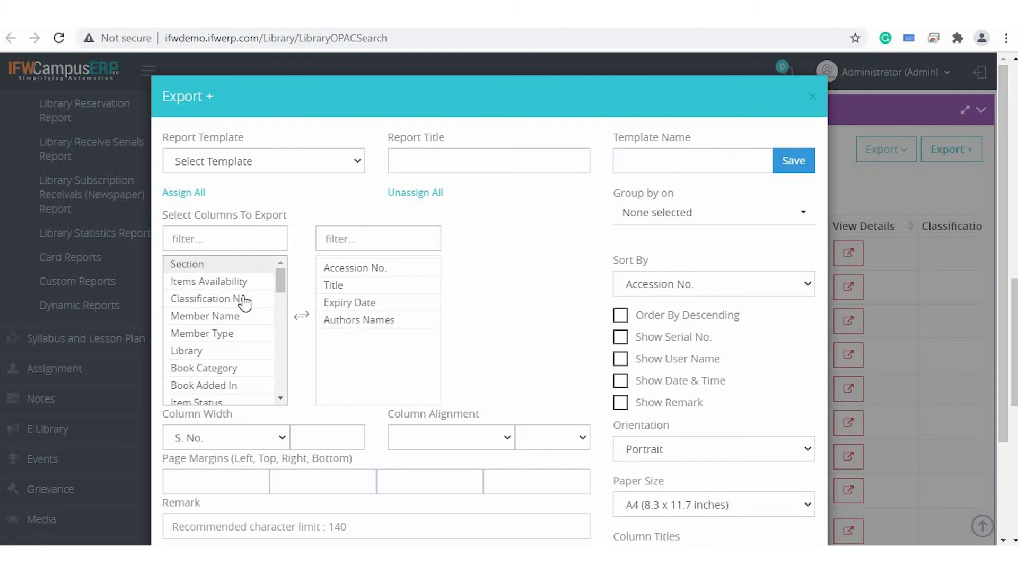
{"action": "double_click", "coordinate": [227, 318]}
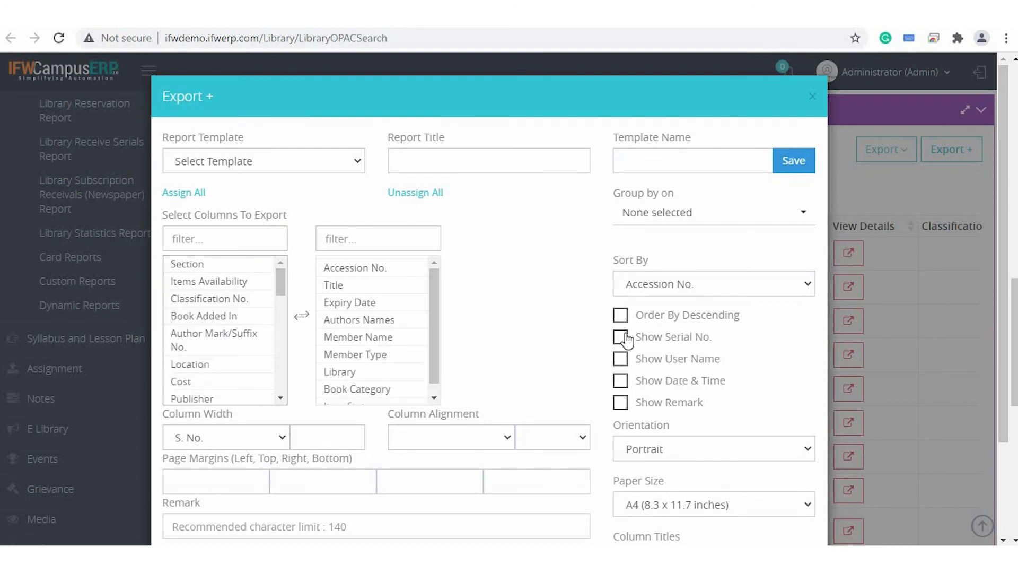
Enable serial numbers for the customised export and generate its print view.
{"action": "left_click", "coordinate": [621, 342]}
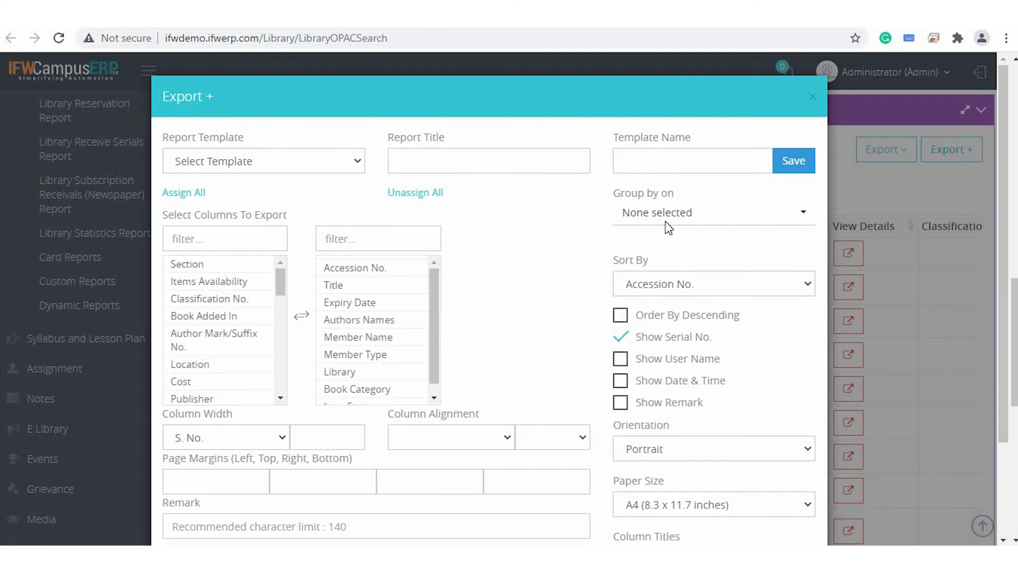
{"action": "scroll", "coordinate": [627, 303], "scroll_direction": "down", "scroll_amount": 2}
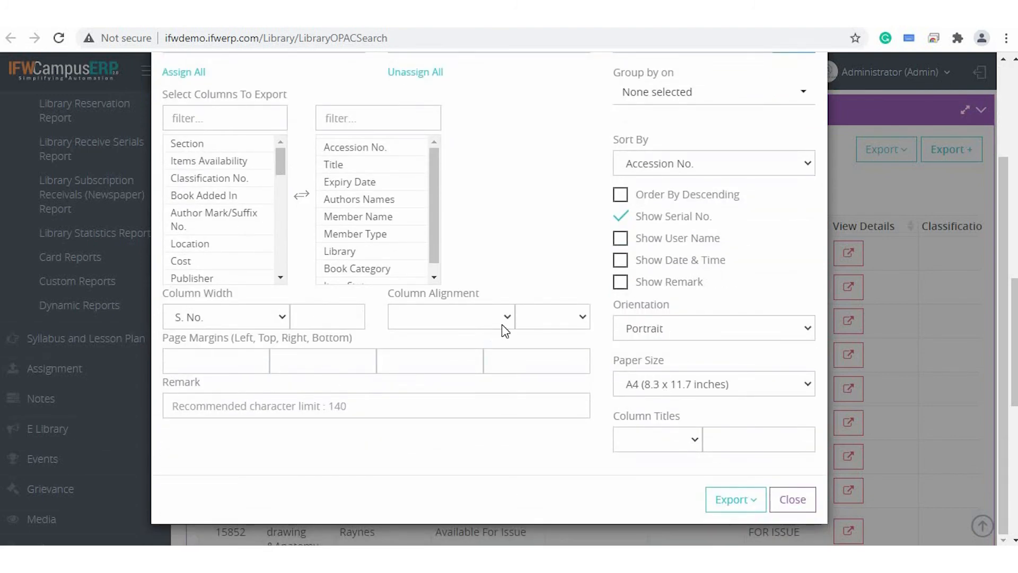
{"action": "left_click", "coordinate": [734, 501]}
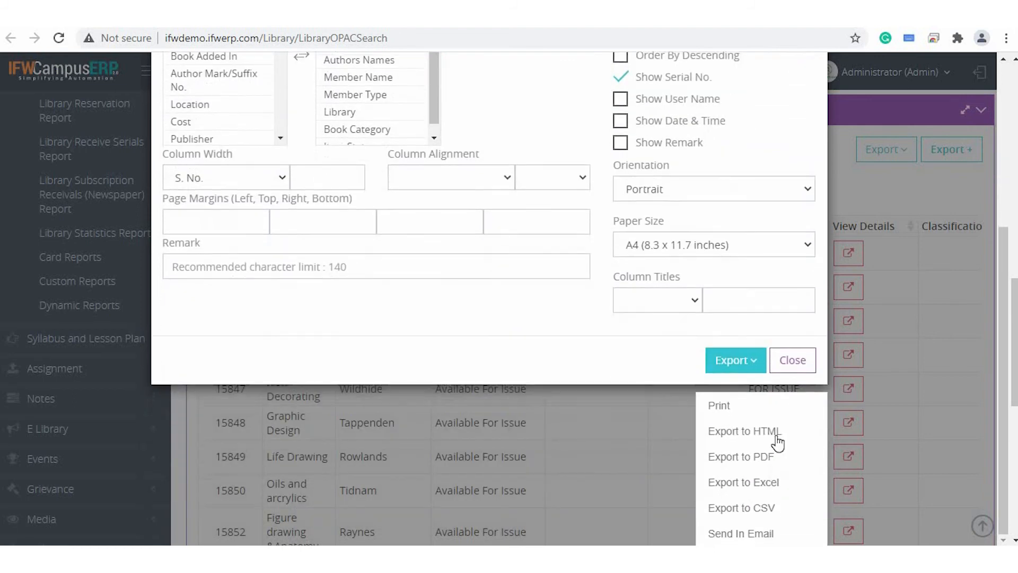
{"action": "left_click", "coordinate": [716, 408]}
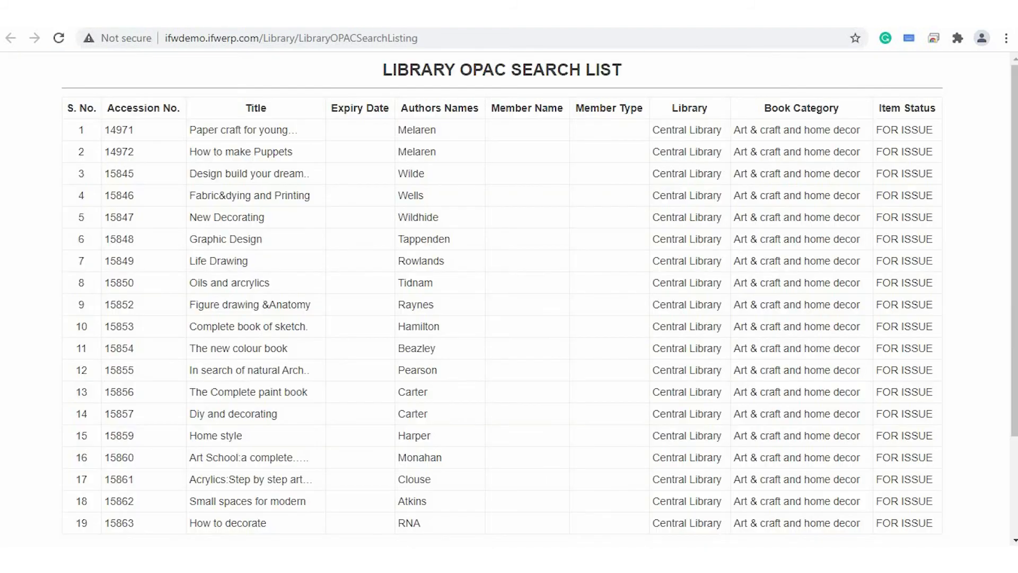
Look through the customised OPAC search list, then close it and the export dialog.
{"action": "scroll", "coordinate": [542, 214], "scroll_direction": "down", "scroll_amount": 3}
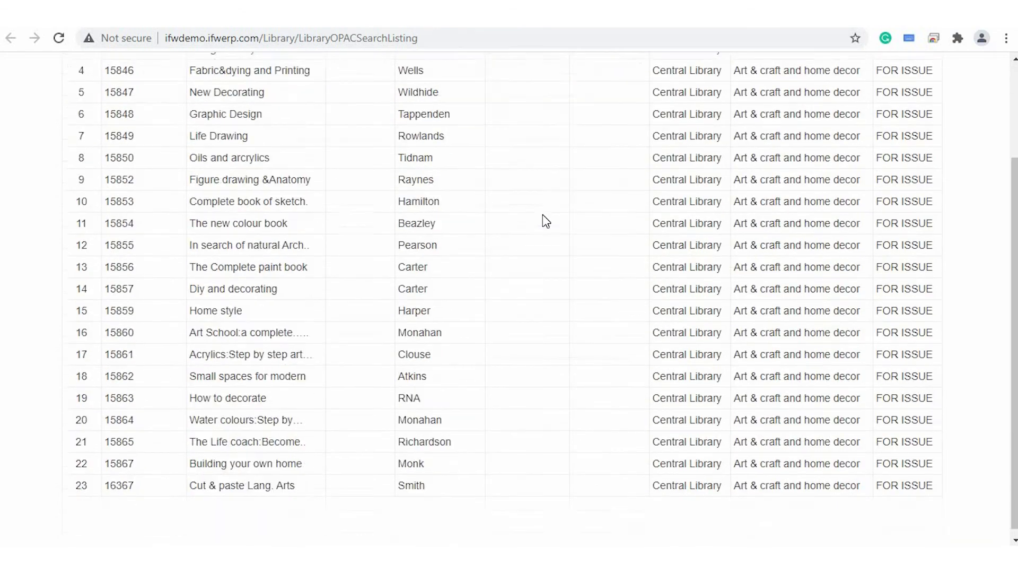
{"action": "scroll", "coordinate": [542, 214], "scroll_direction": "up", "scroll_amount": 2}
{"action": "scroll", "coordinate": [543, 215], "scroll_direction": "up", "scroll_amount": 1}
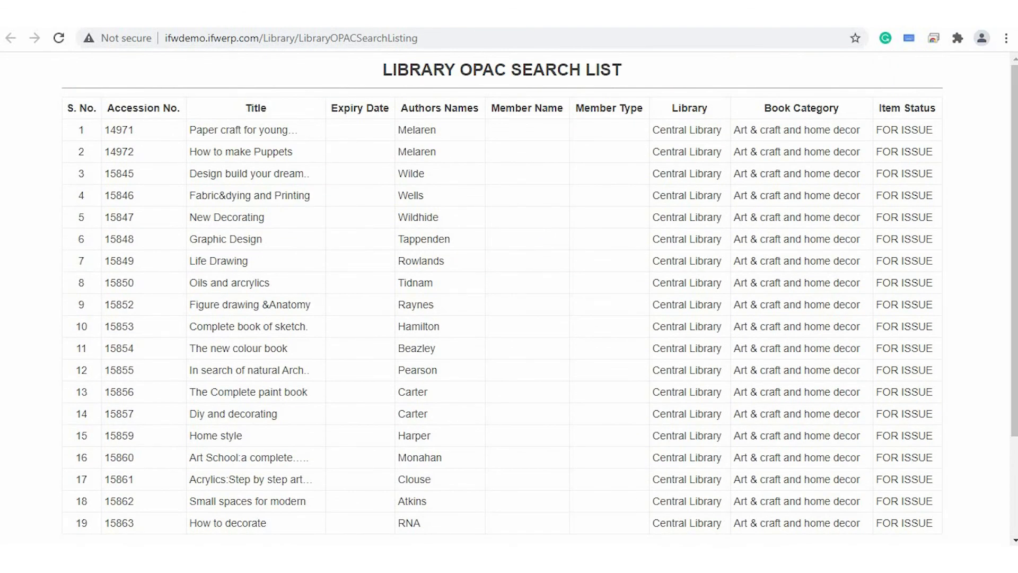
{"action": "left_click", "coordinate": [106, 15]}
{"action": "left_click", "coordinate": [799, 505]}
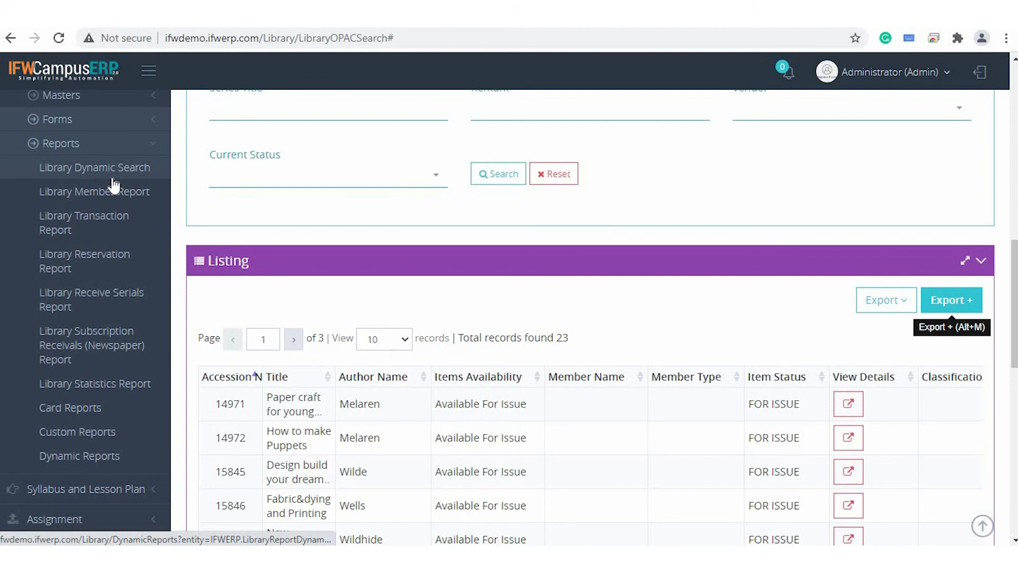
Examine the Library module's available reports, from Library Dynamic Search through the member, transaction, reservation and serials reports to Dynamic Reports.
{"action": "key", "text": "ctrl+plus"}
{"action": "key", "text": "ctrl+plus"}
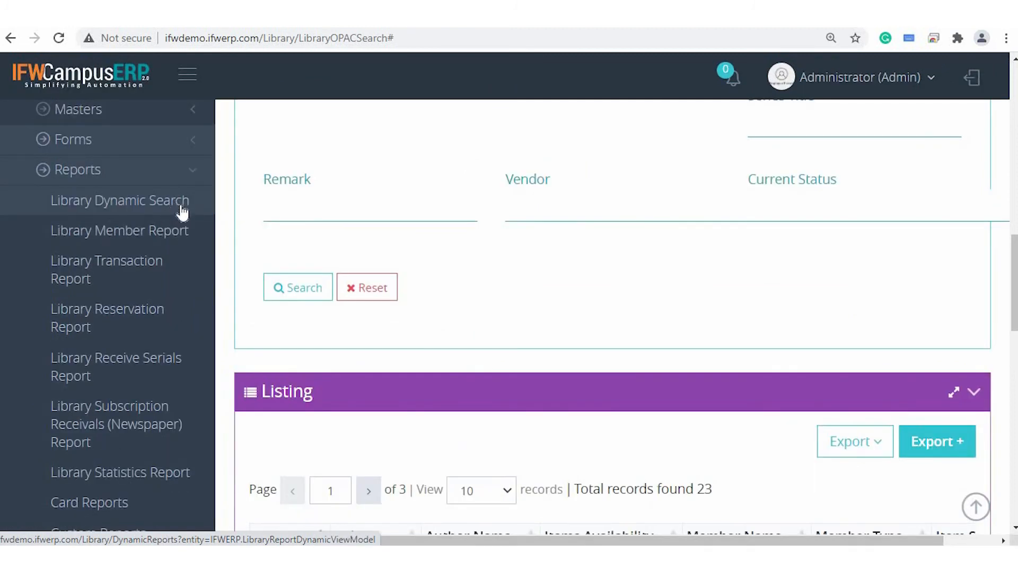
{"action": "scroll", "coordinate": [182, 243], "scroll_direction": "down", "scroll_amount": 1}
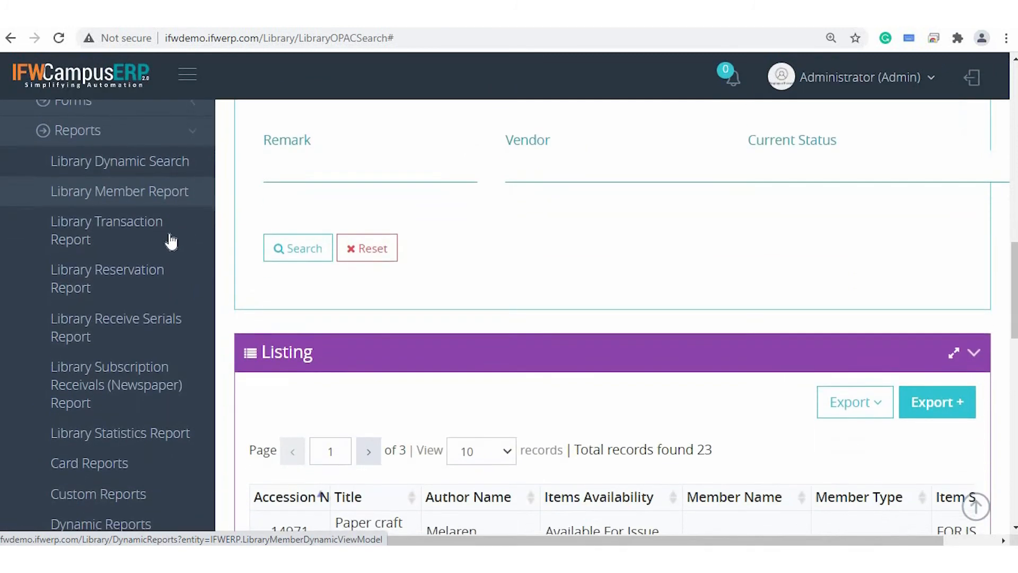
{"action": "scroll", "coordinate": [150, 277], "scroll_direction": "down", "scroll_amount": 1}
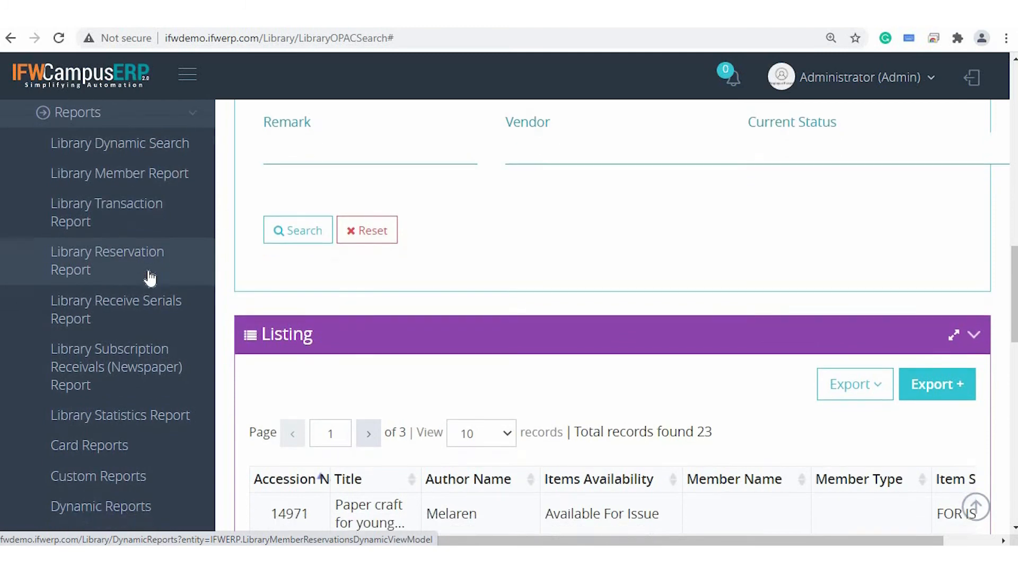
{"action": "scroll", "coordinate": [159, 297], "scroll_direction": "down", "scroll_amount": 1}
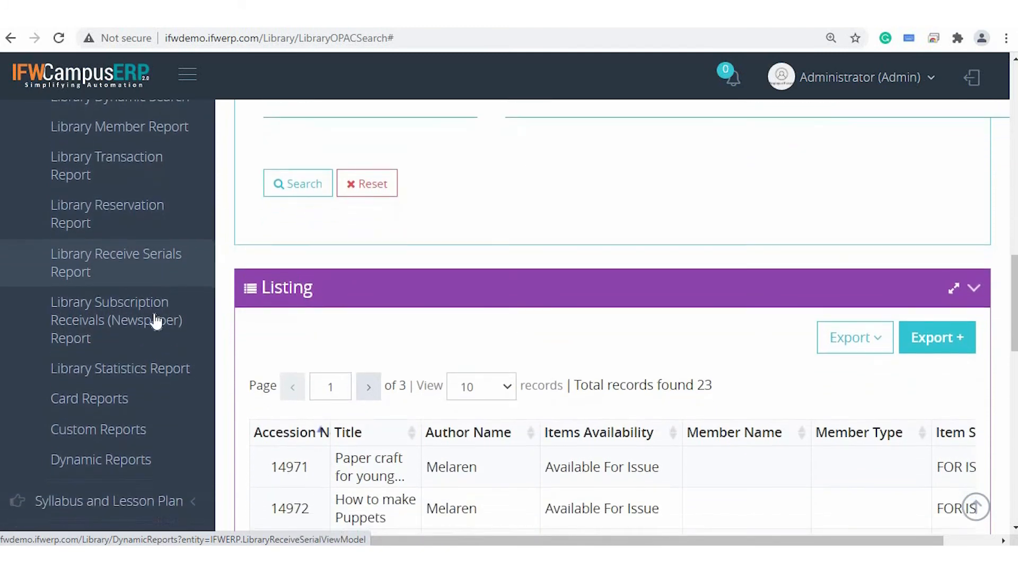
{"action": "scroll", "coordinate": [157, 321], "scroll_direction": "down", "scroll_amount": 1}
{"action": "scroll", "coordinate": [157, 321], "scroll_direction": "down", "scroll_amount": 1}
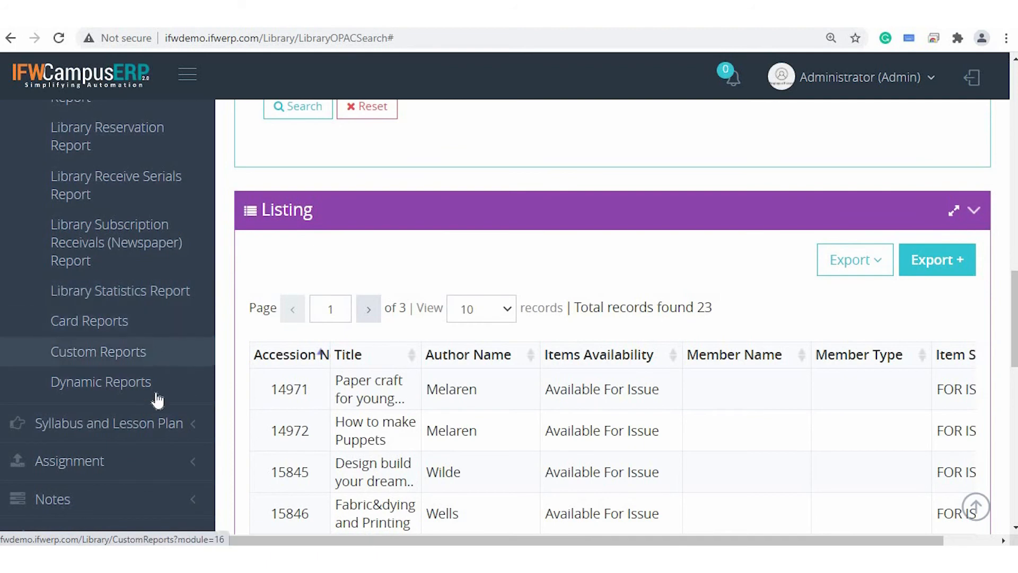
{"action": "scroll", "coordinate": [144, 227], "scroll_direction": "up", "scroll_amount": 8}
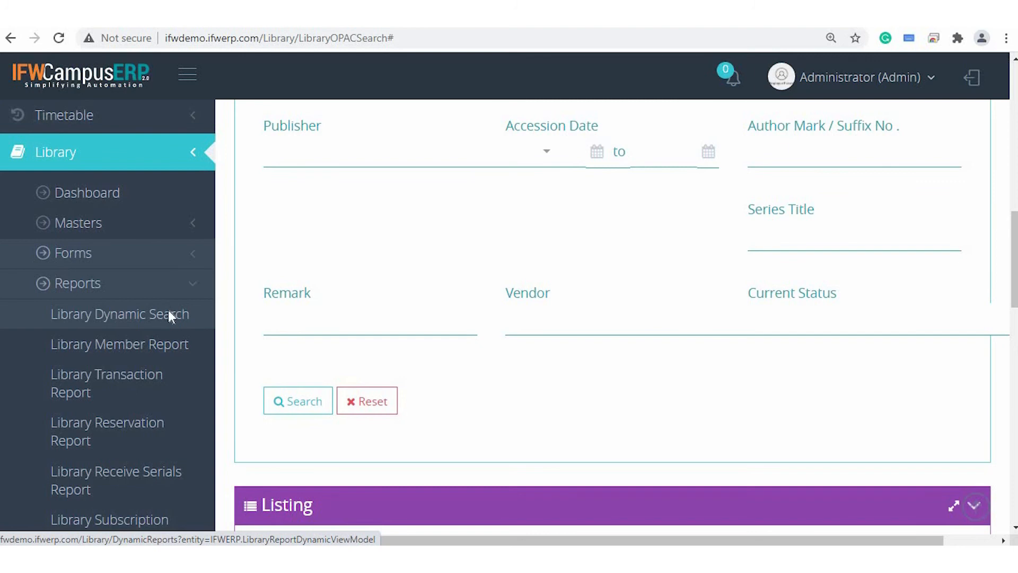
Open the Library Dynamic Search report and filter it to Central Library and item type BOOKS.
{"action": "left_click", "coordinate": [168, 313]}
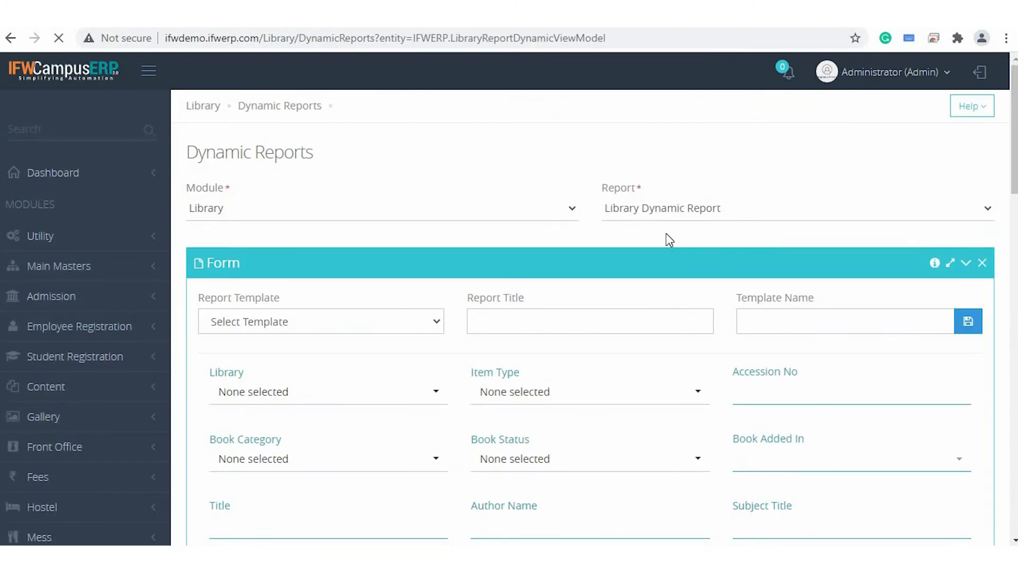
{"action": "scroll", "coordinate": [669, 239], "scroll_direction": "down", "scroll_amount": 5}
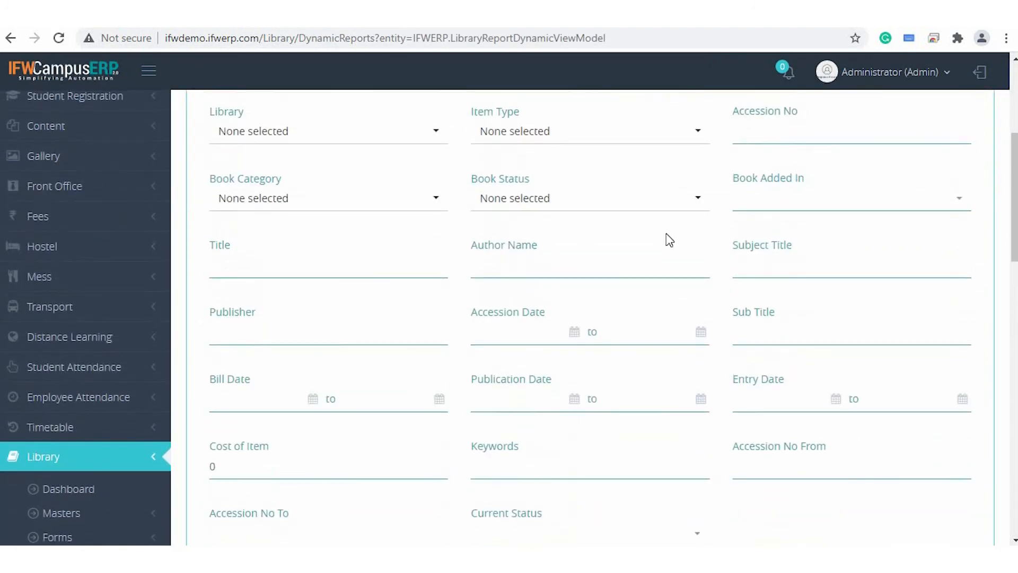
{"action": "left_click", "coordinate": [334, 141]}
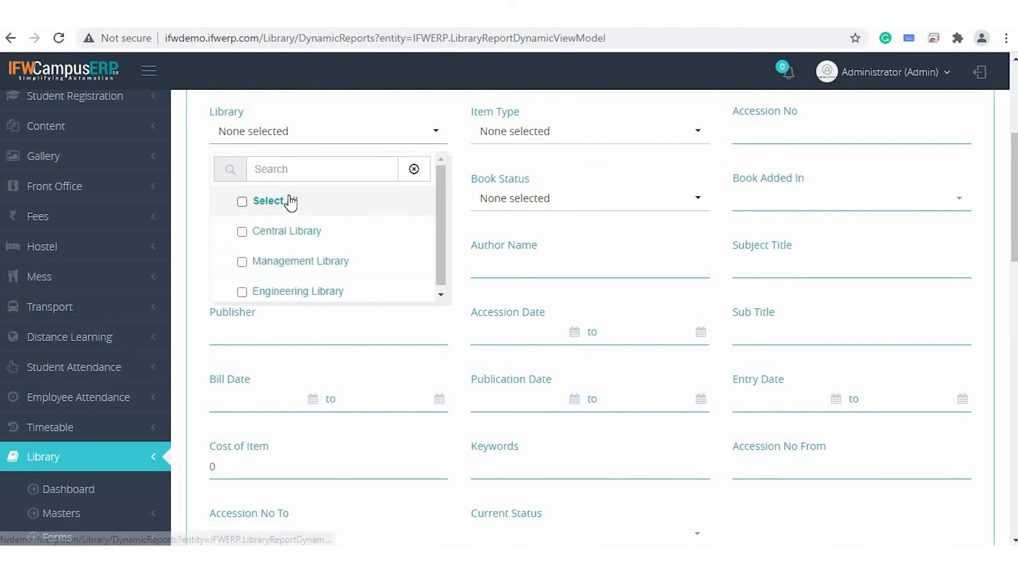
{"action": "left_click", "coordinate": [291, 233]}
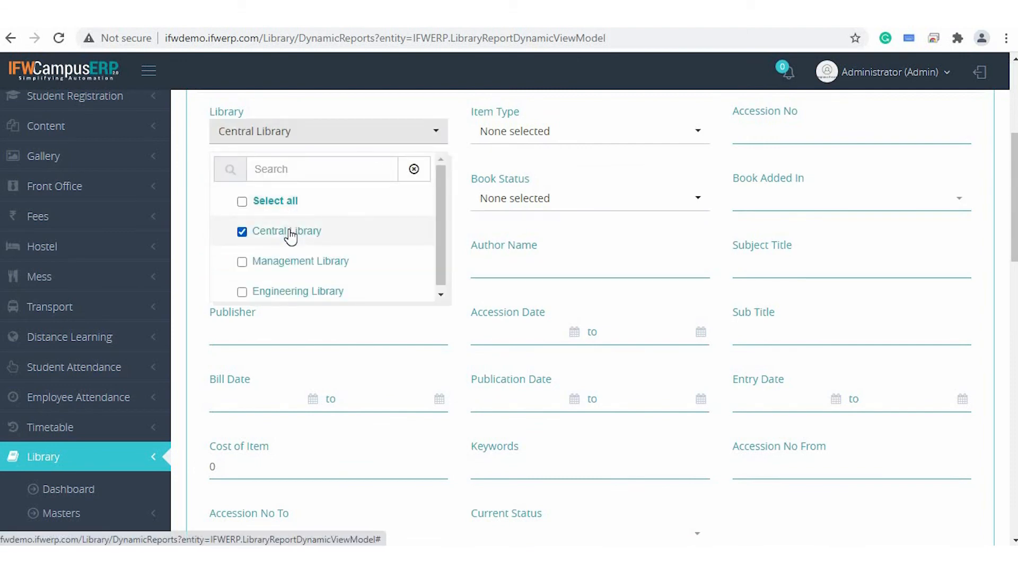
{"action": "left_click", "coordinate": [522, 132]}
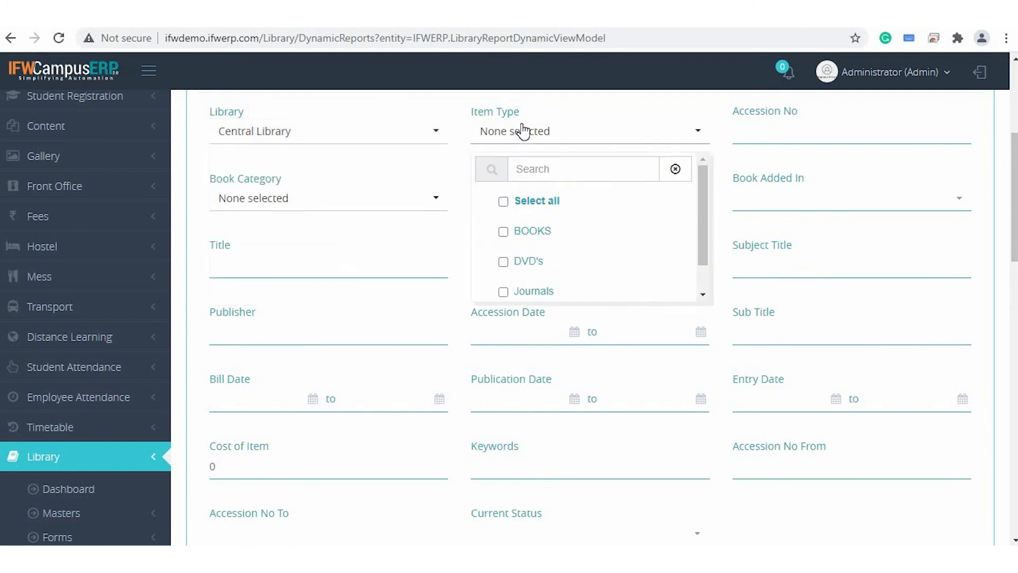
{"action": "left_click", "coordinate": [529, 237]}
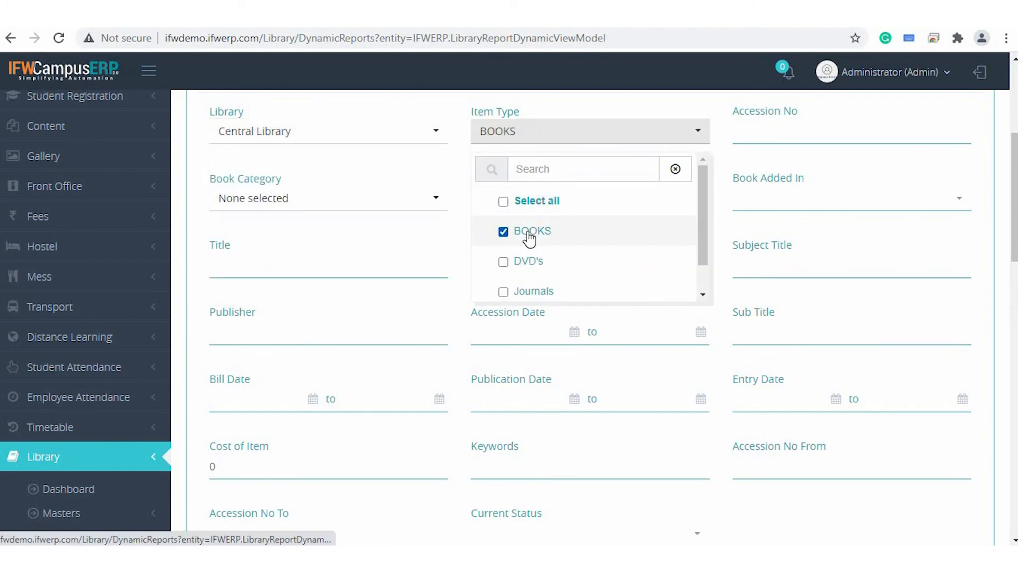
{"action": "left_click", "coordinate": [453, 229]}
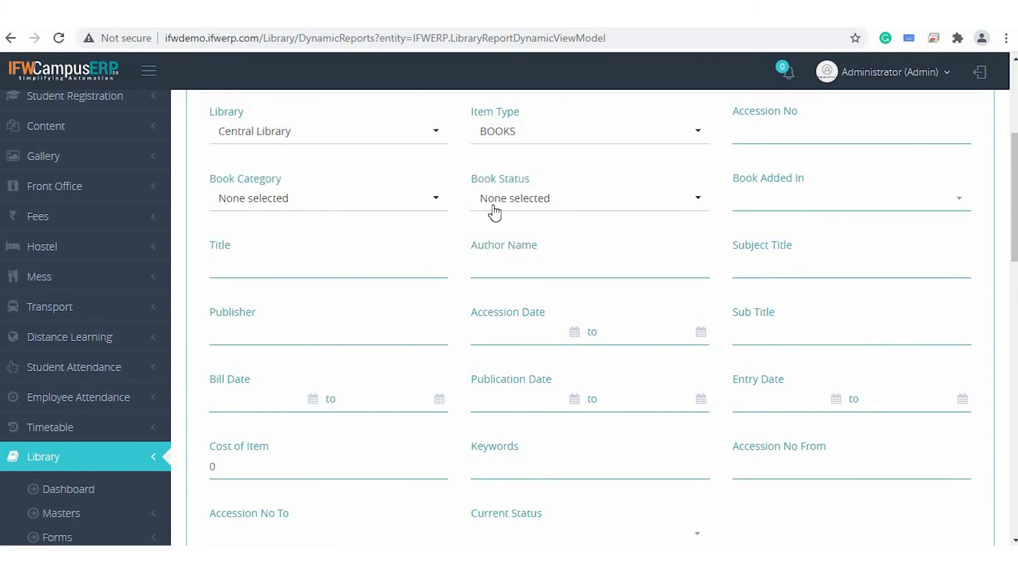
Enable serial numbers for the library report after reviewing its grouping, orientation and paper size options.
{"action": "scroll", "coordinate": [691, 302], "scroll_direction": "down", "scroll_amount": 10}
{"action": "left_click", "coordinate": [693, 302]}
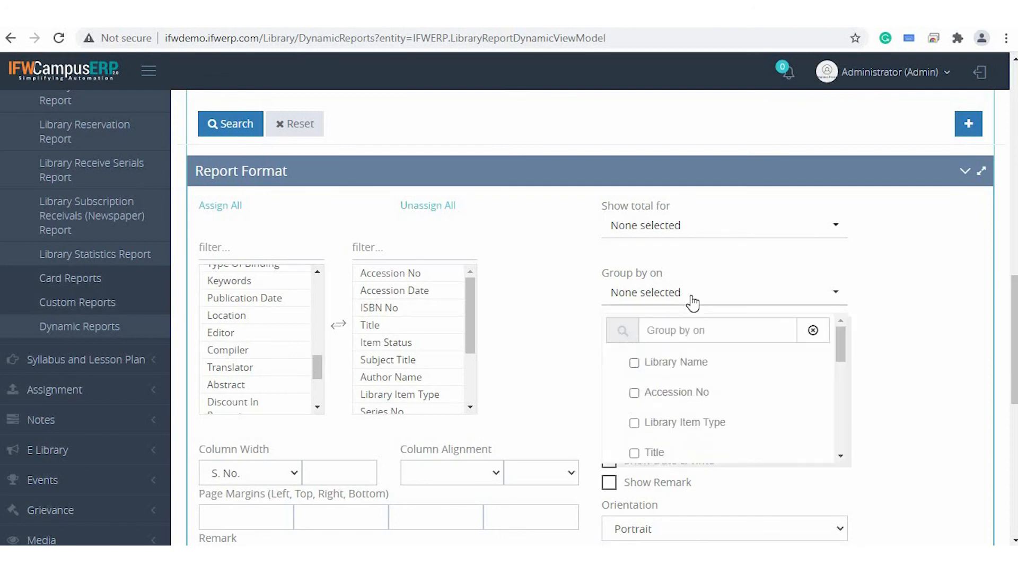
{"action": "left_click", "coordinate": [693, 303]}
{"action": "left_click", "coordinate": [672, 371]}
{"action": "left_click", "coordinate": [636, 363]}
{"action": "scroll", "coordinate": [719, 276], "scroll_direction": "down", "scroll_amount": 3}
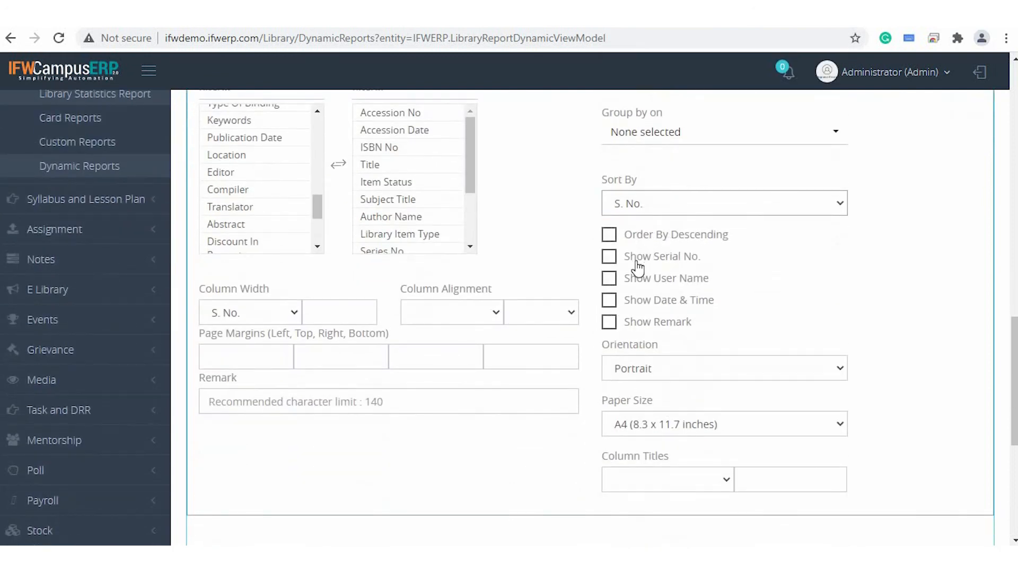
{"action": "left_click", "coordinate": [609, 260]}
{"action": "left_click", "coordinate": [677, 368]}
{"action": "left_click", "coordinate": [672, 386]}
{"action": "left_click", "coordinate": [659, 436]}
{"action": "left_click", "coordinate": [659, 436]}
Set the Item Status column's alignment to Center in the report format.
{"action": "left_click", "coordinate": [434, 318]}
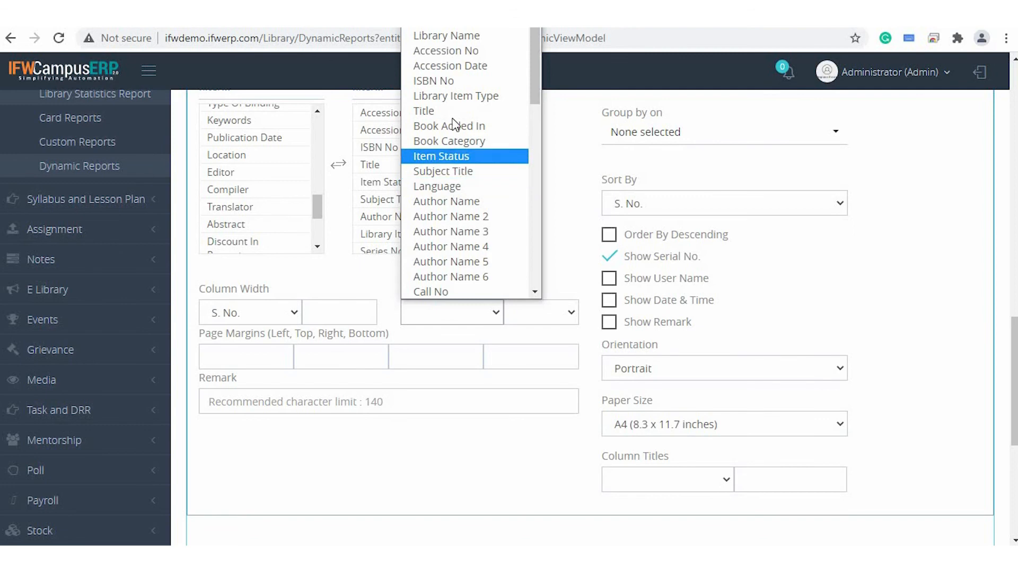
{"action": "left_click", "coordinate": [463, 155]}
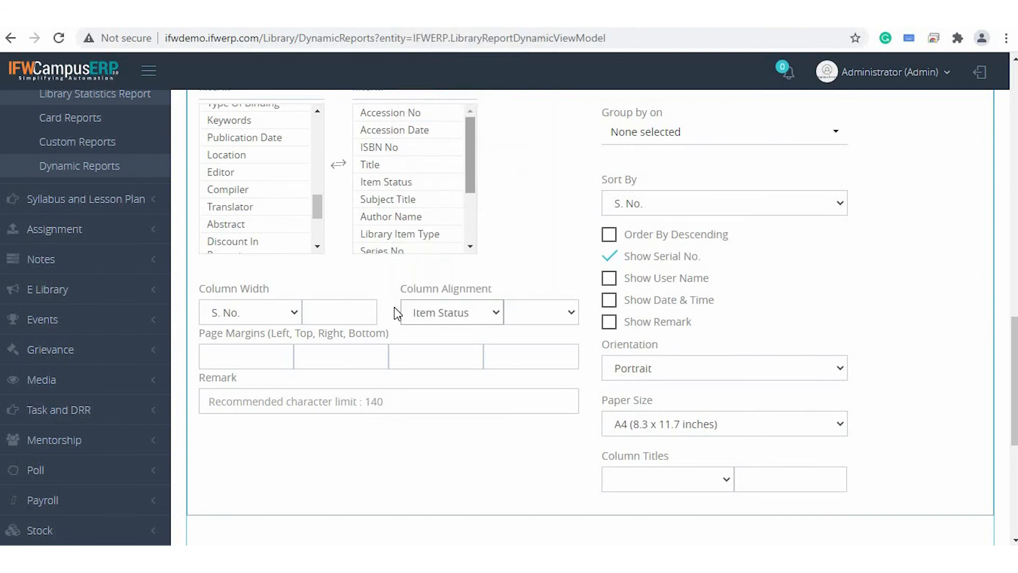
{"action": "left_click", "coordinate": [562, 318]}
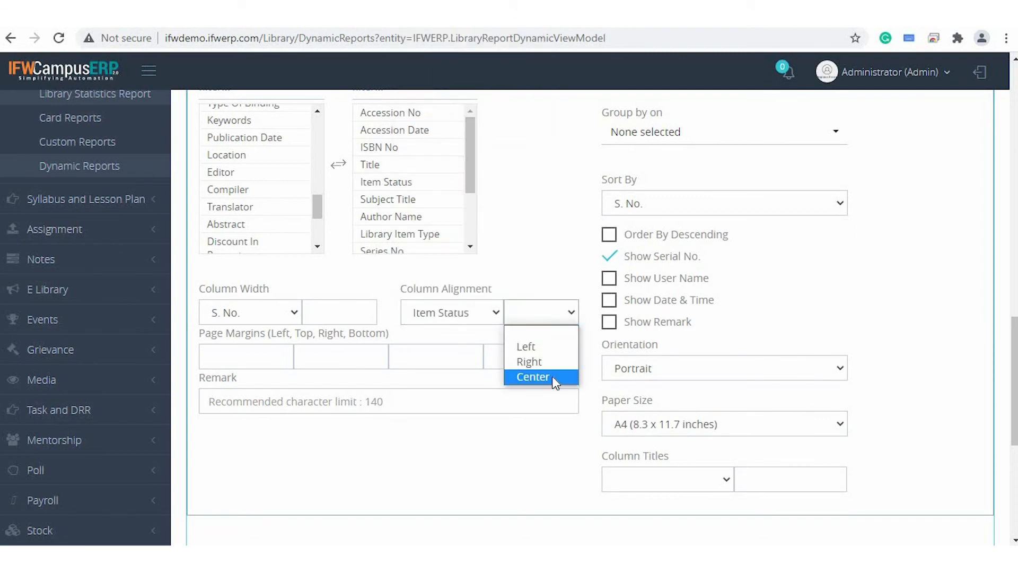
{"action": "left_click", "coordinate": [552, 378]}
{"action": "left_click", "coordinate": [272, 353]}
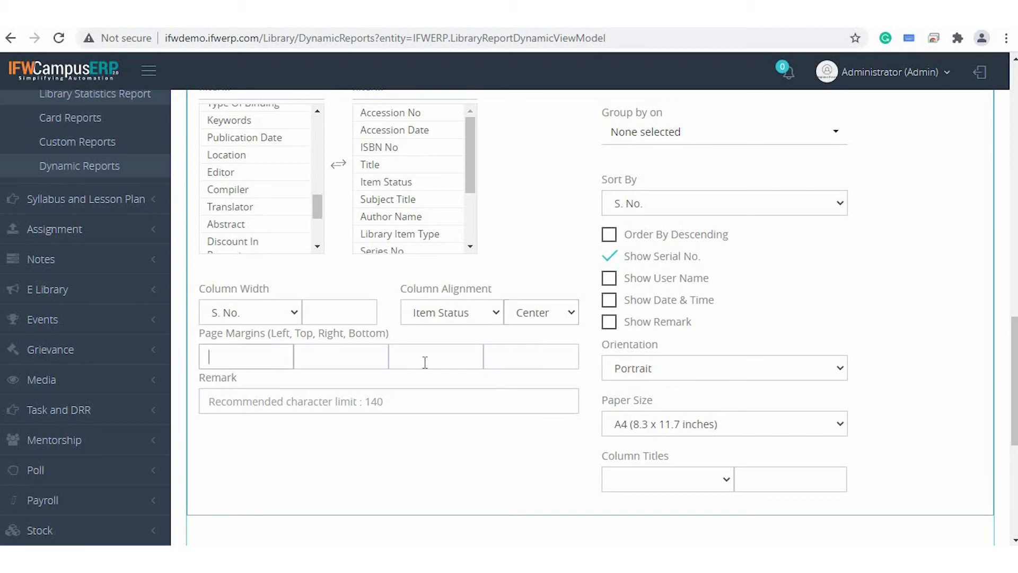
Generate the Library Dynamic Report's print view, look through its rows and return to the report form.
{"action": "scroll", "coordinate": [615, 444], "scroll_direction": "down", "scroll_amount": 6}
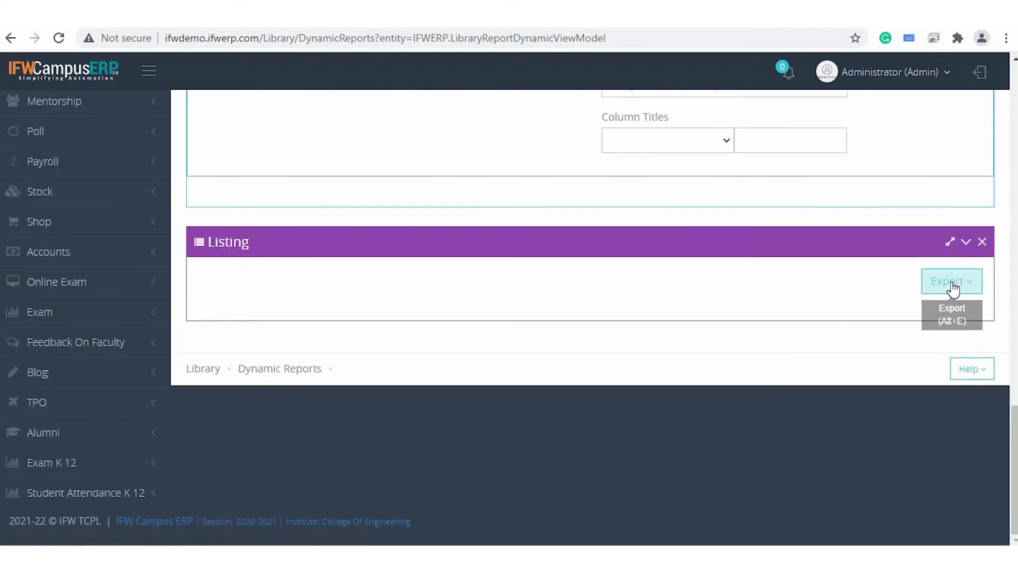
{"action": "left_click", "coordinate": [932, 283]}
{"action": "left_click", "coordinate": [880, 317]}
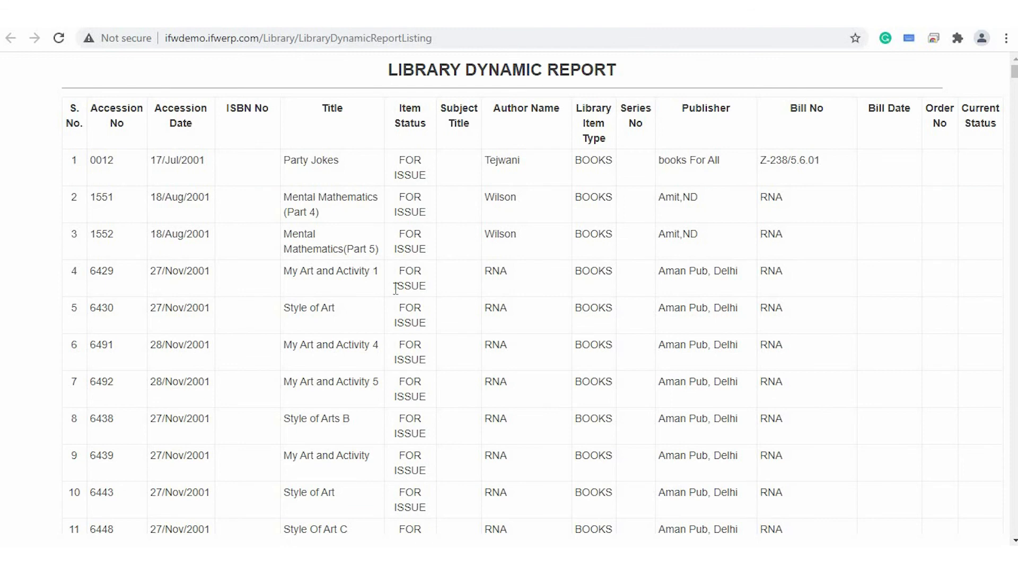
{"action": "scroll", "coordinate": [395, 289], "scroll_direction": "down", "scroll_amount": 1}
{"action": "scroll", "coordinate": [395, 288], "scroll_direction": "up", "scroll_amount": 1}
{"action": "left_click", "coordinate": [132, 14]}
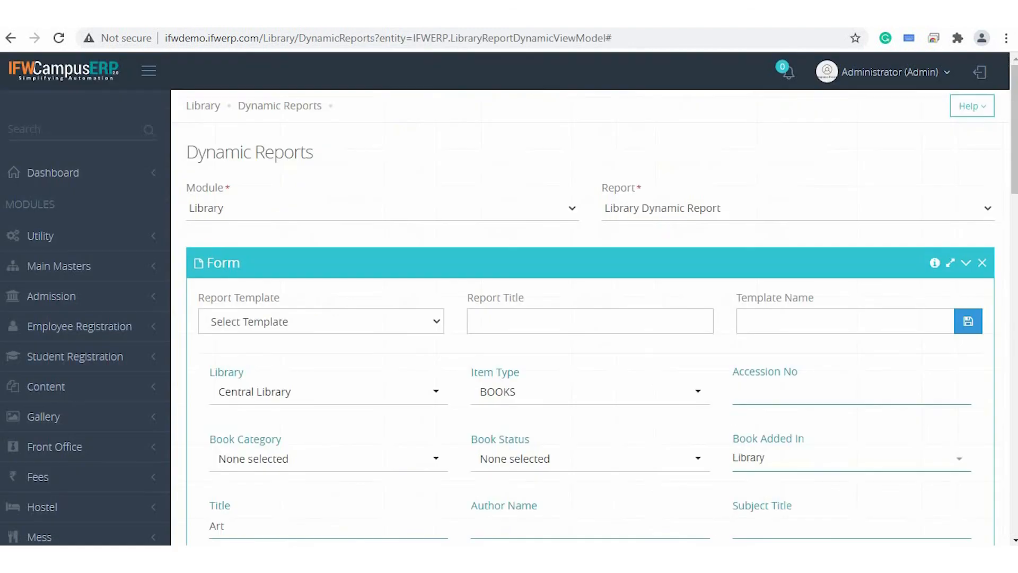
Switch to the Library Statistics Report and filter it to the Accountancy book category.
{"action": "left_click", "coordinate": [664, 208]}
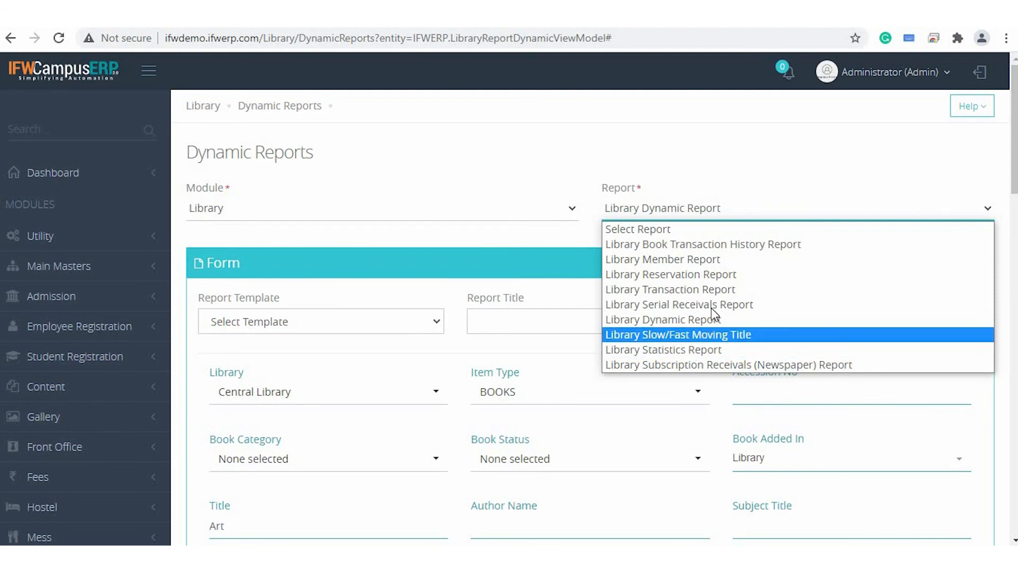
{"action": "left_click", "coordinate": [701, 352]}
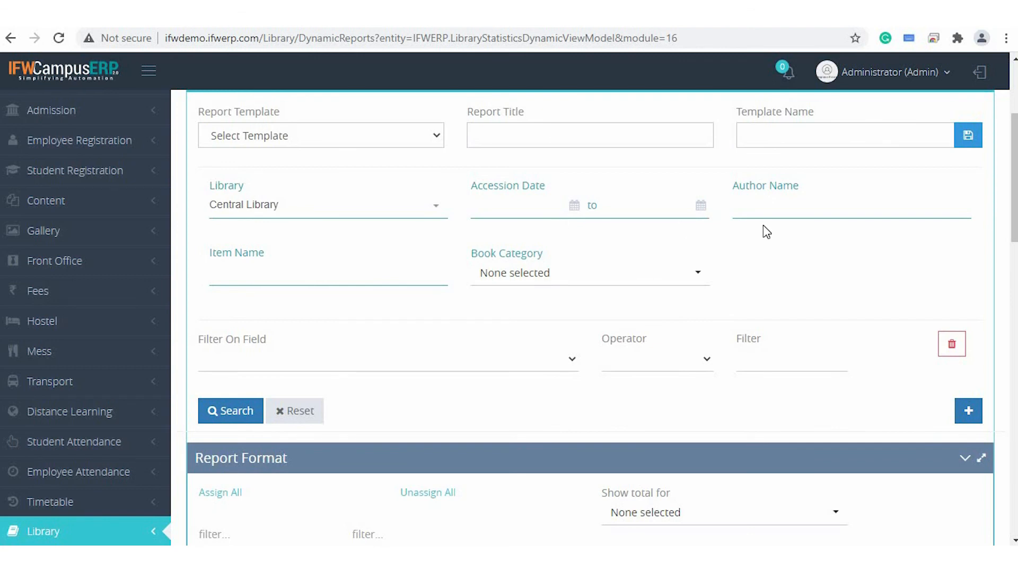
{"action": "left_click", "coordinate": [546, 285]}
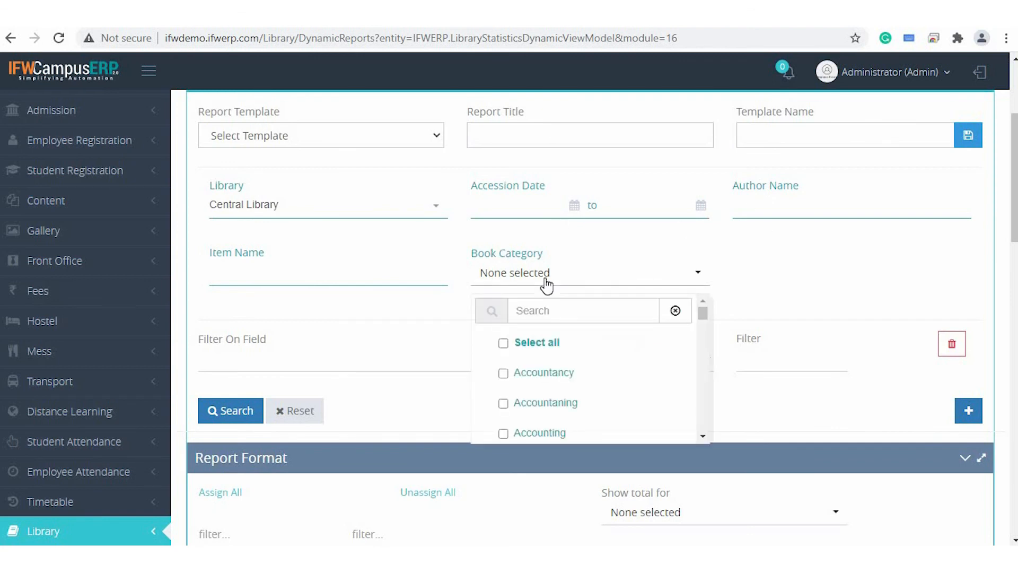
{"action": "left_click", "coordinate": [543, 373]}
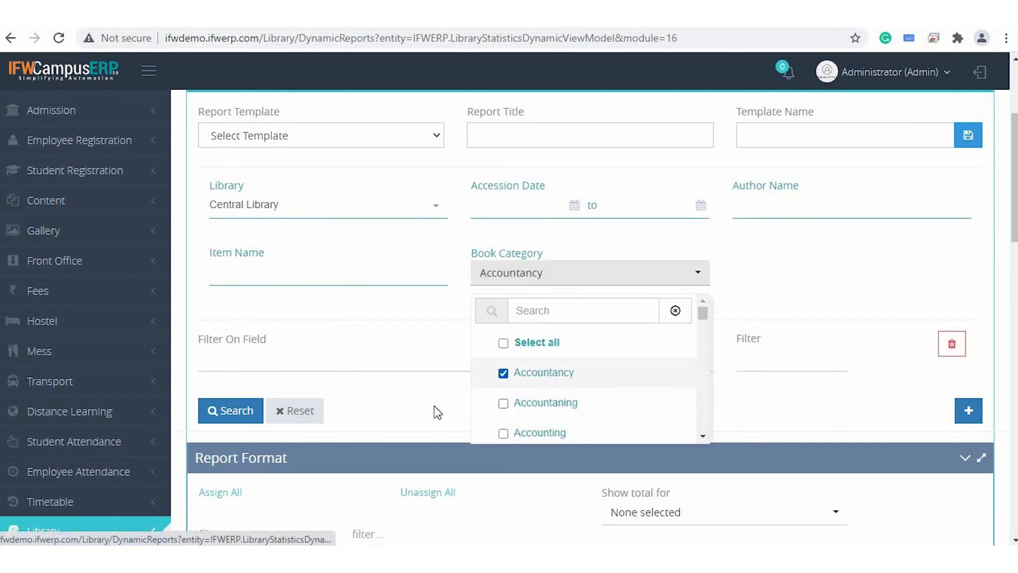
{"action": "left_click", "coordinate": [436, 412]}
Assign all available columns to the Library Statistics Report and open its exported listing.
{"action": "scroll", "coordinate": [434, 408], "scroll_direction": "down", "scroll_amount": 4}
{"action": "scroll", "coordinate": [436, 411], "scroll_direction": "down", "scroll_amount": 2}
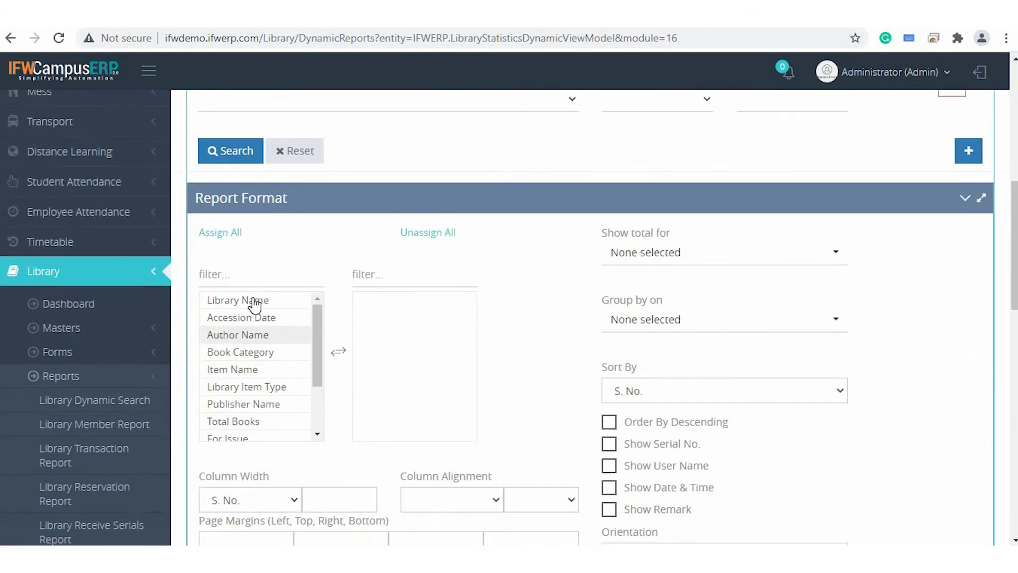
{"action": "left_click", "coordinate": [263, 318]}
{"action": "left_click", "coordinate": [659, 220]}
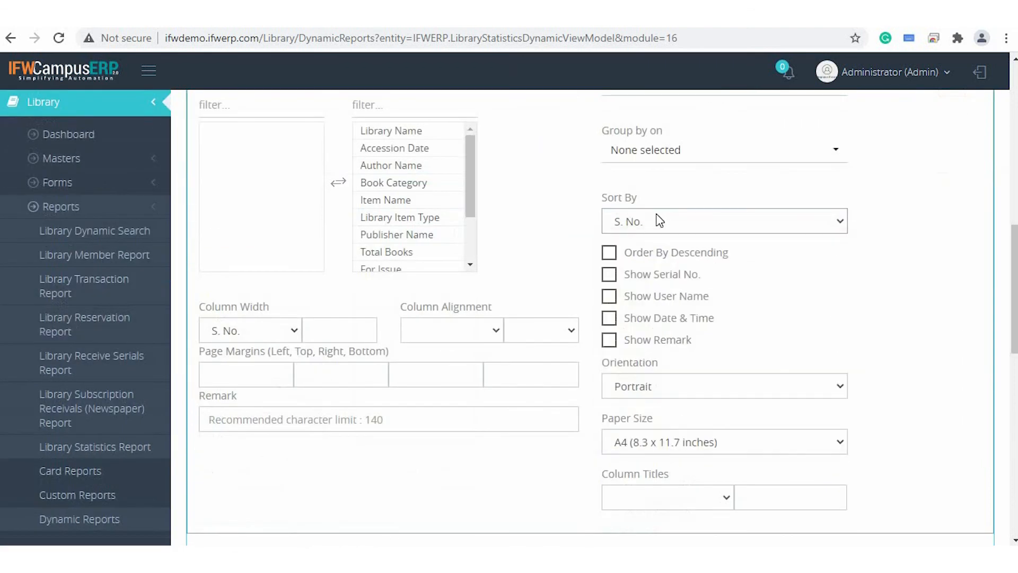
{"action": "scroll", "coordinate": [670, 391], "scroll_direction": "down", "scroll_amount": 8}
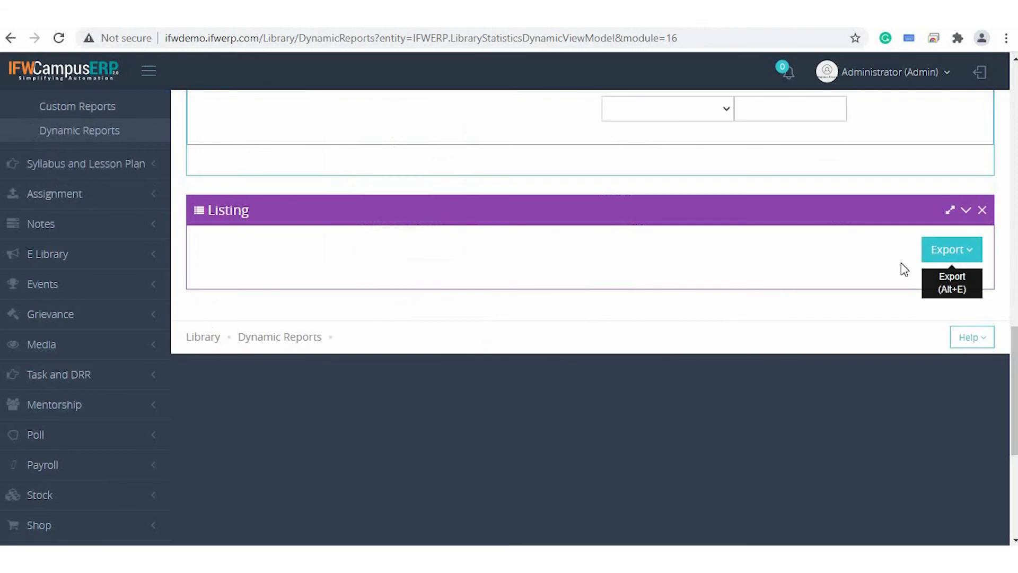
{"action": "left_click", "coordinate": [923, 258]}
{"action": "left_click", "coordinate": [874, 286]}
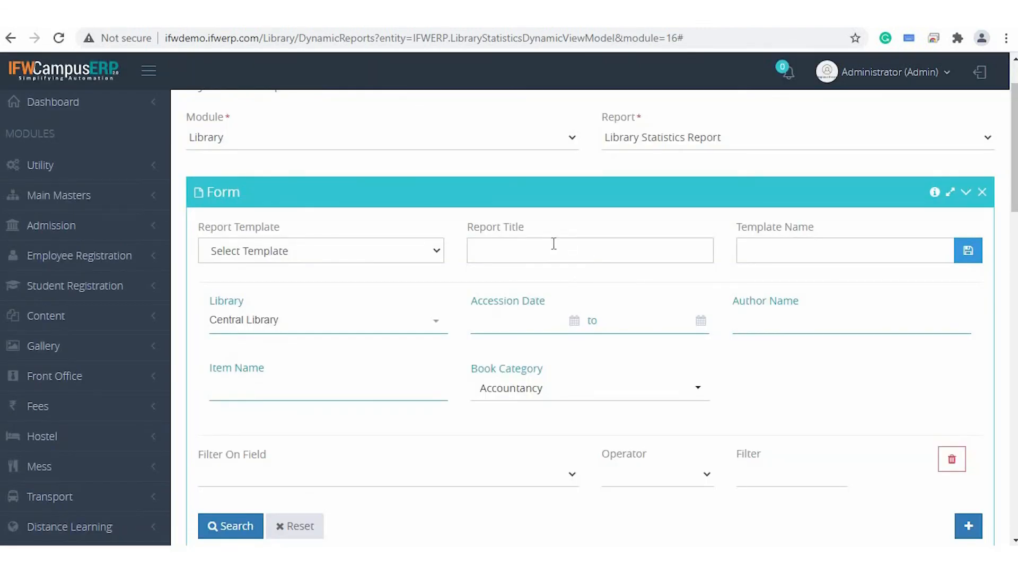
{"action": "left_click", "coordinate": [554, 243]}
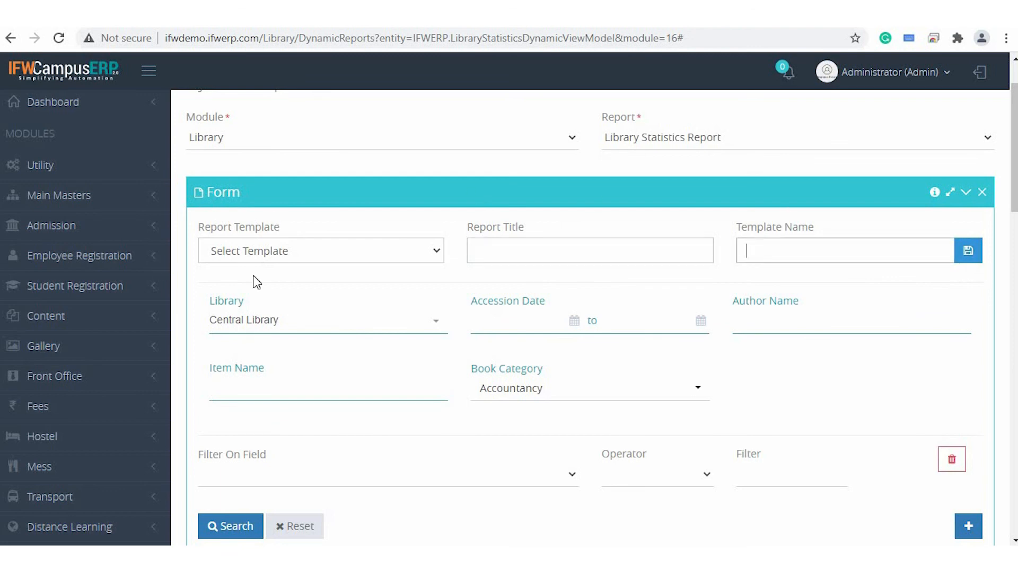
Check the statistics report's saved templates and switch to the Library Transaction Report.
{"action": "left_click", "coordinate": [317, 258]}
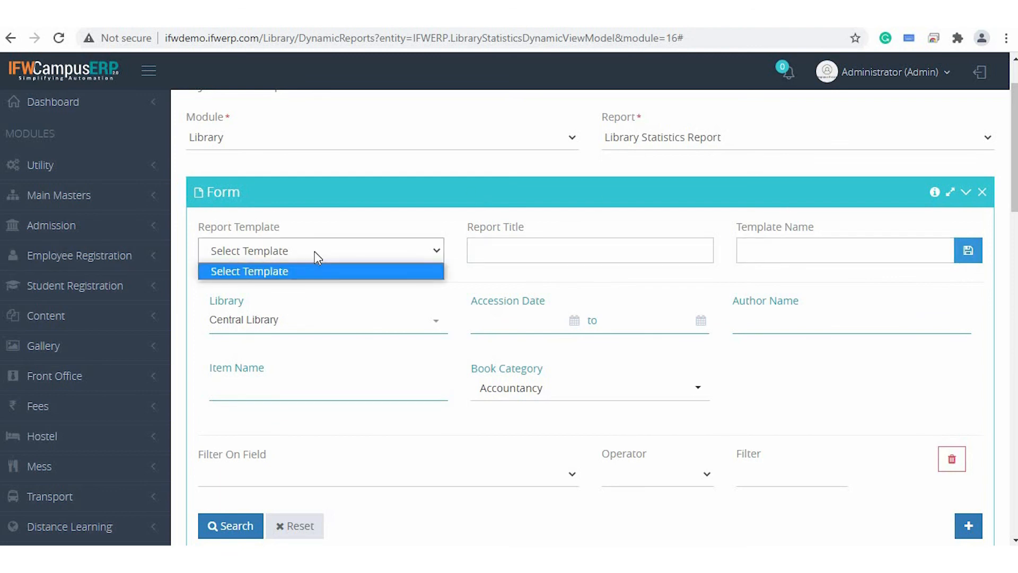
{"action": "scroll", "coordinate": [313, 251], "scroll_direction": "up", "scroll_amount": 2}
{"action": "left_click", "coordinate": [683, 207]}
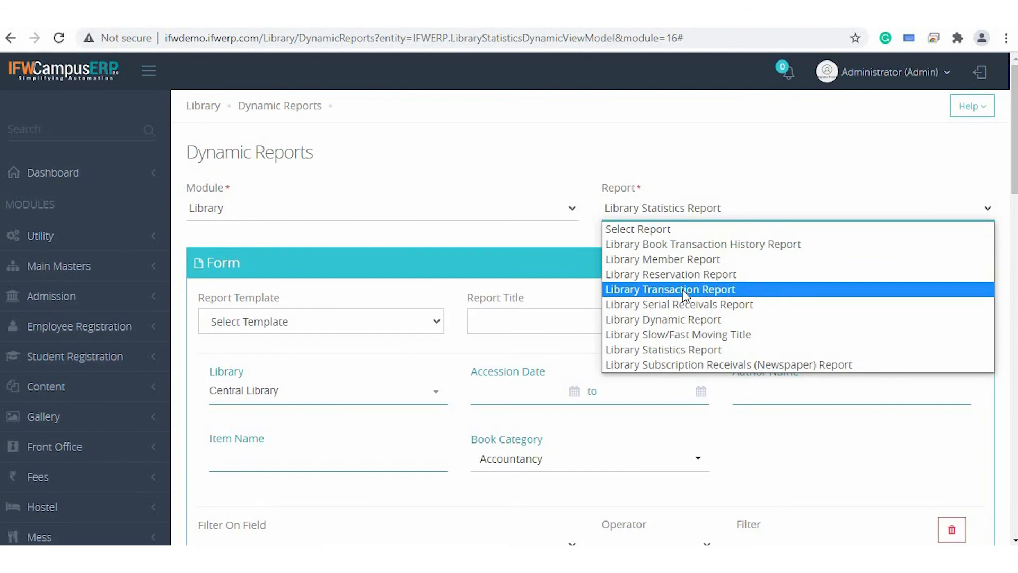
{"action": "left_click", "coordinate": [682, 290]}
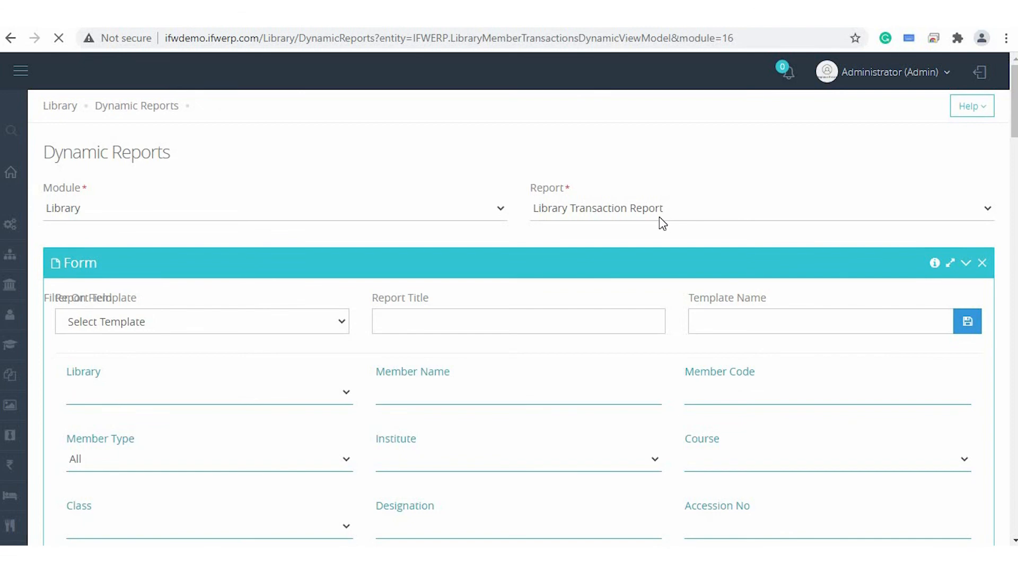
Add Member Name, Member Code, Accession No, Book Title, Issued Date, Submission Date, Submitted On and Item Status columns to the transaction report.
{"action": "scroll", "coordinate": [469, 329], "scroll_direction": "down", "scroll_amount": 10}
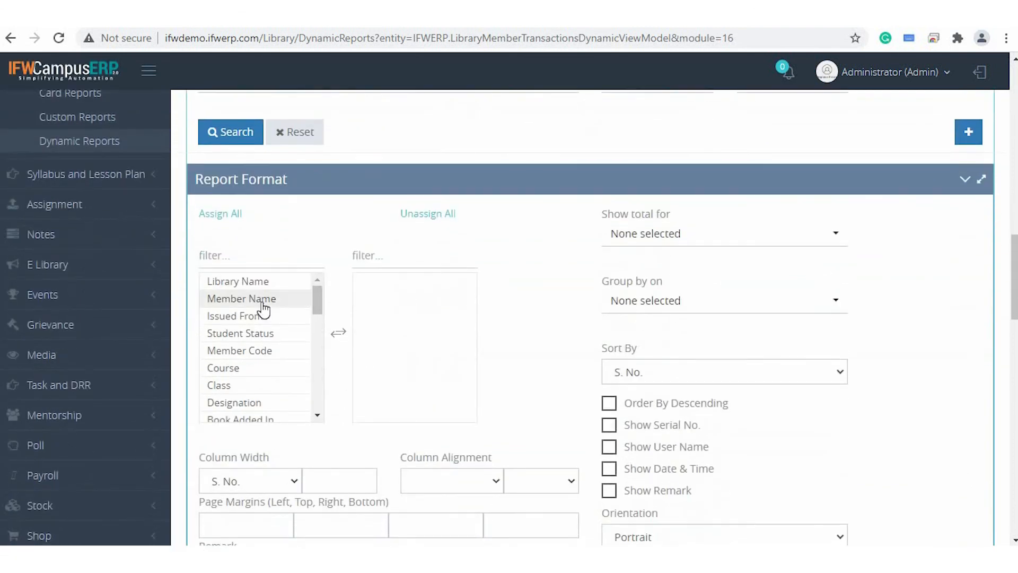
{"action": "double_click", "coordinate": [263, 300]}
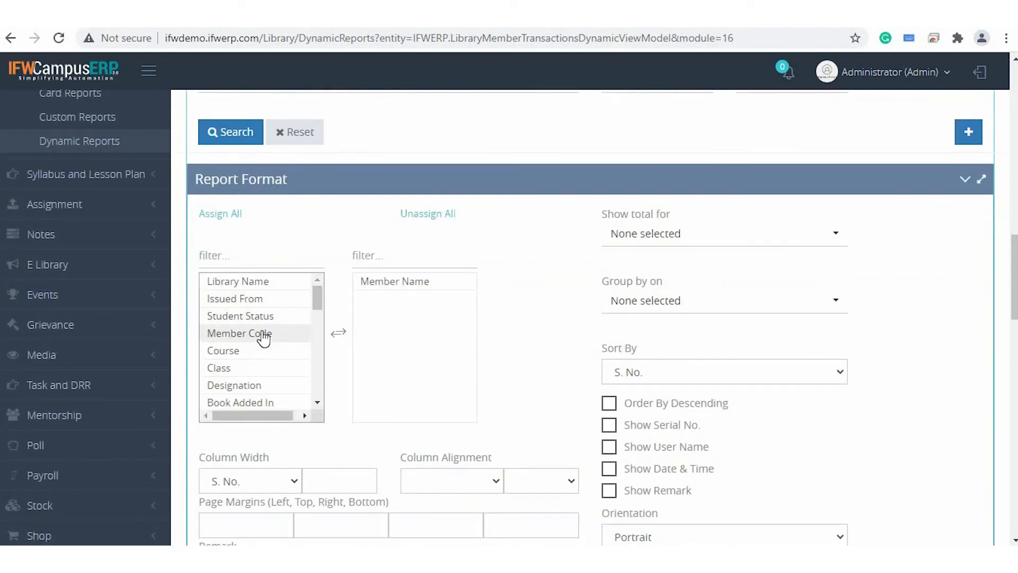
{"action": "double_click", "coordinate": [263, 333]}
{"action": "scroll", "coordinate": [265, 370], "scroll_direction": "down", "scroll_amount": 3}
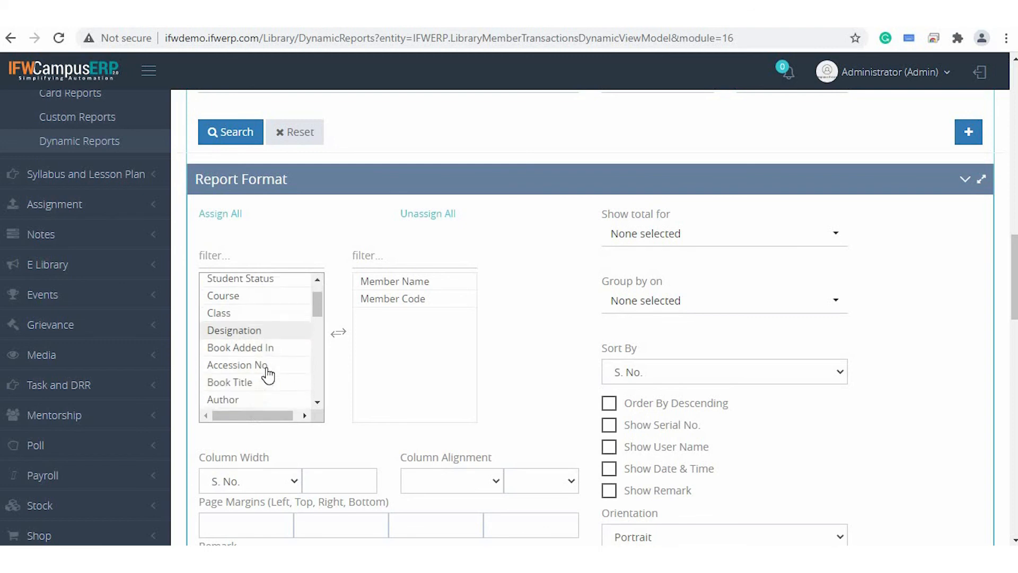
{"action": "double_click", "coordinate": [257, 306]}
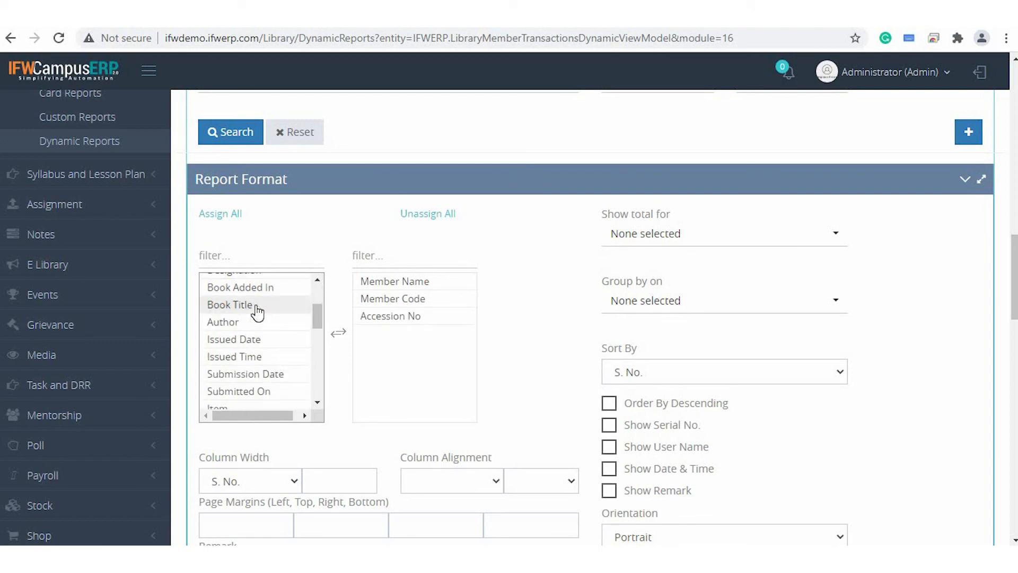
{"action": "double_click", "coordinate": [257, 306]}
{"action": "double_click", "coordinate": [263, 327]}
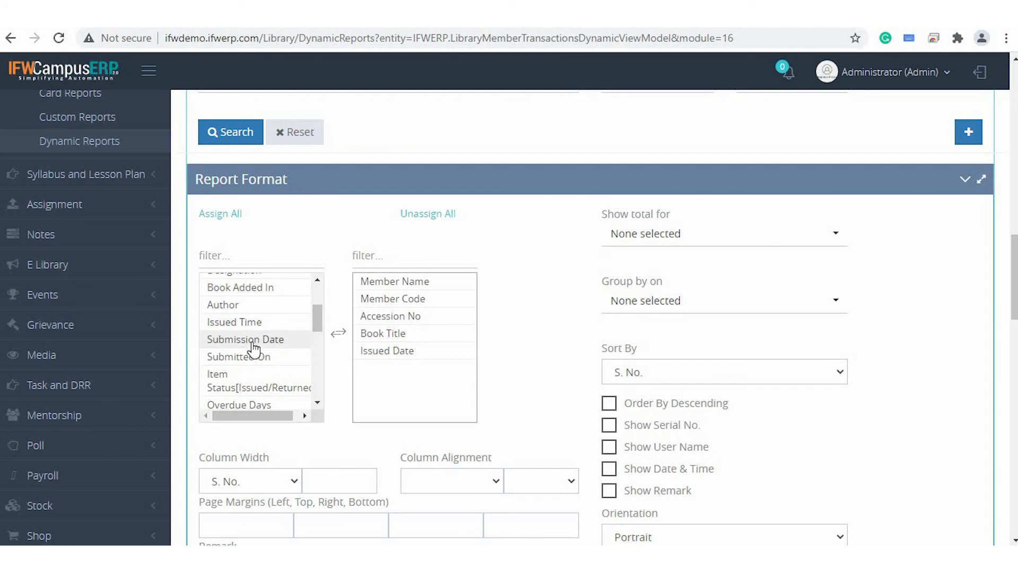
{"action": "double_click", "coordinate": [254, 339]}
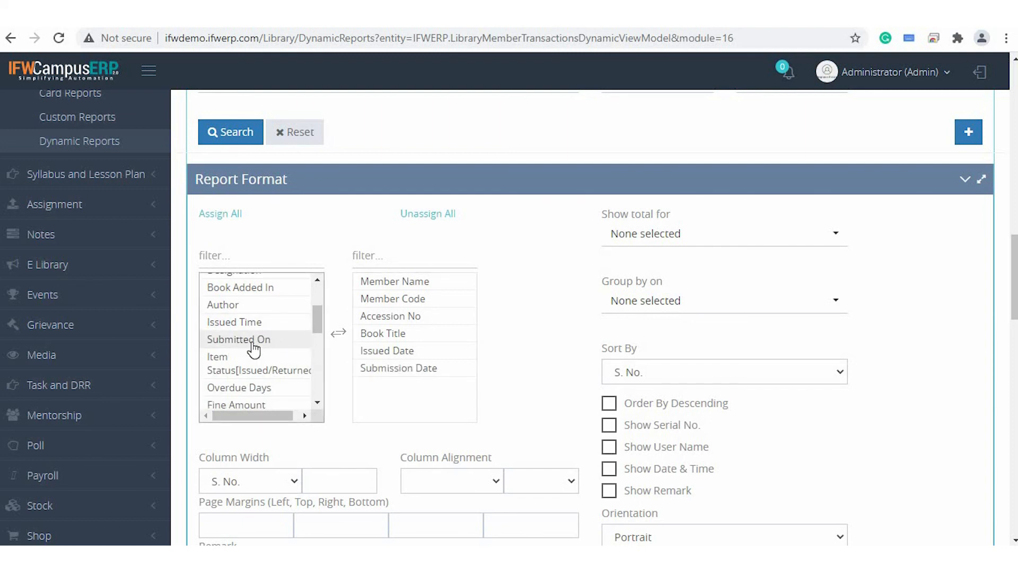
{"action": "double_click", "coordinate": [253, 342]}
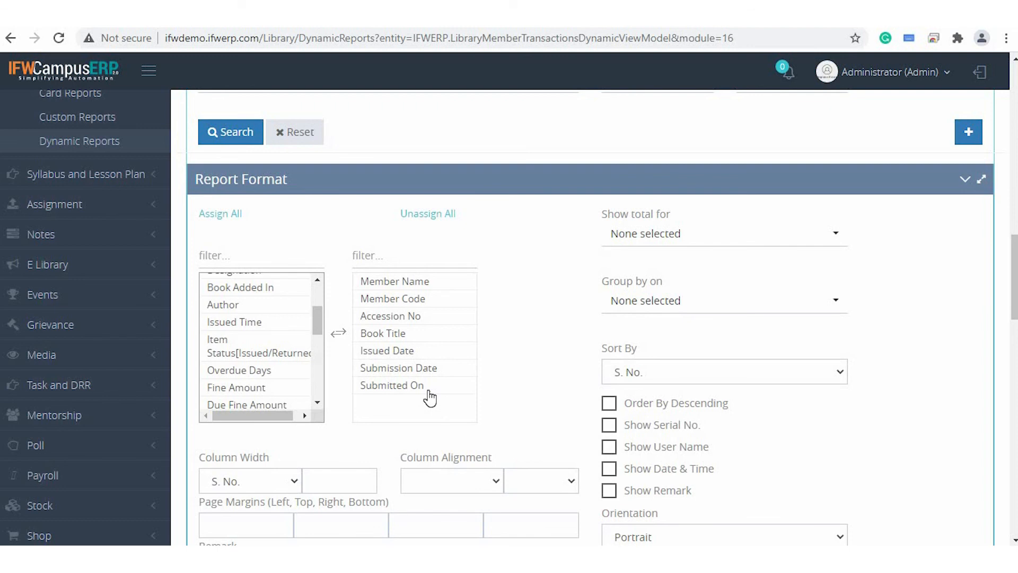
{"action": "left_click", "coordinate": [288, 356]}
{"action": "double_click", "coordinate": [289, 357]}
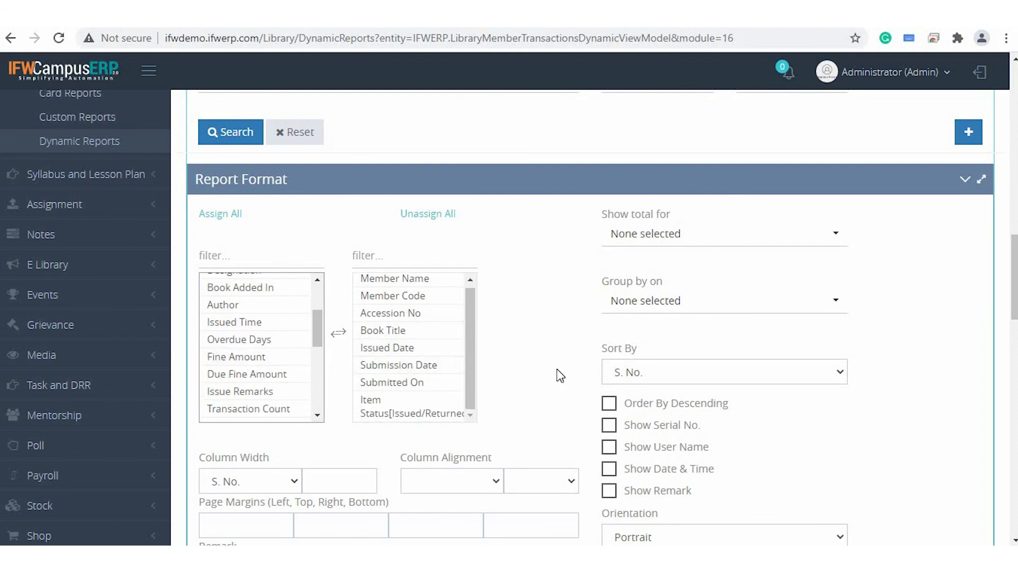
Examine the transaction report's format options, template name field and list of saved report templates.
{"action": "scroll", "coordinate": [556, 371], "scroll_direction": "down", "scroll_amount": 2}
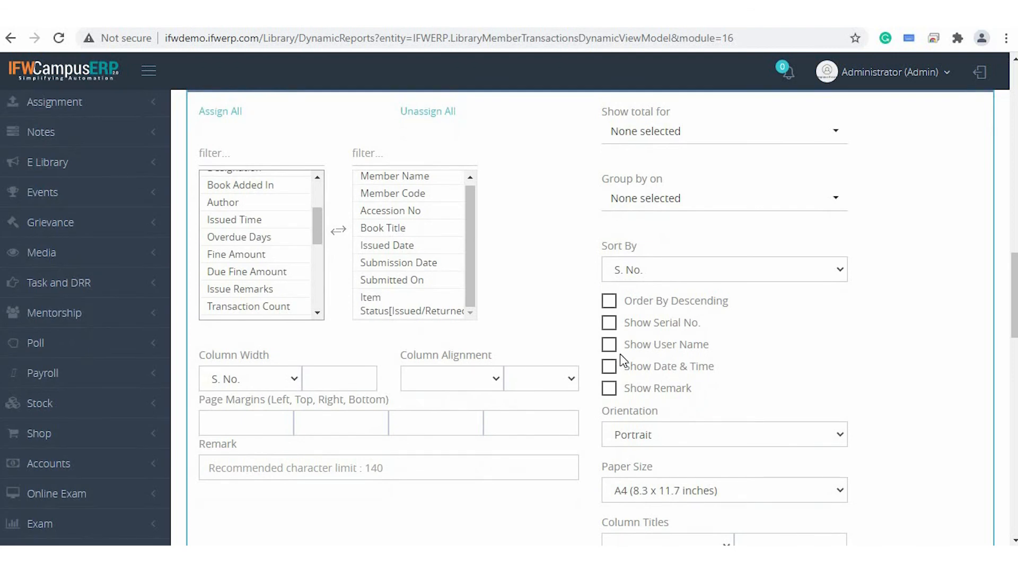
{"action": "left_click", "coordinate": [424, 280]}
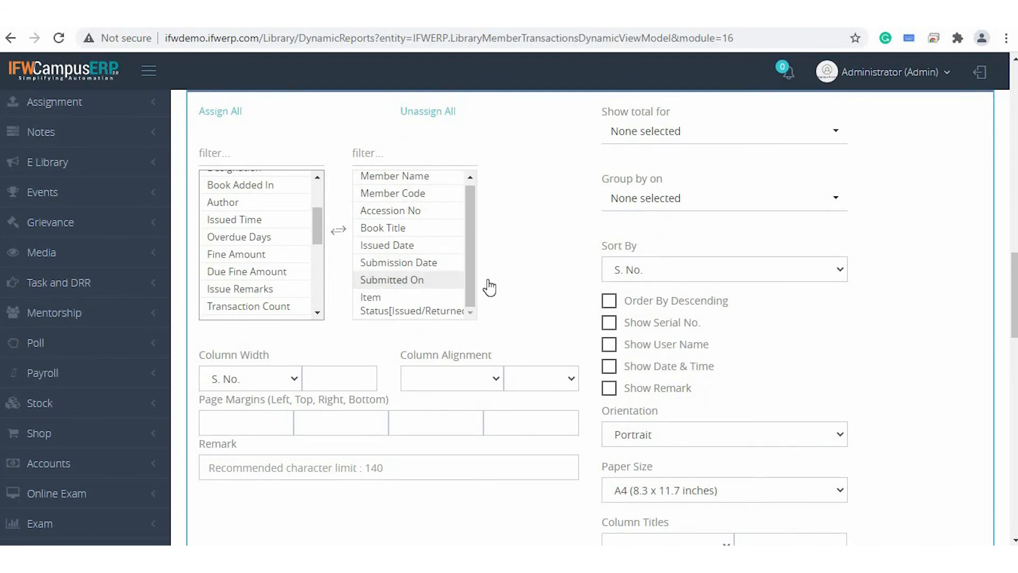
{"action": "scroll", "coordinate": [535, 224], "scroll_direction": "up", "scroll_amount": 15}
{"action": "scroll", "coordinate": [535, 224], "scroll_direction": "up", "scroll_amount": 5}
{"action": "left_click", "coordinate": [787, 322]}
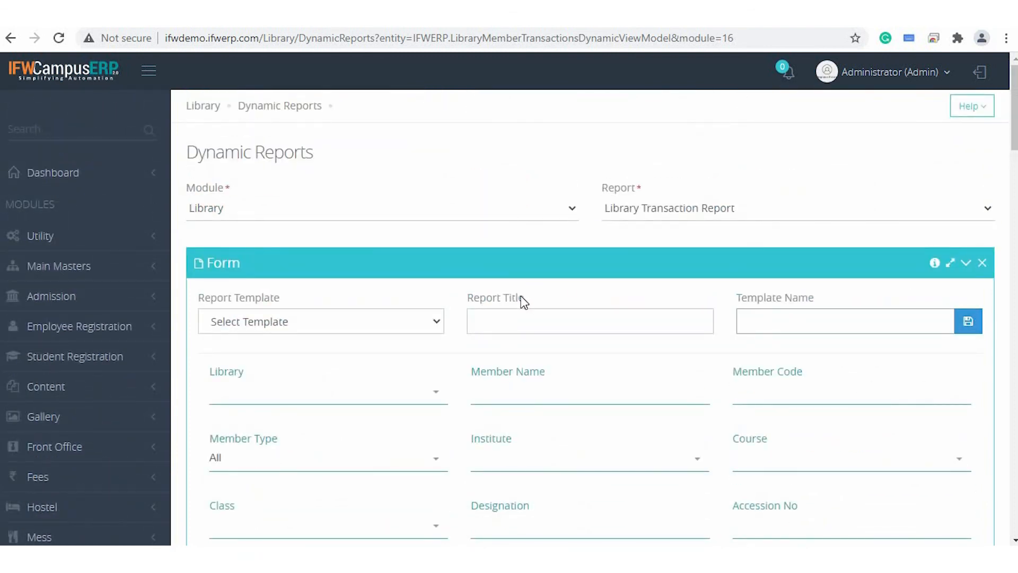
{"action": "left_click", "coordinate": [370, 323]}
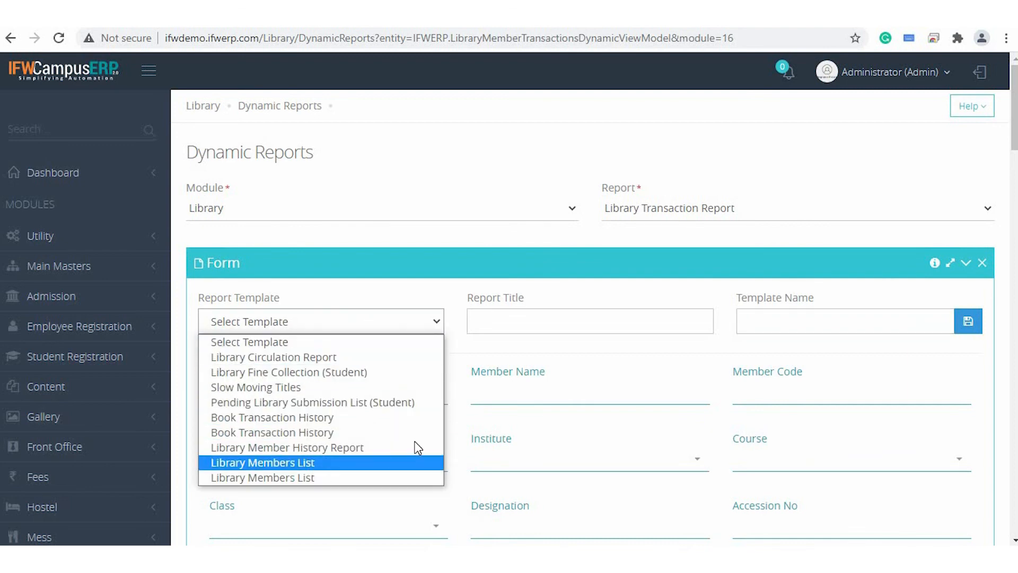
{"action": "scroll", "coordinate": [647, 452], "scroll_direction": "down", "scroll_amount": 15}
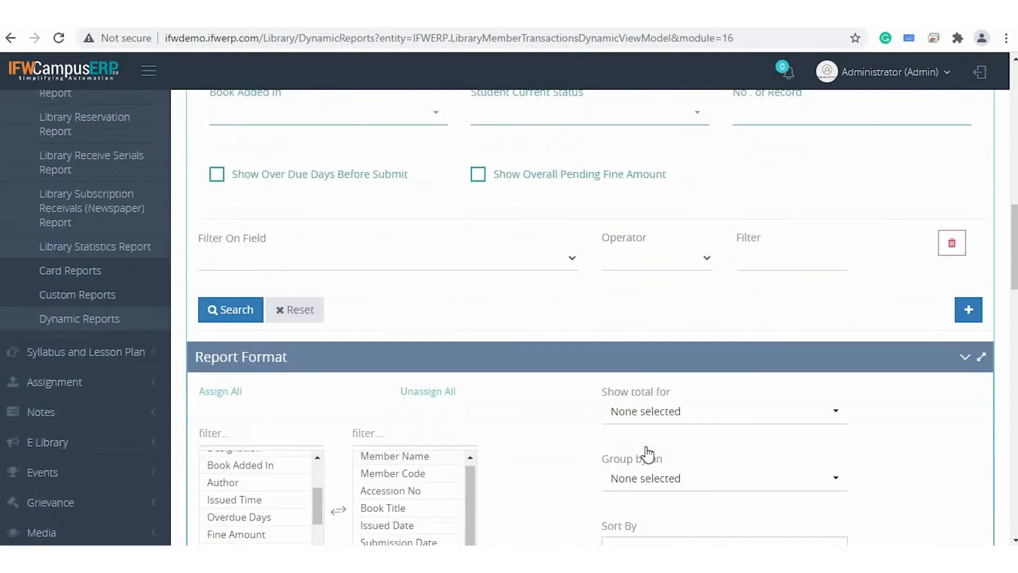
{"action": "scroll", "coordinate": [647, 452], "scroll_direction": "down", "scroll_amount": 4}
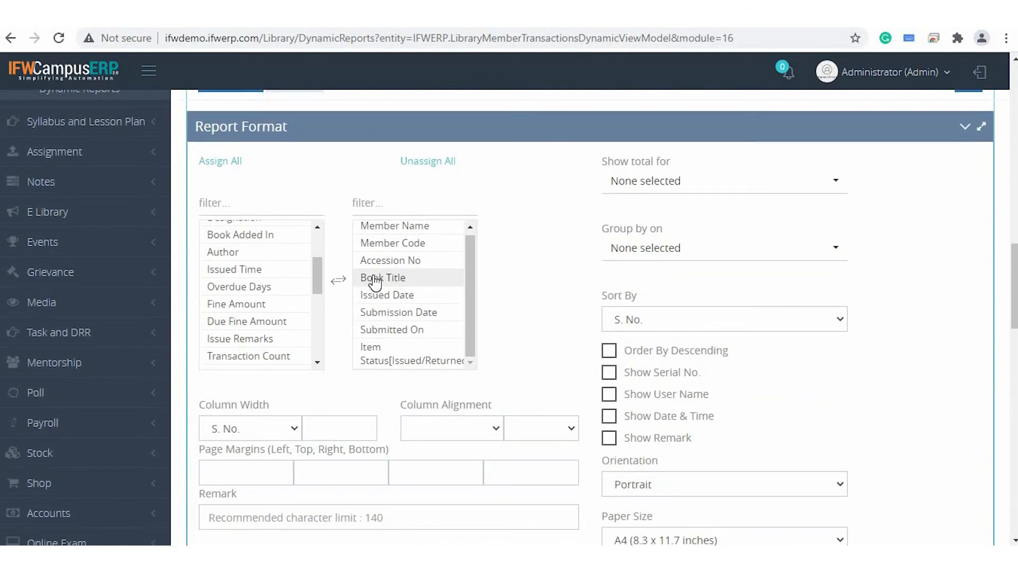
Open the printable version of the Library Transaction Report from its listing's export options.
{"action": "scroll", "coordinate": [477, 328], "scroll_direction": "down", "scroll_amount": 1}
{"action": "left_click", "coordinate": [609, 350]}
{"action": "scroll", "coordinate": [634, 461], "scroll_direction": "down", "scroll_amount": 7}
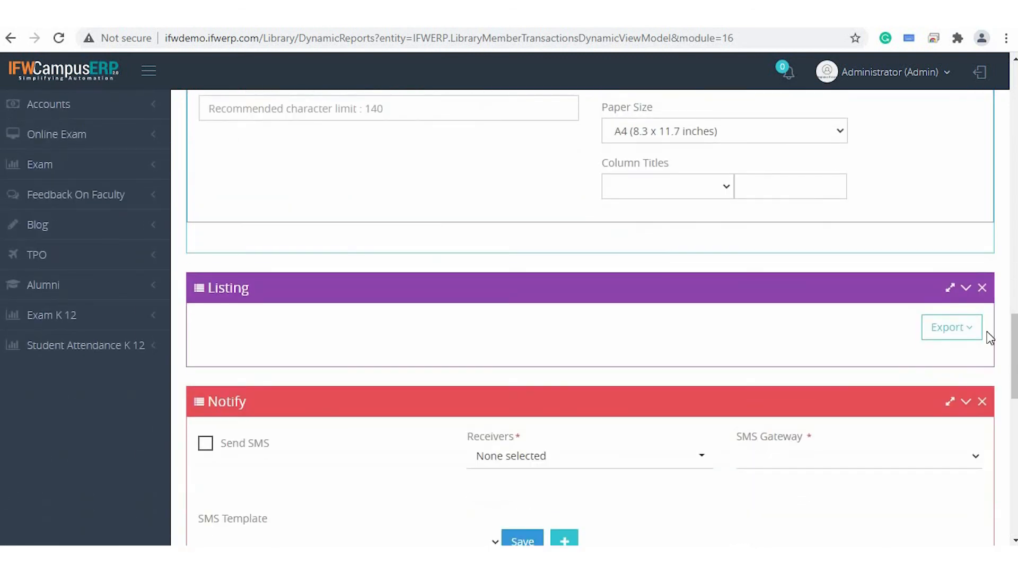
{"action": "left_click", "coordinate": [955, 324]}
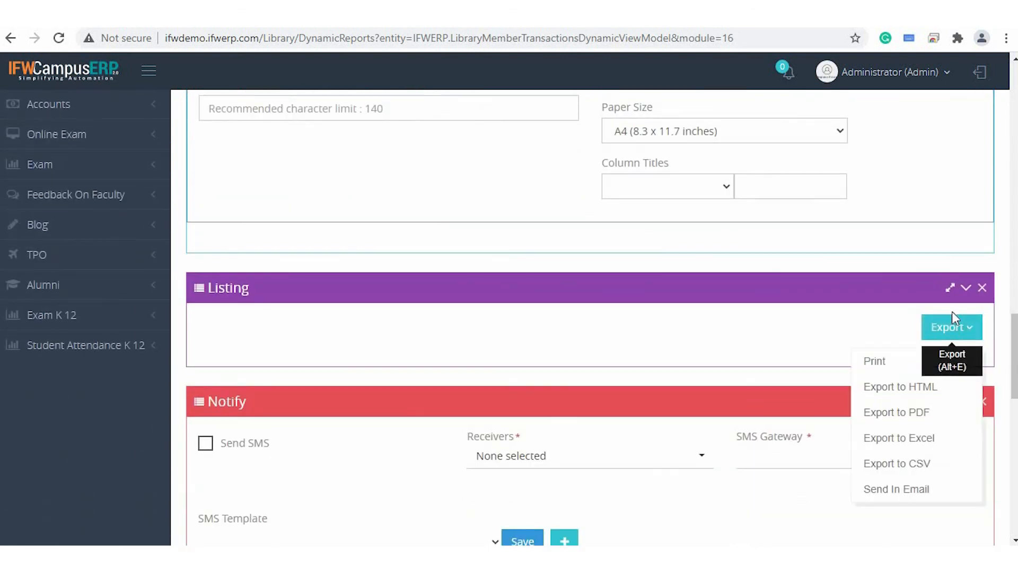
{"action": "left_click", "coordinate": [872, 360]}
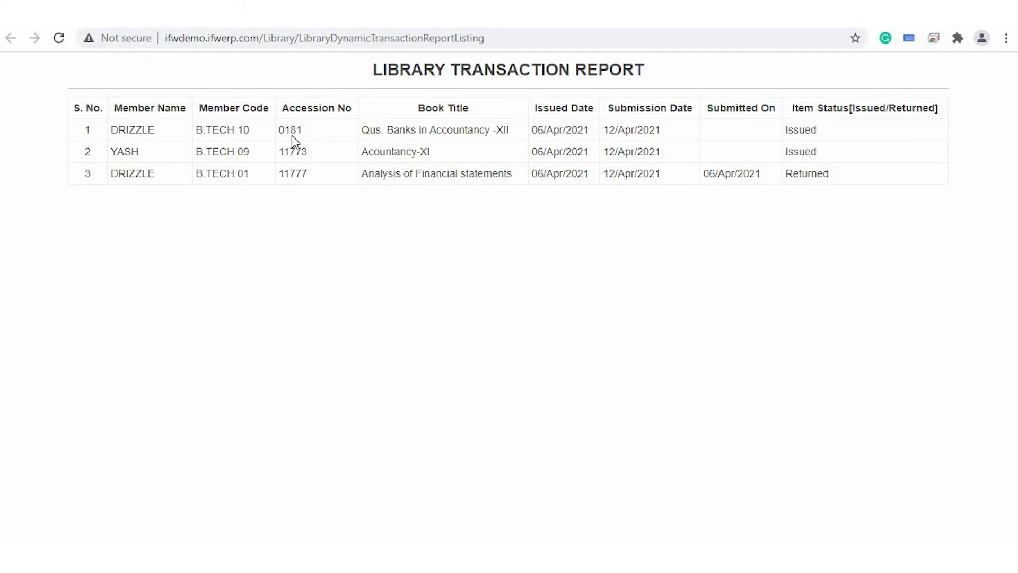
Examine the transaction report's Notify section, covering the SMS receivers, SMS gateway, email and notification options.
{"action": "scroll", "coordinate": [470, 377], "scroll_direction": "down", "scroll_amount": 7}
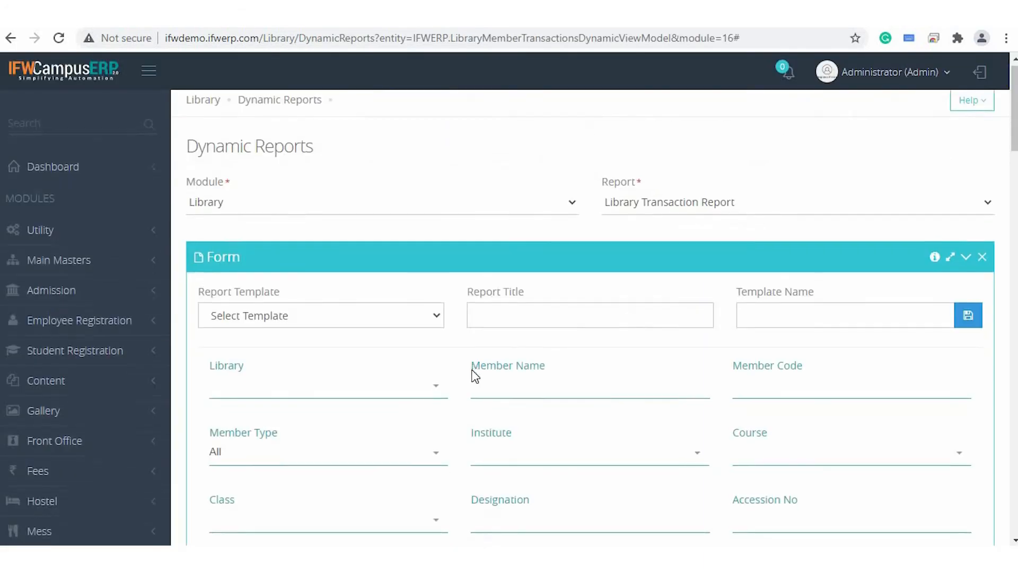
{"action": "scroll", "coordinate": [474, 375], "scroll_direction": "down", "scroll_amount": 1}
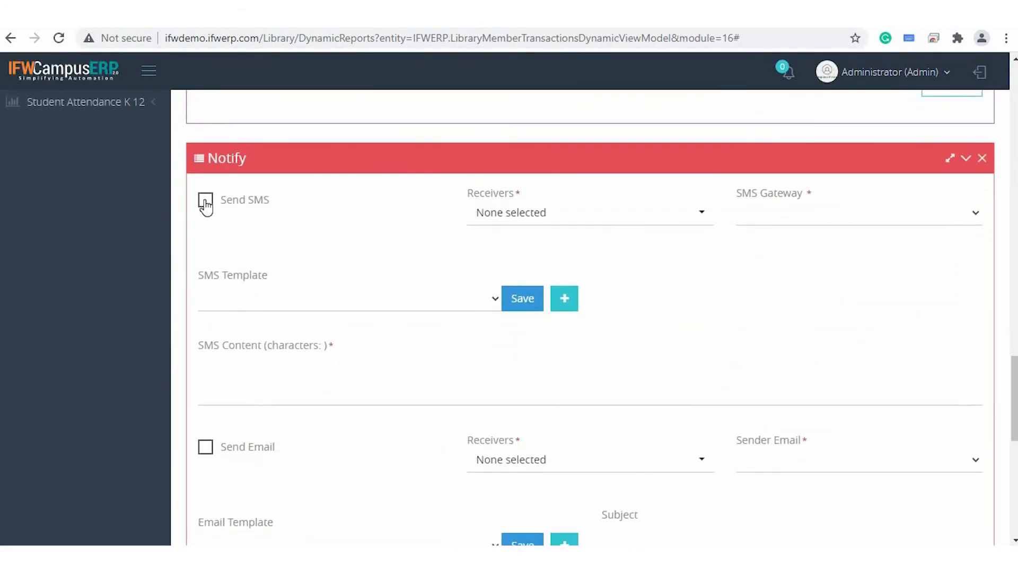
{"action": "left_click", "coordinate": [516, 223]}
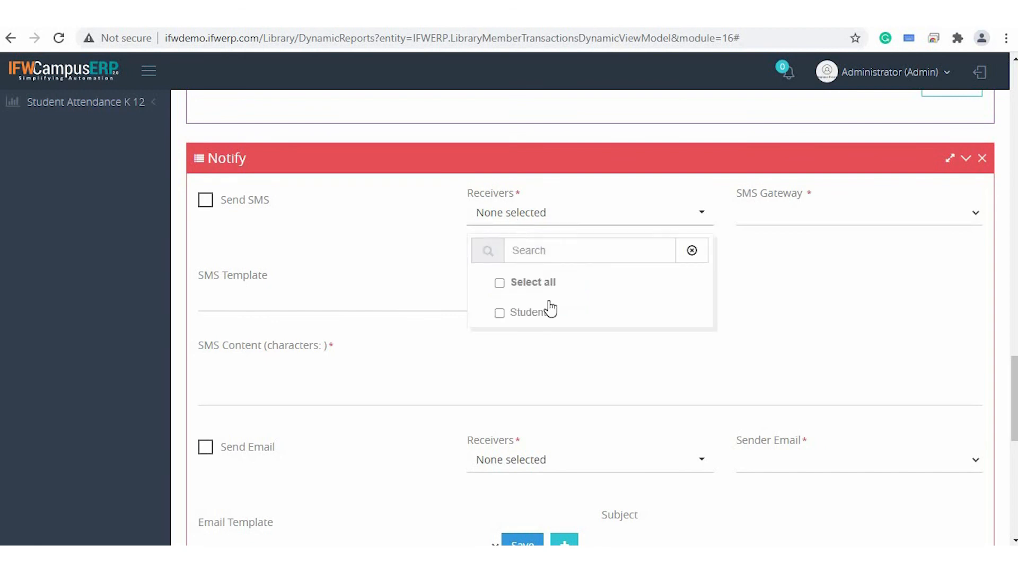
{"action": "left_click", "coordinate": [722, 345]}
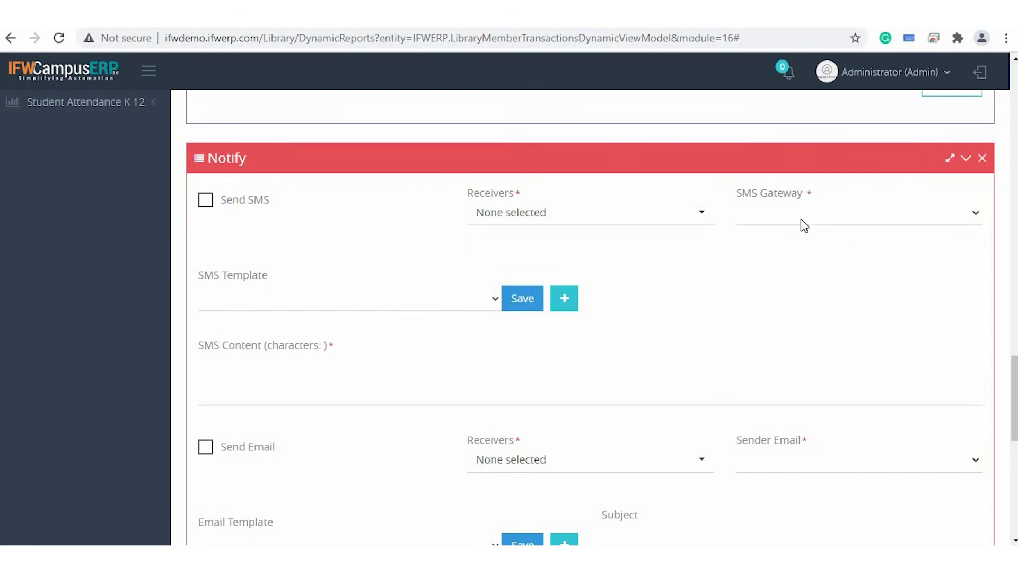
{"action": "scroll", "coordinate": [453, 343], "scroll_direction": "down", "scroll_amount": 3}
{"action": "scroll", "coordinate": [216, 306], "scroll_direction": "down", "scroll_amount": 1}
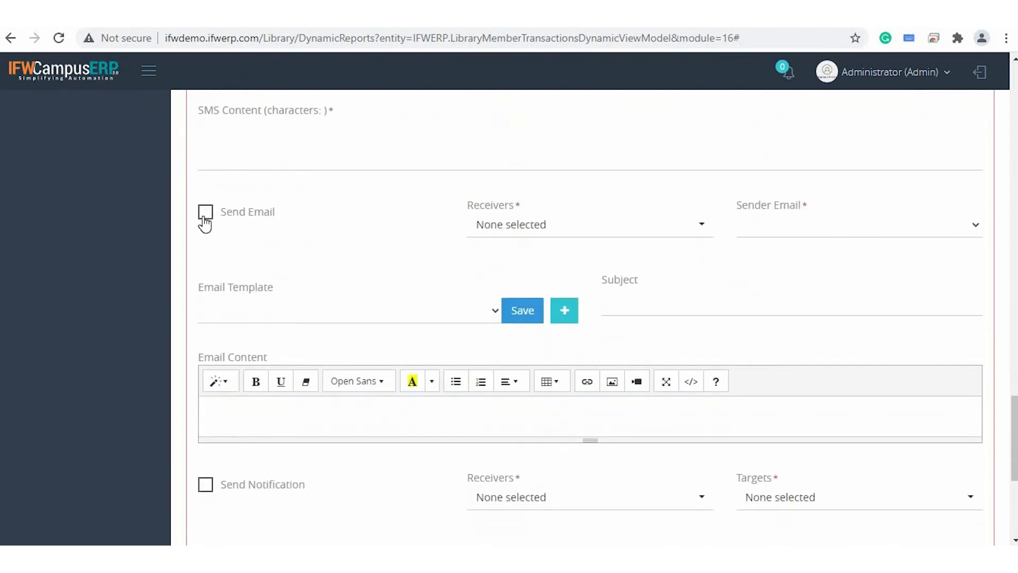
{"action": "scroll", "coordinate": [205, 222], "scroll_direction": "down", "scroll_amount": 5}
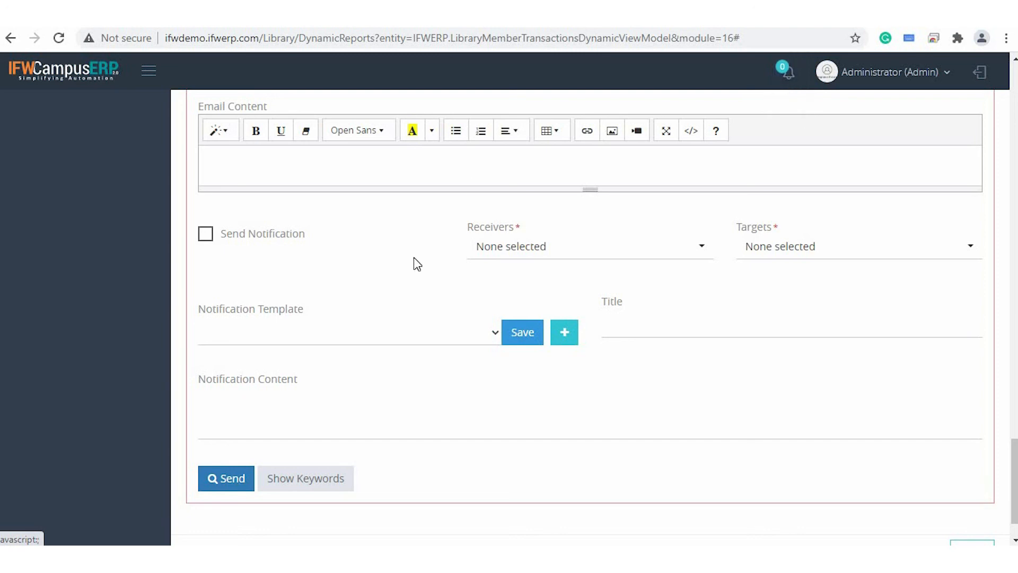
{"action": "scroll", "coordinate": [415, 260], "scroll_direction": "up", "scroll_amount": 6}
{"action": "scroll", "coordinate": [417, 263], "scroll_direction": "up", "scroll_amount": 5}
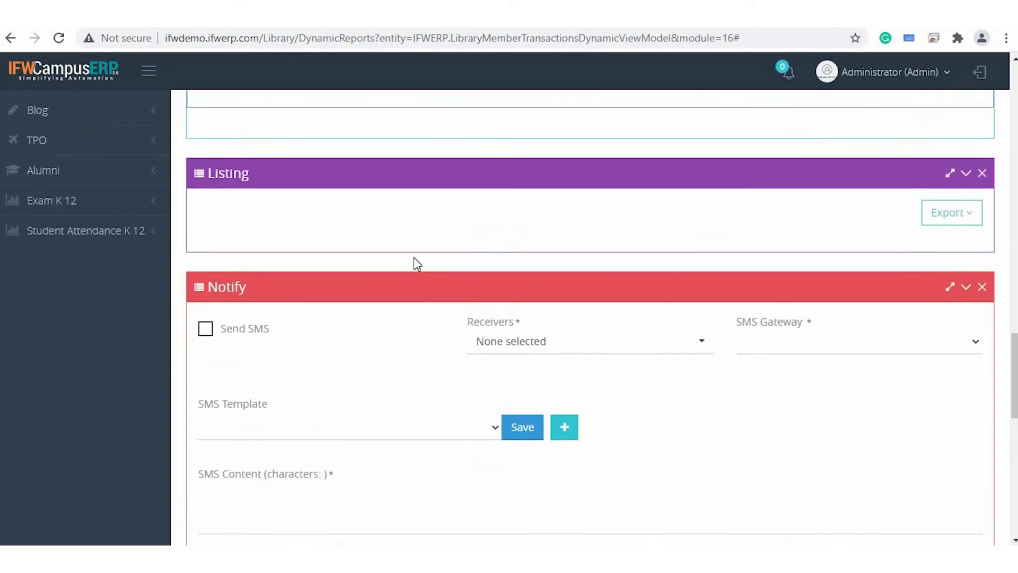
{"action": "scroll", "coordinate": [417, 263], "scroll_direction": "down", "scroll_amount": 2}
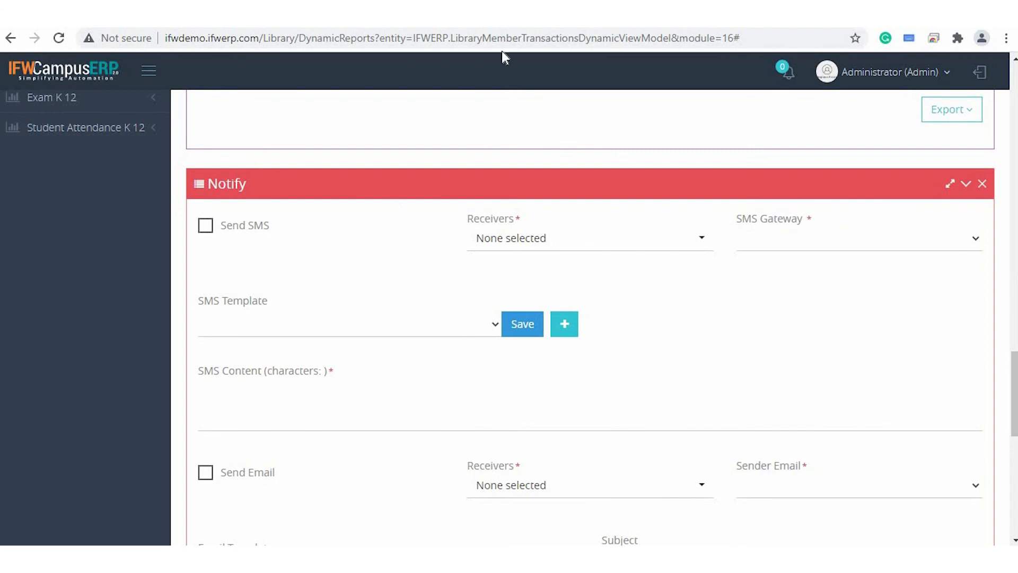
{"action": "scroll", "coordinate": [310, 236], "scroll_direction": "up", "scroll_amount": 4}
{"action": "scroll", "coordinate": [310, 236], "scroll_direction": "up", "scroll_amount": 2}
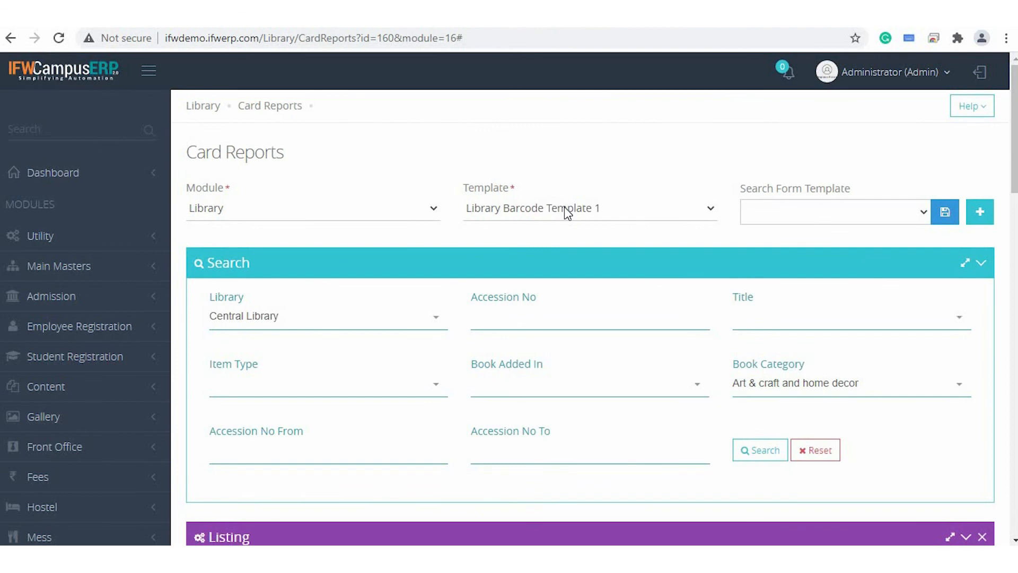
Generate the printable barcodes for the listed books with Library Barcode Template 1, and return to the card report's template choices.
{"action": "left_click", "coordinate": [566, 212]}
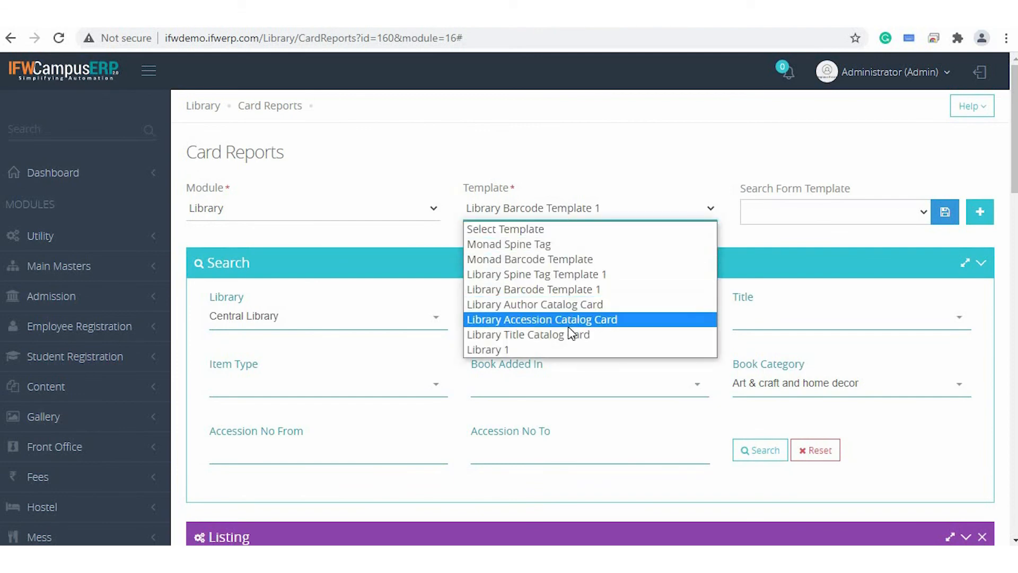
{"action": "left_click", "coordinate": [554, 286]}
{"action": "scroll", "coordinate": [561, 350], "scroll_direction": "down", "scroll_amount": 2}
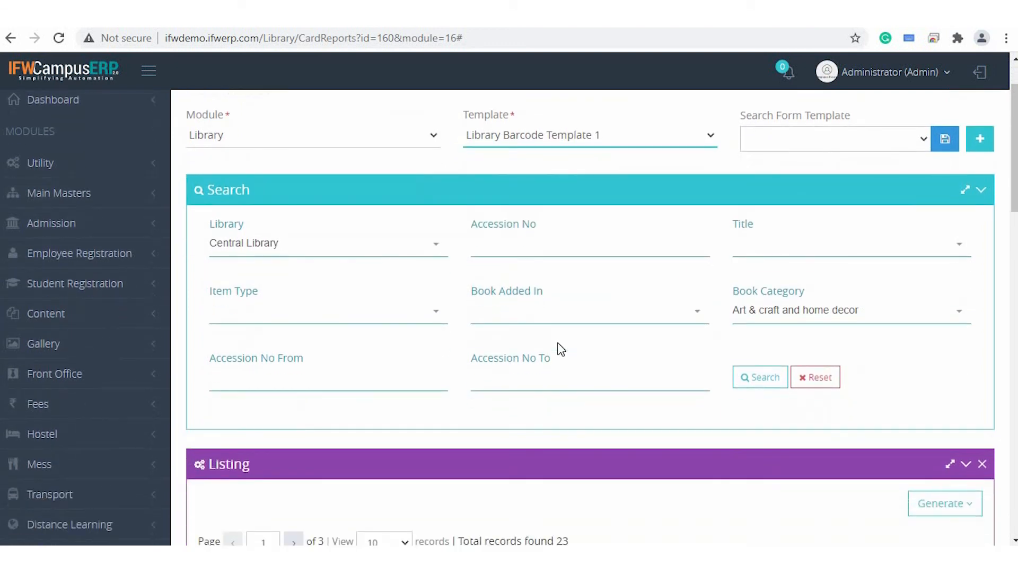
{"action": "scroll", "coordinate": [561, 349], "scroll_direction": "down", "scroll_amount": 1}
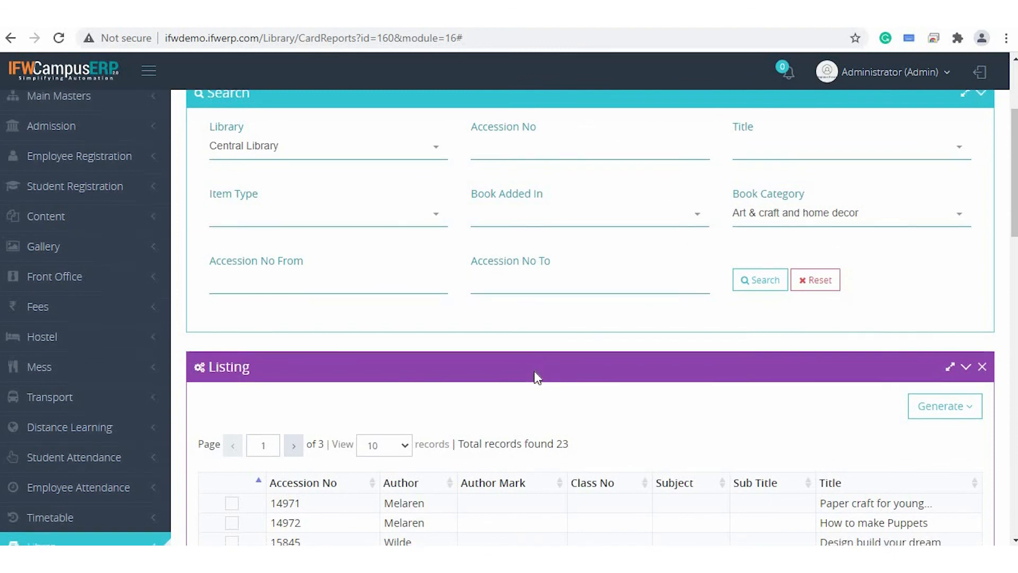
{"action": "scroll", "coordinate": [534, 370], "scroll_direction": "down", "scroll_amount": 1}
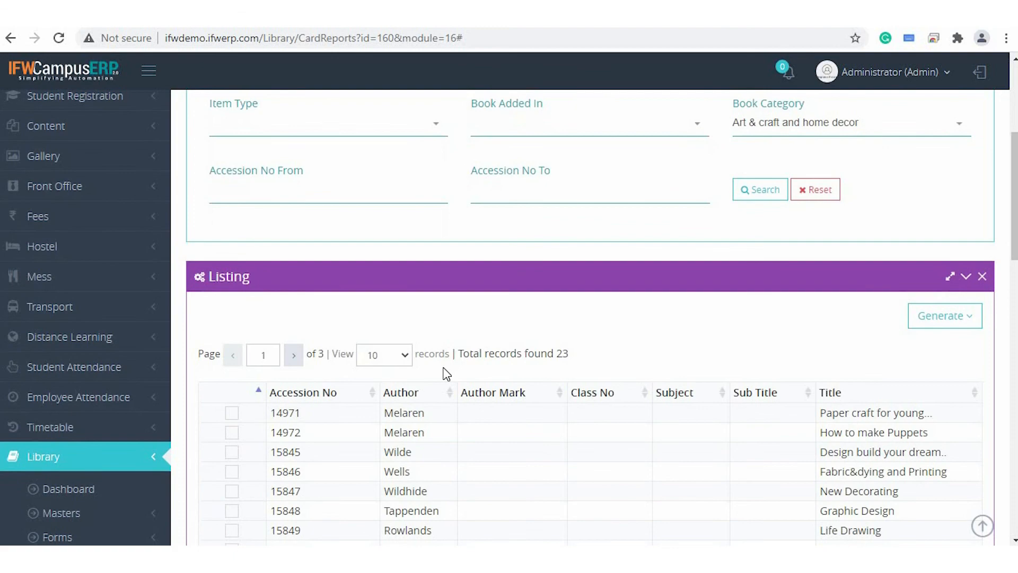
{"action": "scroll", "coordinate": [453, 318], "scroll_direction": "down", "scroll_amount": 3}
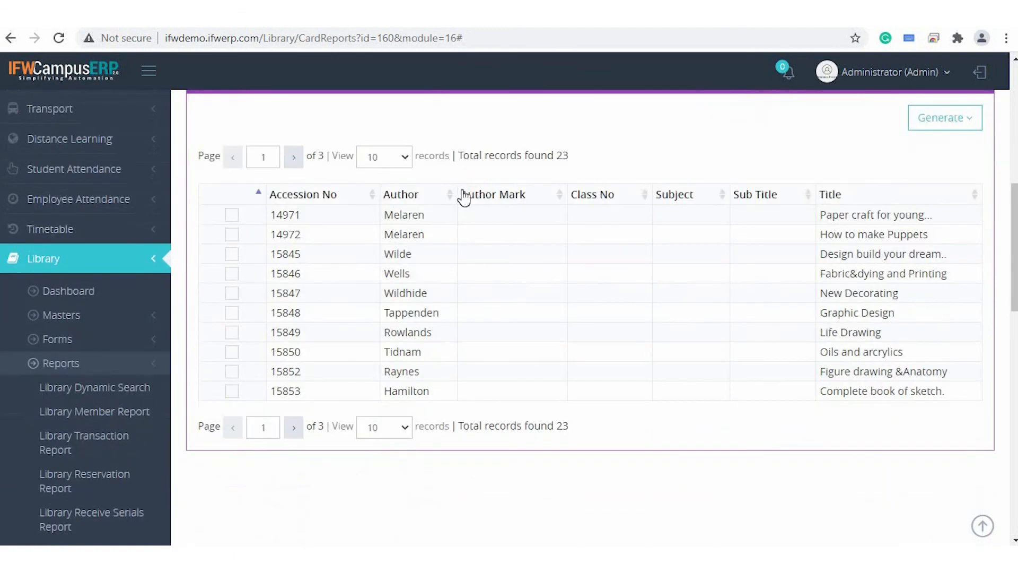
{"action": "left_click", "coordinate": [943, 122]}
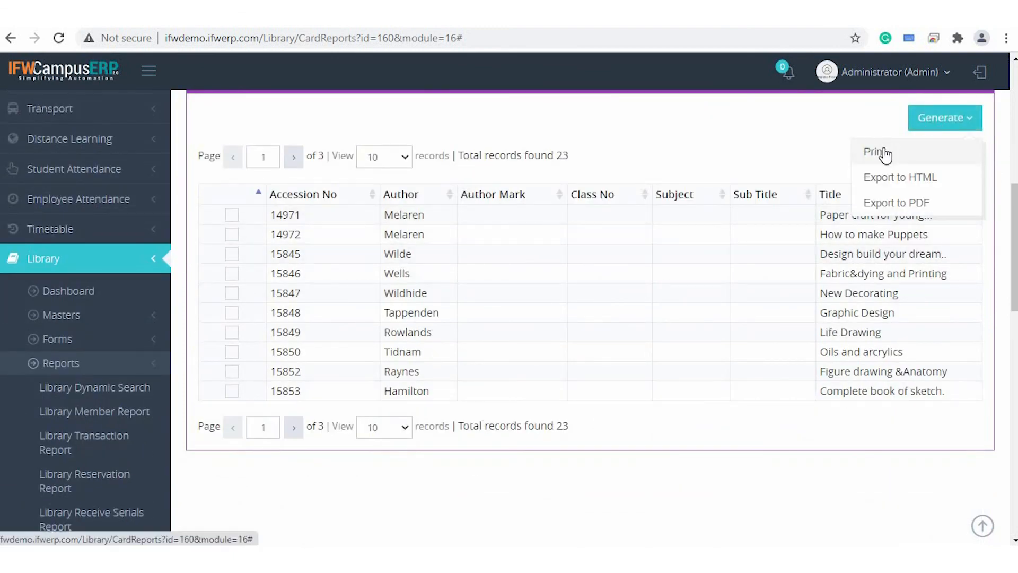
{"action": "left_click", "coordinate": [874, 151]}
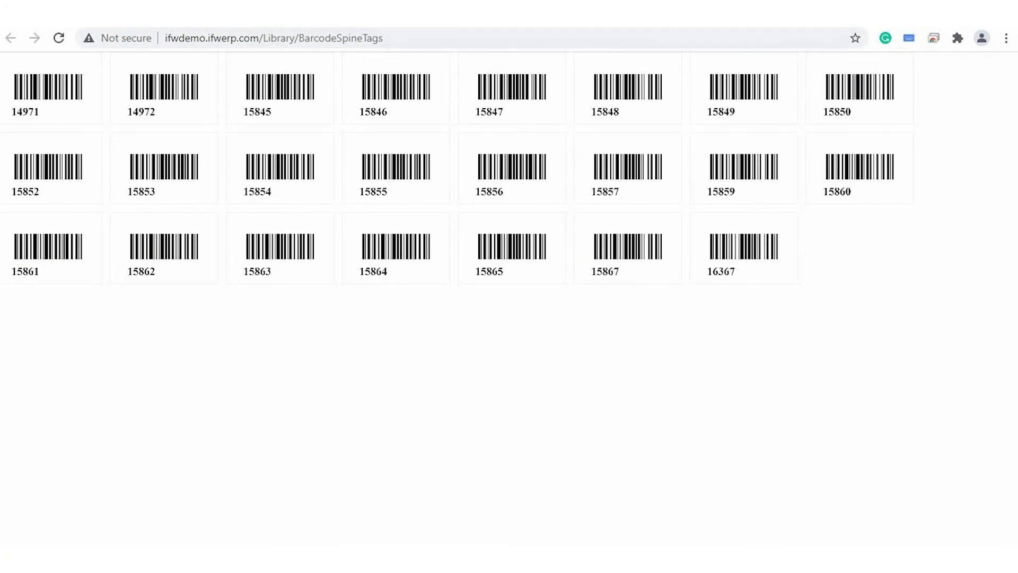
{"action": "left_click", "coordinate": [128, 15]}
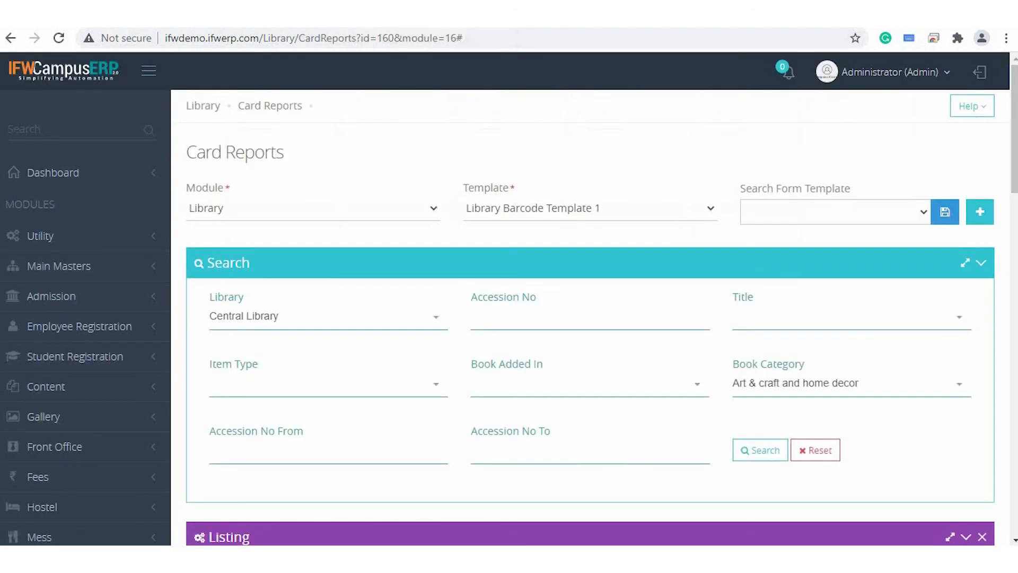
{"action": "left_click", "coordinate": [562, 217]}
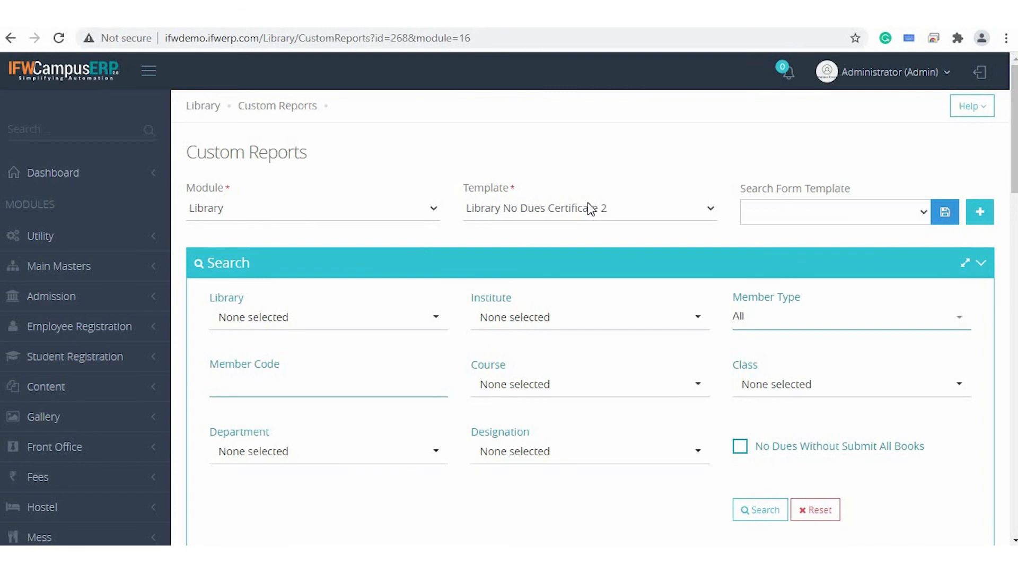
Check the available Custom Reports templates, choose Library No Dues Certificate 2 and look over its search form.
{"action": "left_click", "coordinate": [589, 217]}
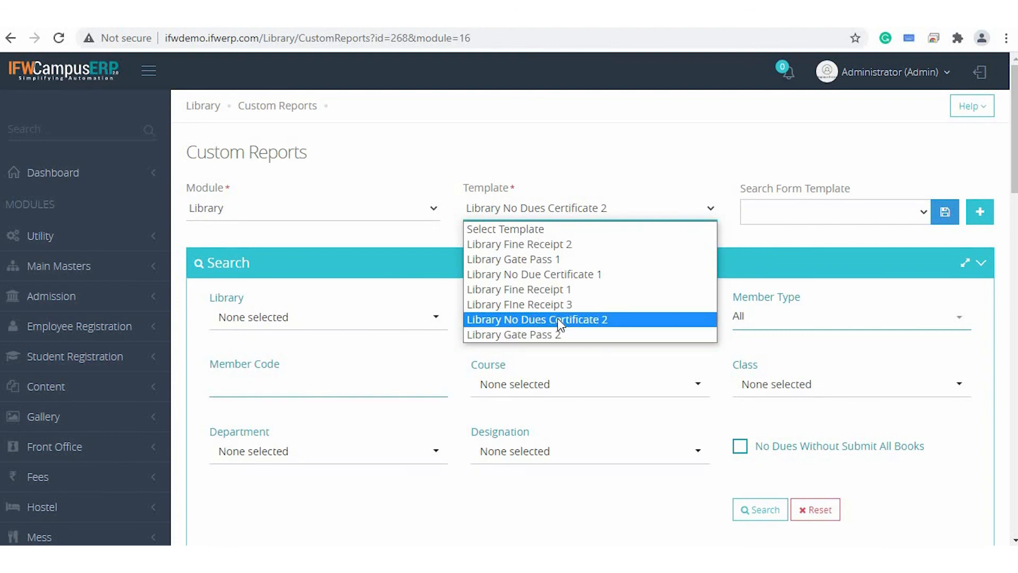
{"action": "left_click", "coordinate": [528, 320]}
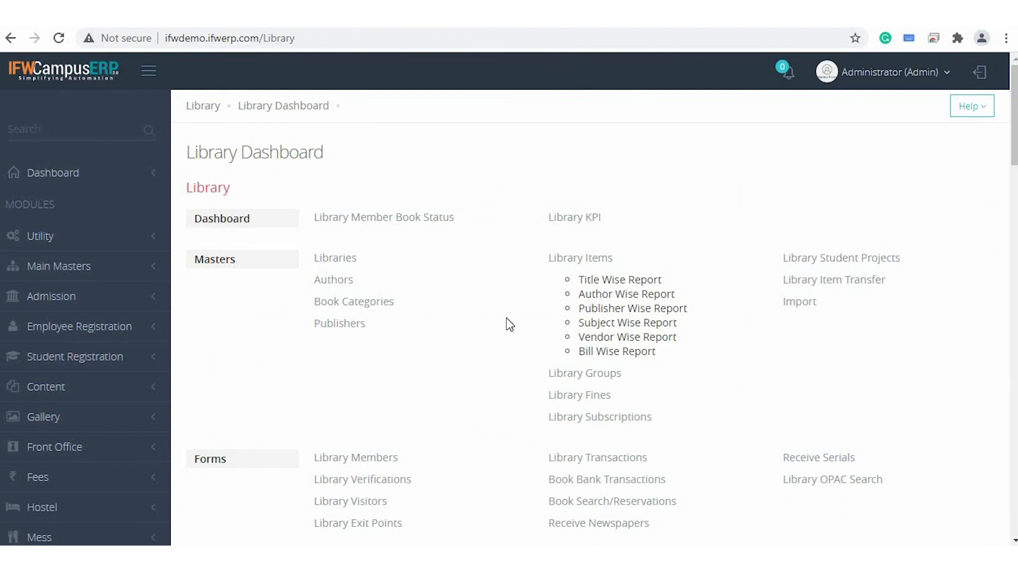
{"action": "scroll", "coordinate": [508, 324], "scroll_direction": "down", "scroll_amount": 3}
{"action": "scroll", "coordinate": [508, 325], "scroll_direction": "up", "scroll_amount": 3}
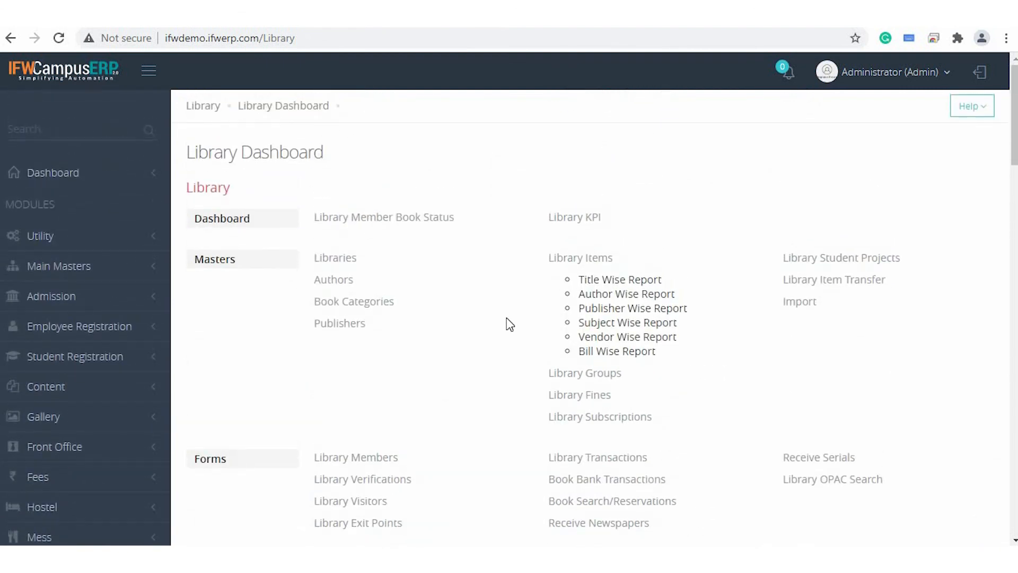